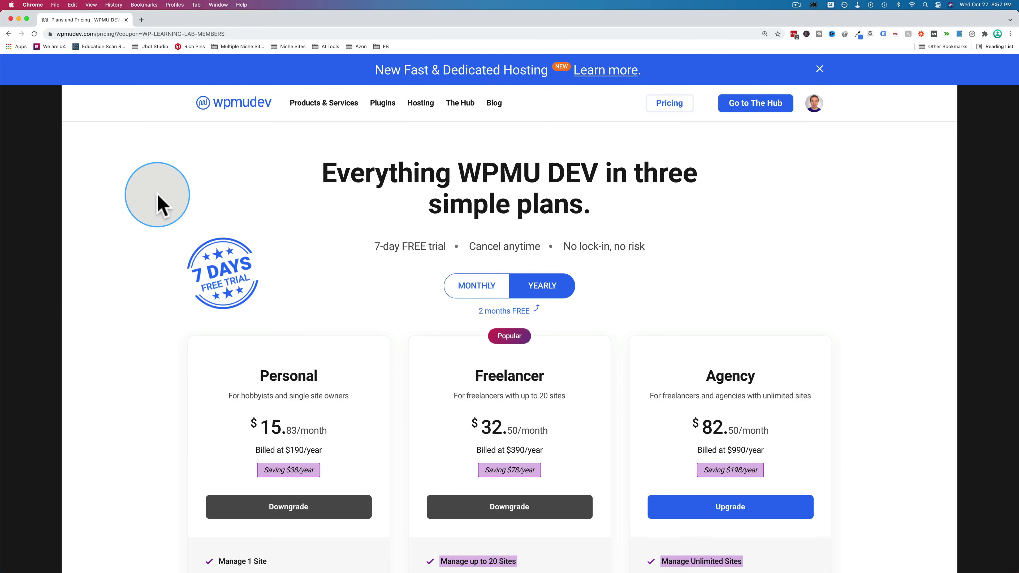
- Highlight the members coupon parameter in the pricing page's URL
click(61, 34)
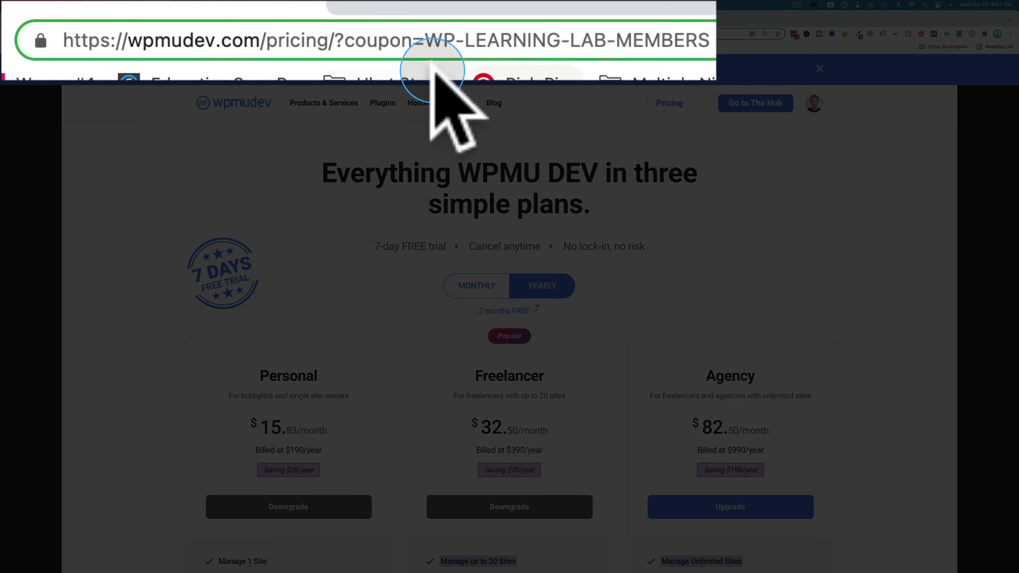
drag(138, 33, 243, 34)
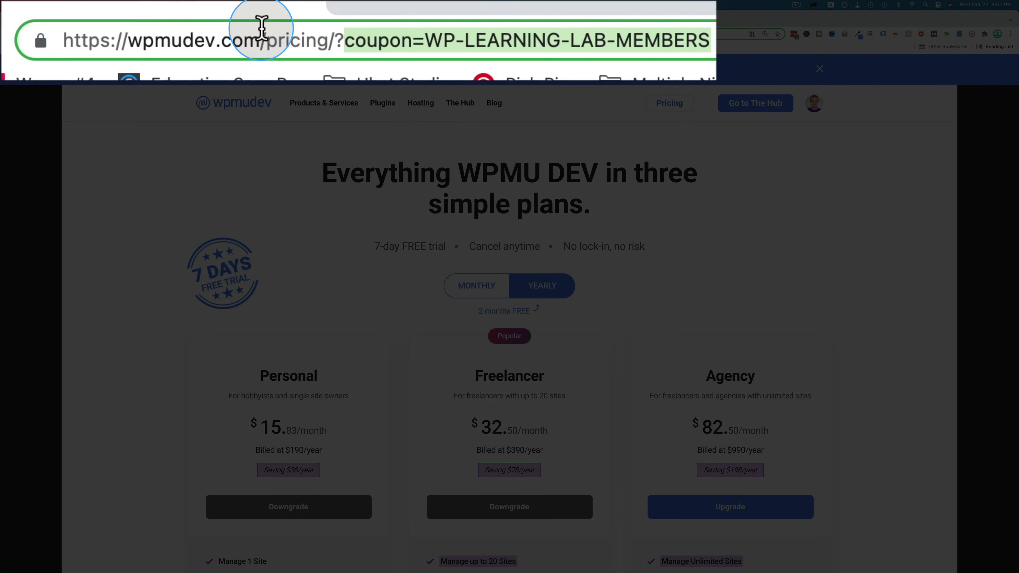
scroll(413, 347, down, 5)
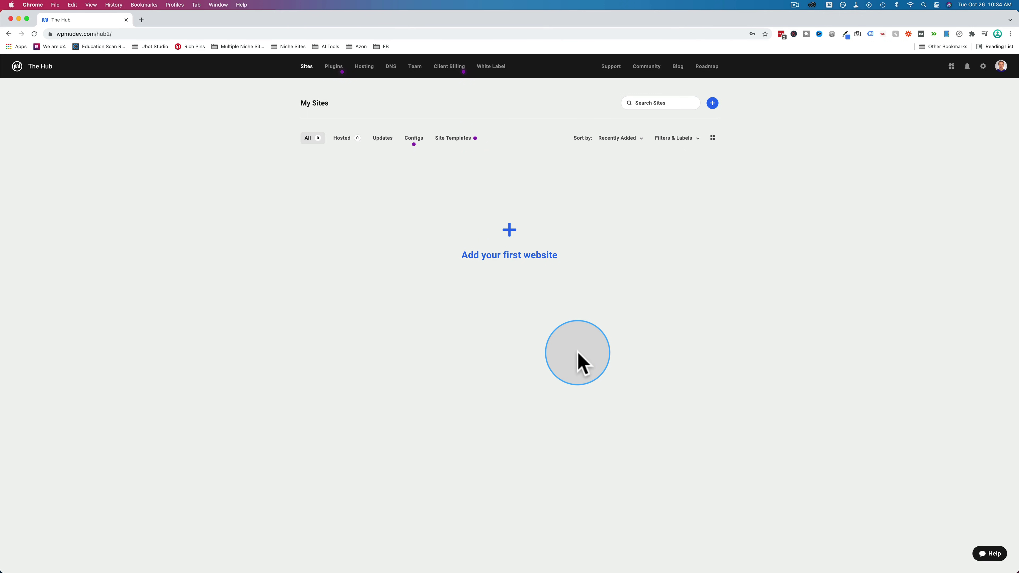
- Start adding a first website with automatic connection and submit the address rvingwithfamily.com
click(514, 240)
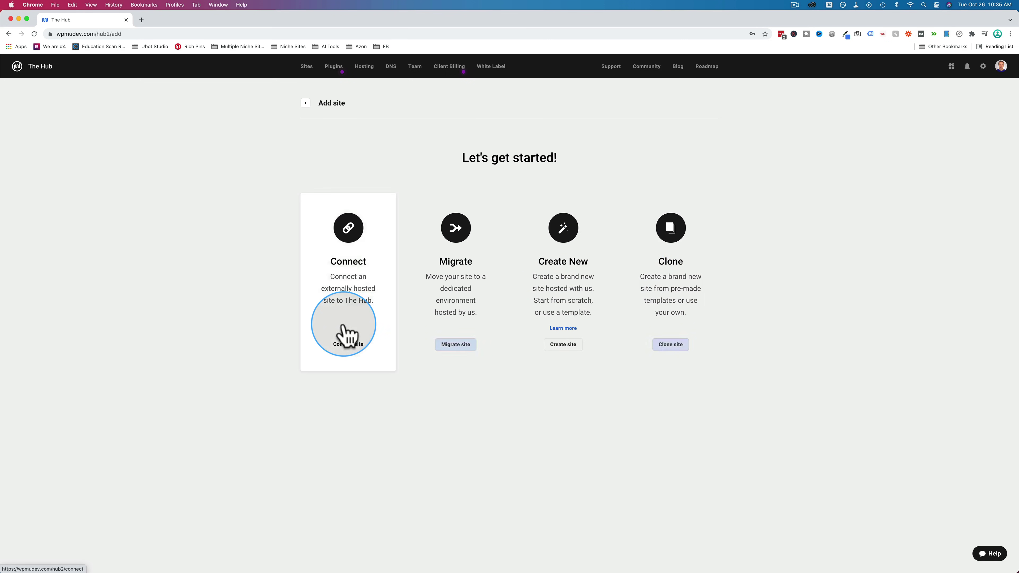
click(352, 295)
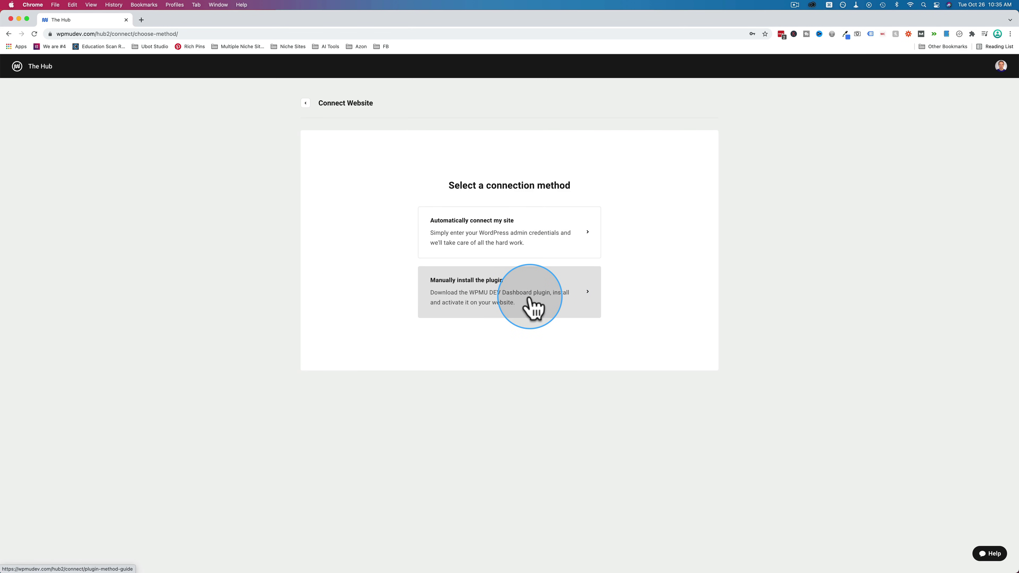
click(493, 235)
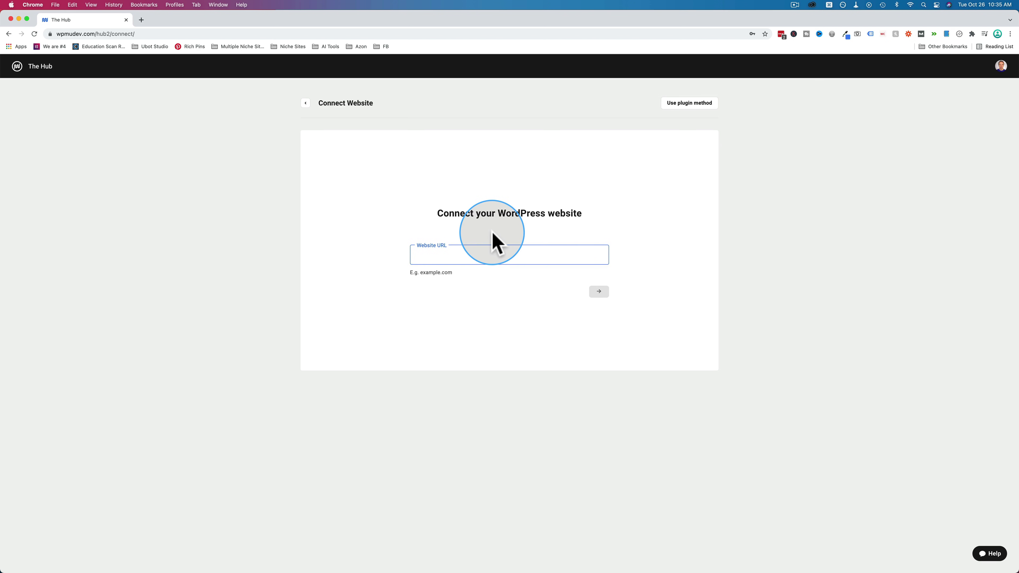
text(rving)
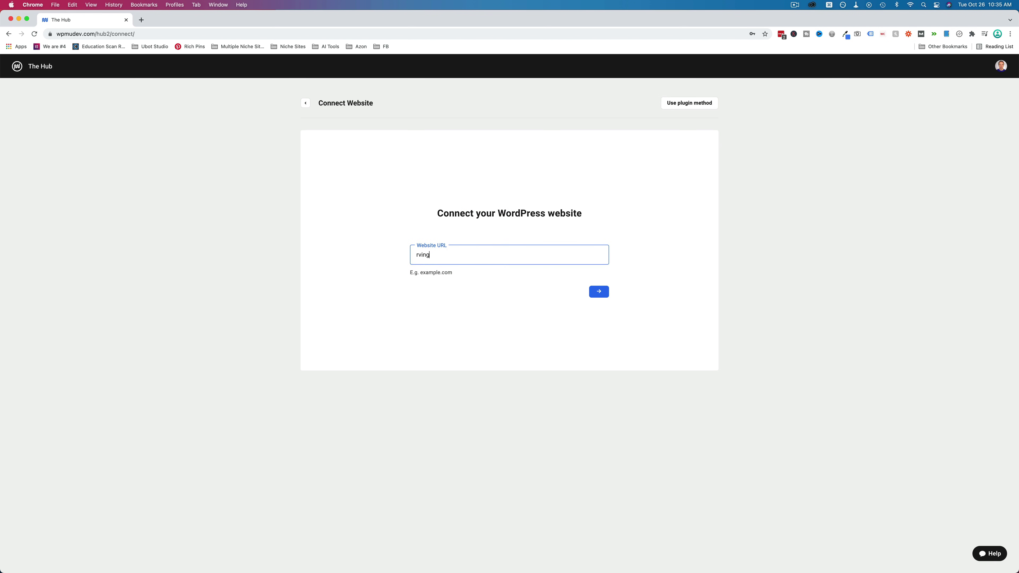
text(withfamily.com)
click(600, 296)
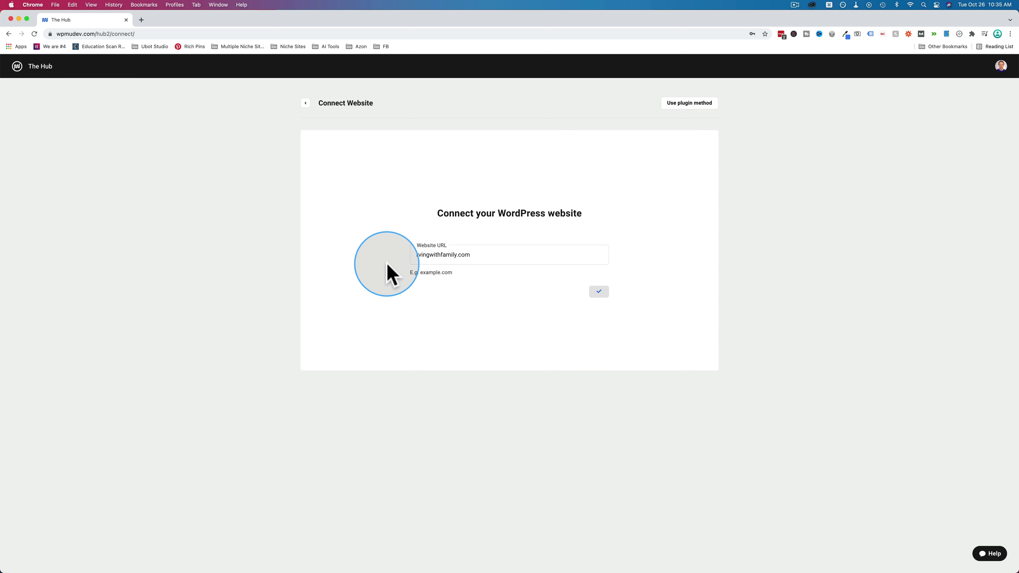
- Enter the WordPress administrator username and password, connect, and dismiss the Hub tabs announcement
click(455, 278)
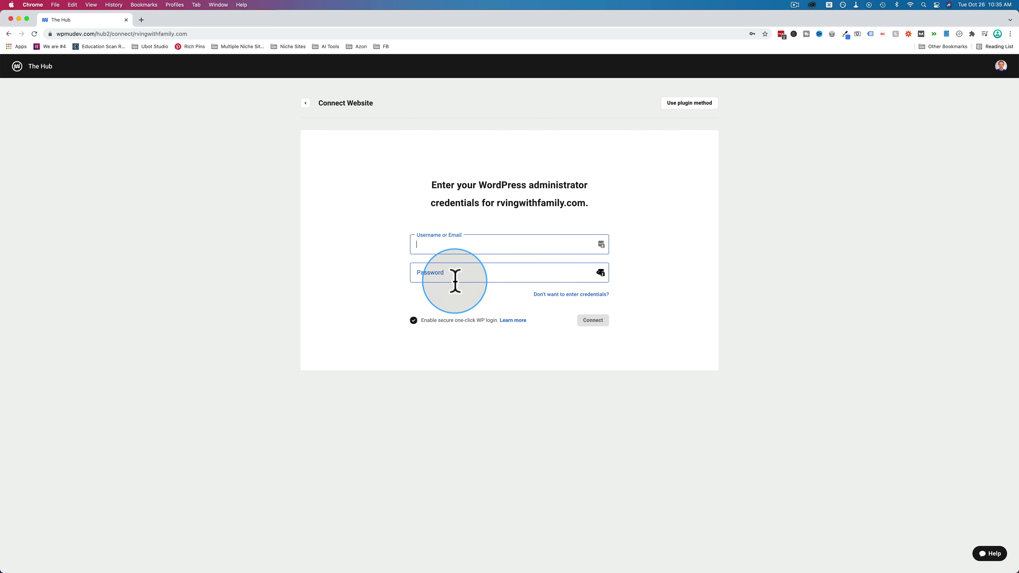
click(467, 244)
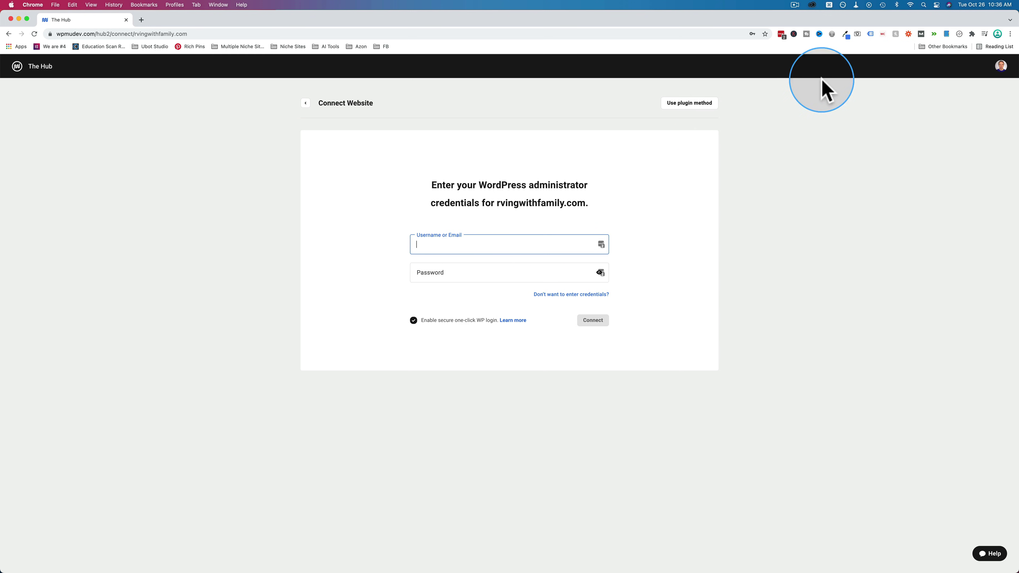
click(595, 324)
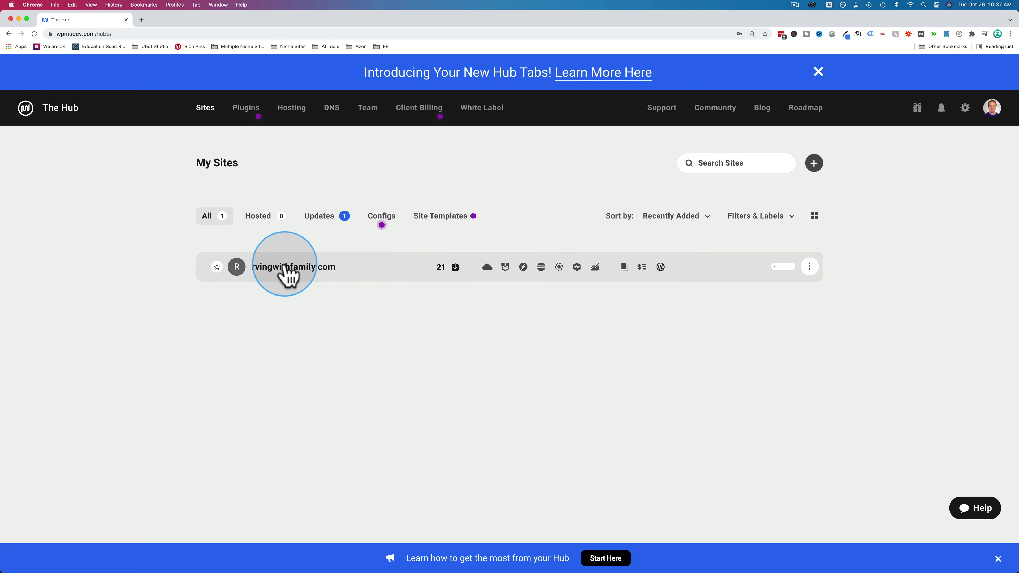
click(819, 72)
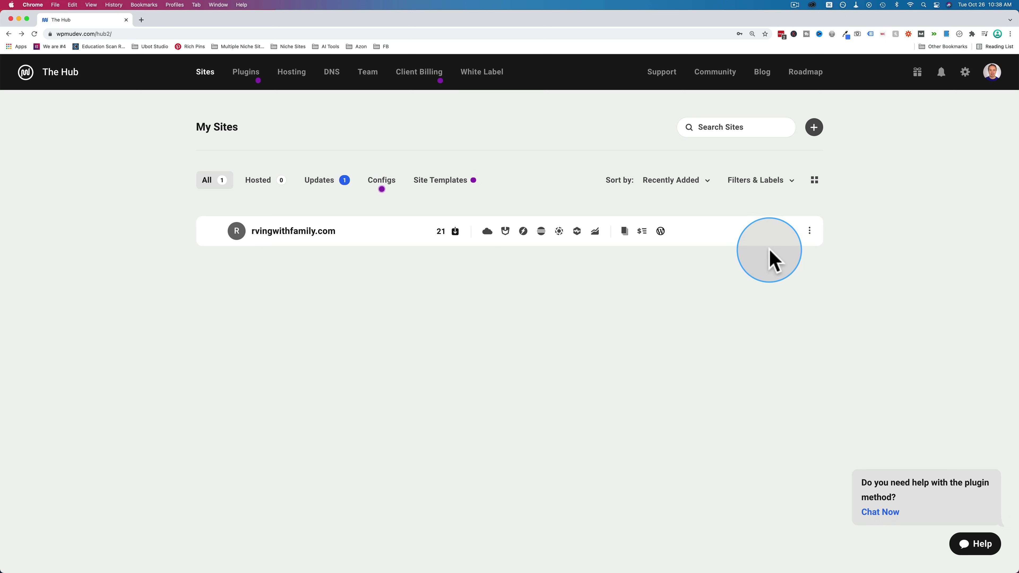
- Disconnect rvingwithfamily.com from its actions menu, confirm, and begin adding a new site
click(810, 232)
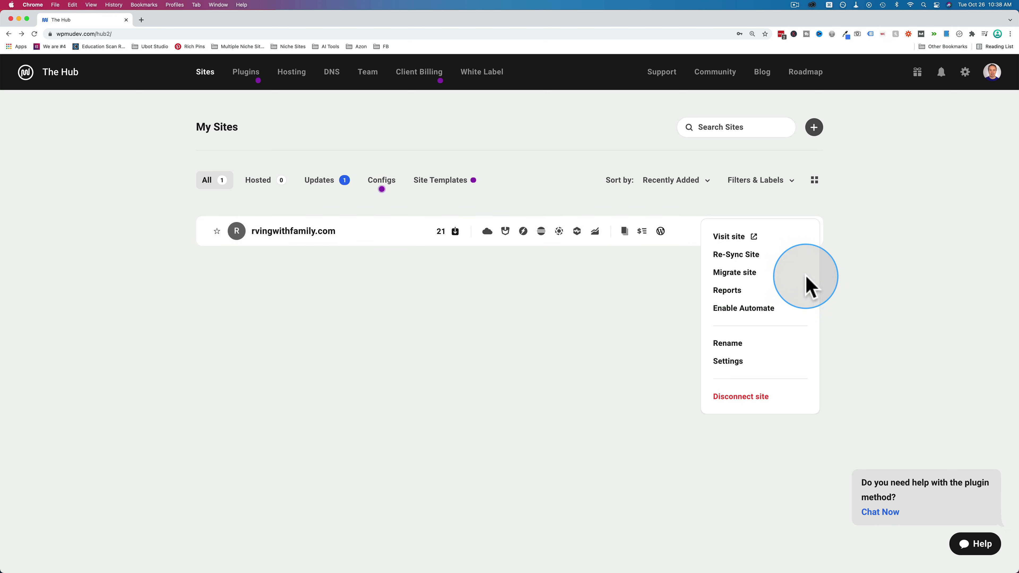
click(747, 399)
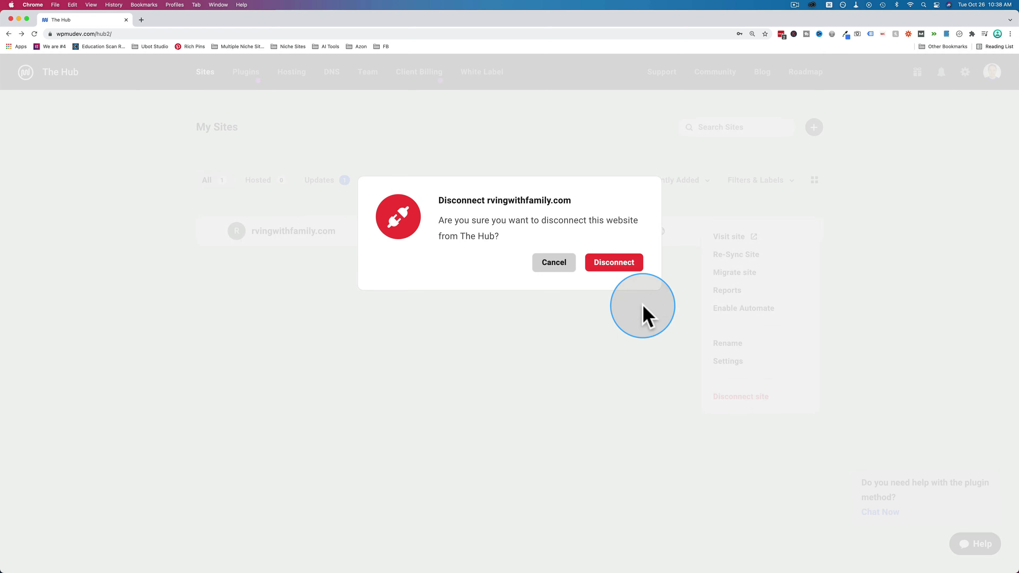
click(612, 263)
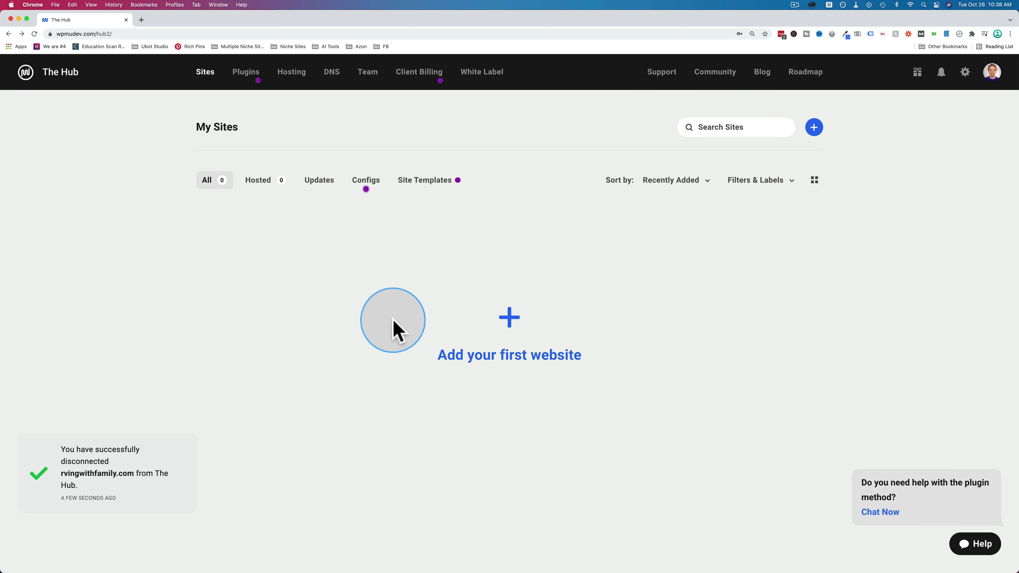
click(505, 320)
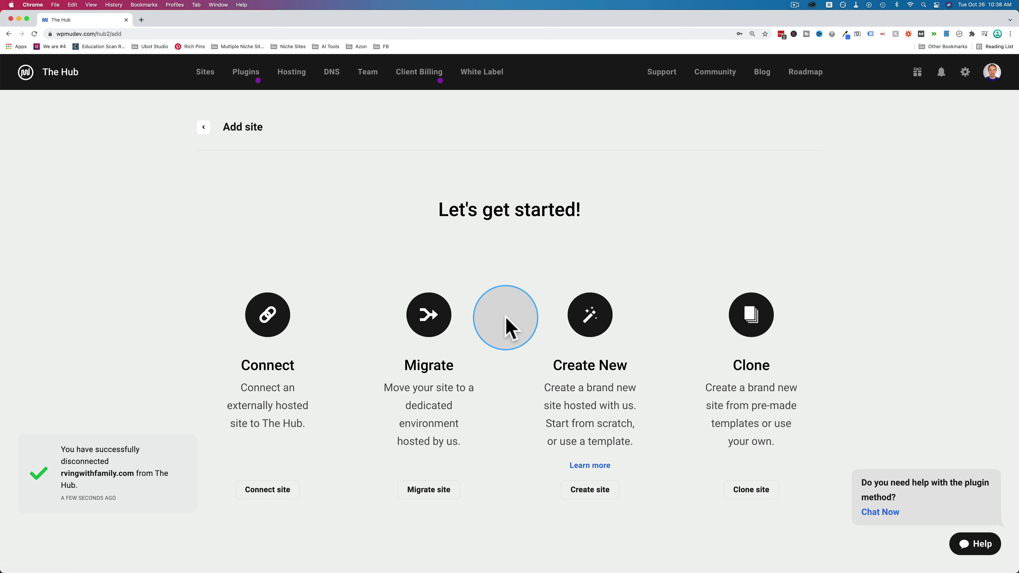
- Pick Connect with the manual plugin method and download the Dashboard plugin zip from the guide
click(297, 367)
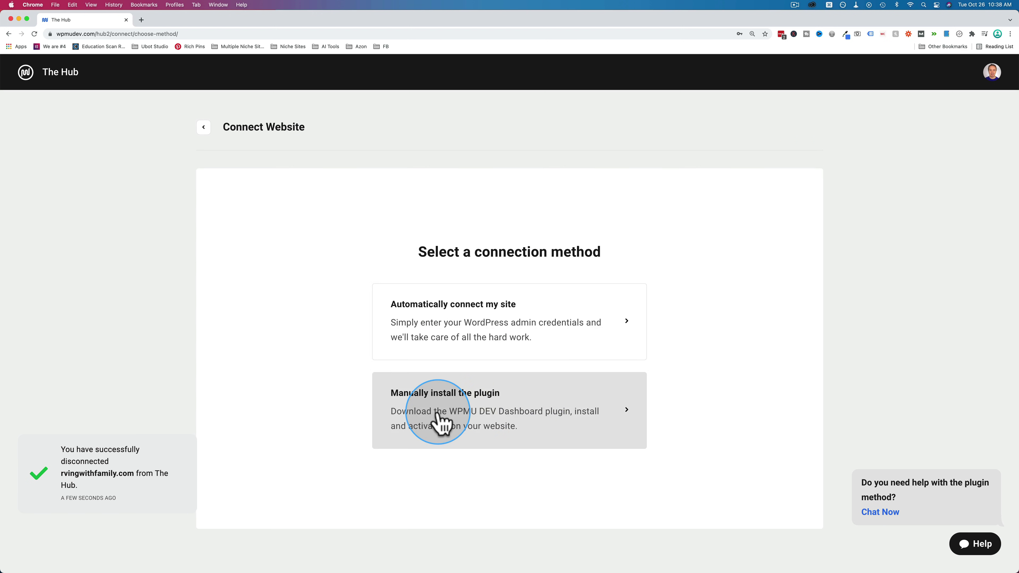
click(438, 422)
scroll(242, 416, down, 1)
scroll(239, 416, down, 5)
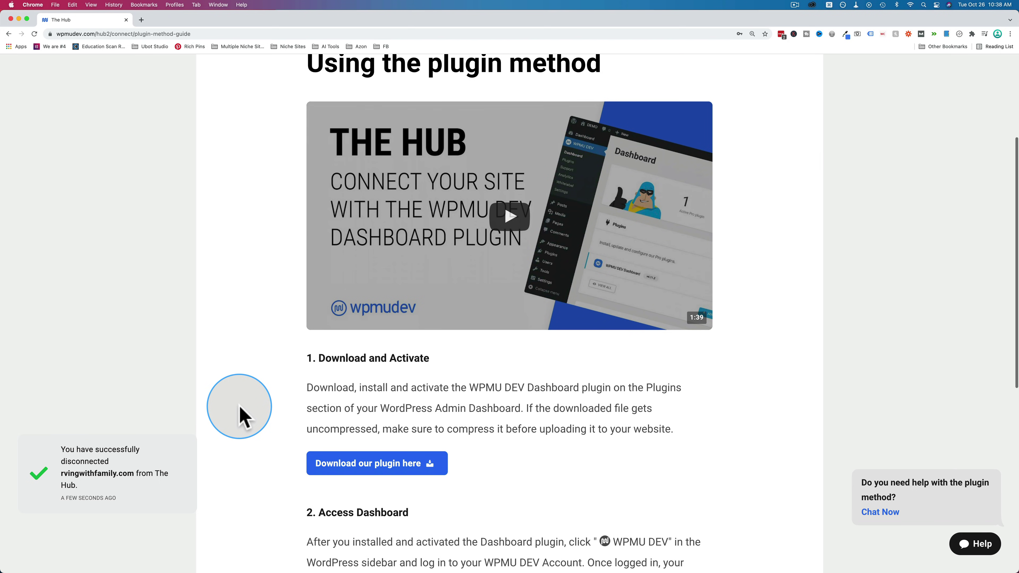
scroll(339, 261, down, 1)
scroll(339, 260, down, 5)
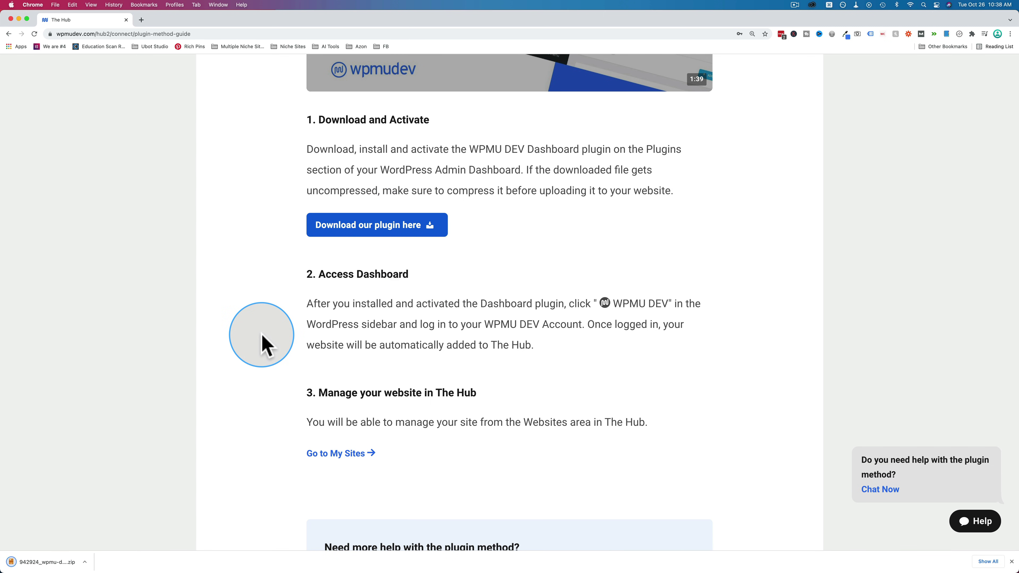
scroll(265, 345, down, 1)
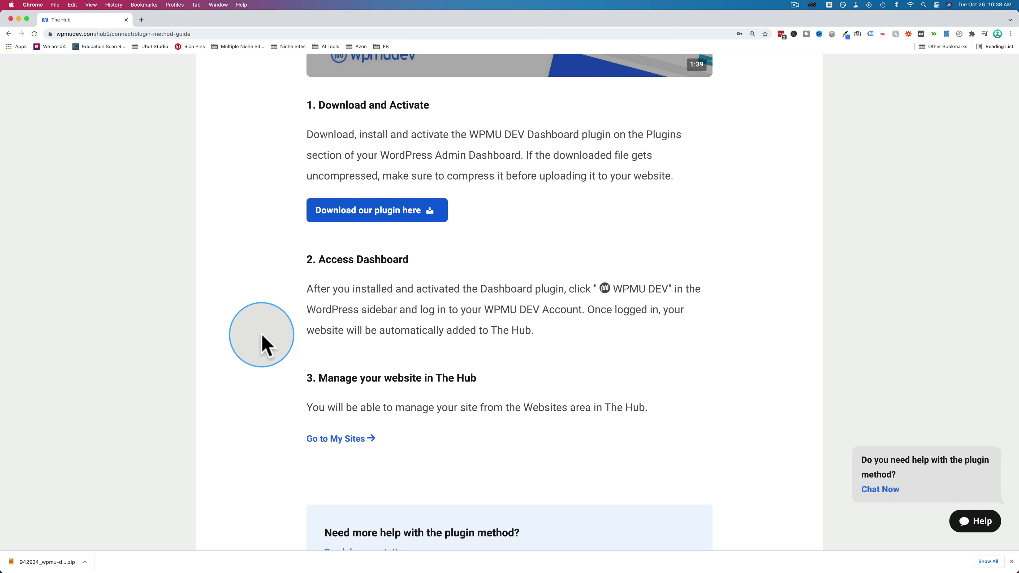
click(782, 32)
- Upload the downloaded WPMU DEV Dashboard plugin zip from the Plugins section's upload panel
scroll(107, 277, down, 5)
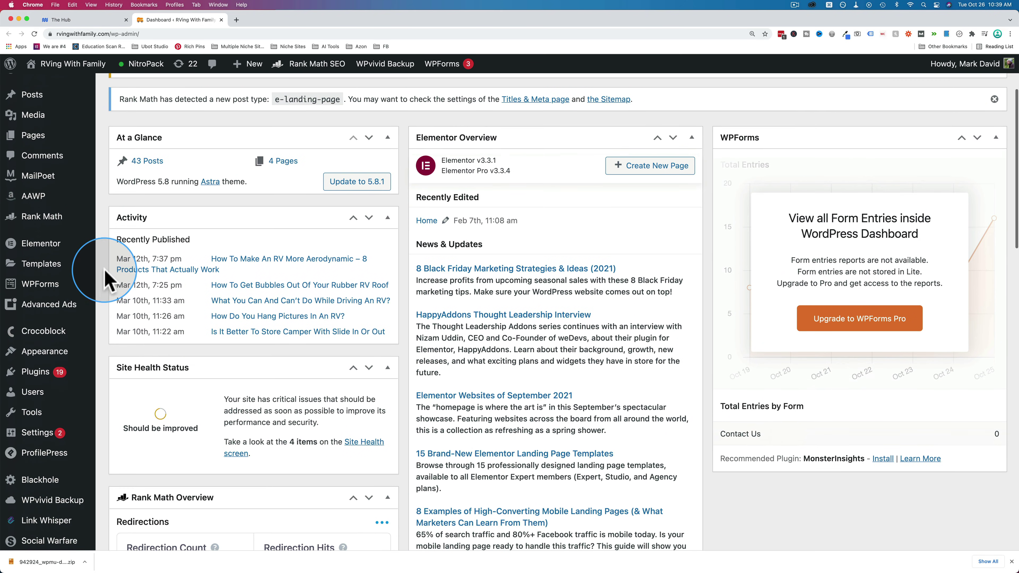
click(37, 377)
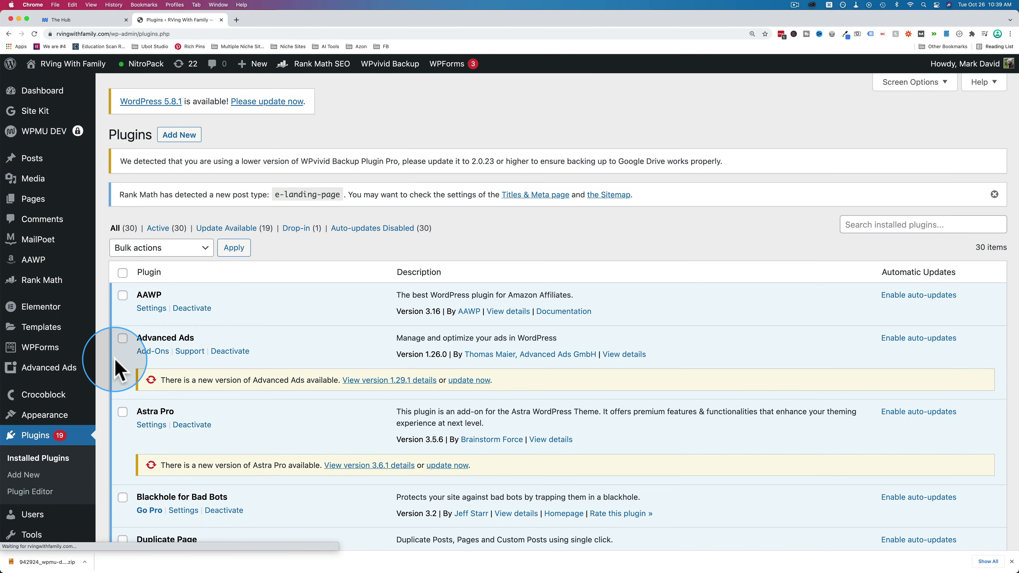
click(183, 237)
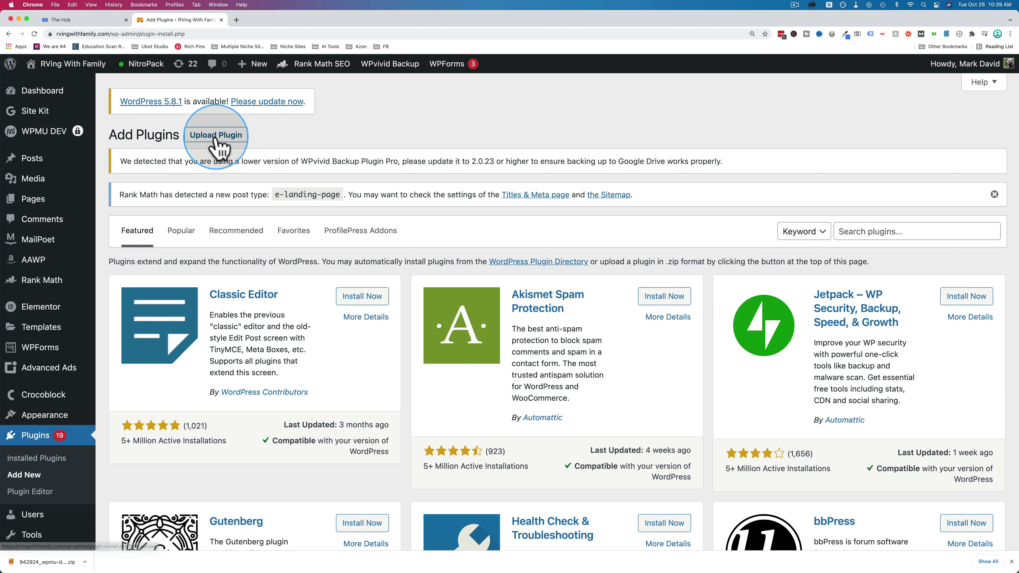
click(217, 136)
drag(42, 562, 528, 325)
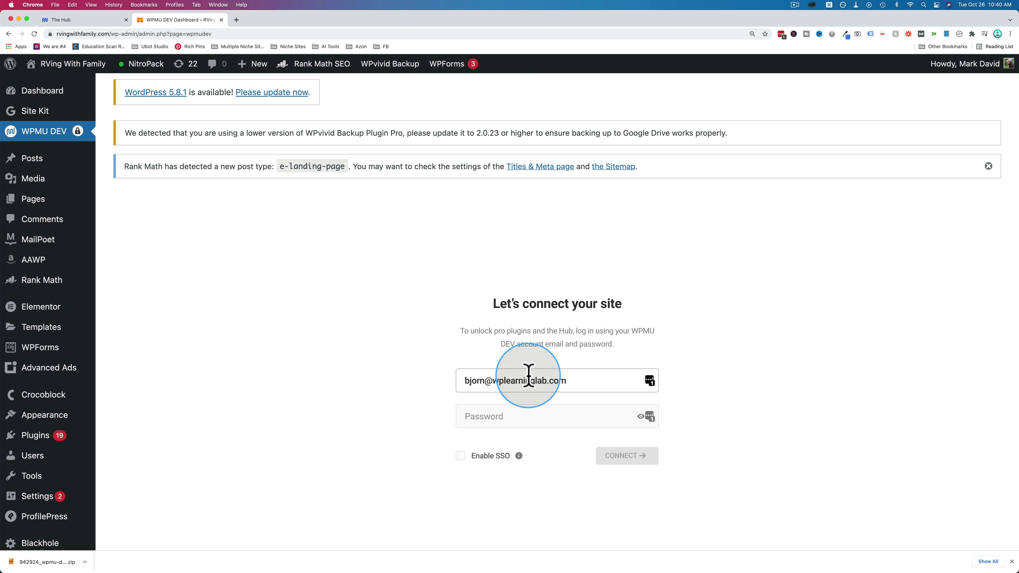
- Enable SSO, connect to the WPMU DEV account, and dismiss the Connected confirmation
click(462, 456)
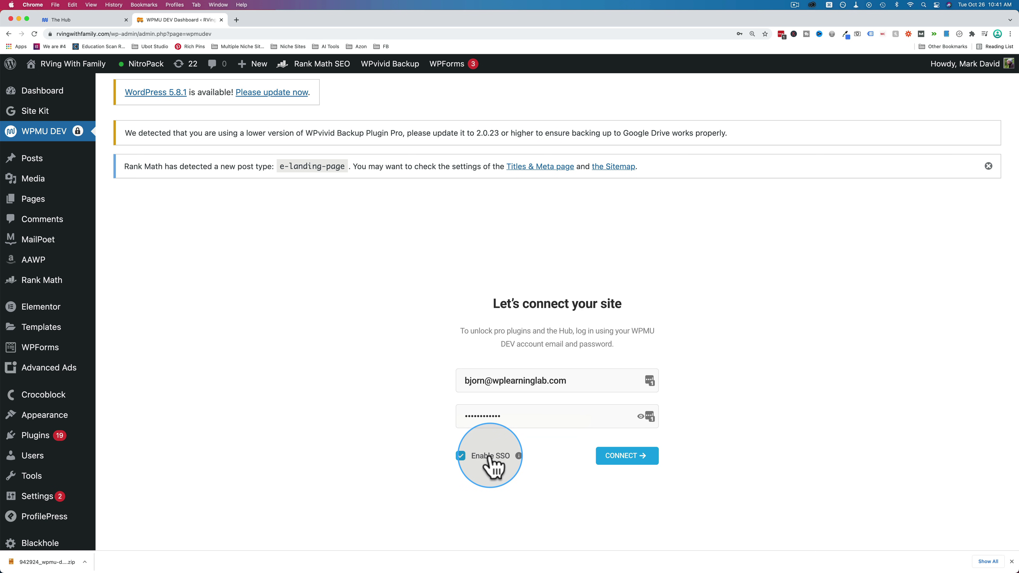
click(638, 457)
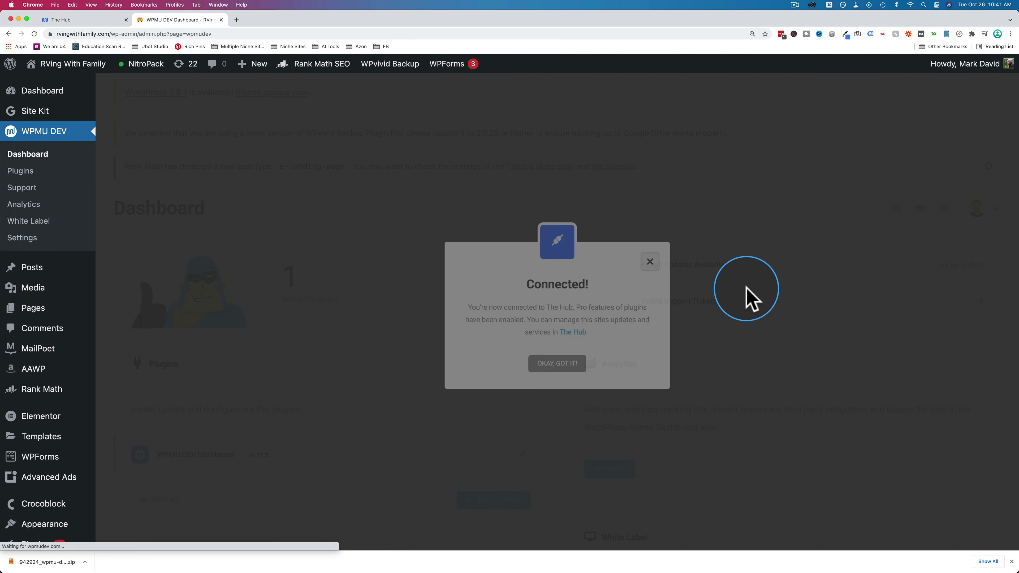
click(562, 365)
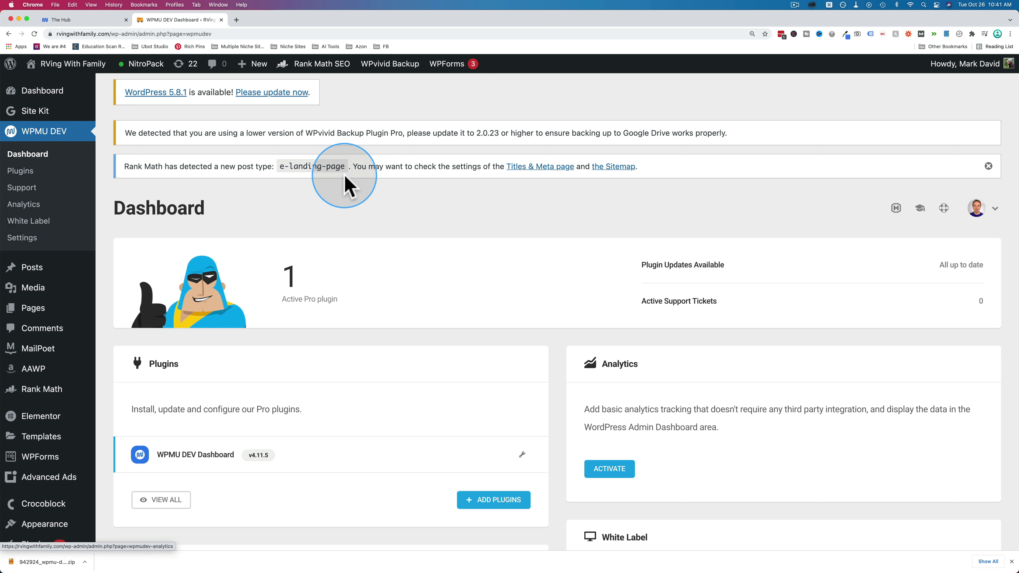
scroll(345, 177, down, 5)
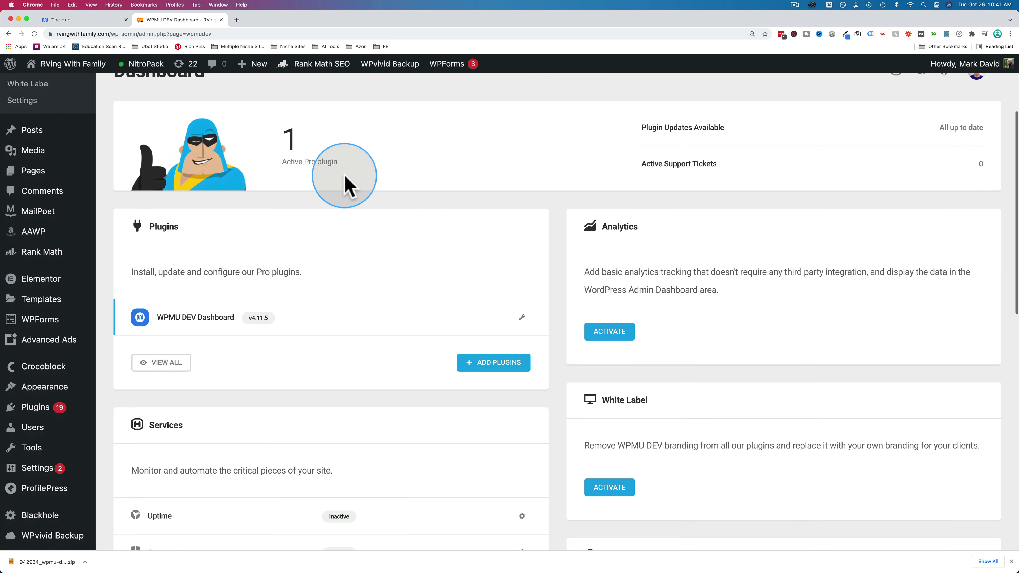
scroll(345, 177, down, 3)
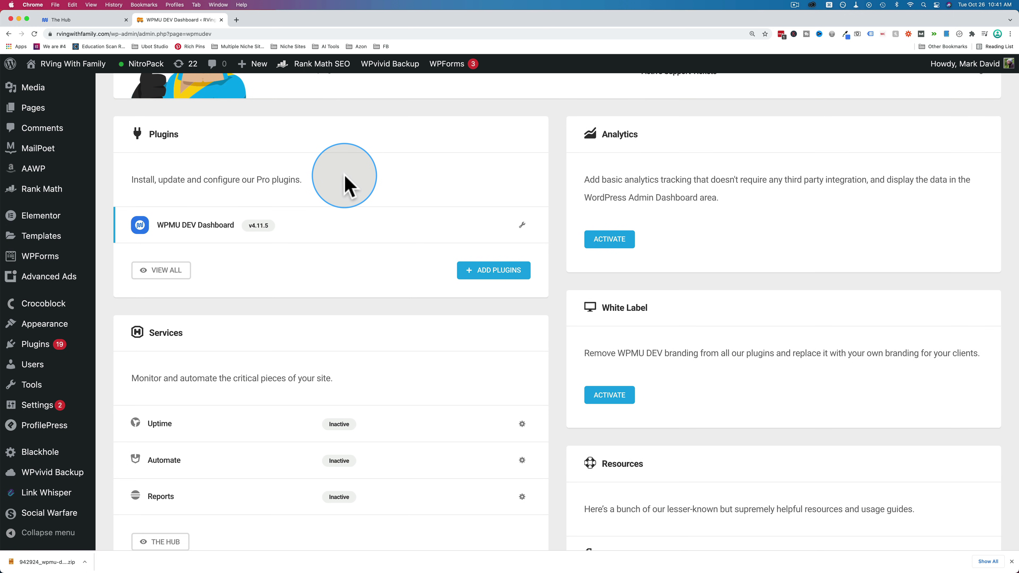
scroll(421, 255, up, 3)
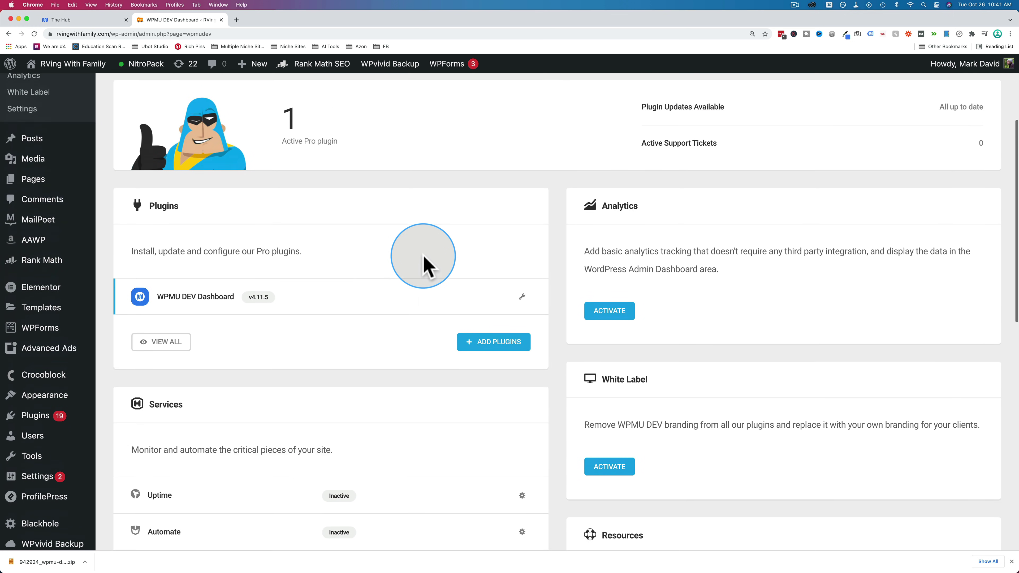
scroll(426, 261, down, 3)
scroll(428, 265, down, 1)
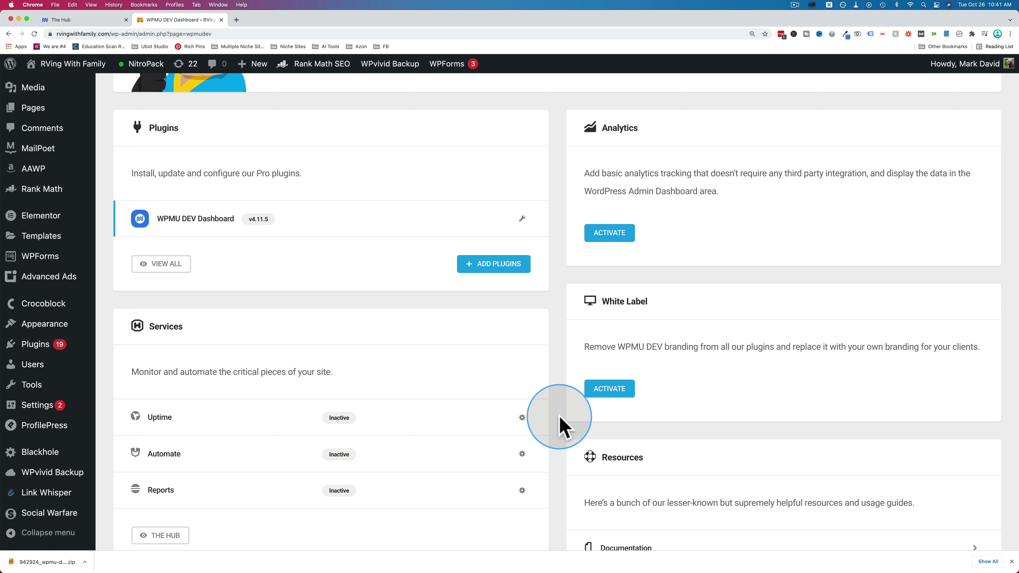
scroll(558, 423, up, 3)
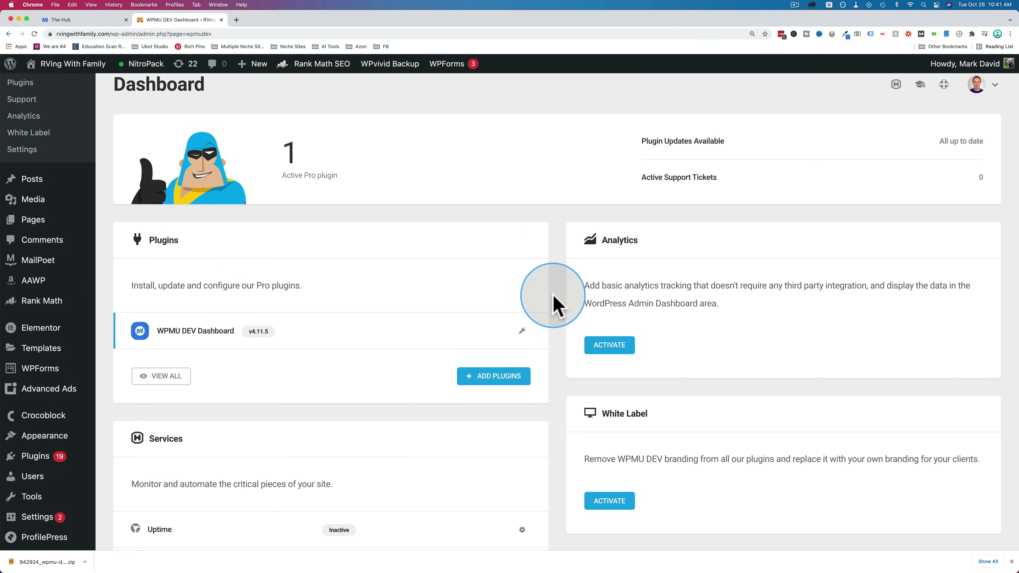
scroll(556, 305, up, 1)
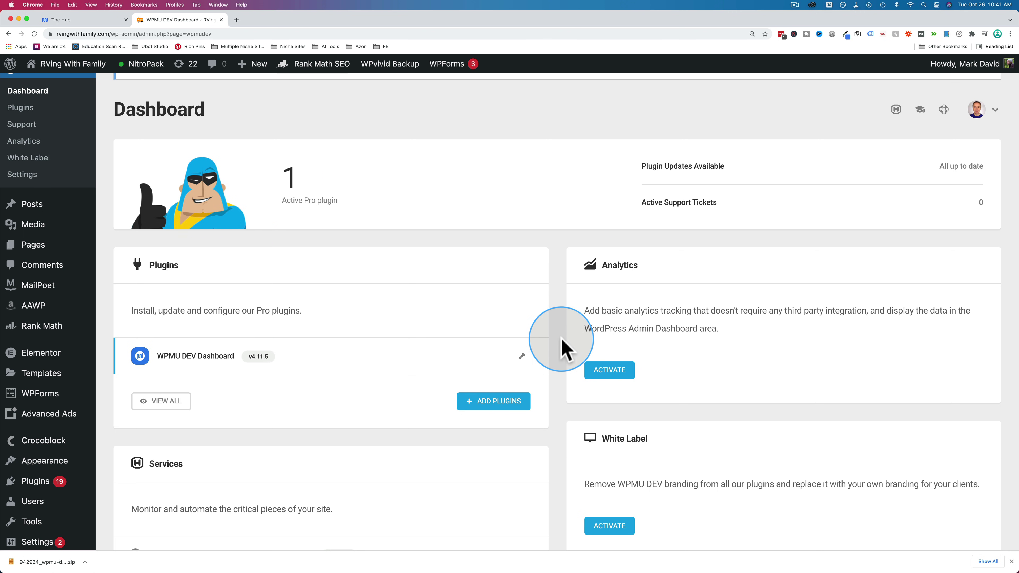
scroll(558, 333, down, 3)
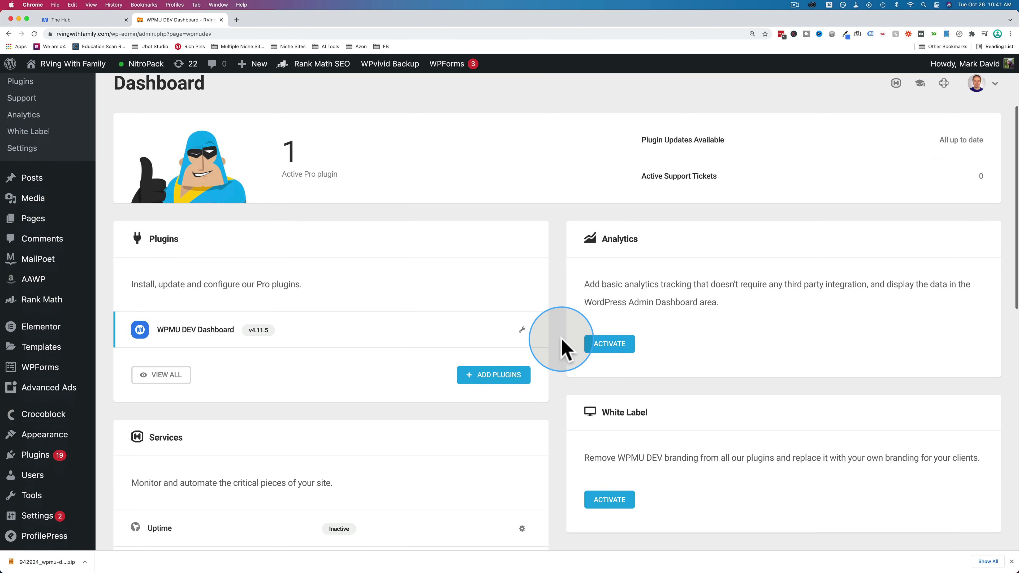
scroll(557, 330, up, 5)
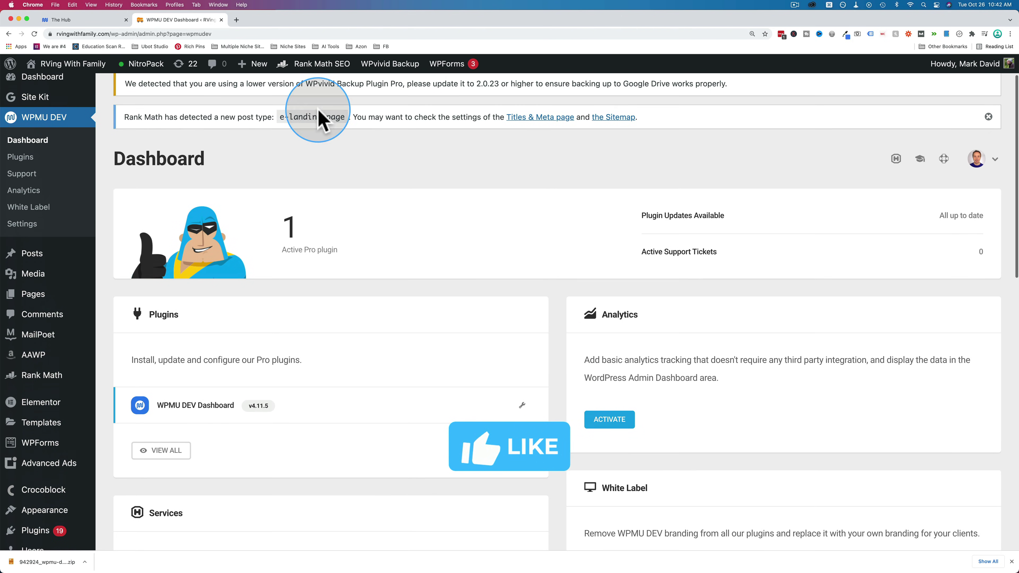
- Return to The Hub tab, go back to Add site, then open the Sites list
click(92, 21)
scroll(193, 157, up, 10)
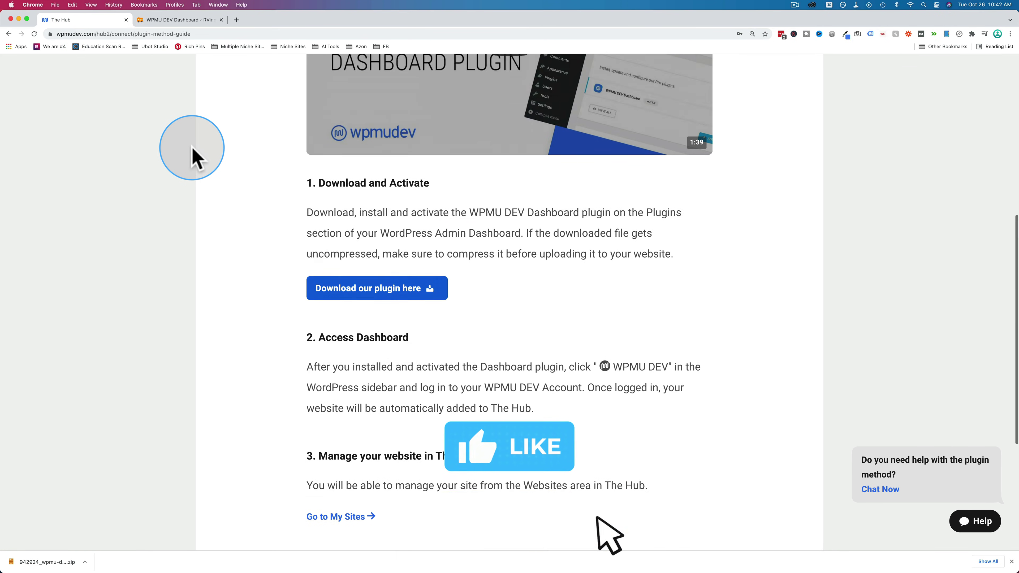
click(202, 129)
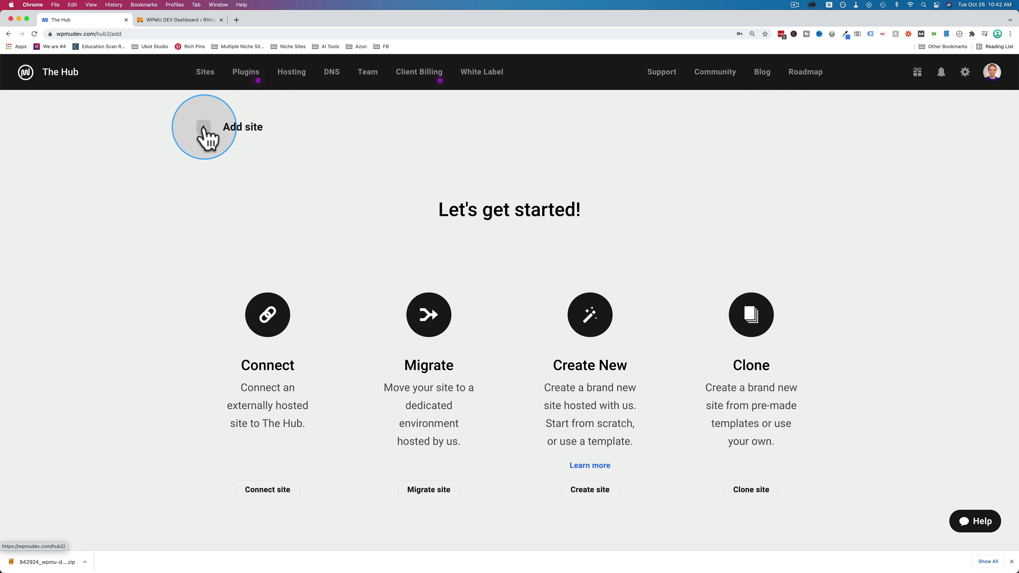
click(206, 75)
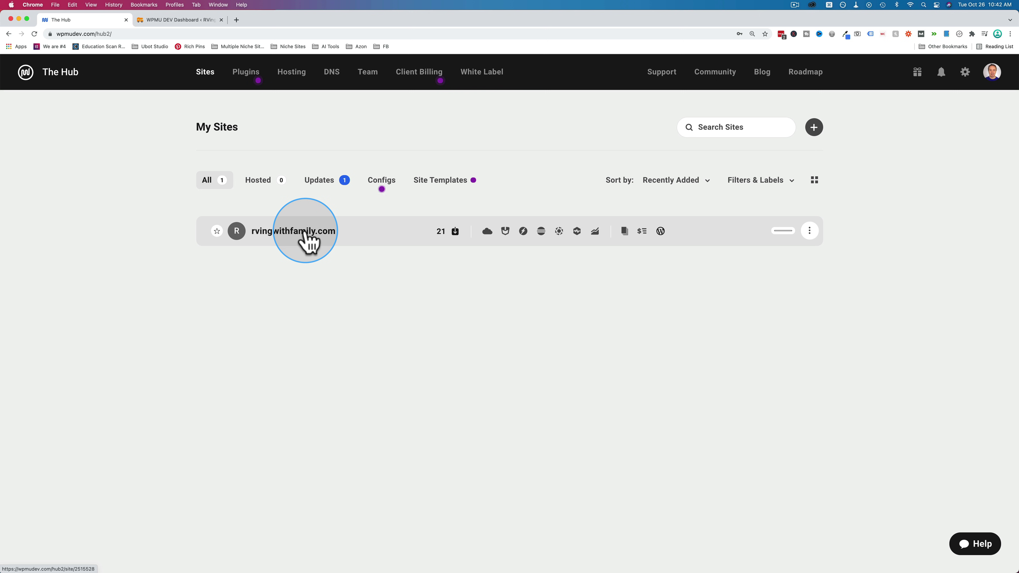
- Open rvingwithfamily.com's site overview and scroll through its details
click(305, 233)
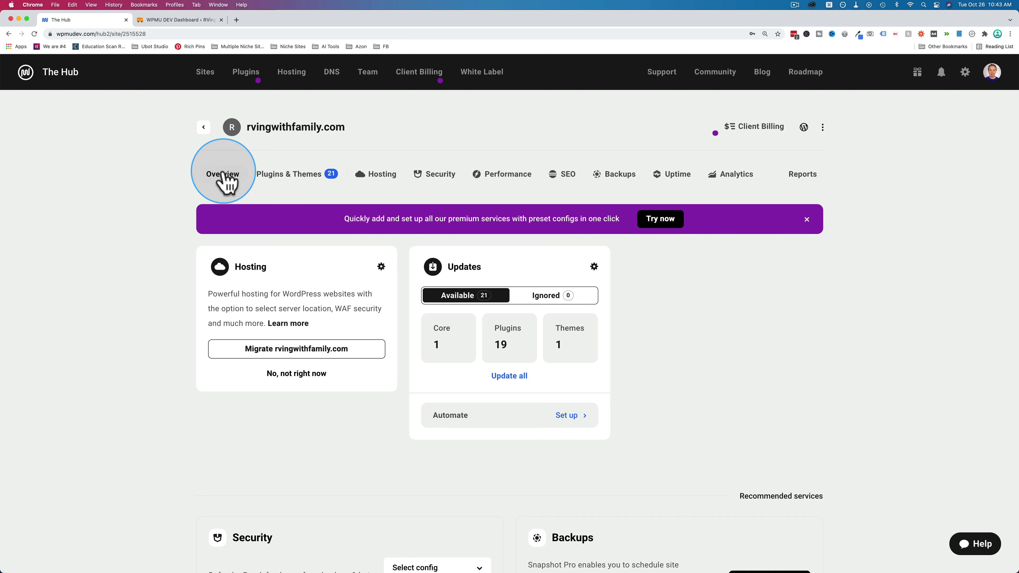
scroll(191, 221, down, 2)
scroll(191, 220, down, 10)
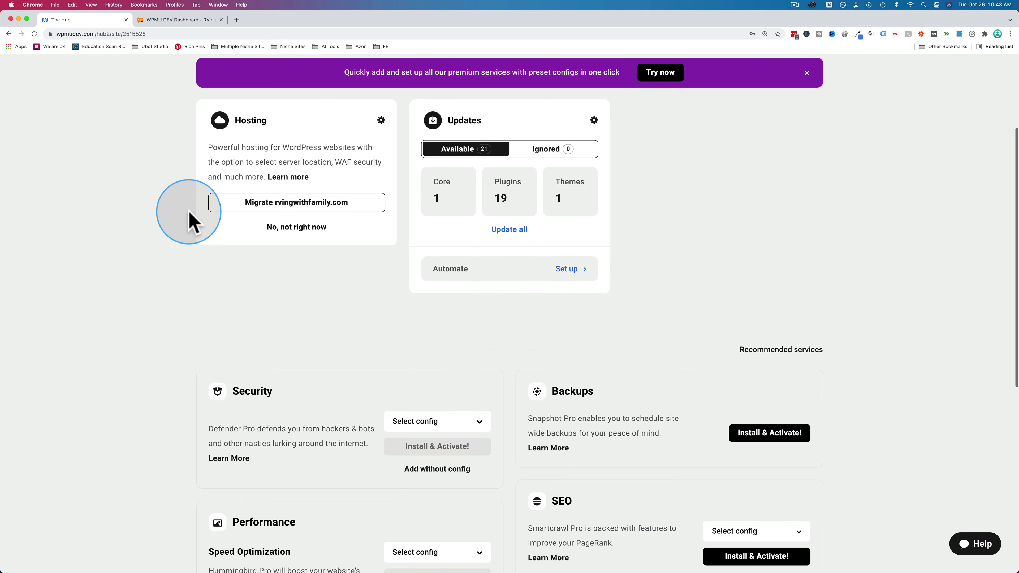
scroll(189, 221, down, 3)
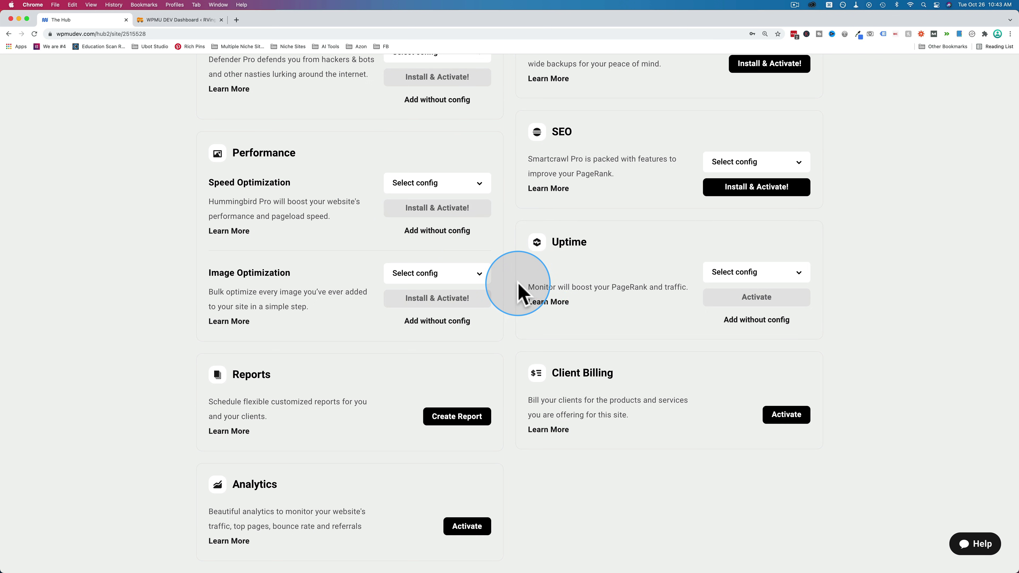
scroll(519, 288, up, 13)
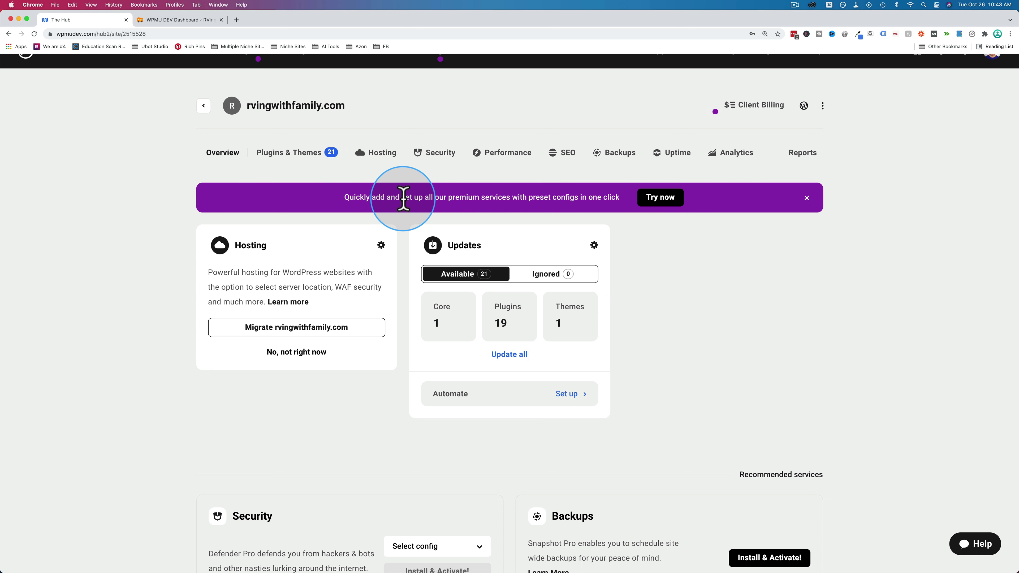
- Launch Quick Setup from the purple banner to browse premium services like Defender Pro and Smush Pro
drag(403, 197, 352, 196)
click(371, 196)
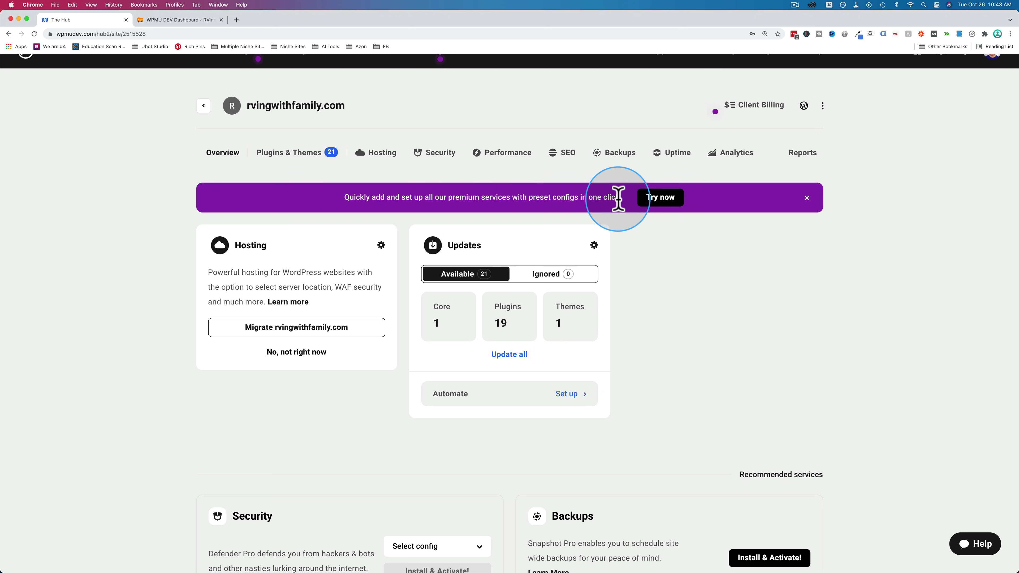
click(664, 200)
scroll(671, 207, down, 2)
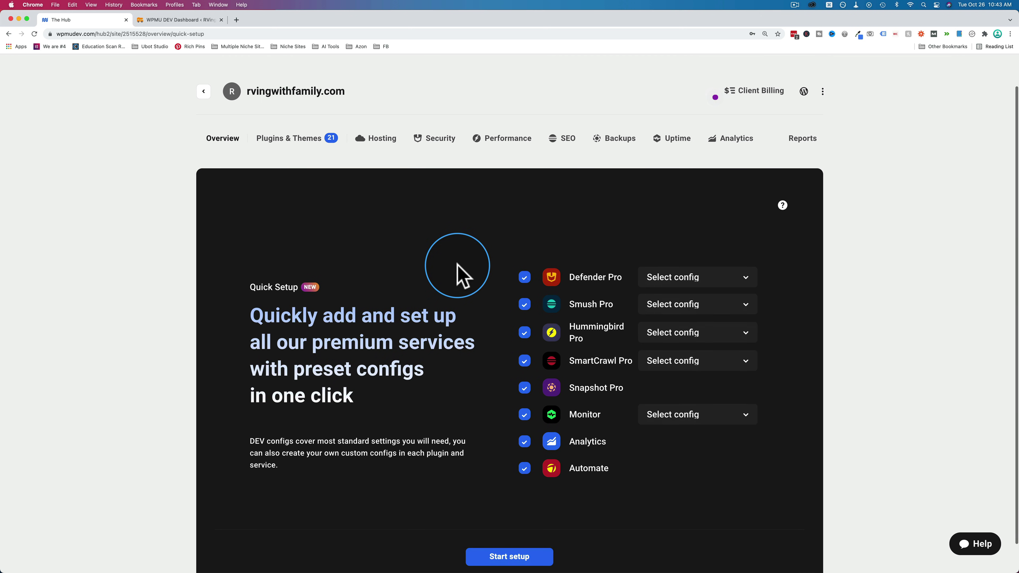
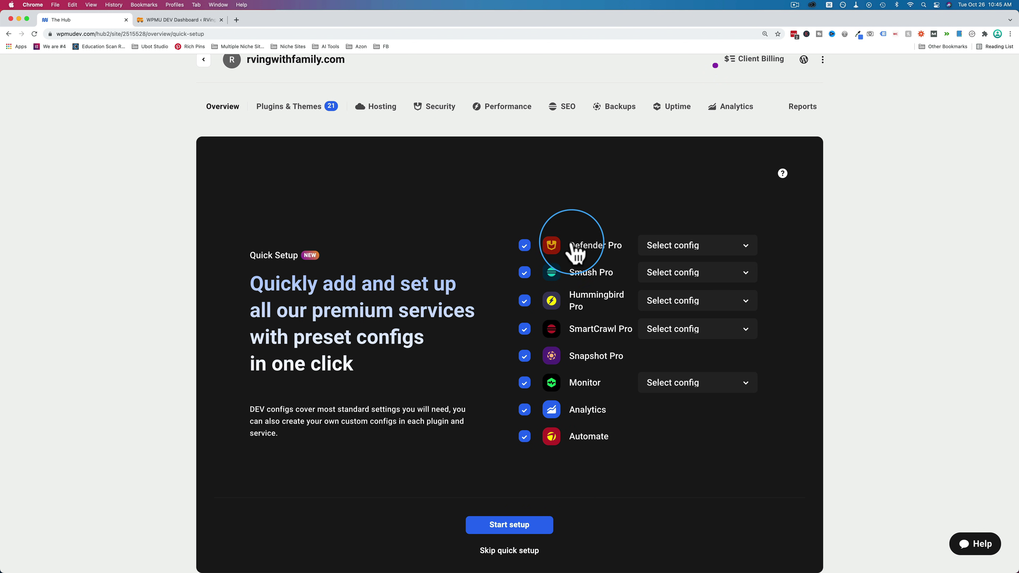
- Dismiss Defender Pro's config list without choosing, then start setup of all checked services
click(722, 251)
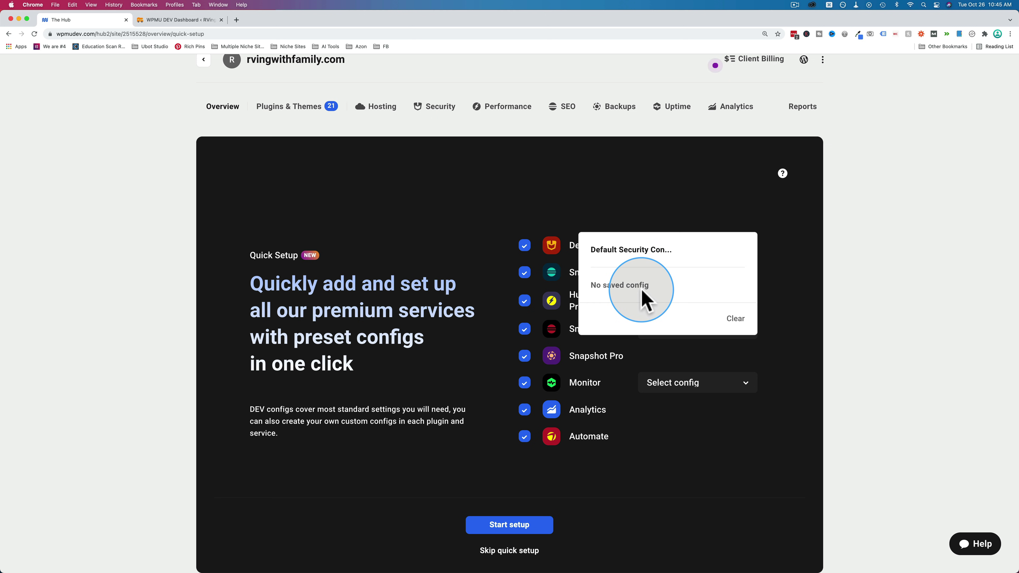
click(668, 480)
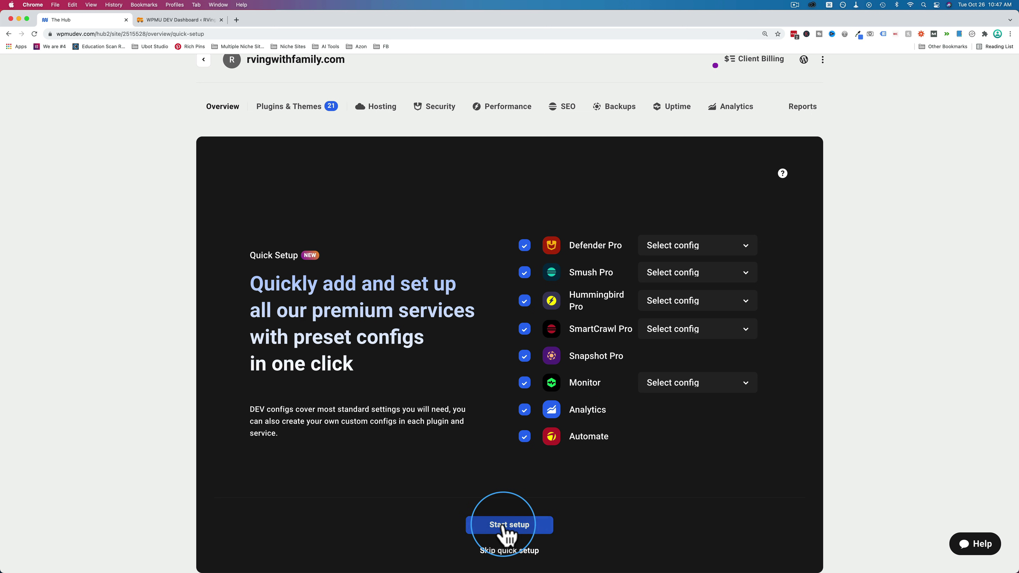
click(512, 530)
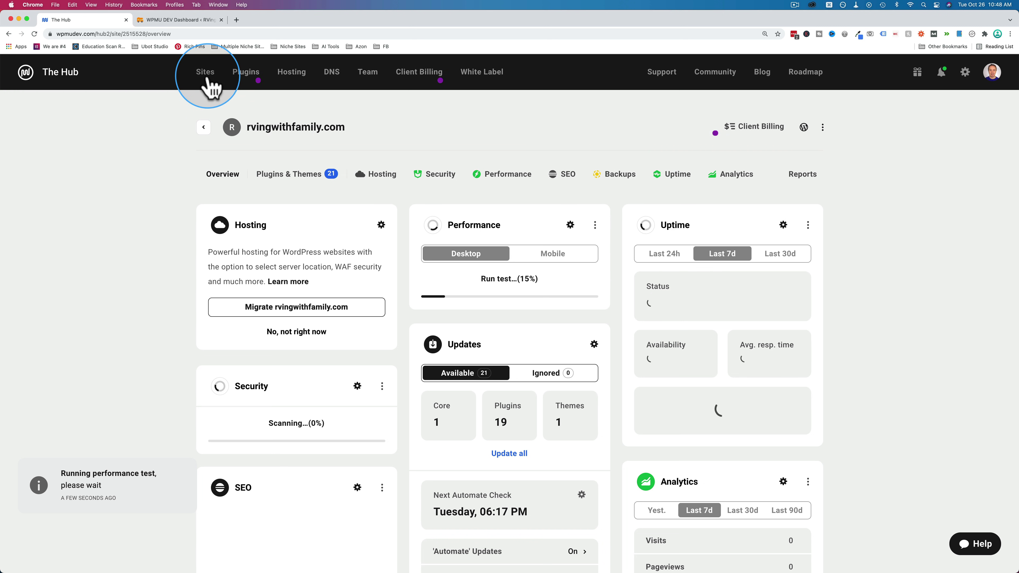
- Check rvingwithfamily.com's service icons in the My Sites list, showing Website secured
click(186, 21)
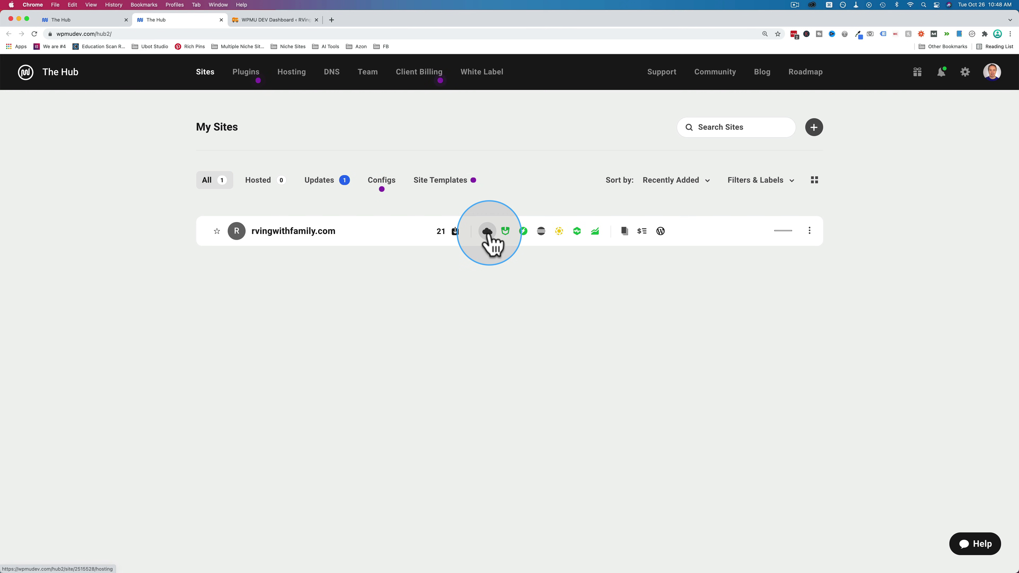
mouse_move(596, 234)
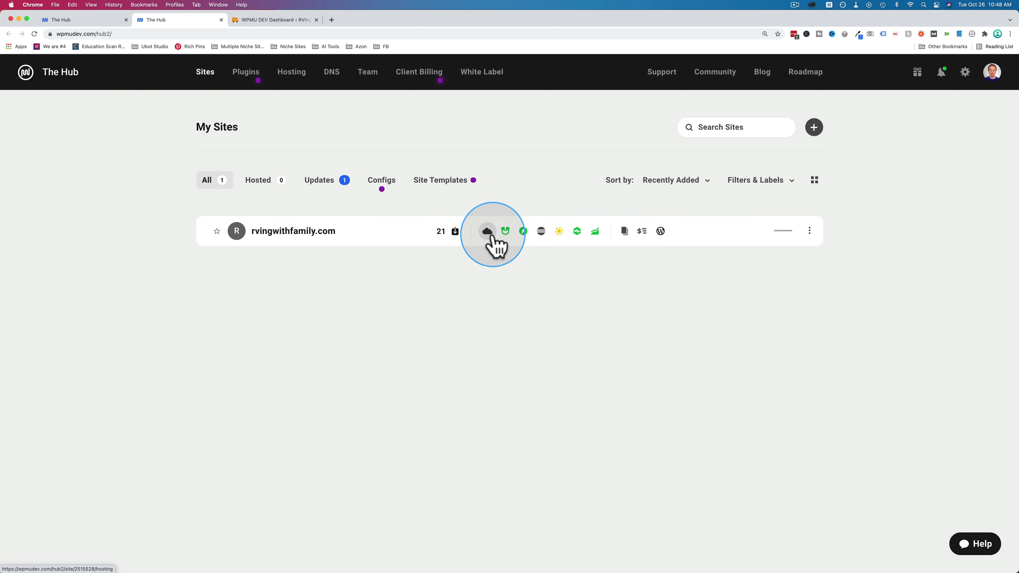
mouse_move(505, 240)
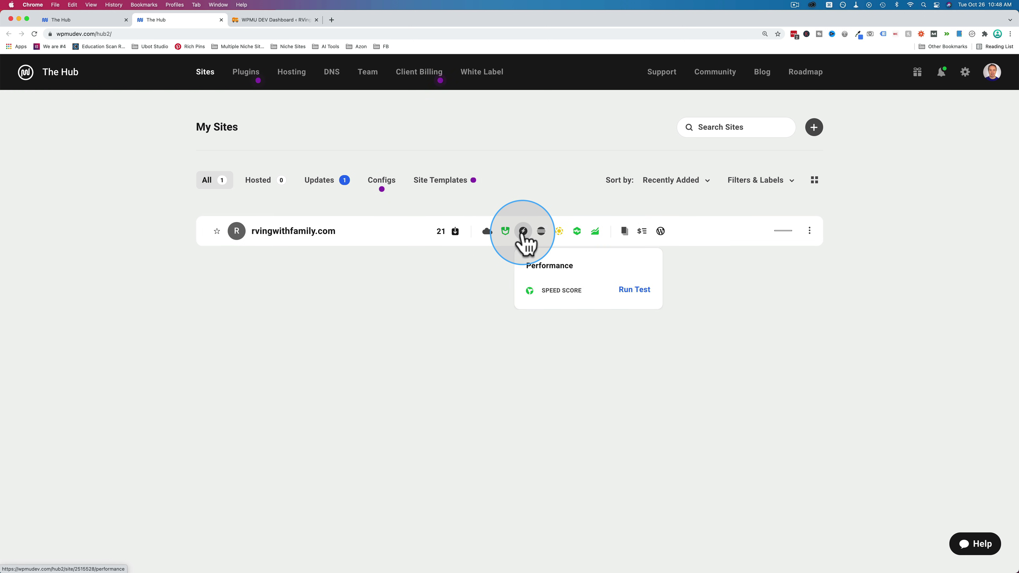
mouse_move(563, 237)
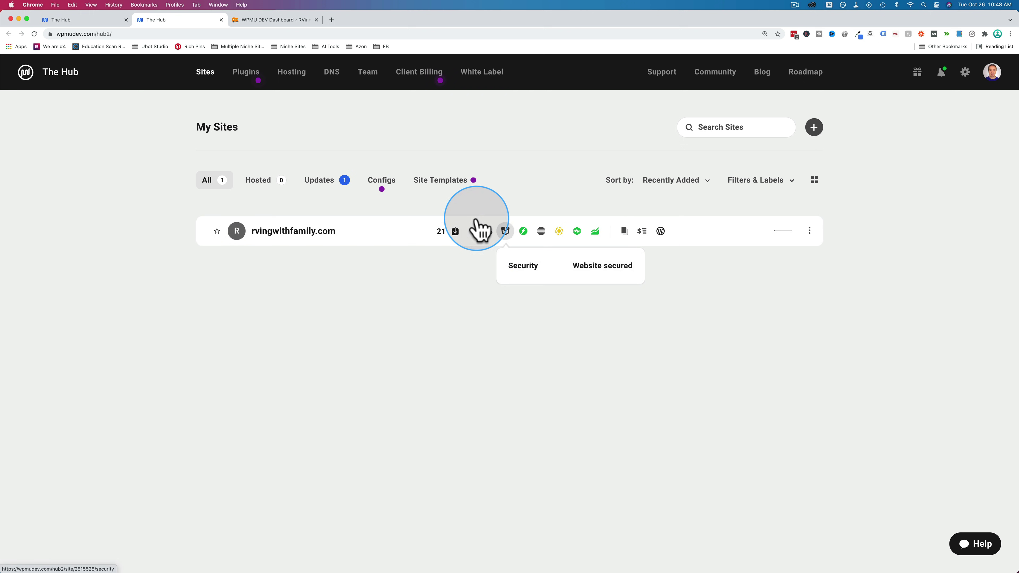
- Back on rvingwithfamily.com's overview, compare the mobile and desktop performance scores
click(110, 20)
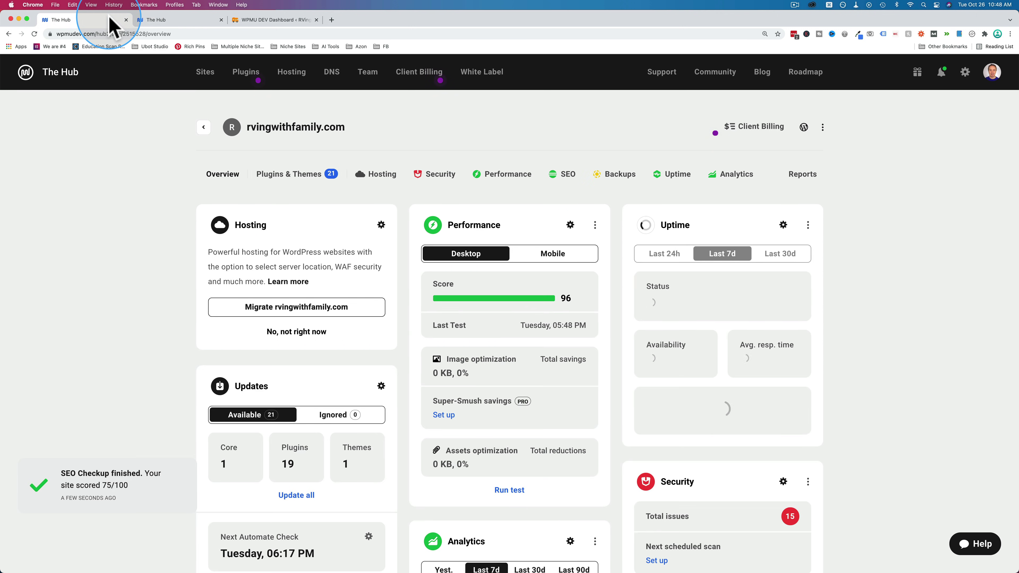
scroll(352, 291, down, 3)
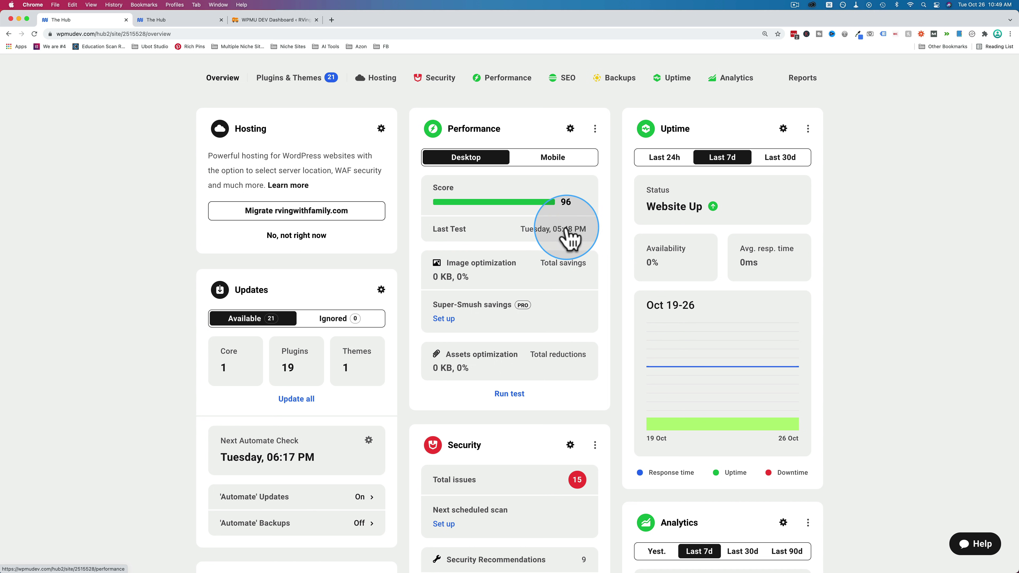
click(555, 159)
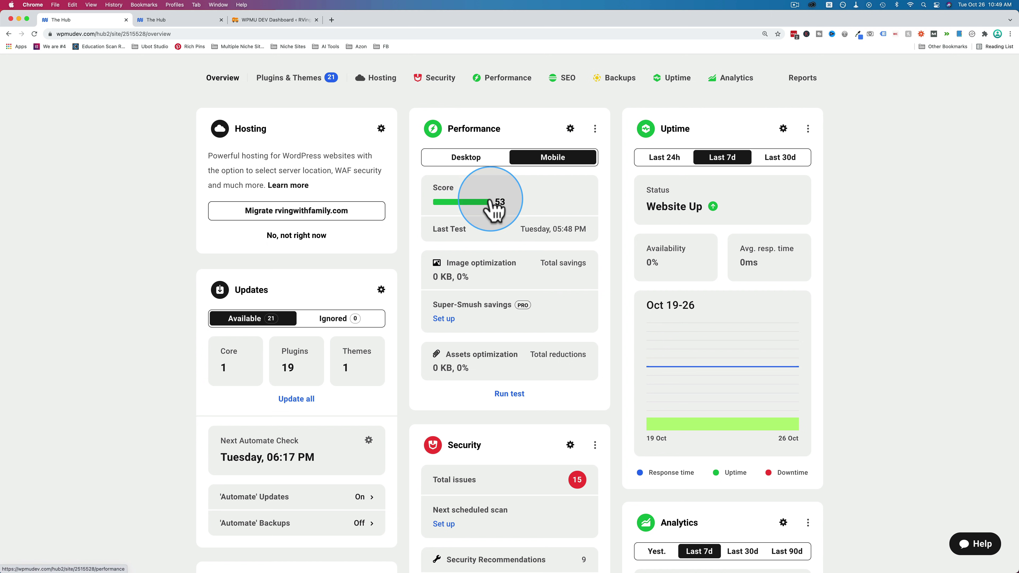
click(488, 159)
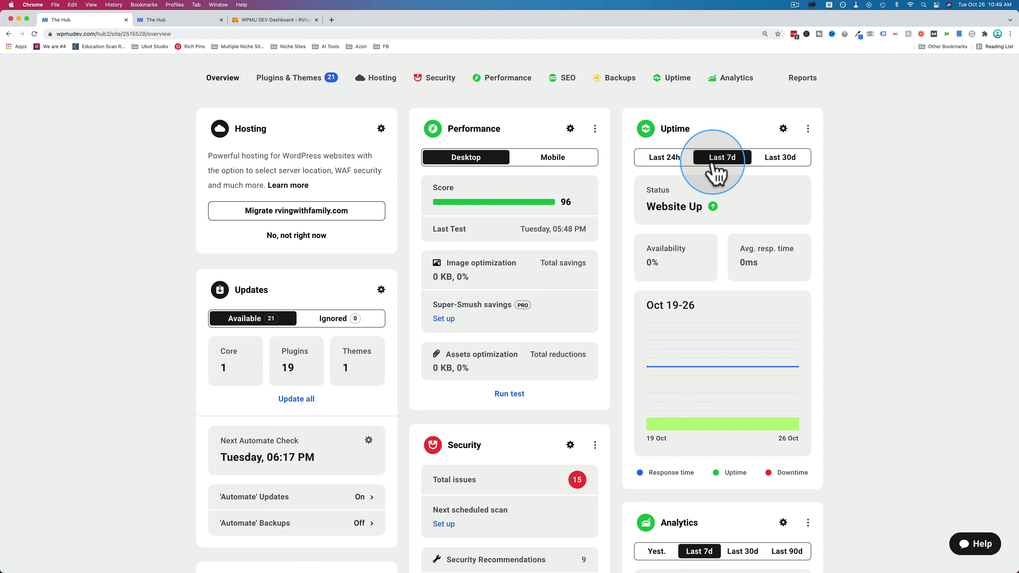
- Scroll through the uptime, security, SEO and backup cards, noting 15 security issues and 21 updates
scroll(619, 203, down, 5)
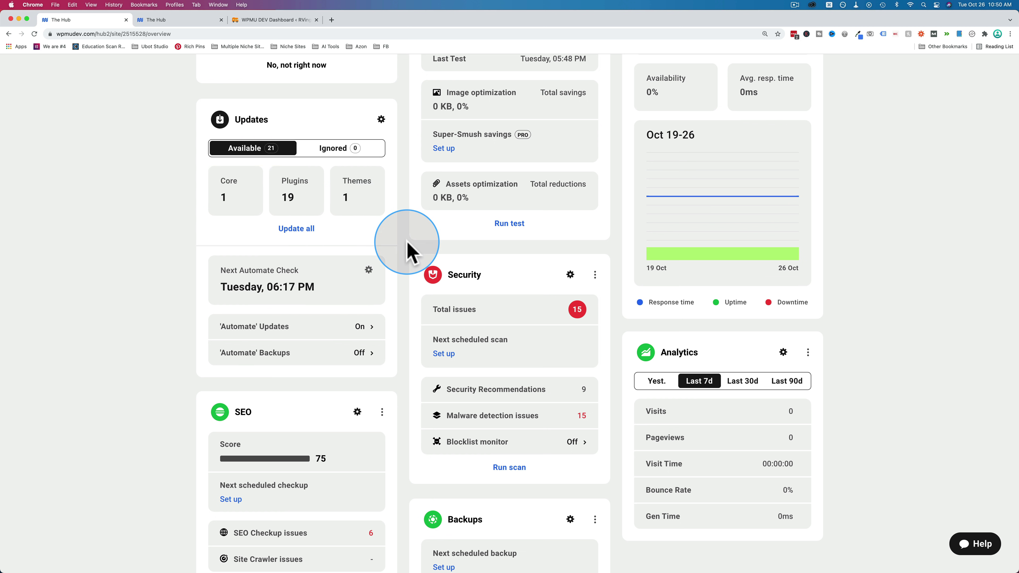
scroll(406, 245, down, 3)
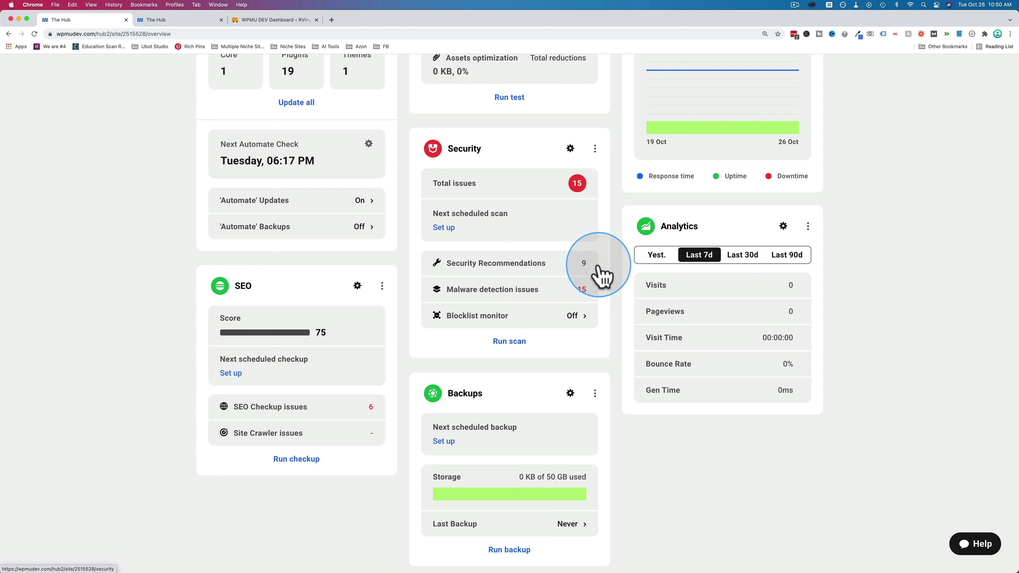
scroll(605, 273, down, 2)
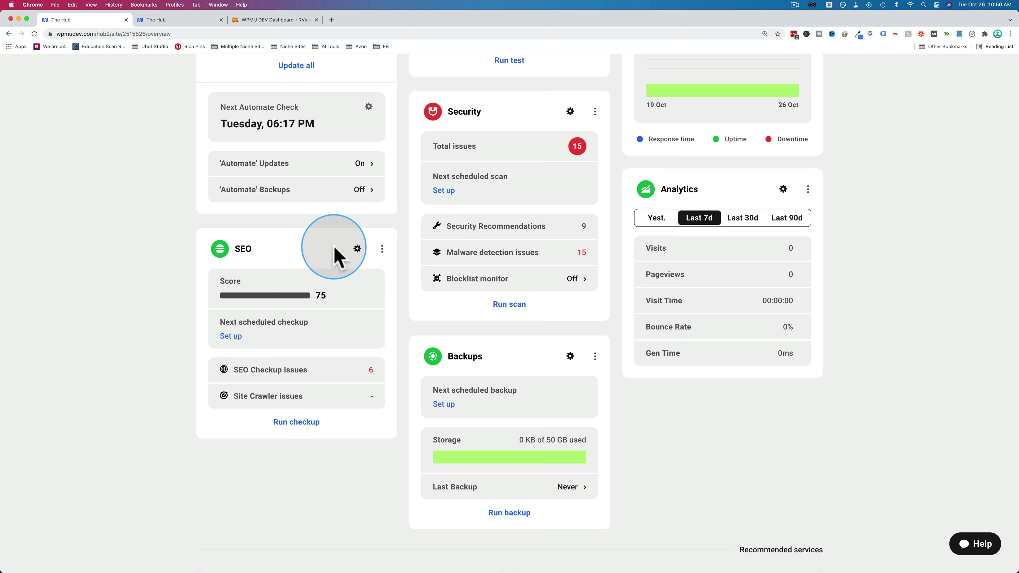
scroll(189, 241, down, 2)
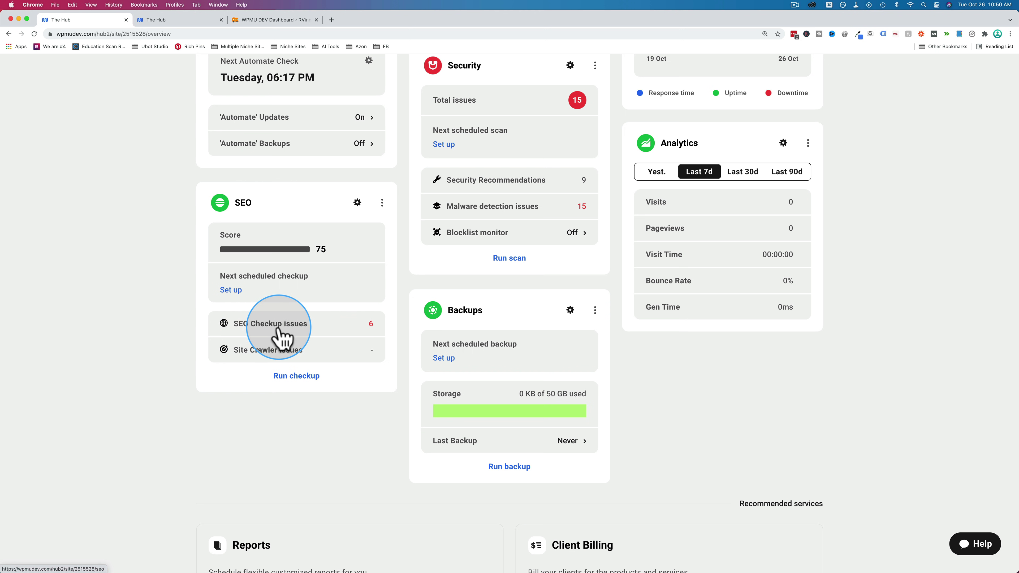
scroll(398, 364, down, 3)
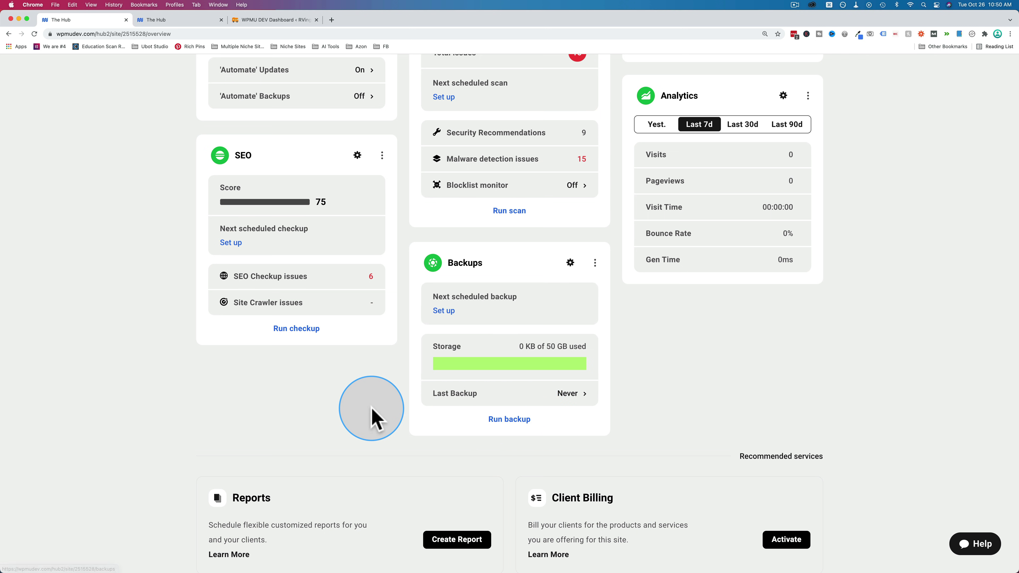
scroll(404, 412, down, 1)
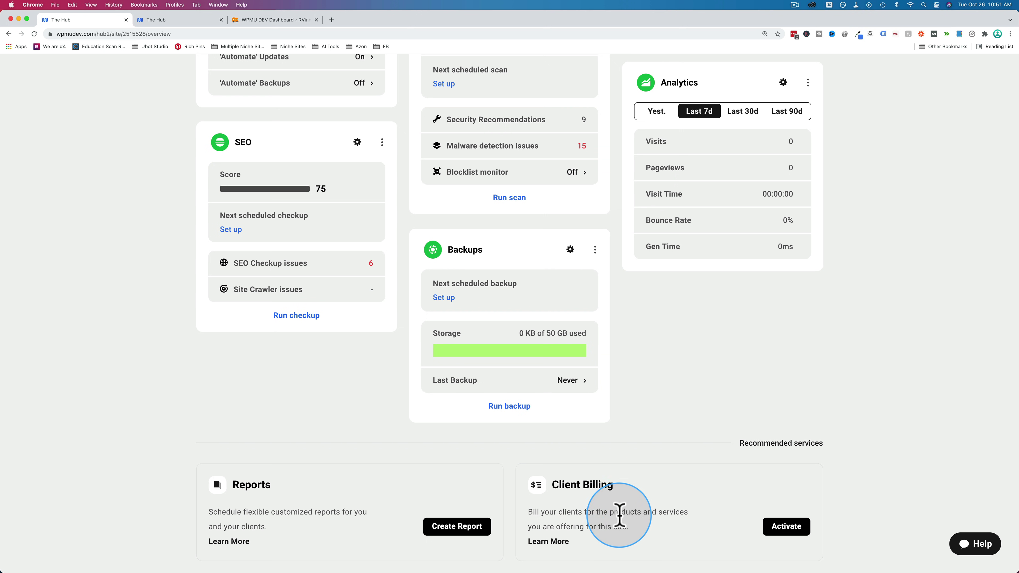
scroll(154, 377, up, 5)
scroll(154, 378, up, 8)
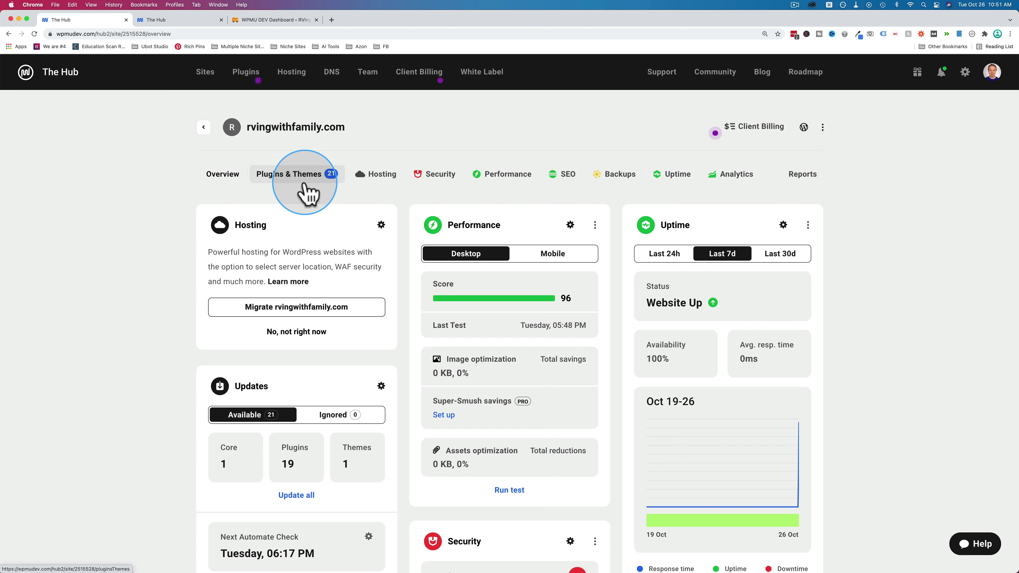
- Go from the Updates card to the Plugins sub-tab and browse the installed plugins
scroll(266, 267, down, 3)
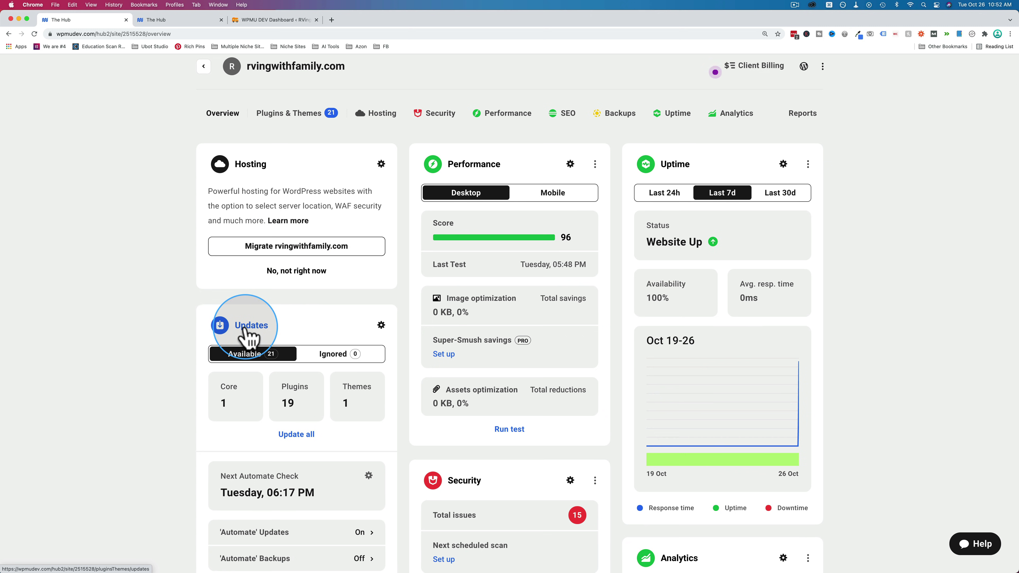
click(228, 326)
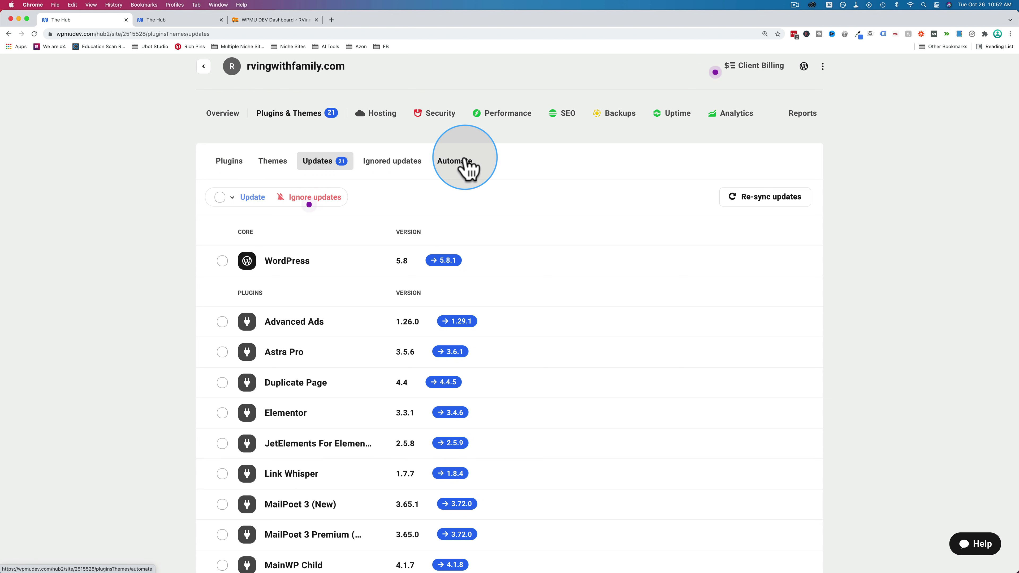
click(230, 163)
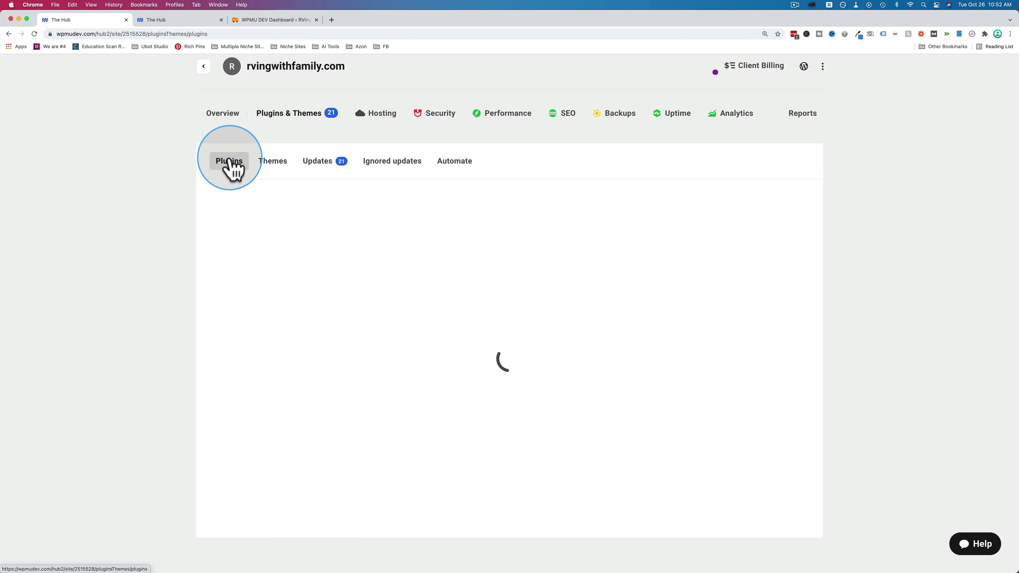
scroll(196, 217, down, 5)
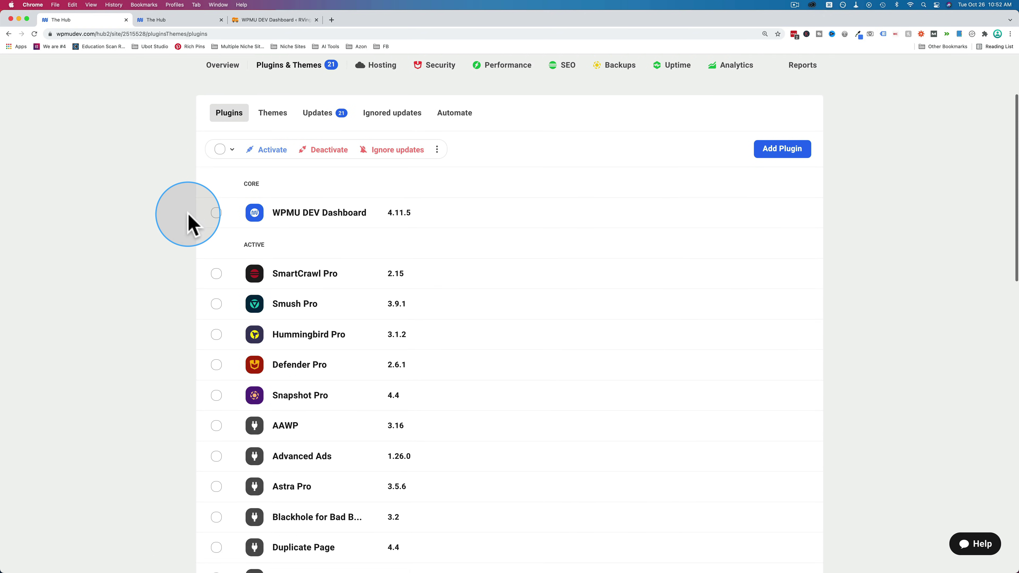
scroll(189, 215, down, 20)
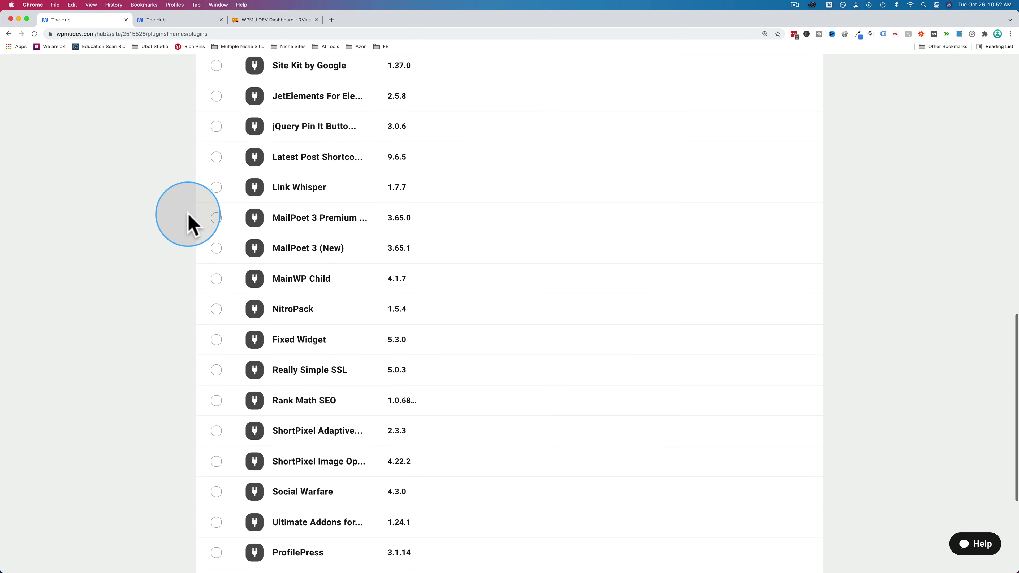
scroll(188, 215, up, 20)
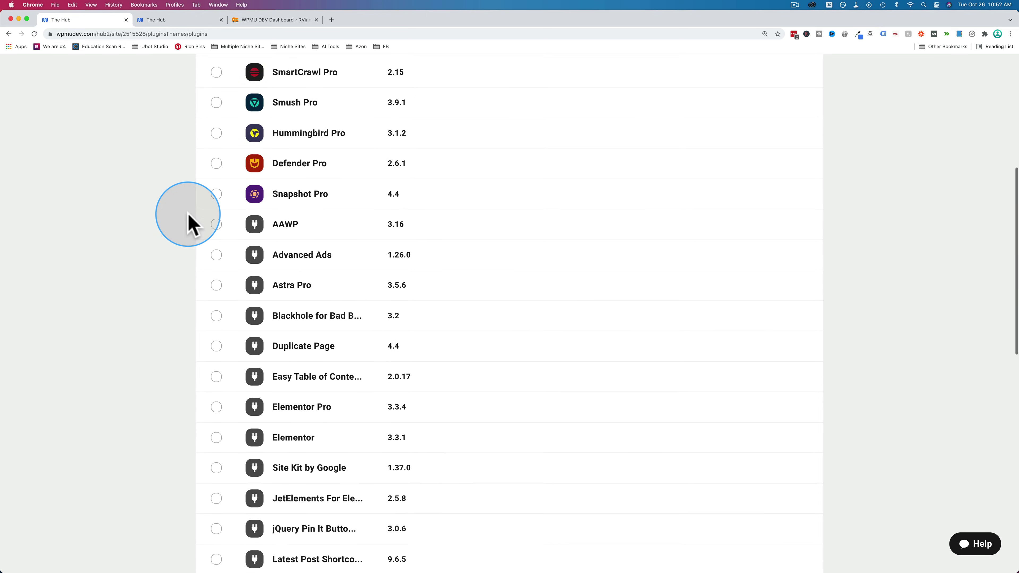
scroll(189, 215, up, 4)
- Select SmartCrawl Pro, Smush Pro, Hummingbird Pro and Defender Pro, then clear the selection
click(216, 360)
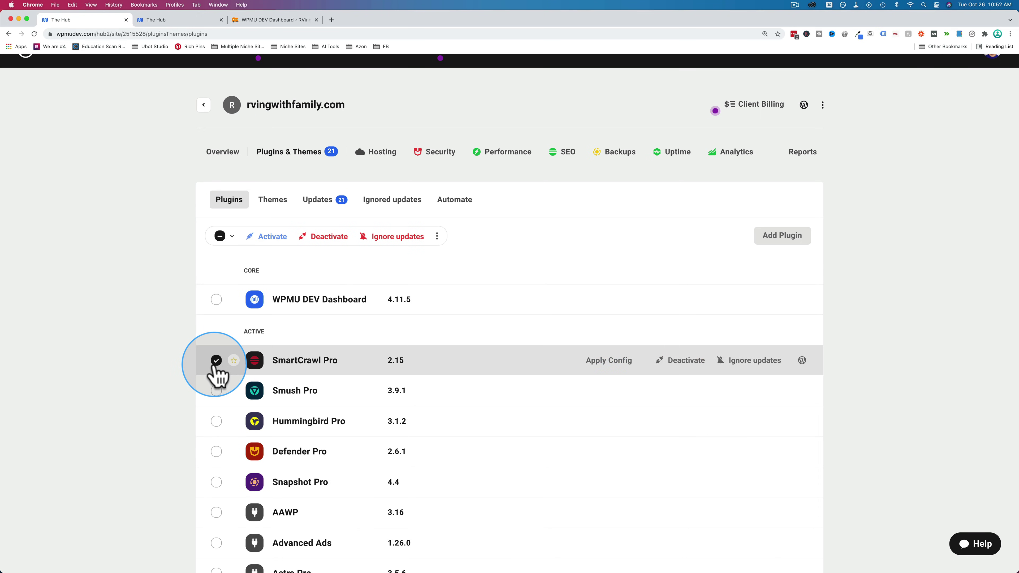
click(216, 390)
click(217, 421)
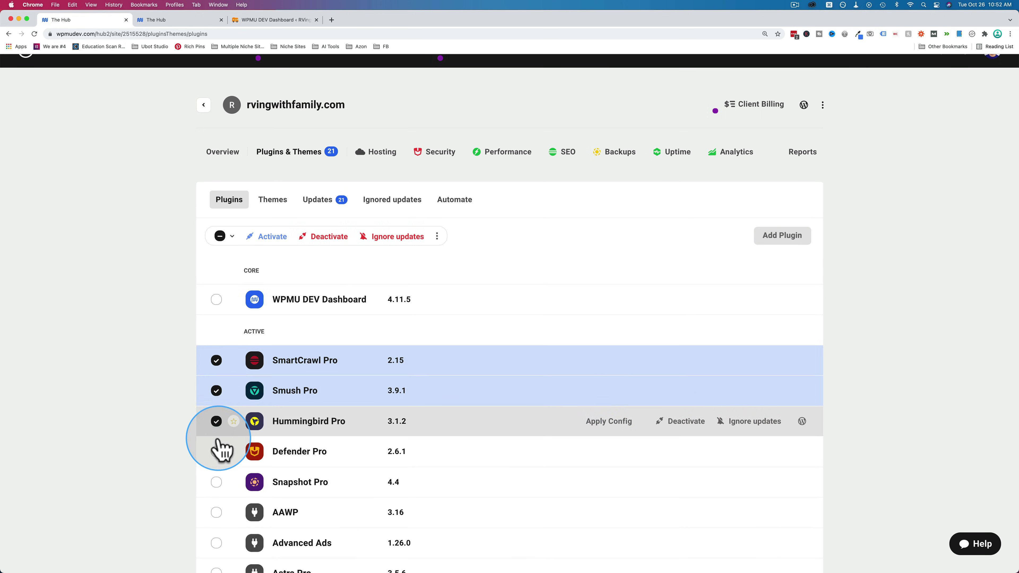
click(217, 452)
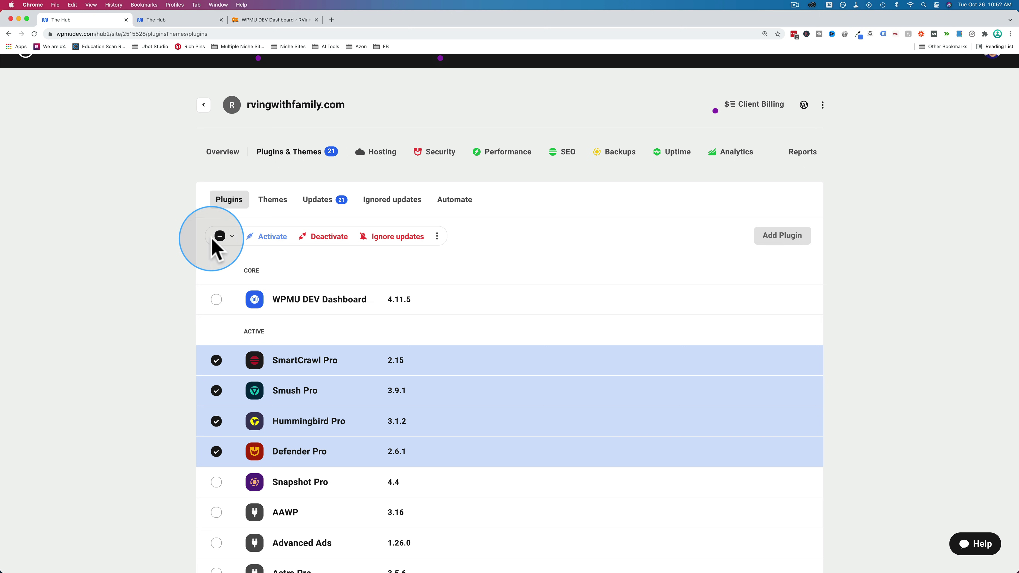
click(220, 237)
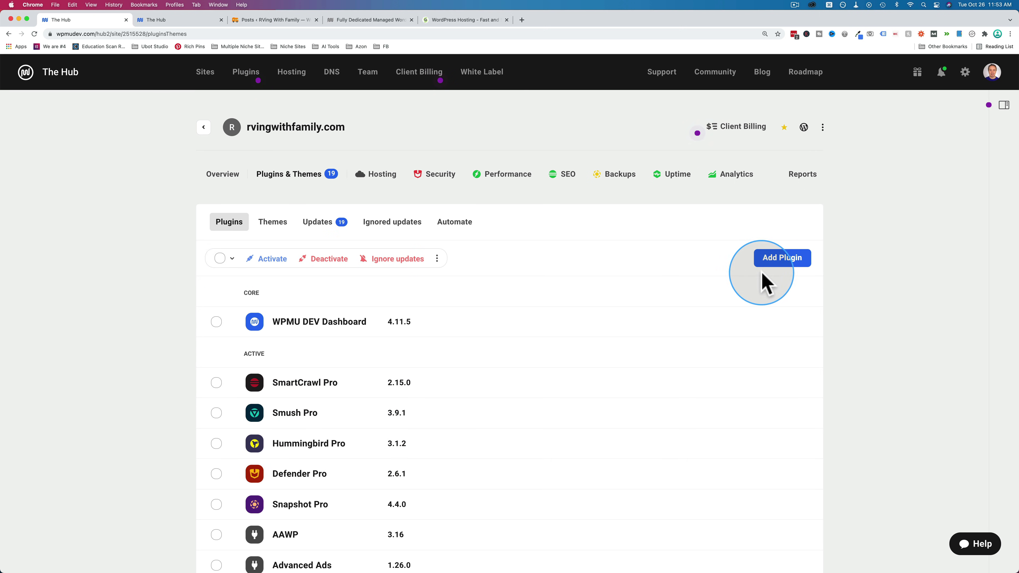
- Browse the WPMU DEV premium plugins catalogue
click(783, 261)
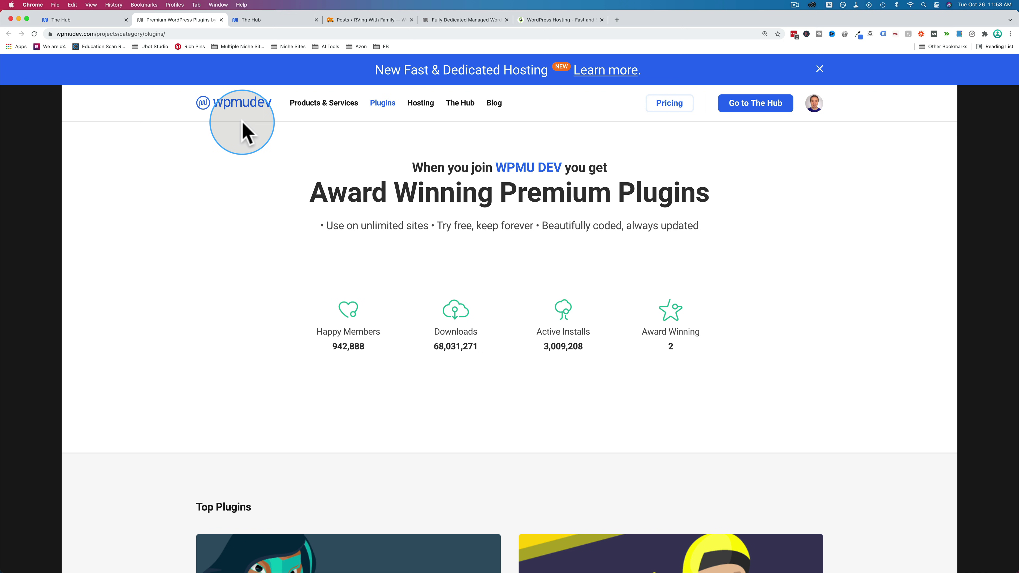
scroll(303, 289, down, 8)
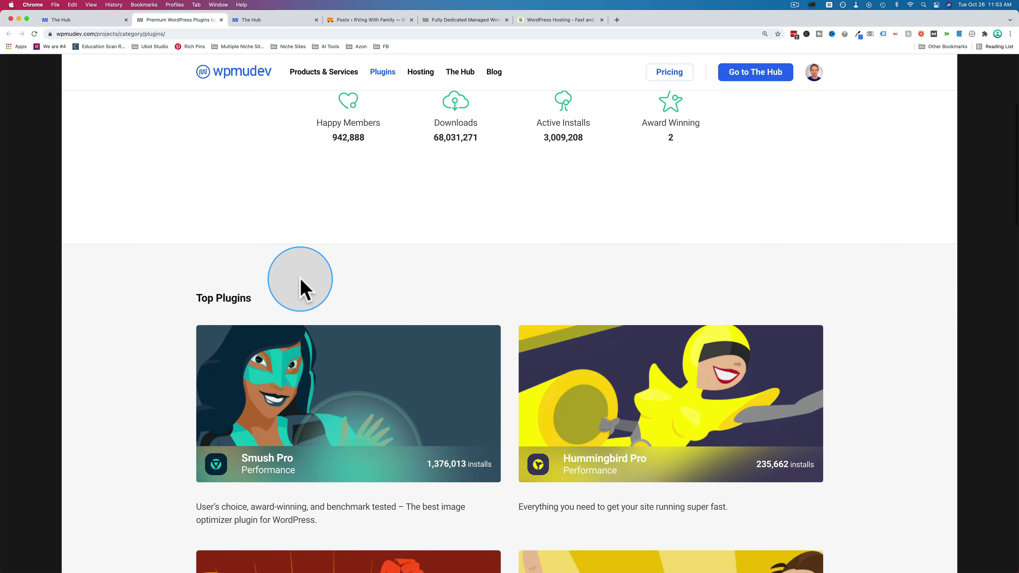
scroll(304, 289, down, 8)
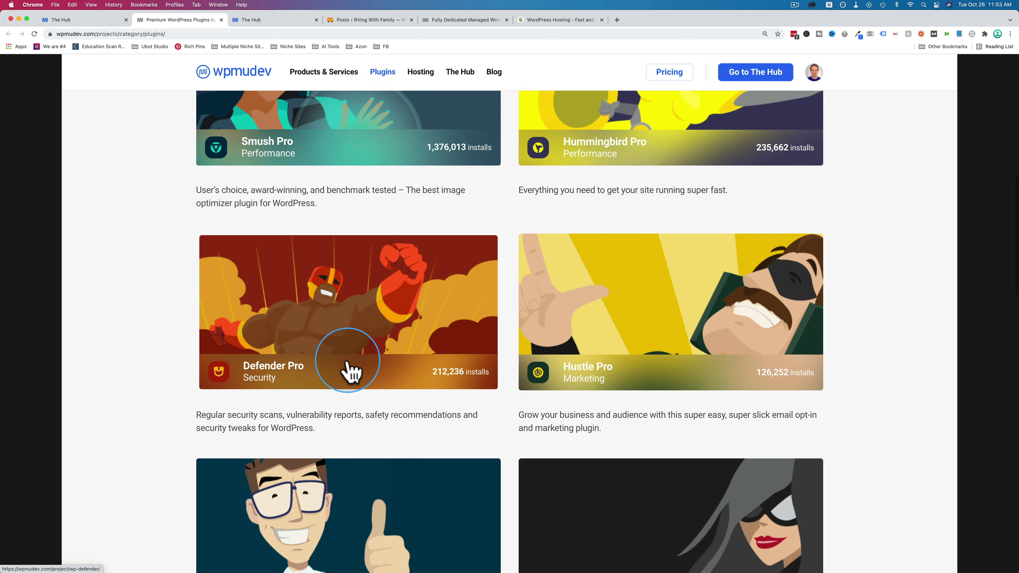
scroll(349, 371, down, 10)
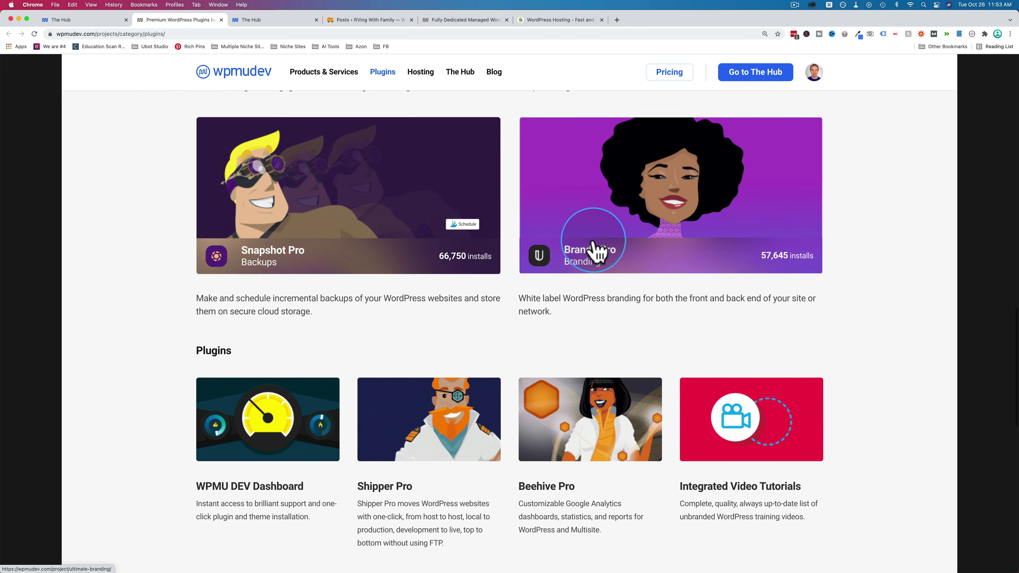
scroll(486, 236, down, 3)
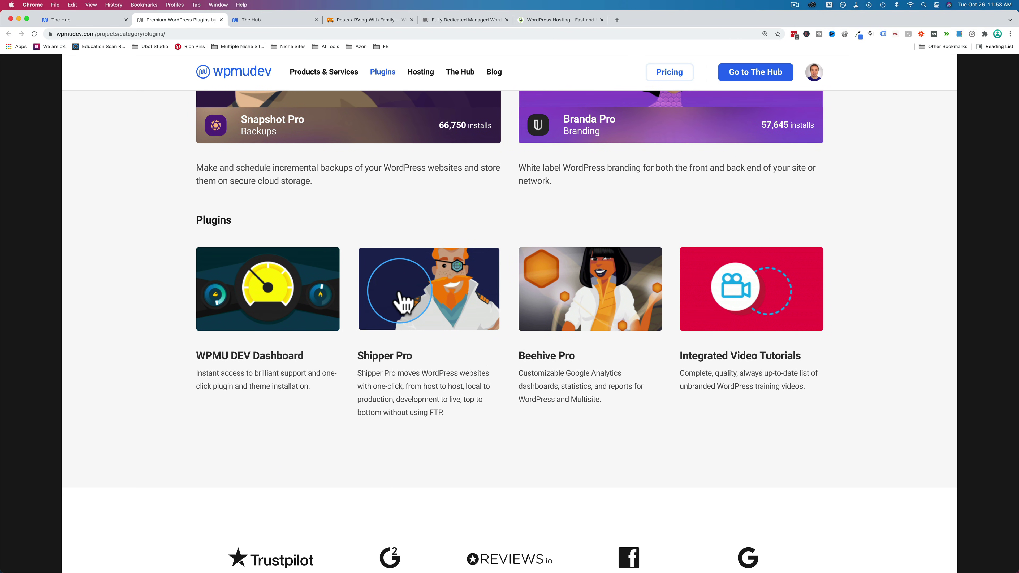
scroll(589, 200, up, 2)
- Look over the Branda Pro product page, then close the catalogue tab
click(660, 142)
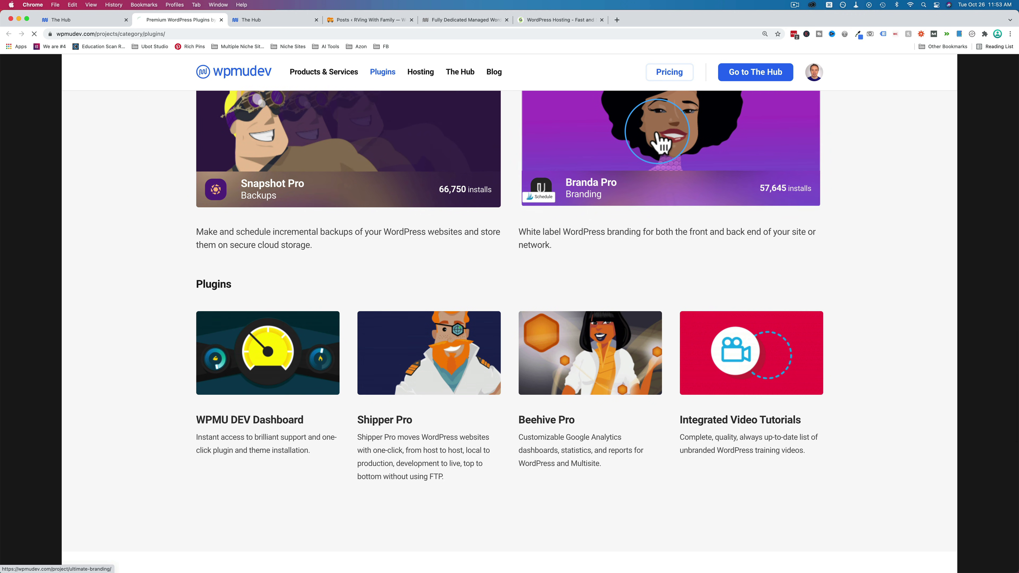
scroll(339, 349, down, 3)
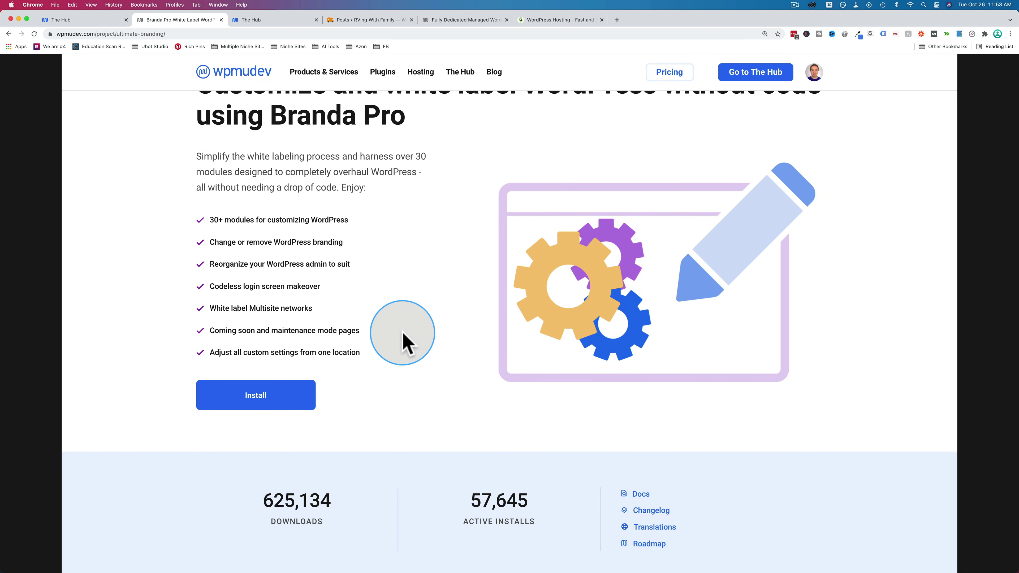
scroll(403, 342, left, 5)
scroll(667, 341, down, 2)
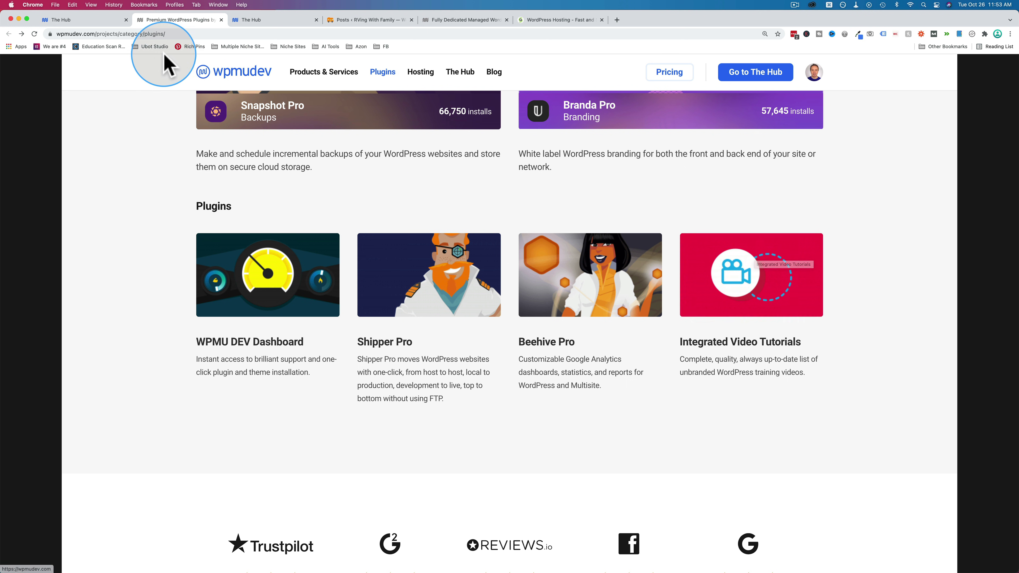
click(221, 20)
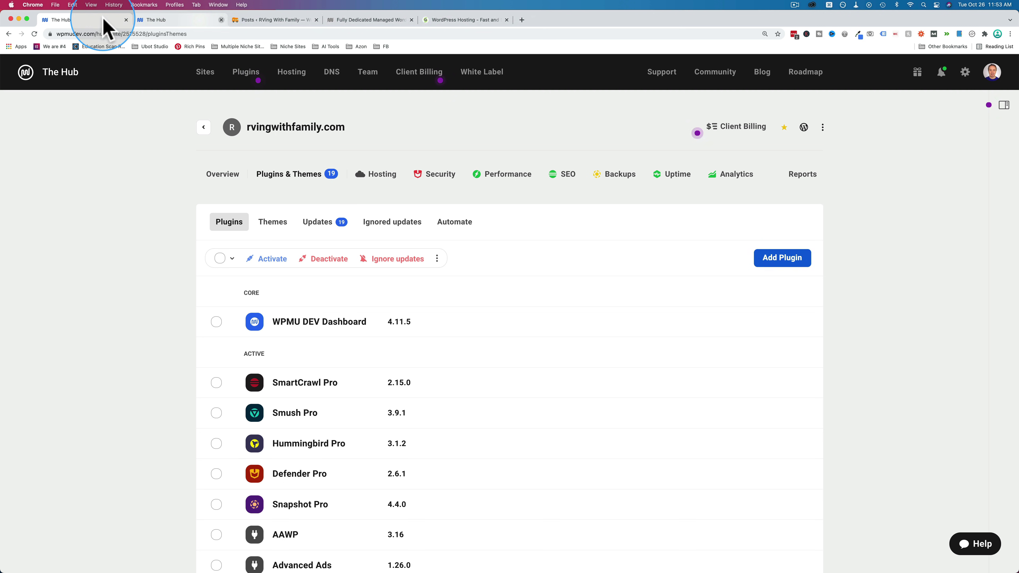
- Open the Hub's plugin catalogue and select Smush Pro
click(249, 73)
scroll(201, 265, down, 3)
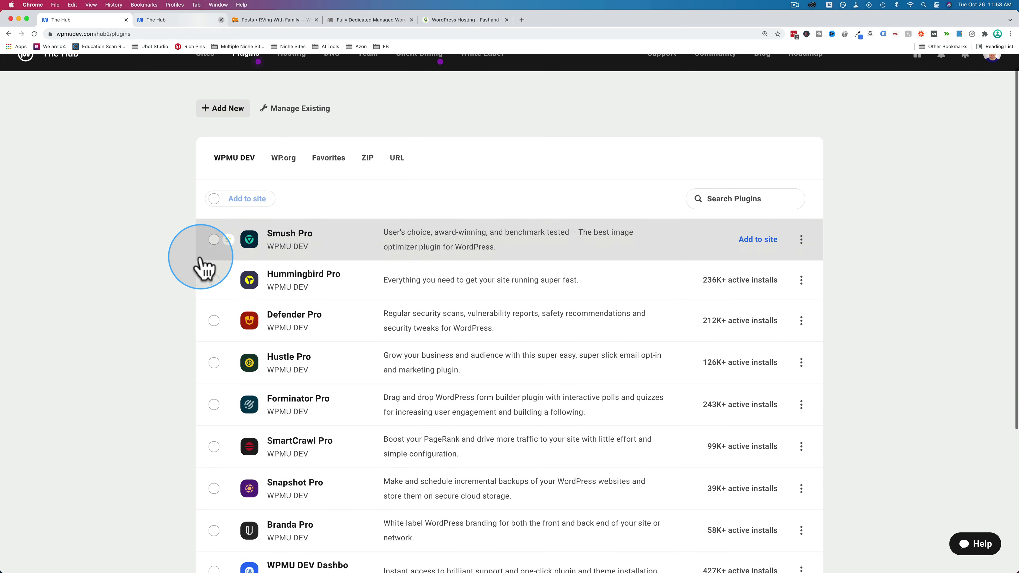
scroll(203, 268, down, 2)
scroll(200, 269, up, 3)
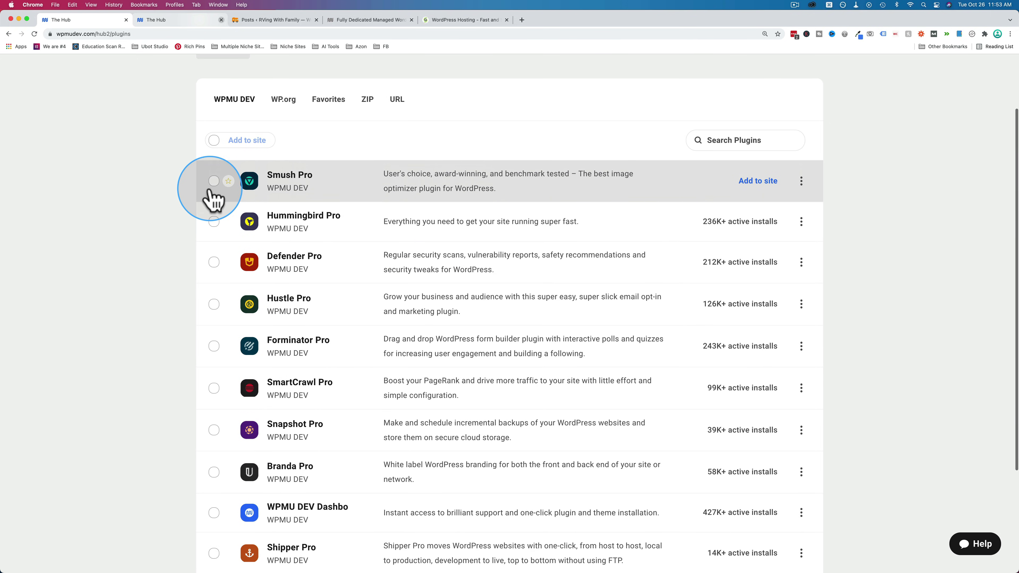
click(214, 181)
scroll(205, 266, down, 4)
scroll(205, 266, up, 5)
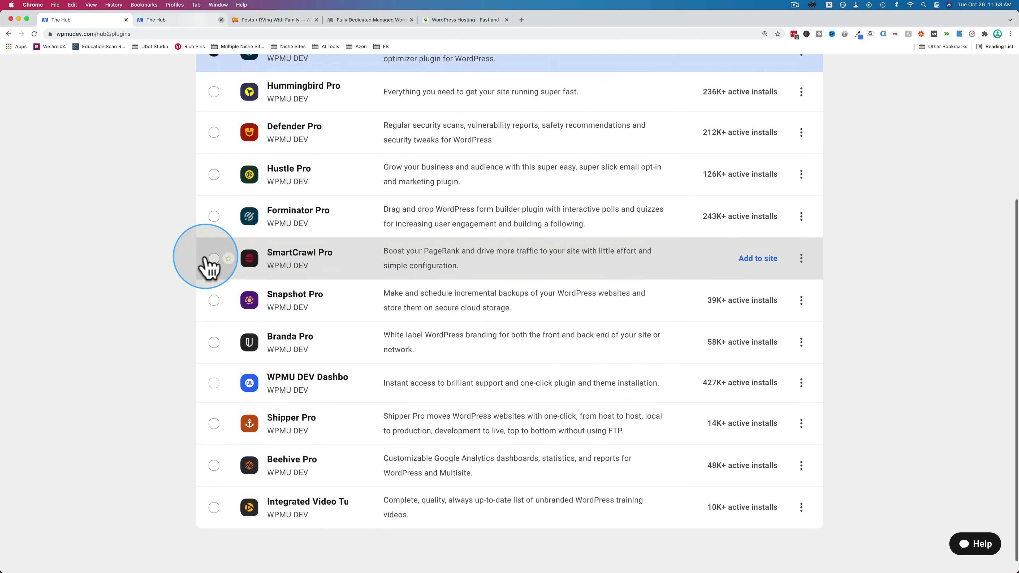
scroll(184, 281, up, 2)
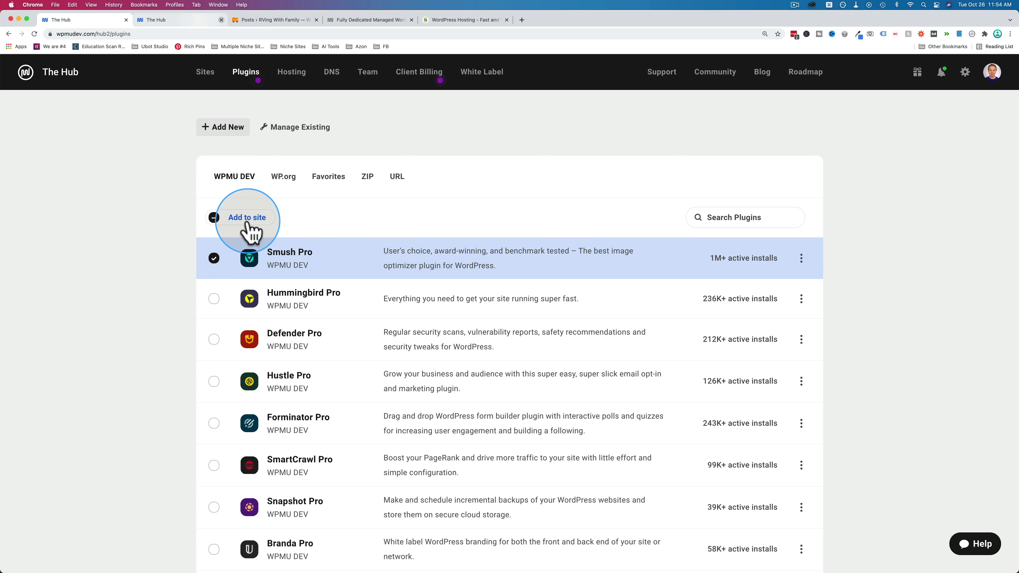
- Try adding Smush Pro, see it's already installed on all websites, and go back
click(246, 218)
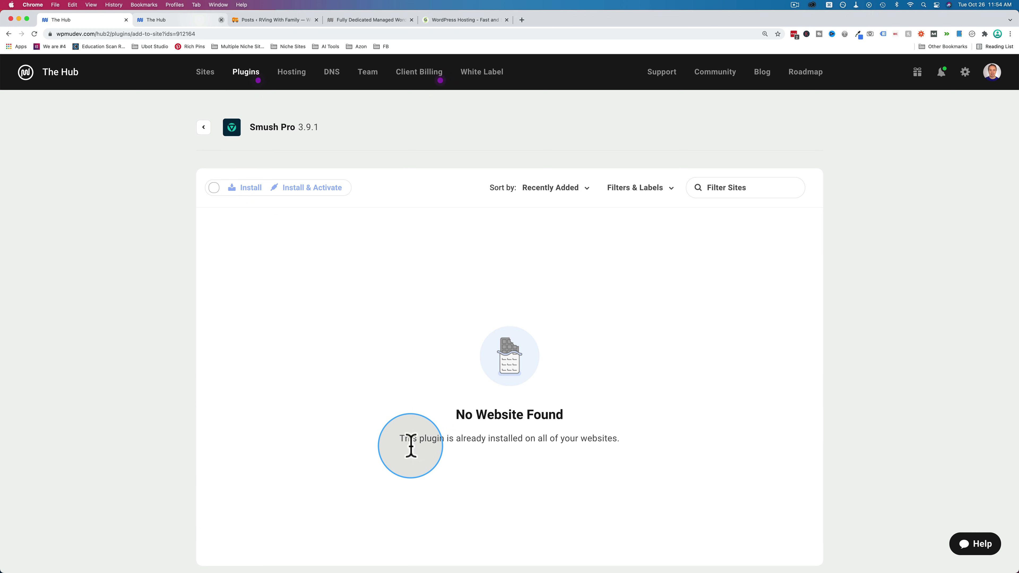
drag(407, 442, 621, 437)
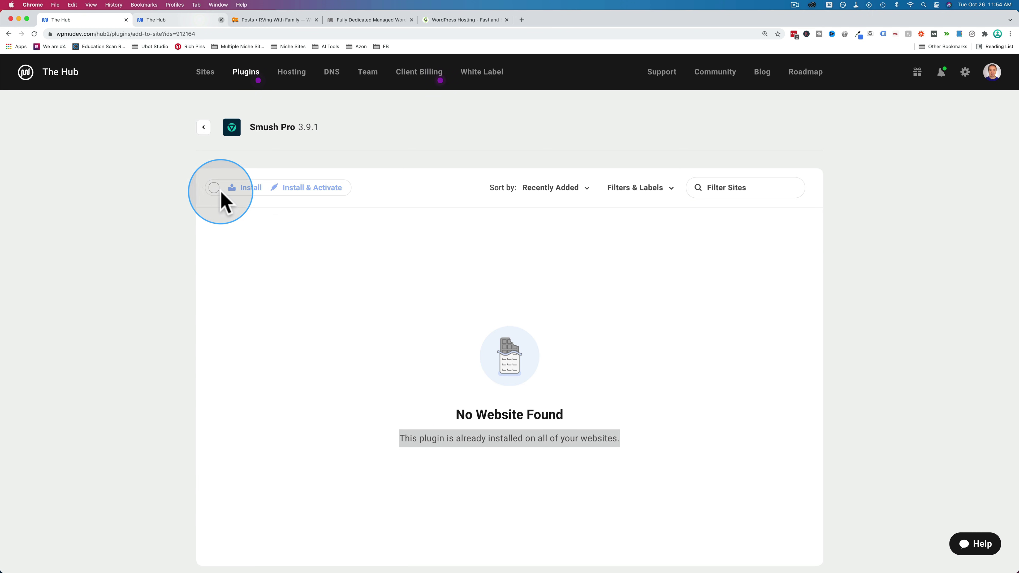
click(202, 128)
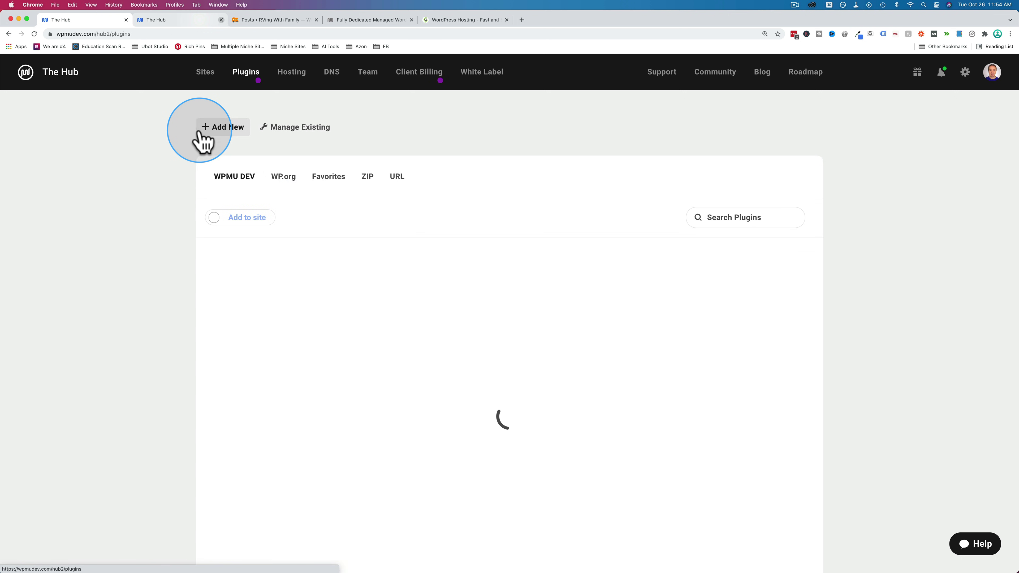
- List the sites for WordPress.org's Contact Form 7 5.5.2, ticking then clearing both sites
click(291, 179)
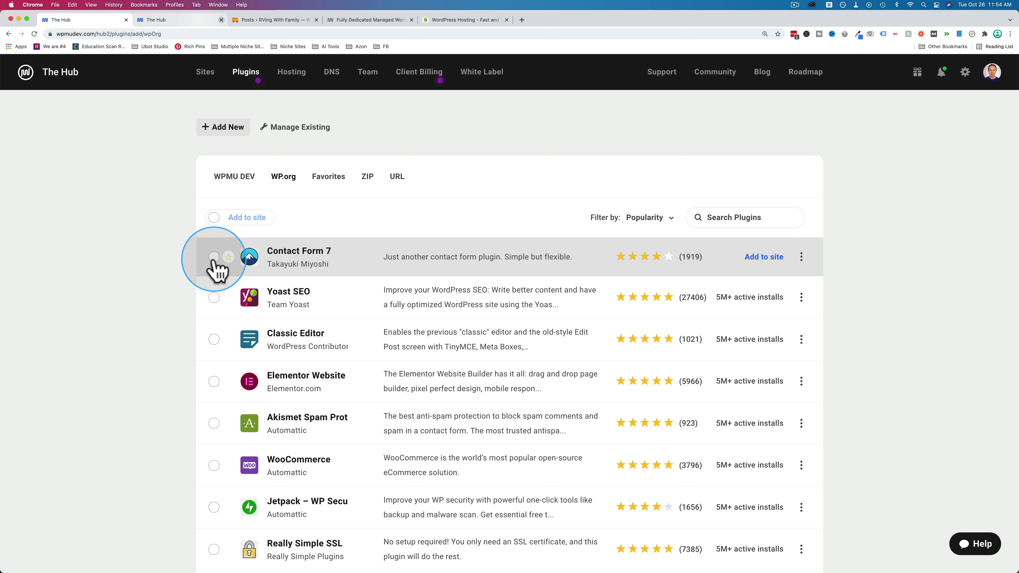
click(254, 218)
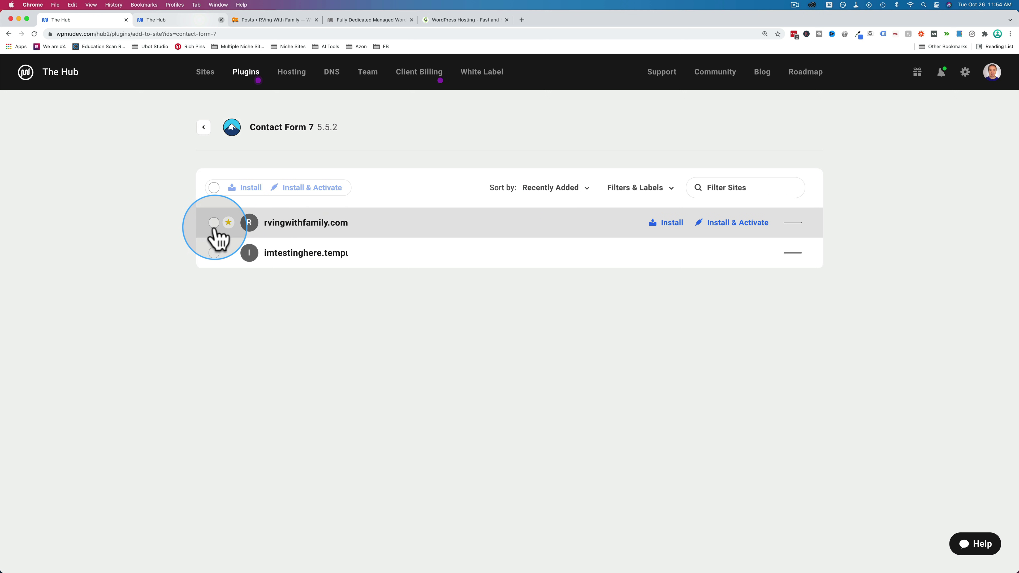
click(214, 253)
click(214, 253)
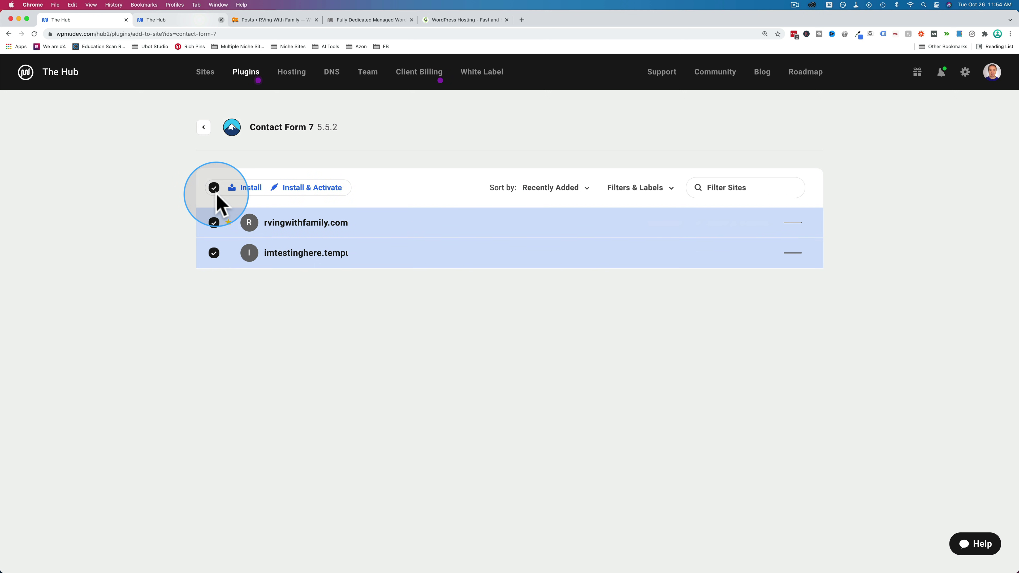
click(214, 188)
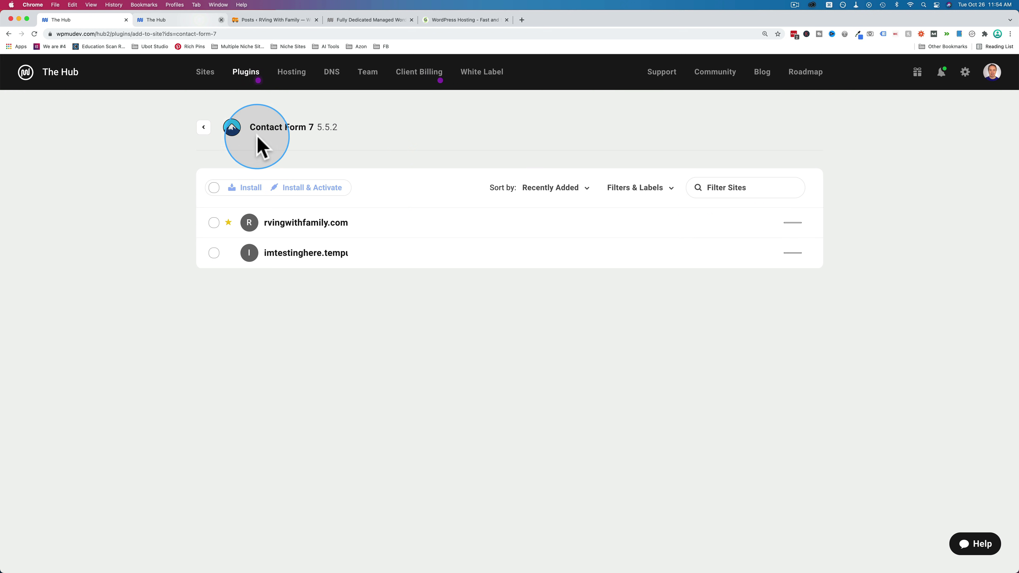
- Select Contact Form 7, Yoast SEO and Akismet from WP.org plugins, then view the empty Favorites list
click(203, 127)
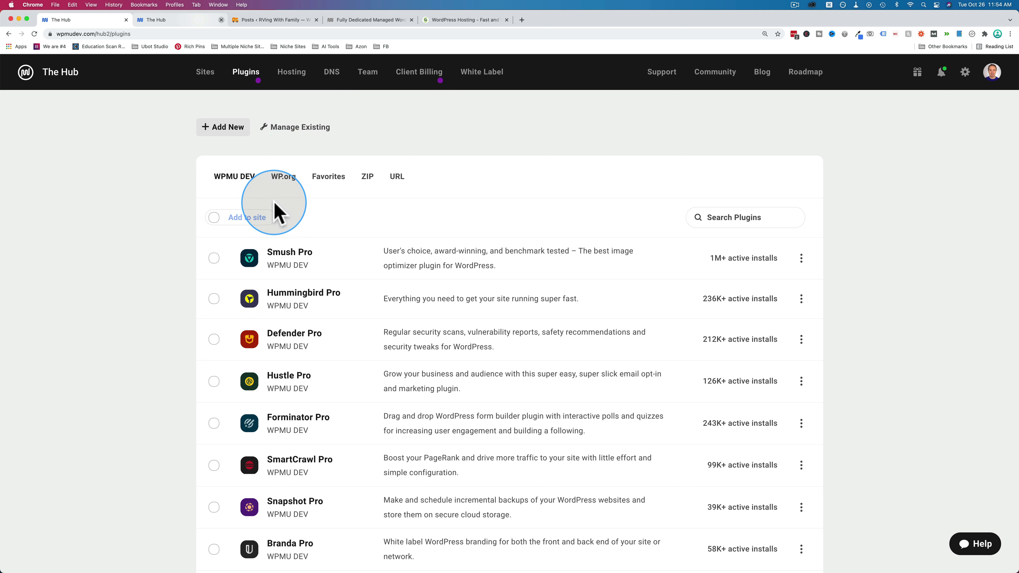
click(282, 178)
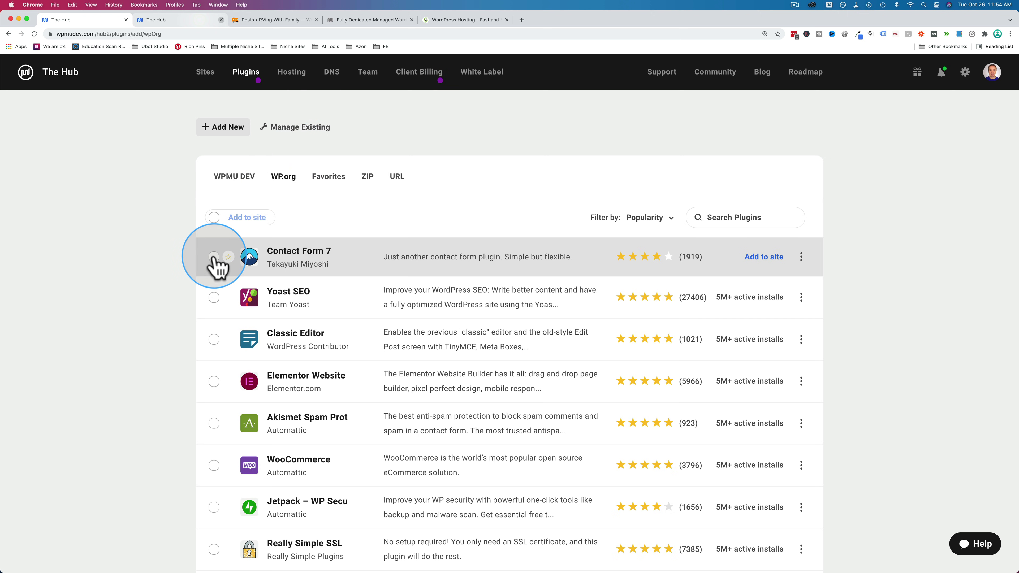
click(214, 257)
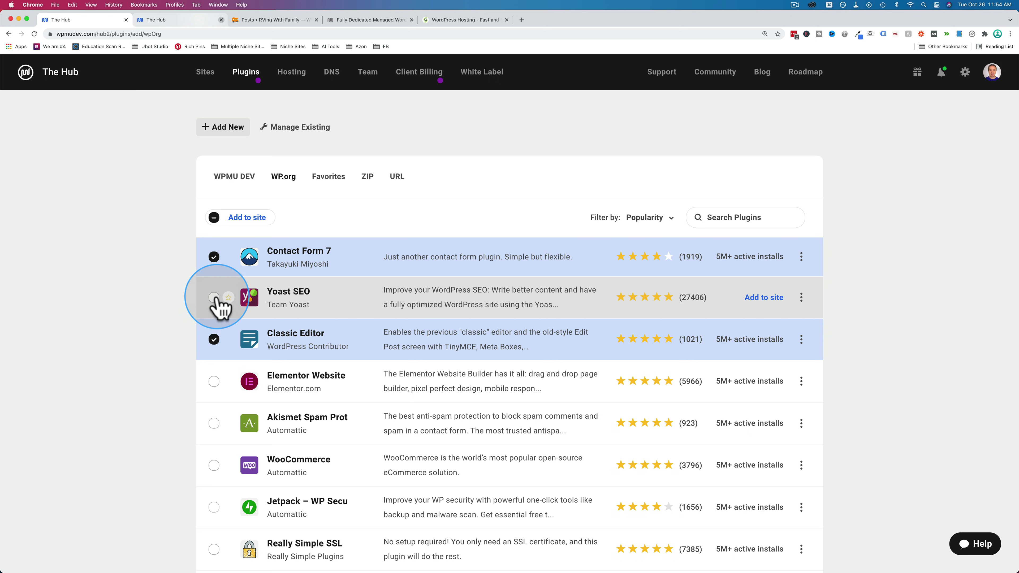
click(214, 297)
click(214, 423)
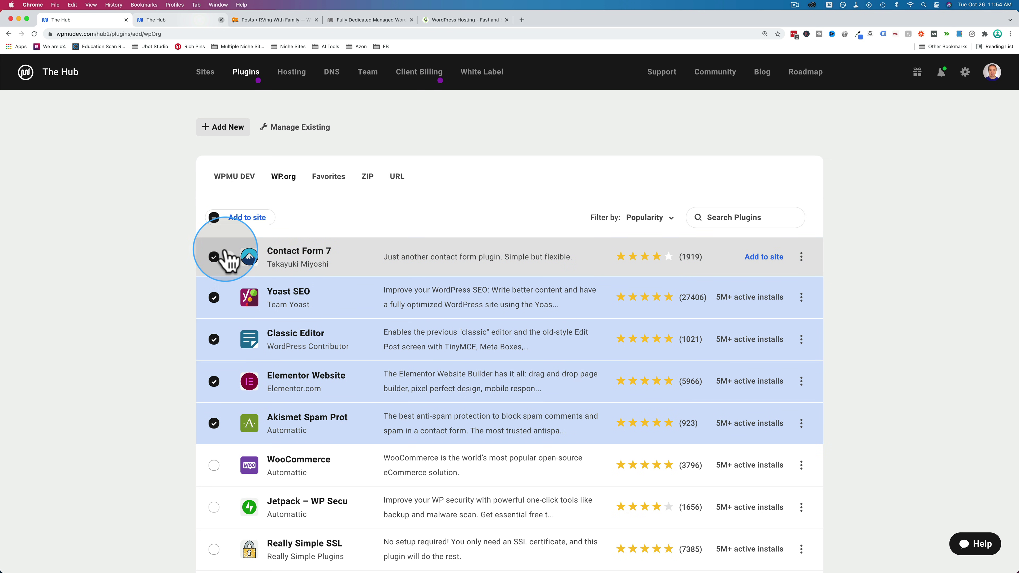
click(329, 177)
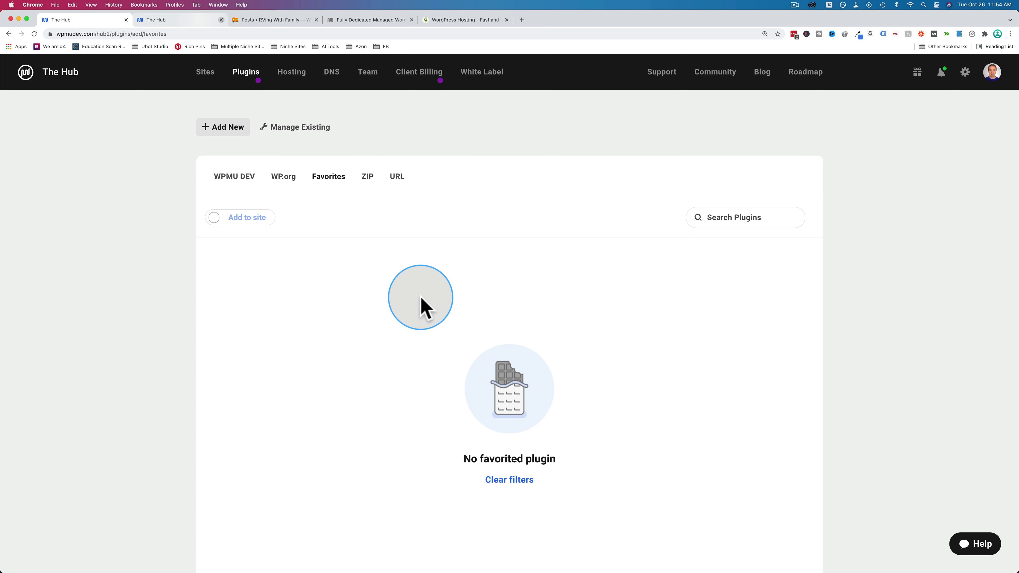
- Review the ZIP upload's 15 MB limit and the URL option's Dropbox and Google Drive support
click(369, 178)
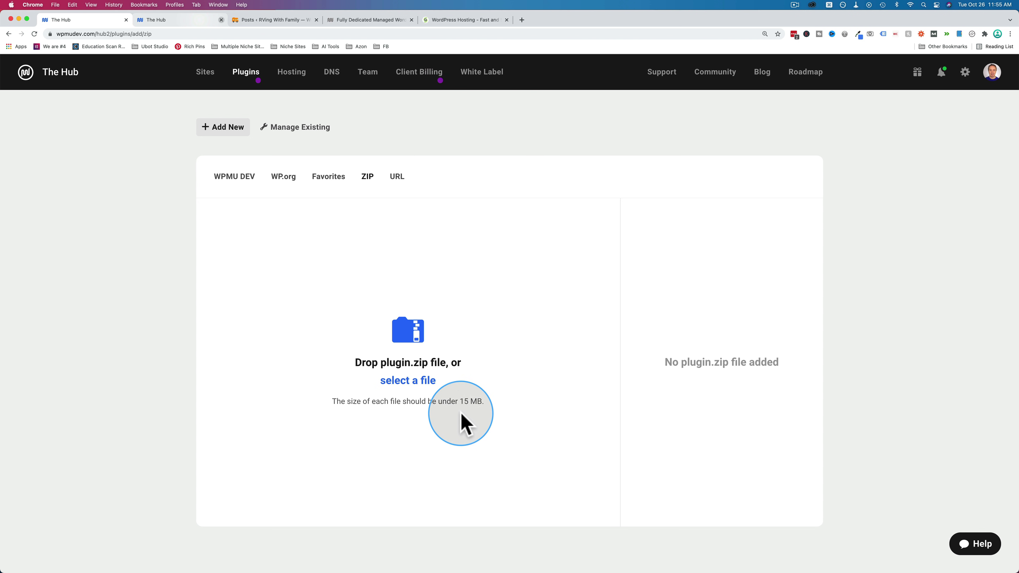
drag(334, 401, 487, 400)
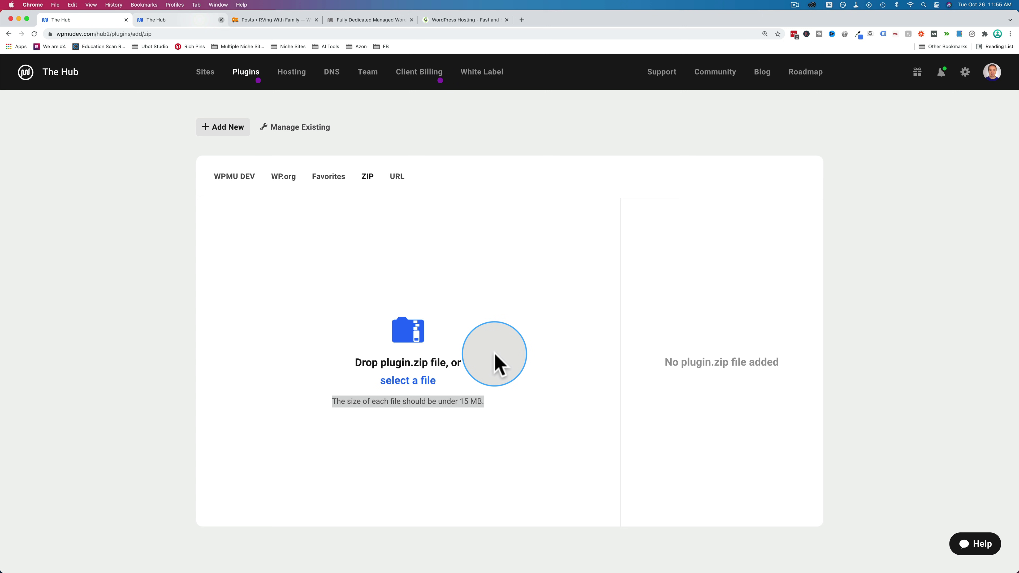
click(396, 177)
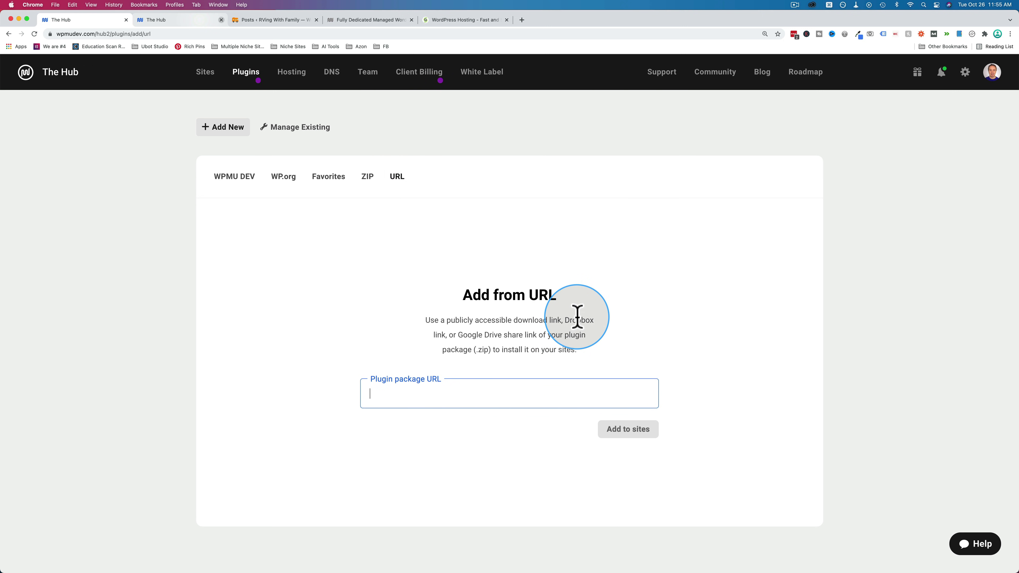
drag(564, 320, 502, 335)
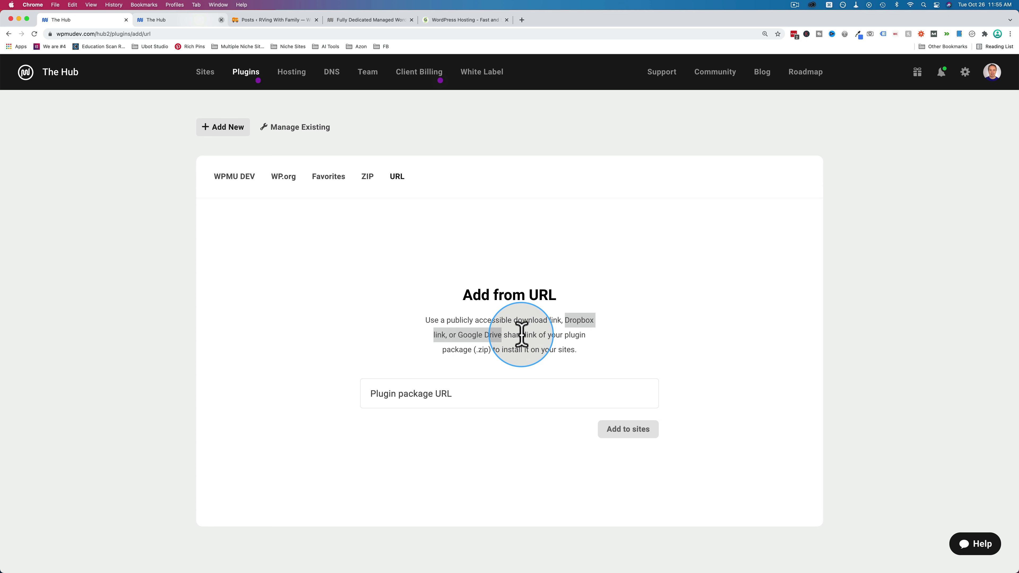
click(564, 338)
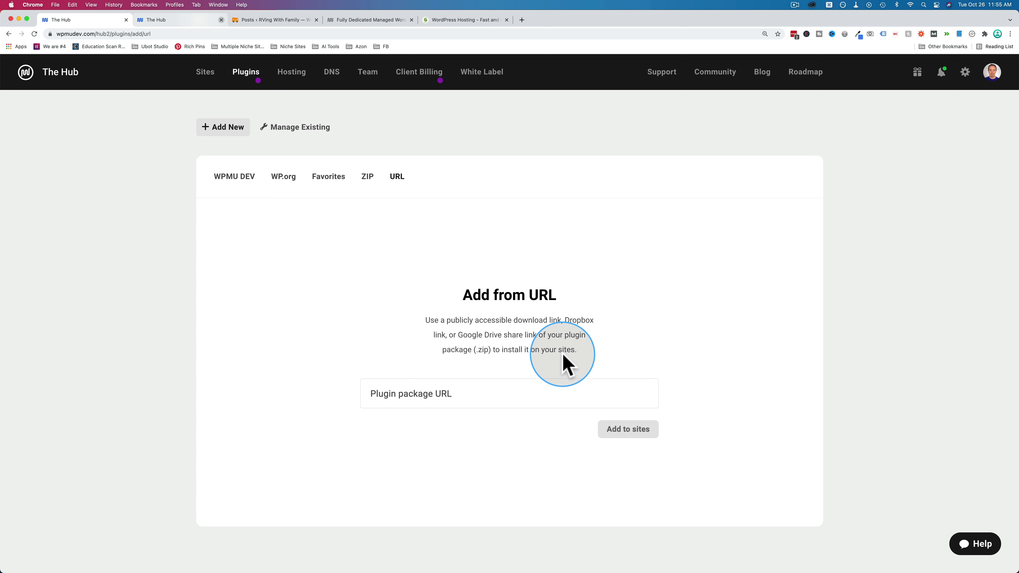
- Try the Plugin package URL field, then open the Manage Existing plugins overview
click(466, 398)
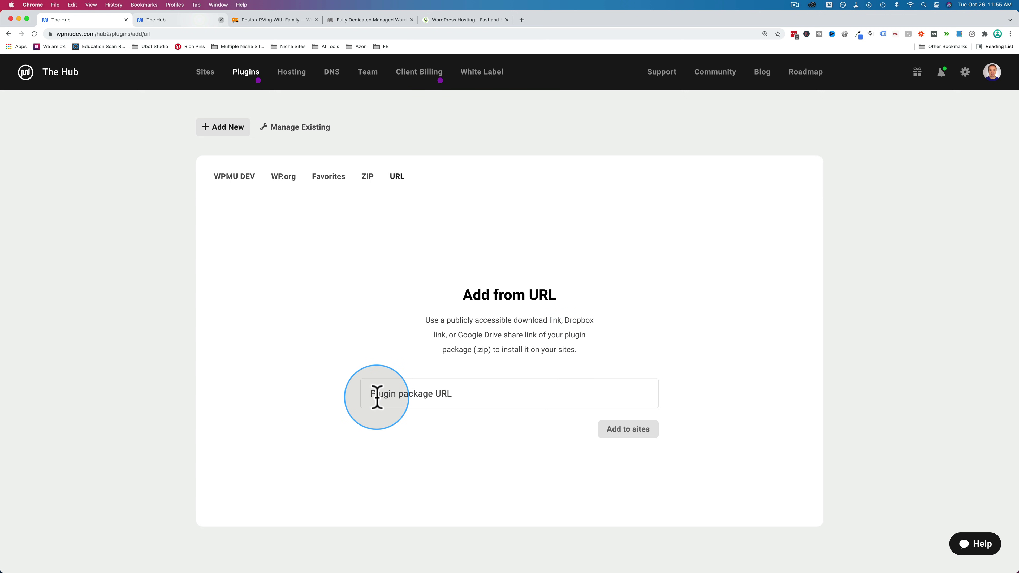
click(618, 429)
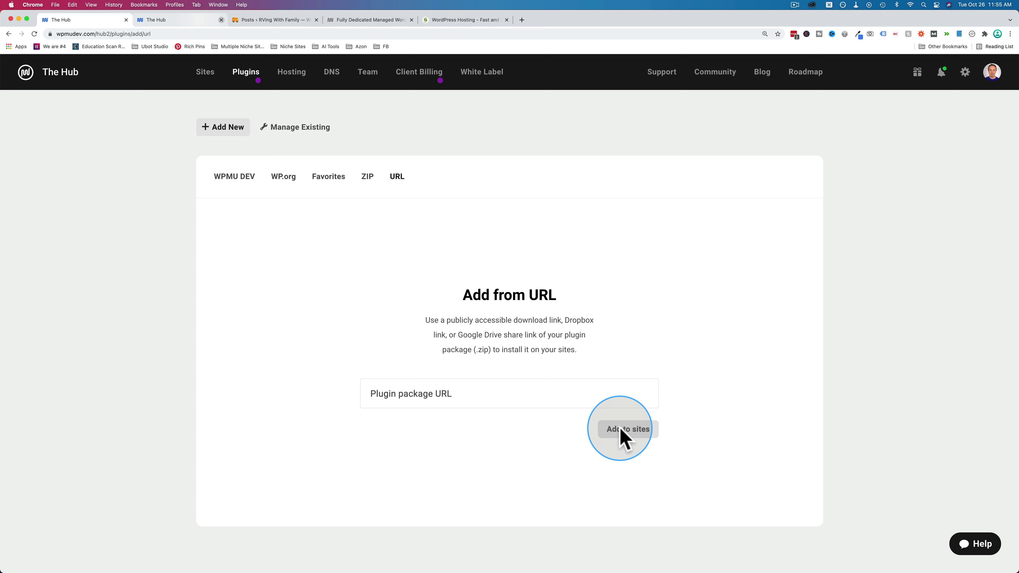
click(299, 133)
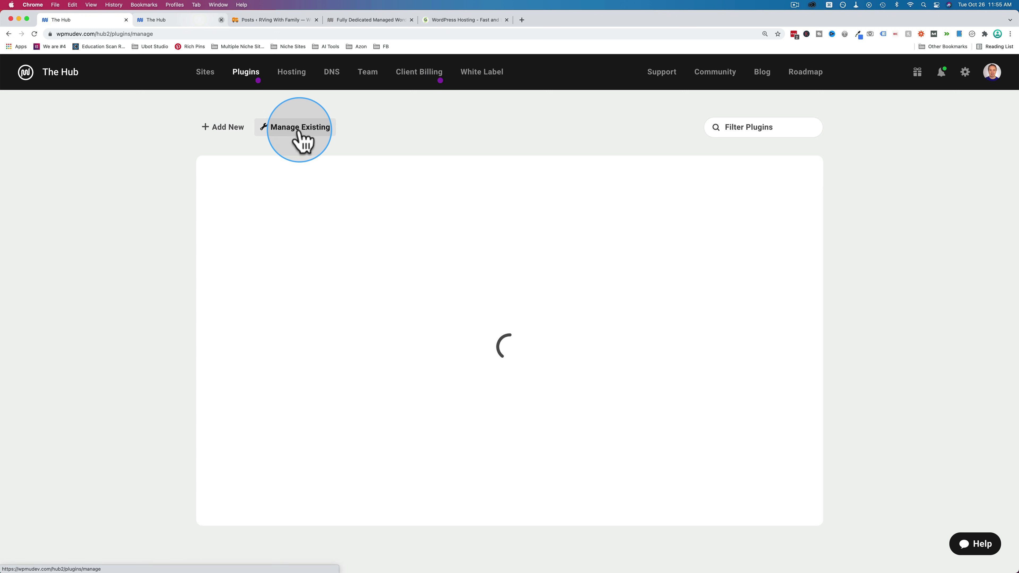
- View the sites running Defender Pro 2.6.1, then return to rvingwithfamily.com's Plugins & Themes
scroll(375, 223, down, 4)
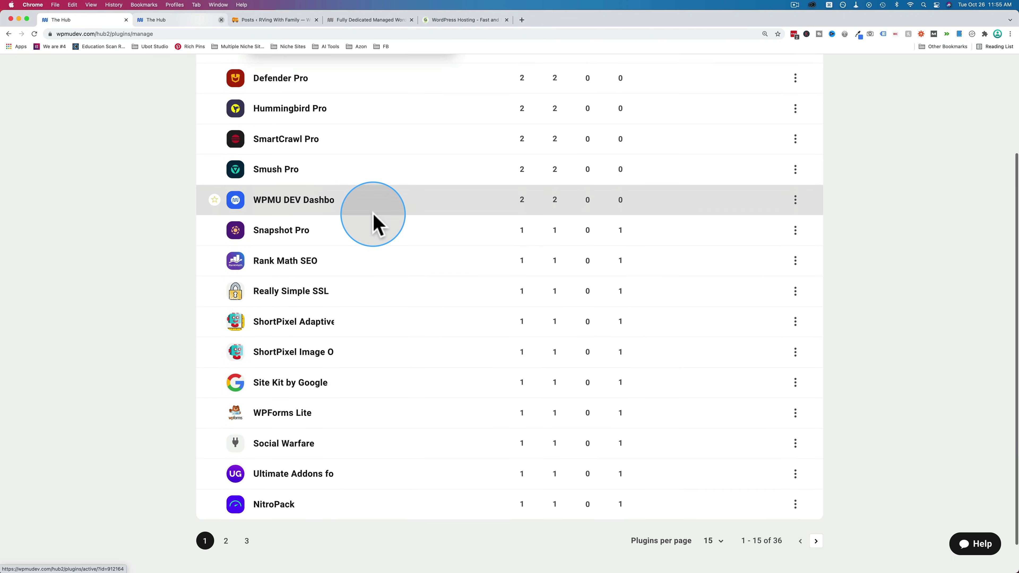
scroll(374, 219, down, 1)
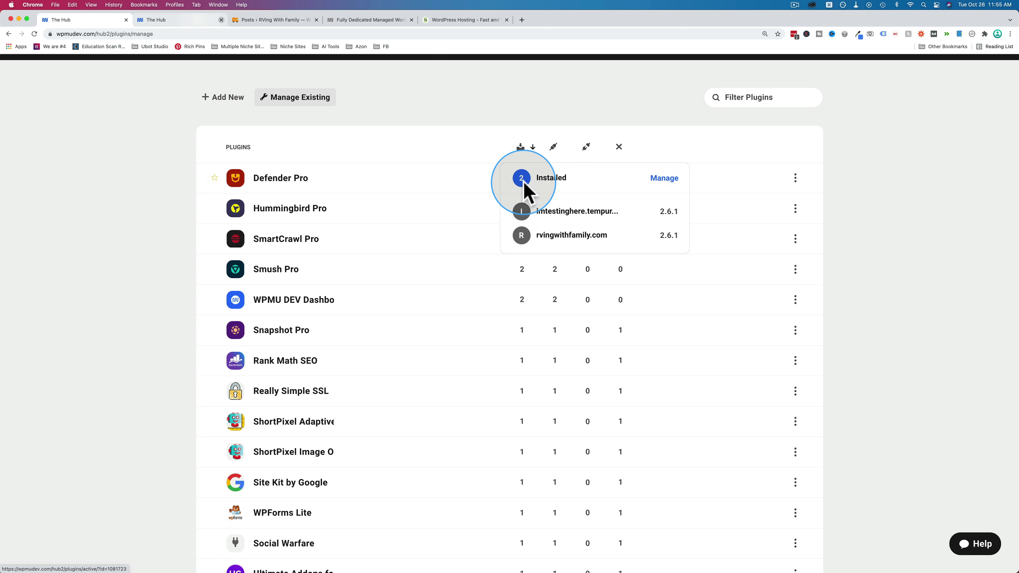
mouse_move(557, 179)
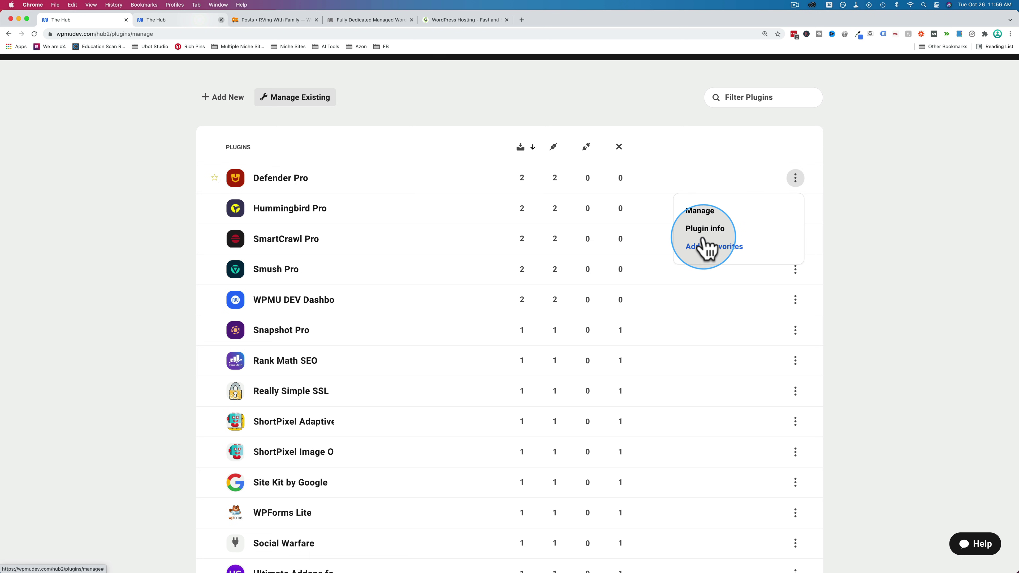
click(699, 211)
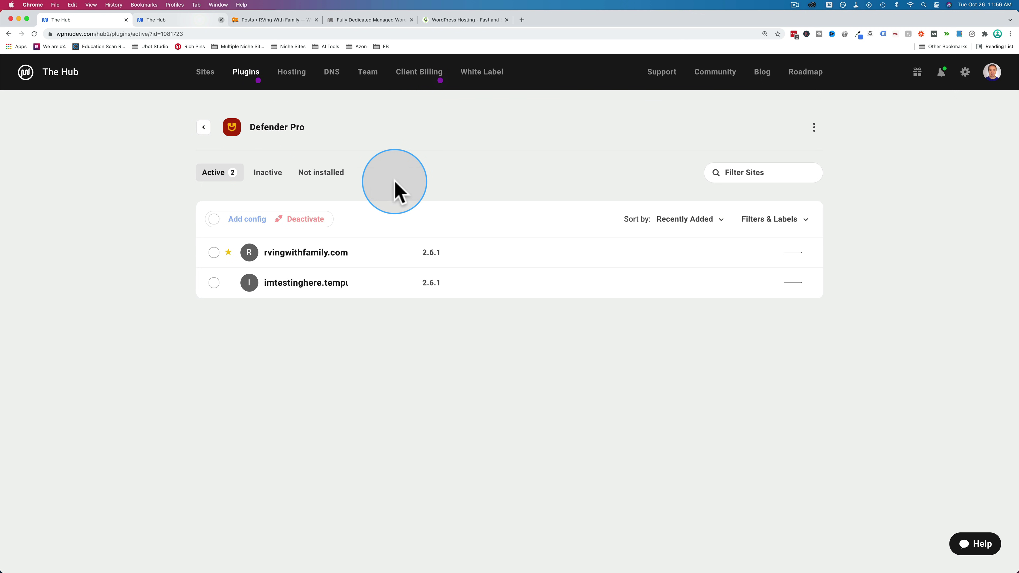
click(205, 127)
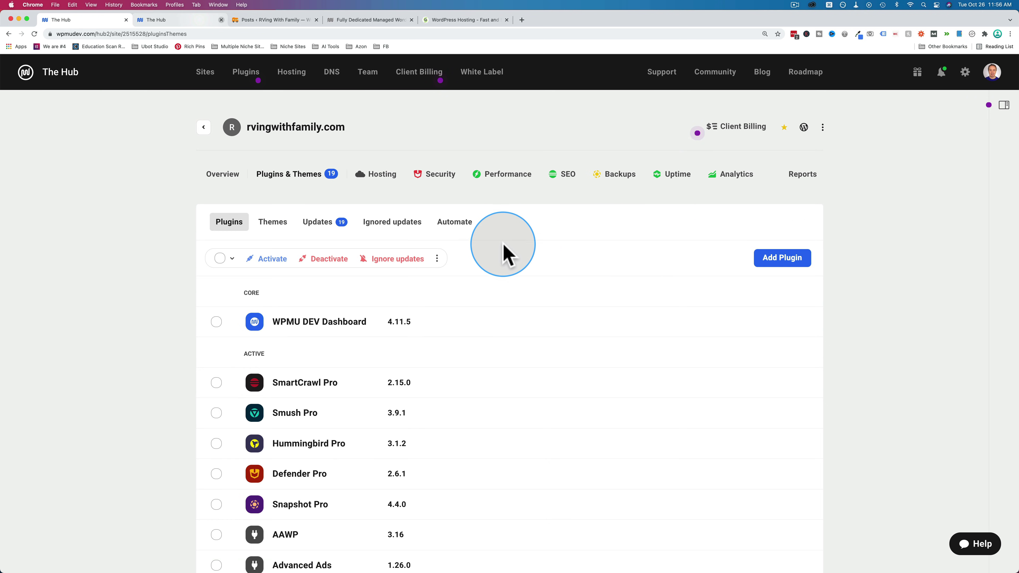
- Look through the site's Themes, Updates and Ignored updates tabs
click(273, 164)
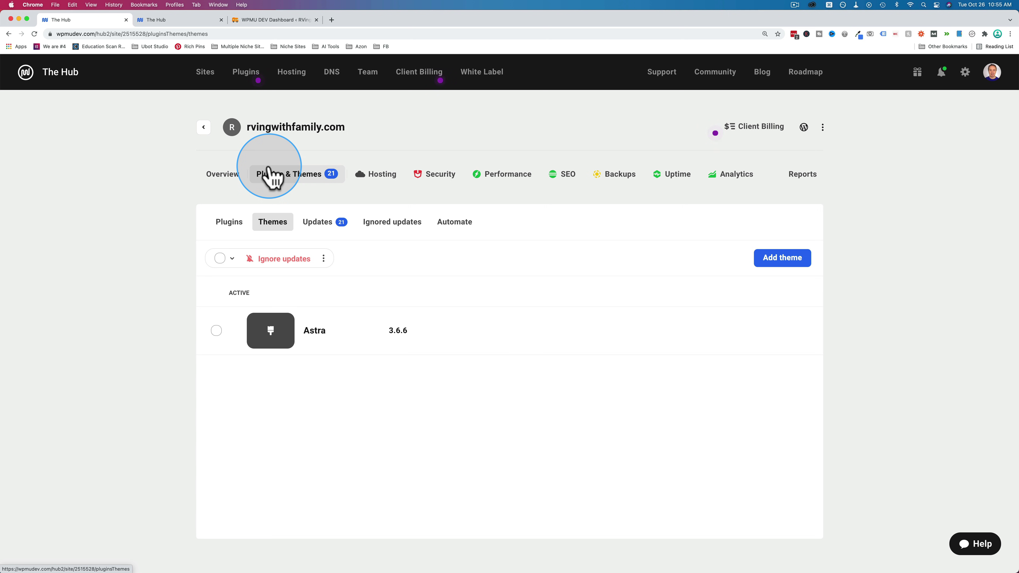
click(320, 223)
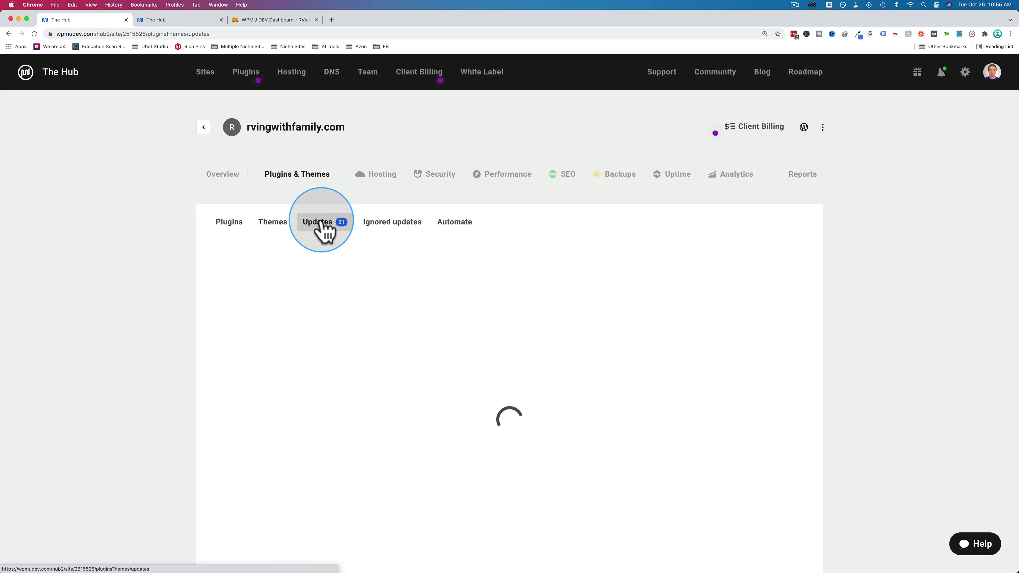
click(398, 223)
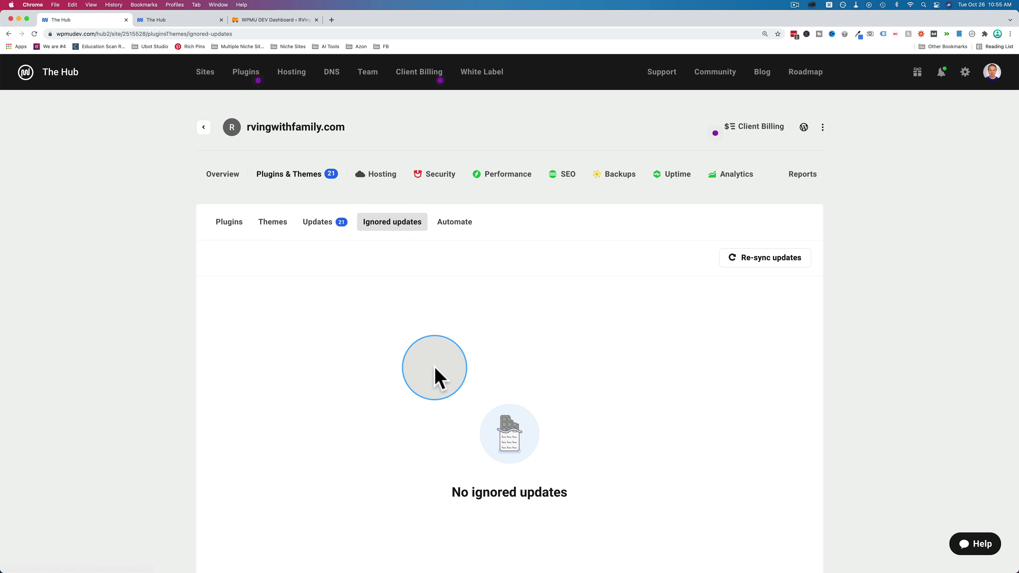
- Review the Automate overview: the every-6-hours schedule and the per-plugin auto-update toggles, all off
click(462, 228)
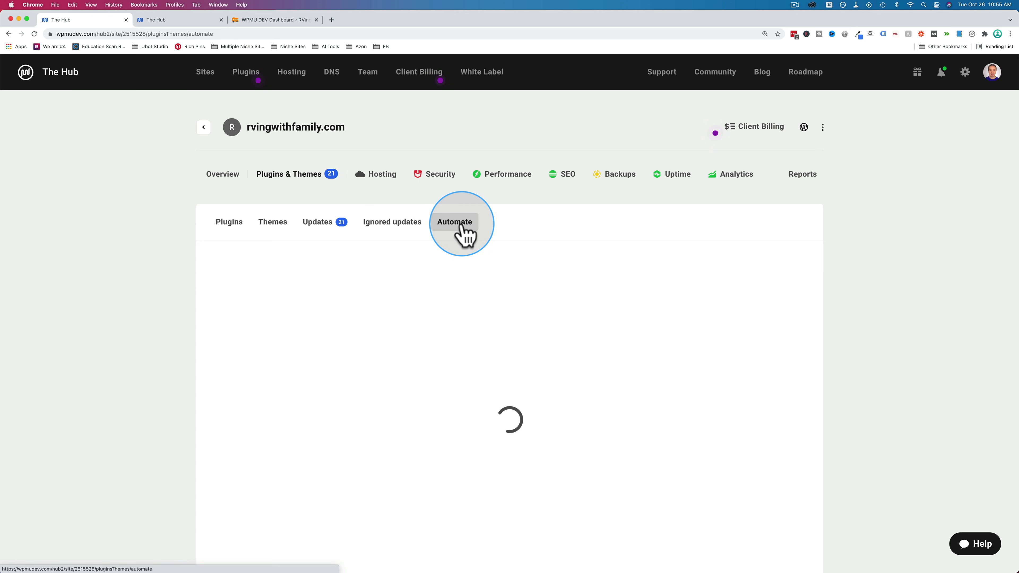
scroll(175, 335, down, 2)
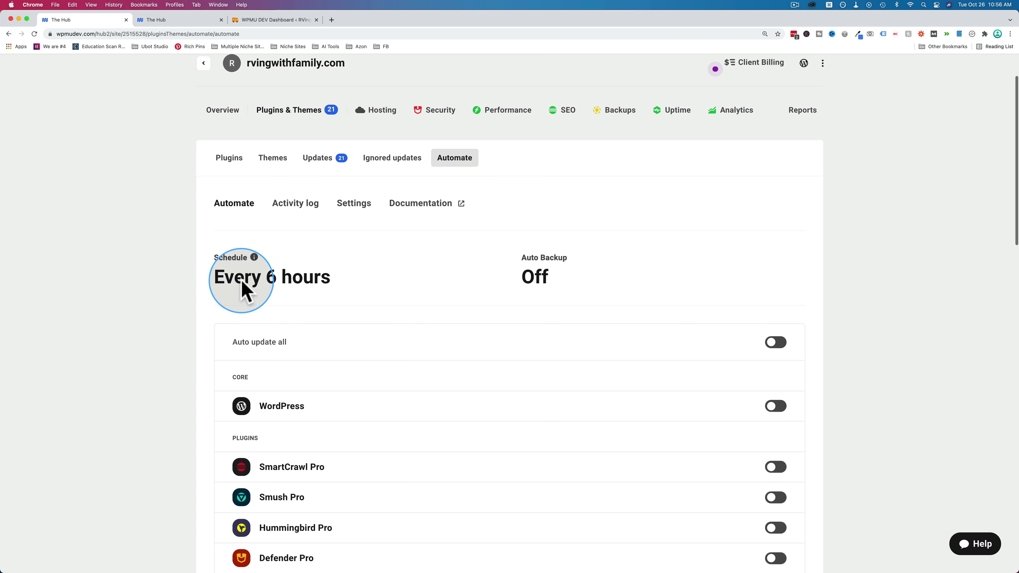
drag(217, 276, 344, 270)
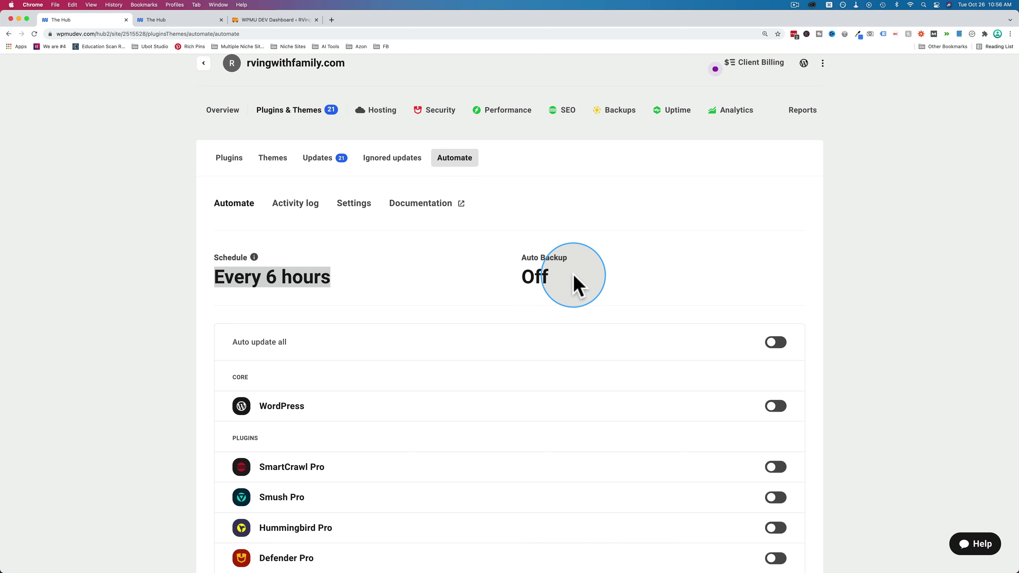
scroll(432, 267, down, 4)
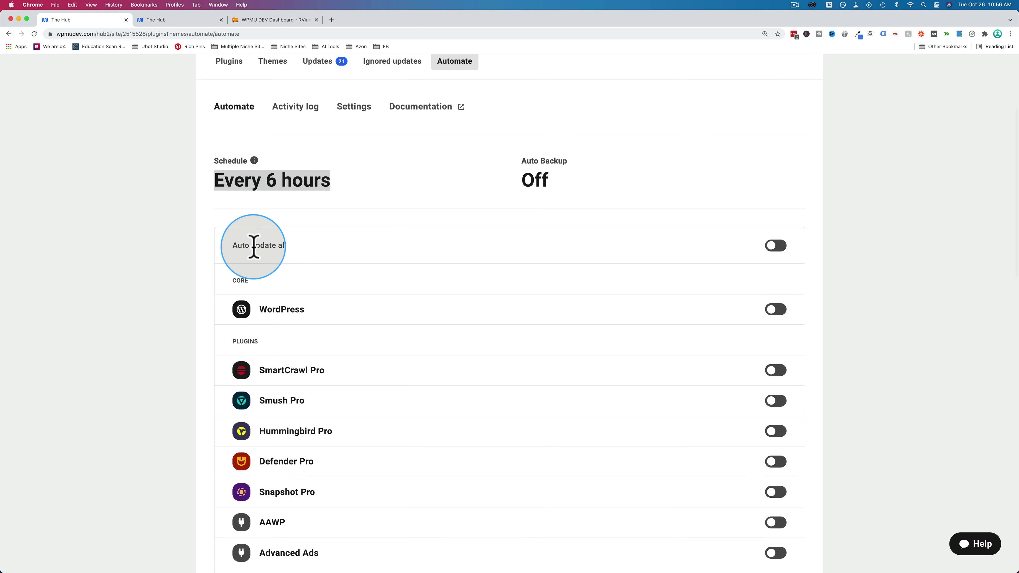
scroll(374, 227, down, 3)
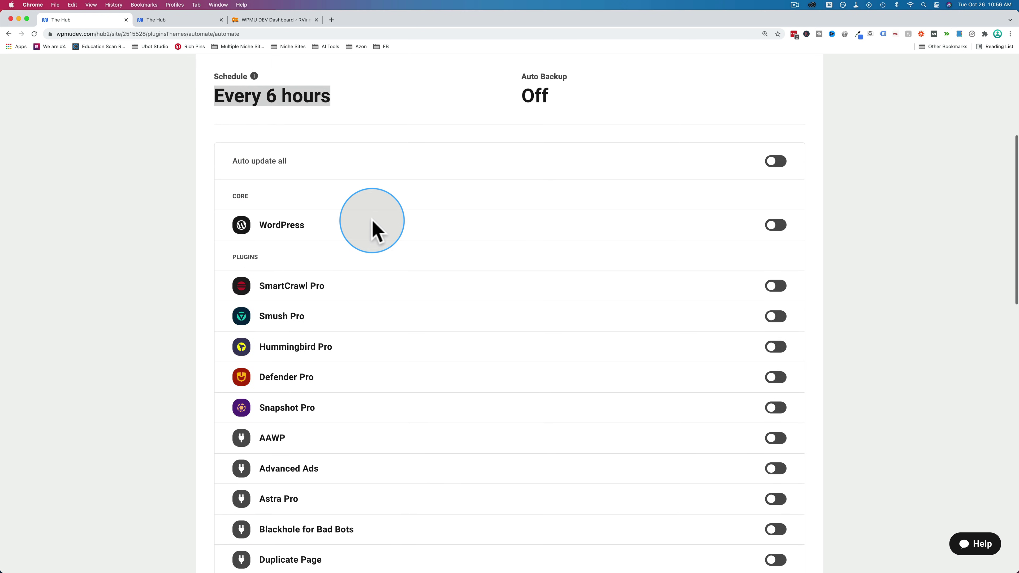
scroll(713, 450, down, 5)
scroll(714, 452, down, 9)
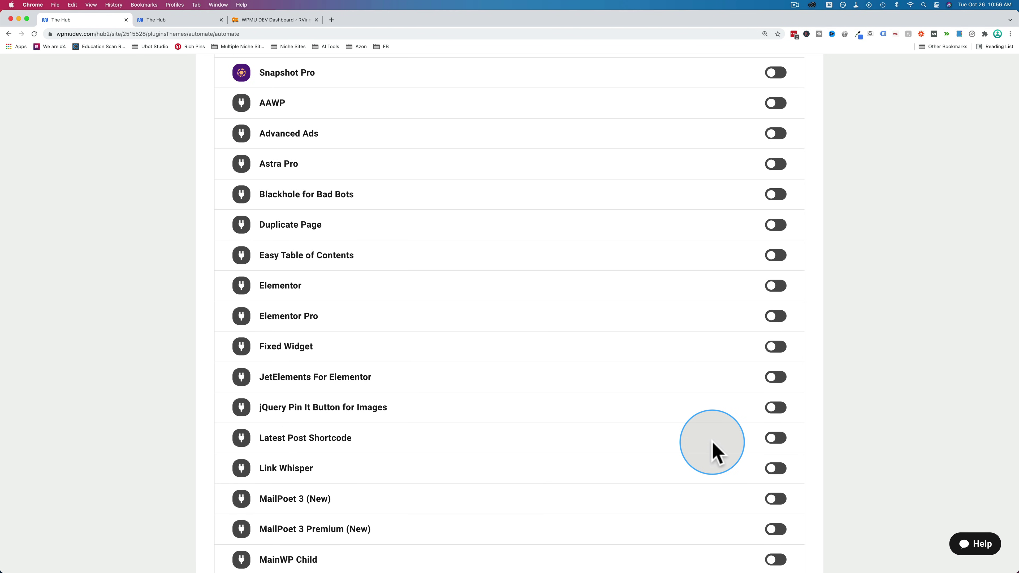
scroll(716, 452, up, 1)
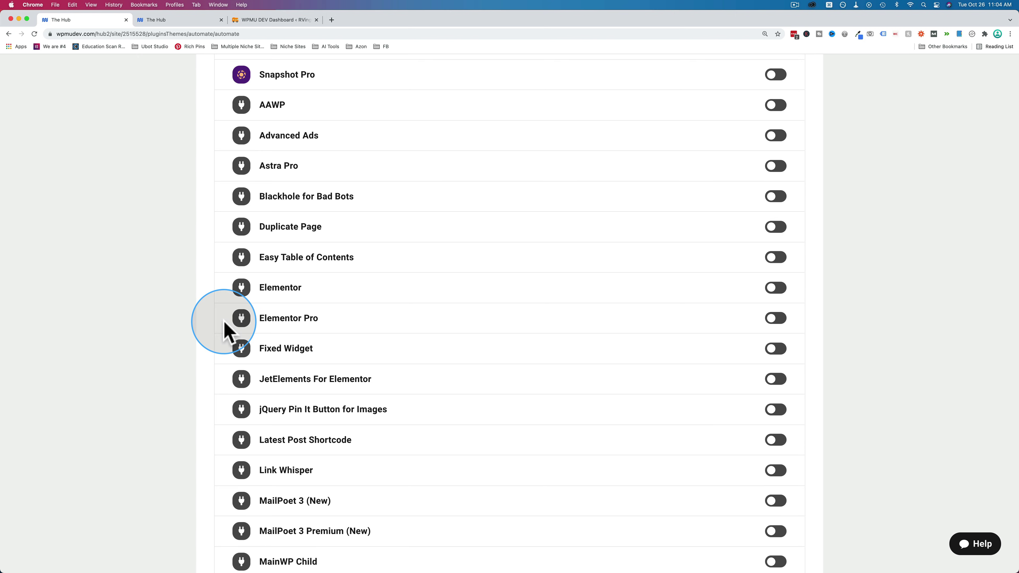
scroll(223, 321, up, 10)
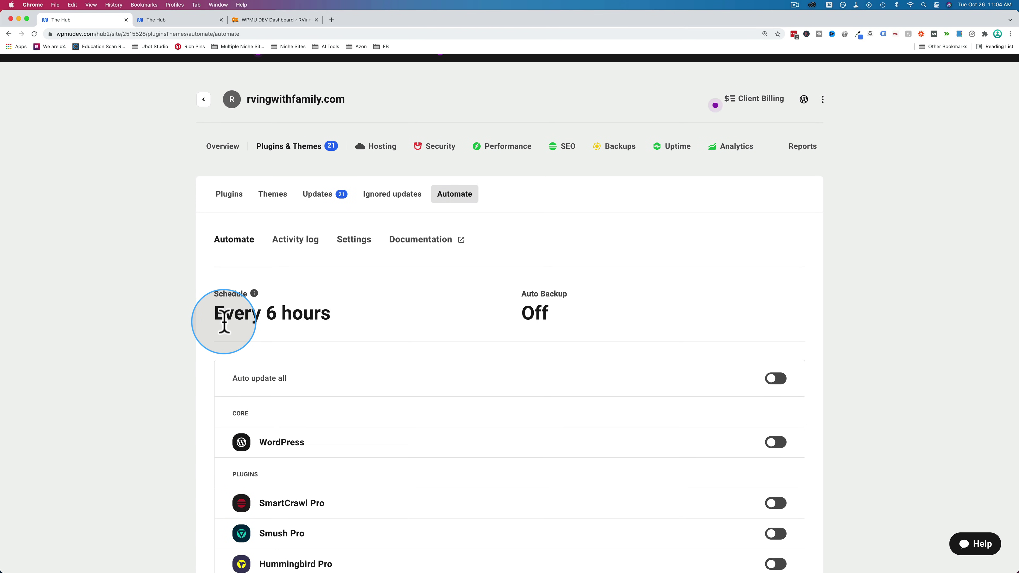
- Read through the Automate Settings, including Safe Update Check, and request deactivation of Automate
click(355, 241)
scroll(366, 339, down, 5)
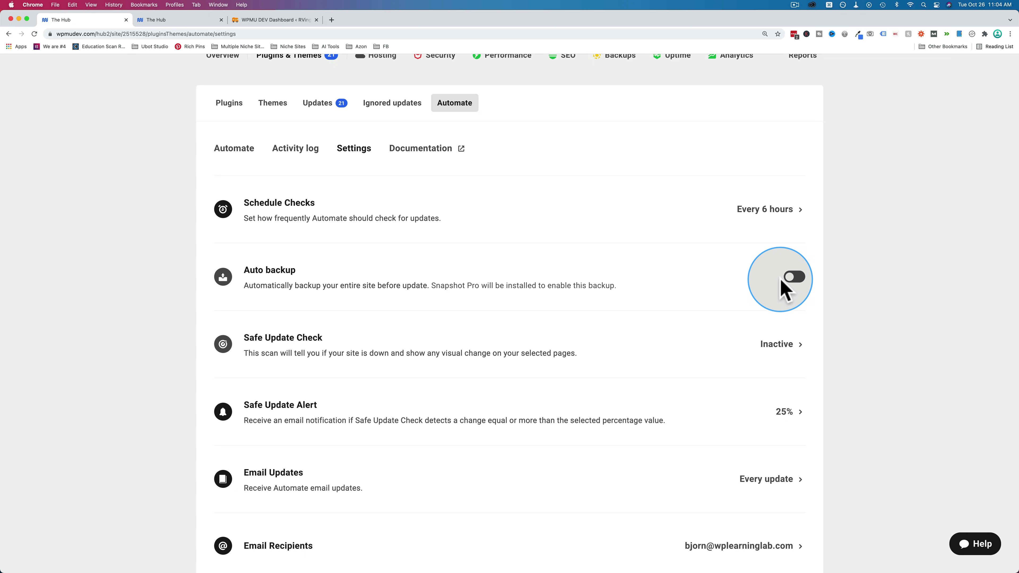
scroll(682, 295, down, 2)
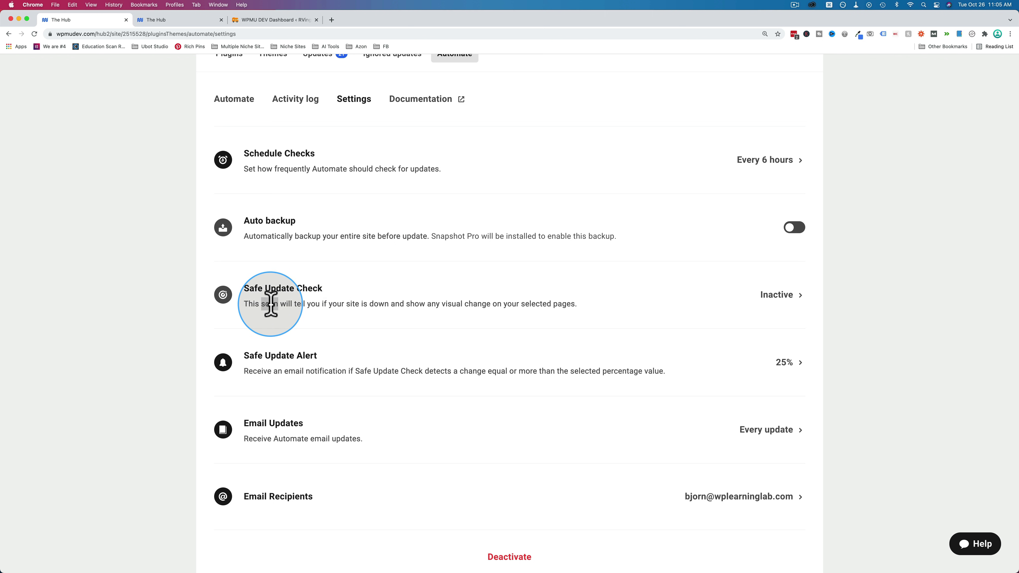
drag(270, 304, 552, 302)
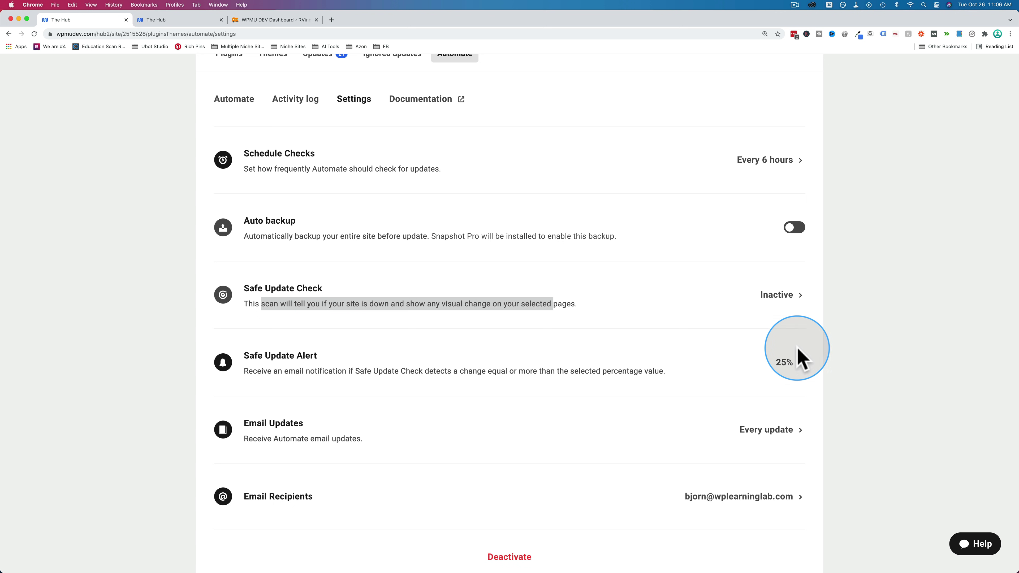
scroll(421, 410, down, 1)
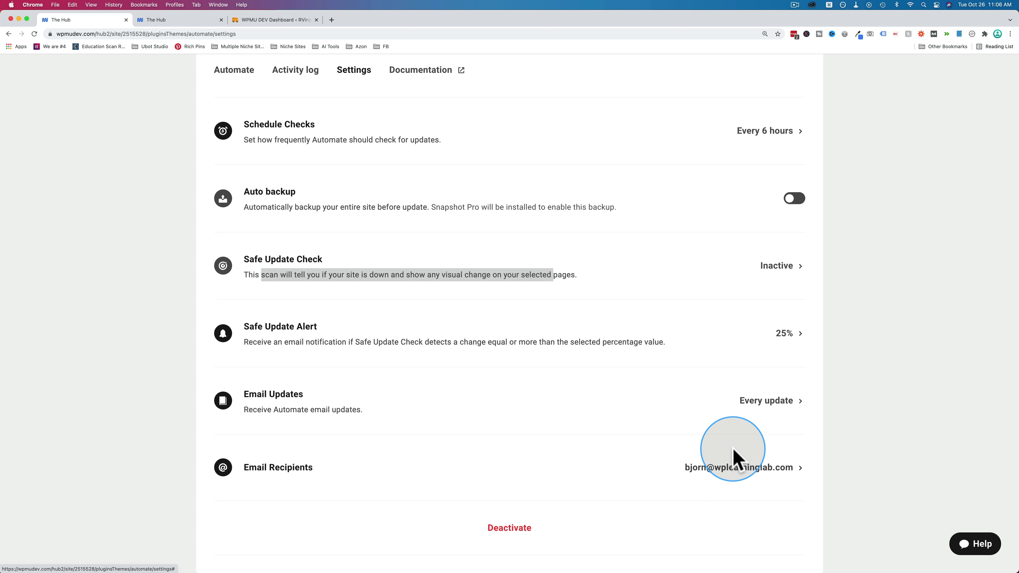
scroll(734, 457, up, 3)
click(603, 346)
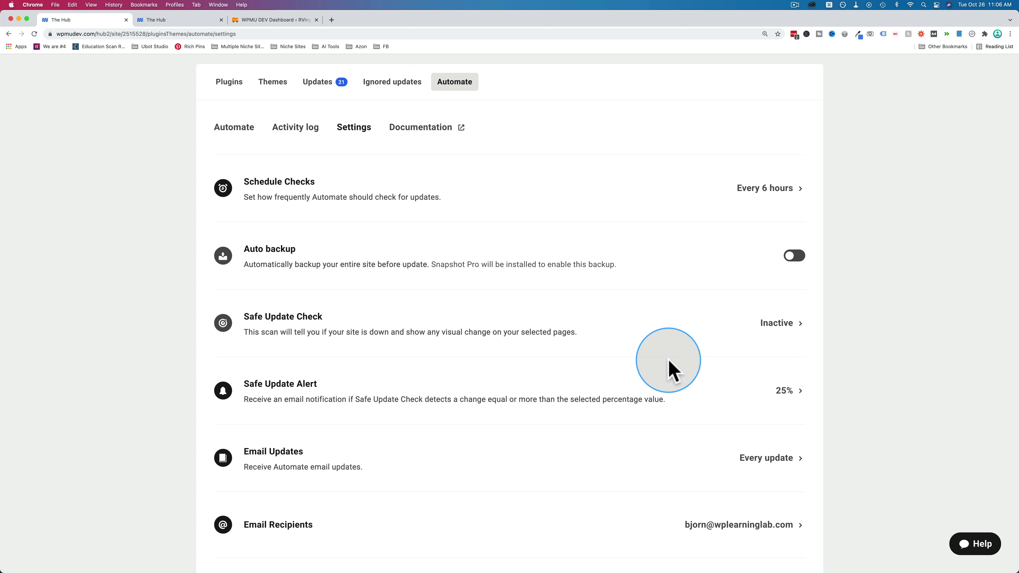
scroll(670, 365, down, 3)
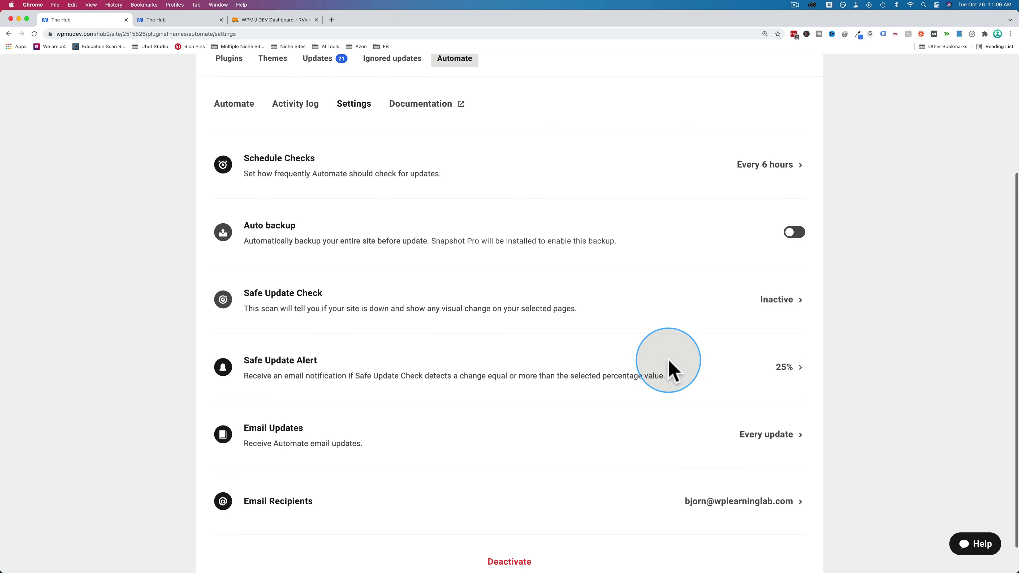
click(506, 529)
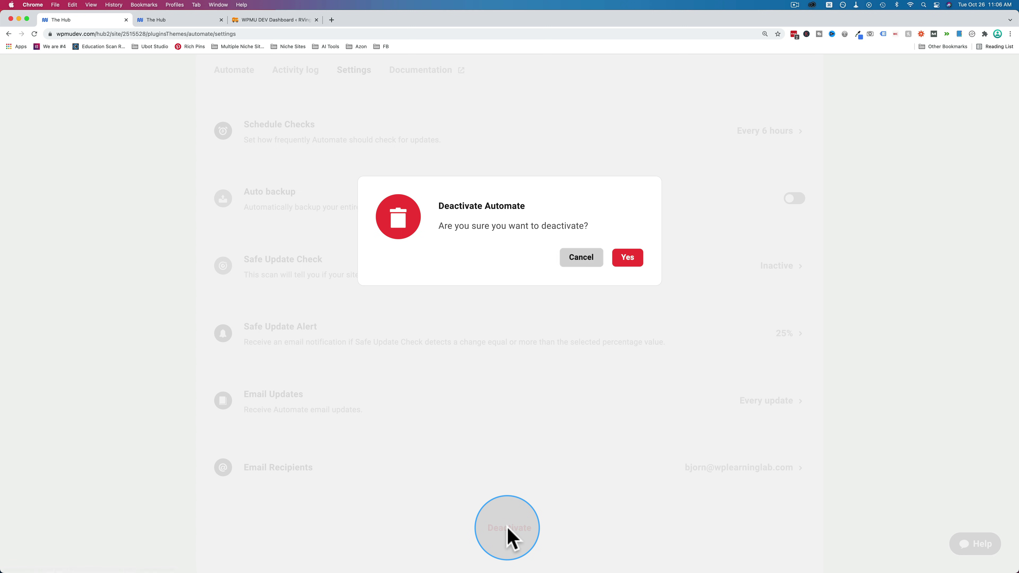
- Confirm deactivating Automate, then restart Quick Start choosing Auto update all plugins and themes
click(628, 259)
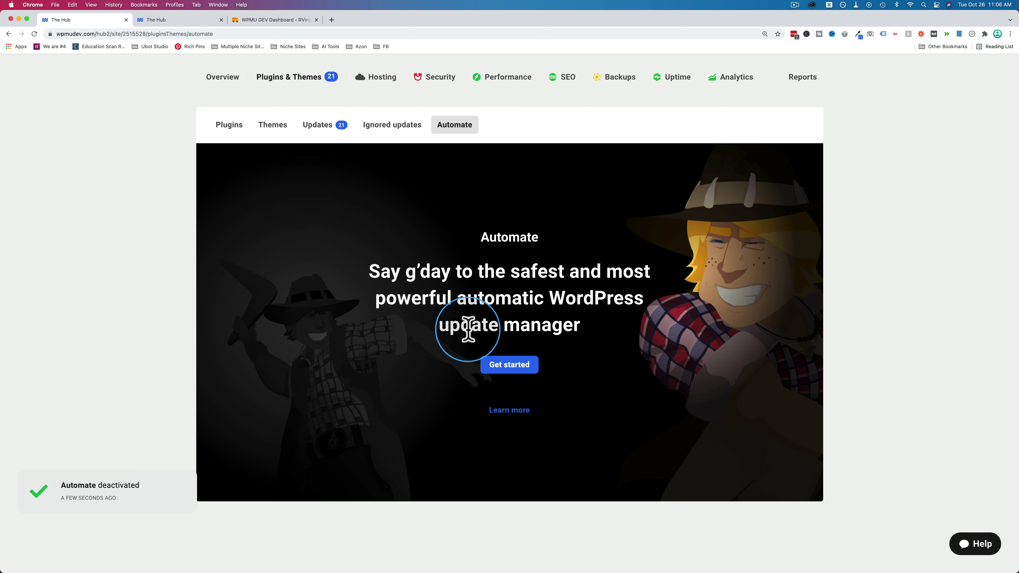
click(512, 370)
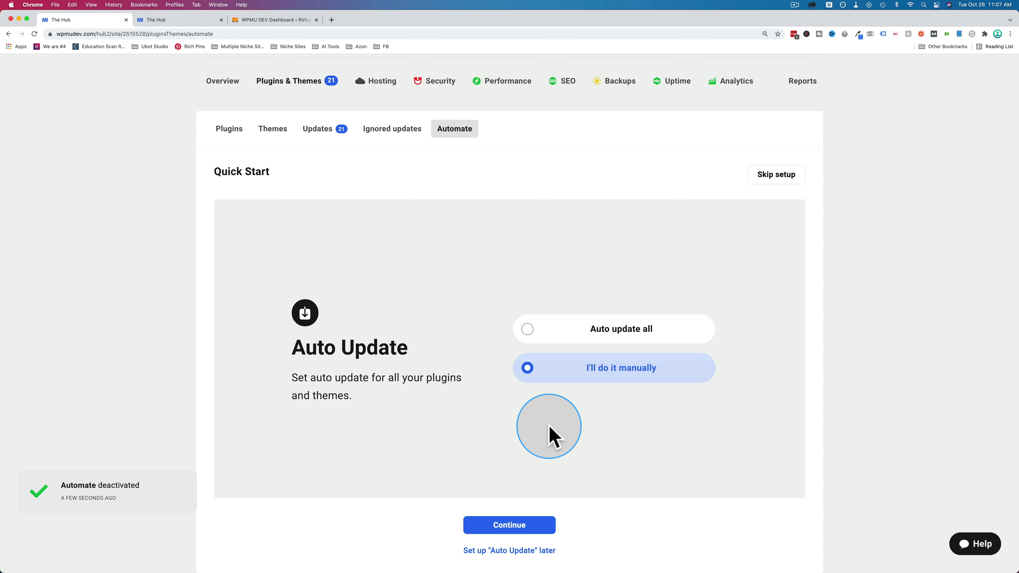
drag(291, 390, 405, 408)
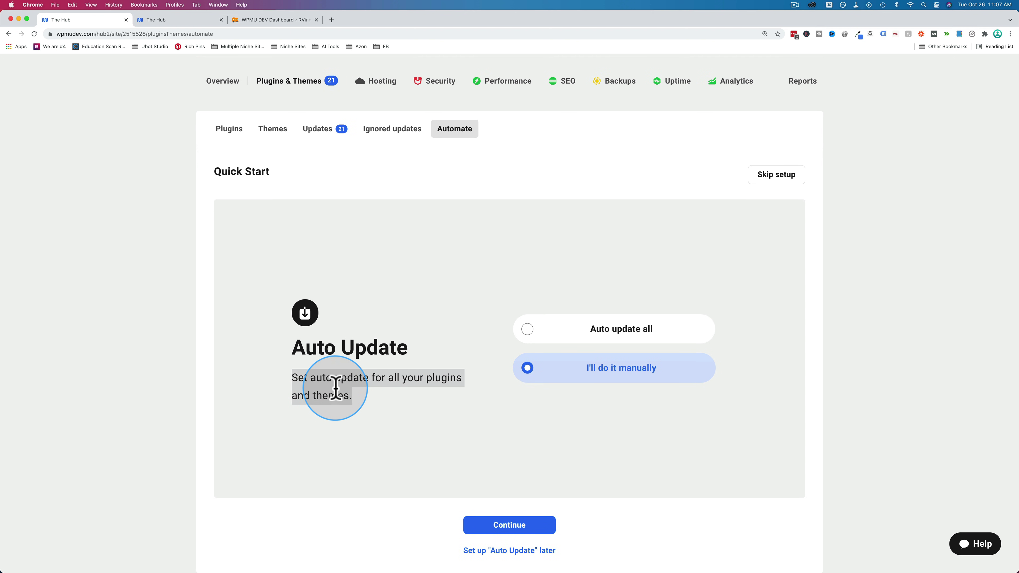
click(410, 392)
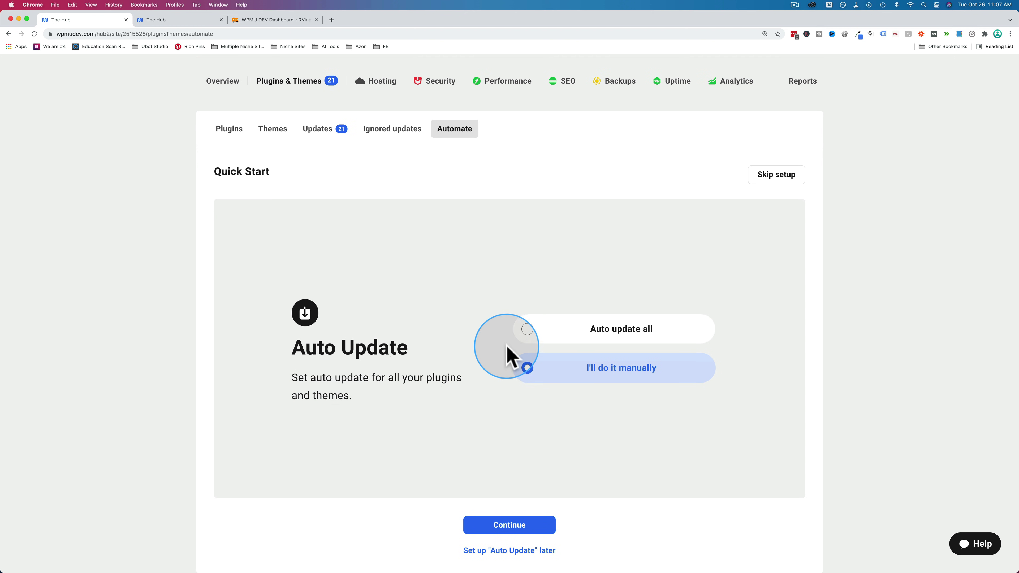
click(527, 330)
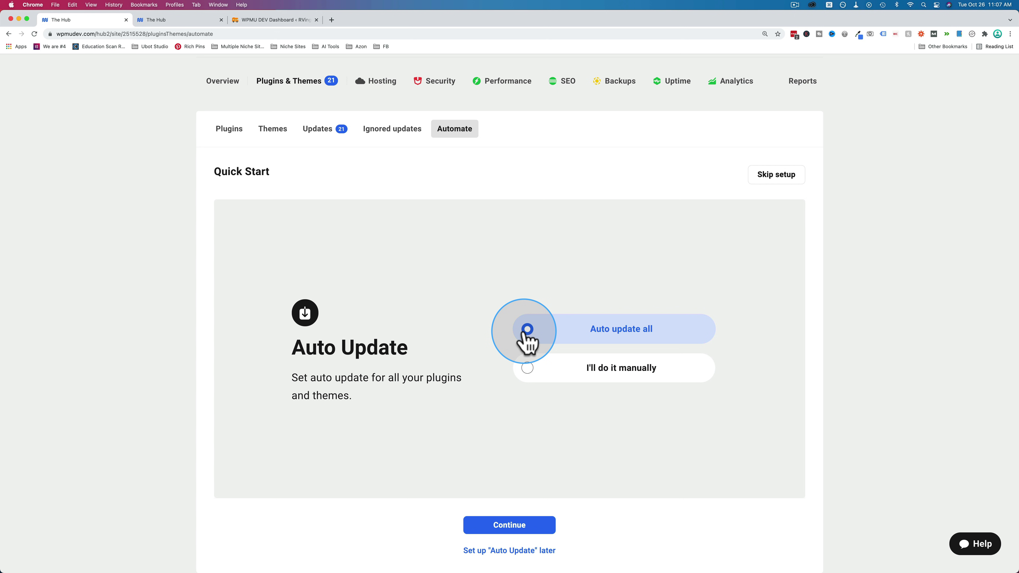
click(515, 526)
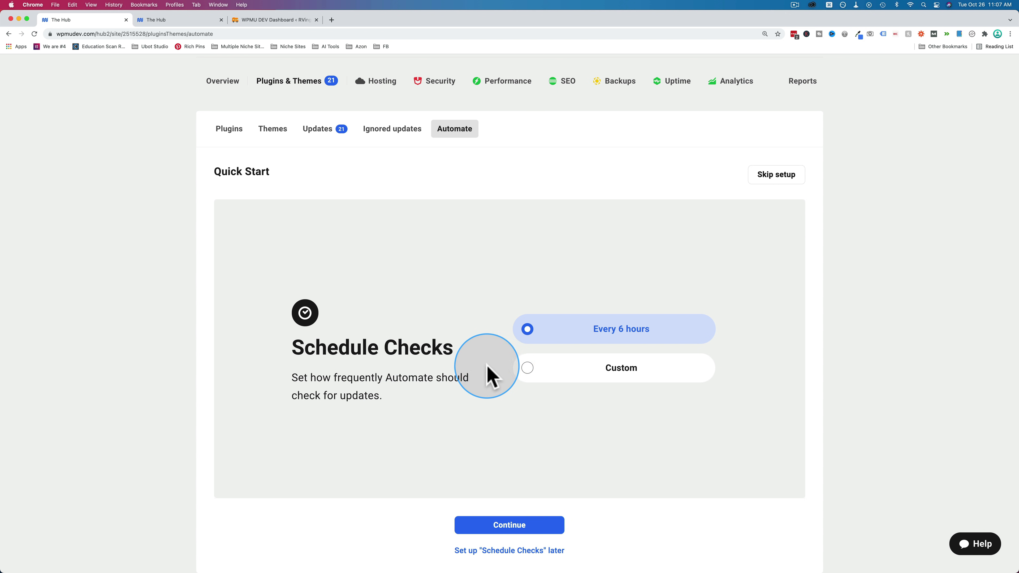
- Choose a custom check schedule with Sunday as the only check day
click(528, 369)
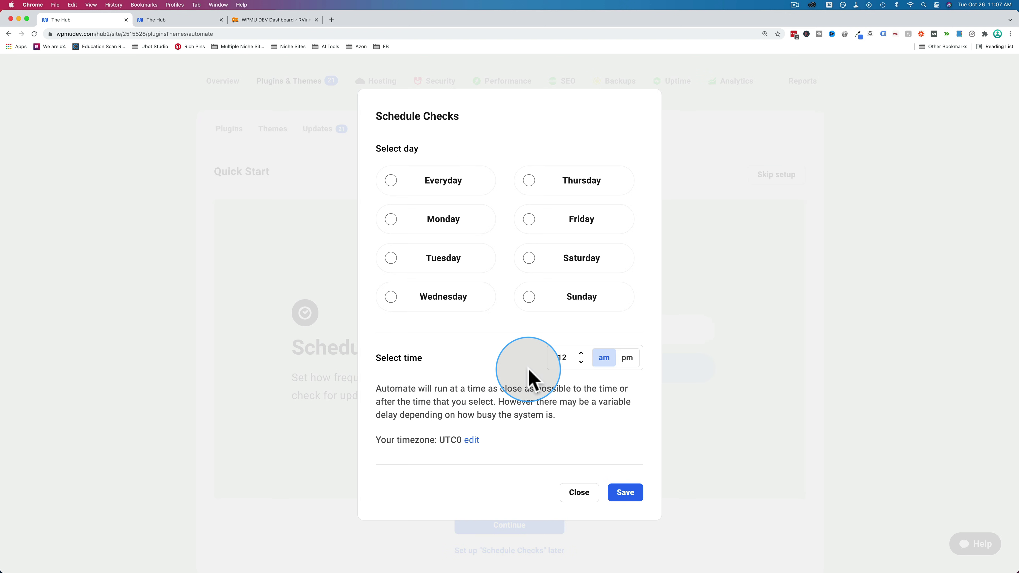
click(392, 181)
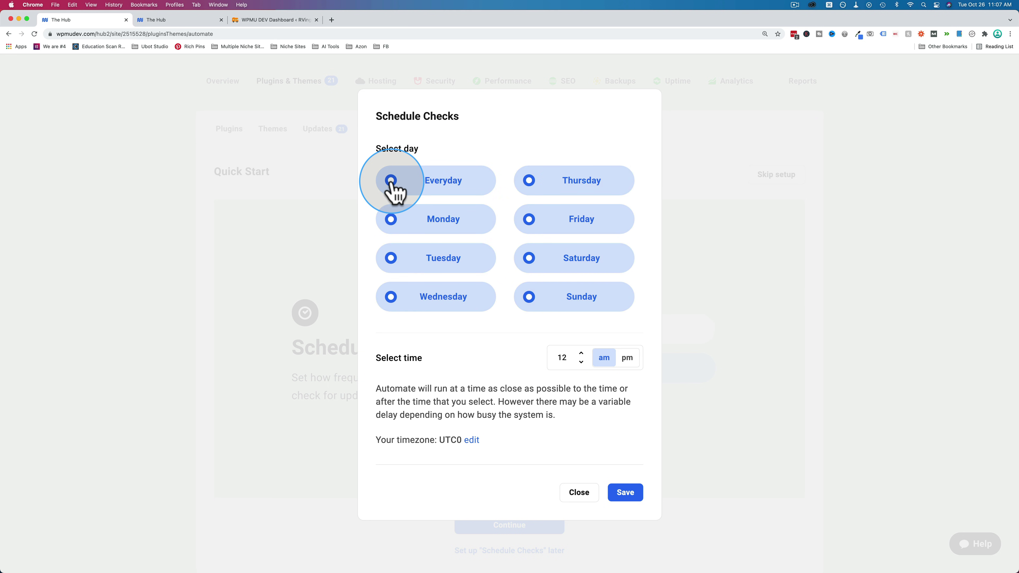
click(394, 184)
click(395, 260)
click(535, 225)
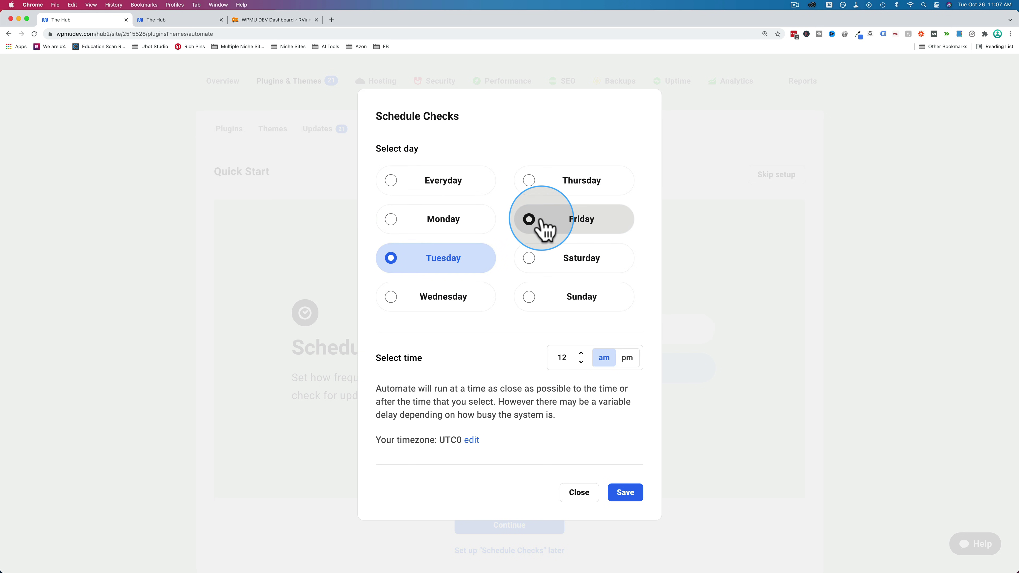
click(531, 309)
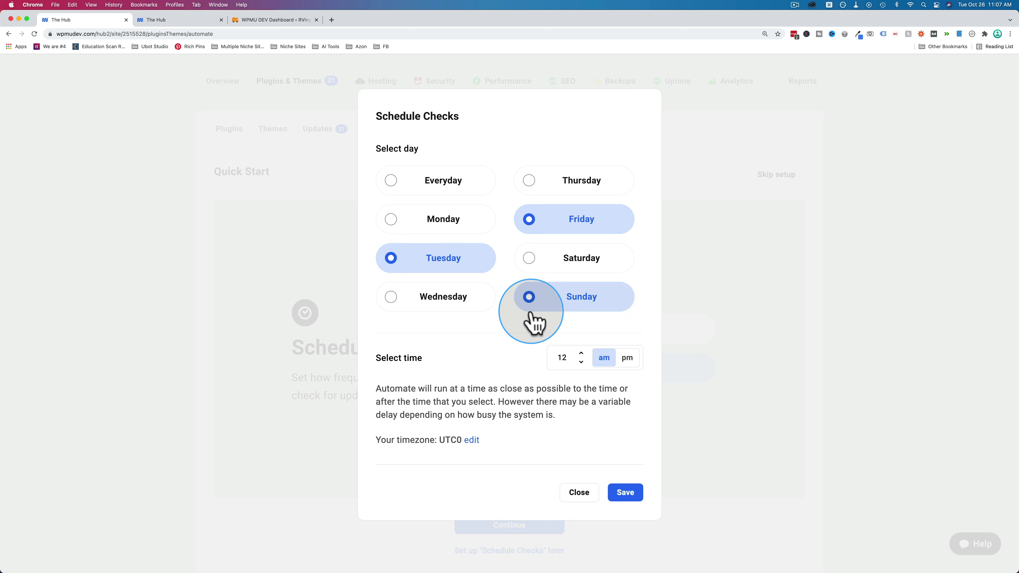
click(399, 269)
click(530, 220)
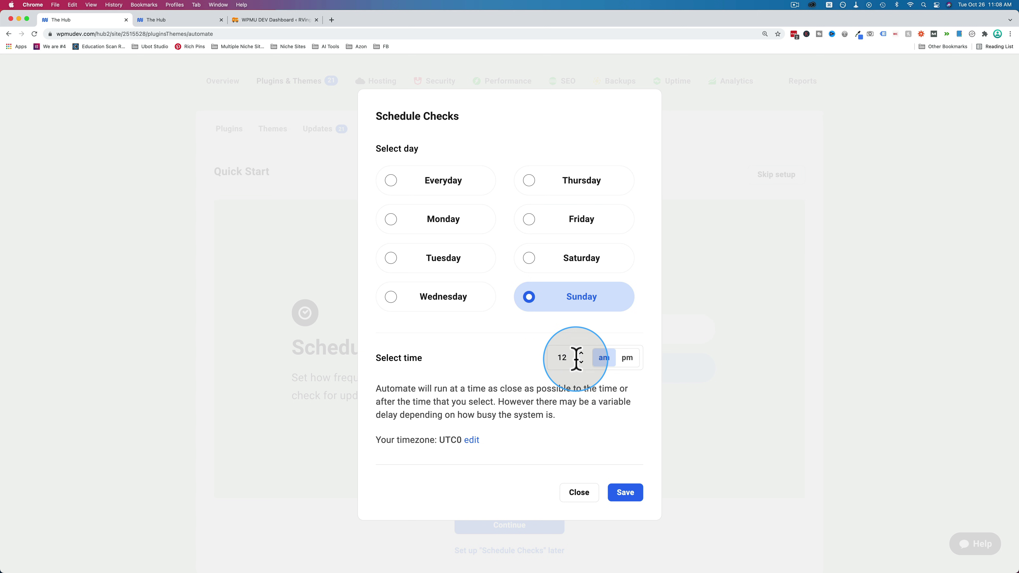
- Set the check time to 12 am and go to the account timezone settings
drag(577, 358, 546, 357)
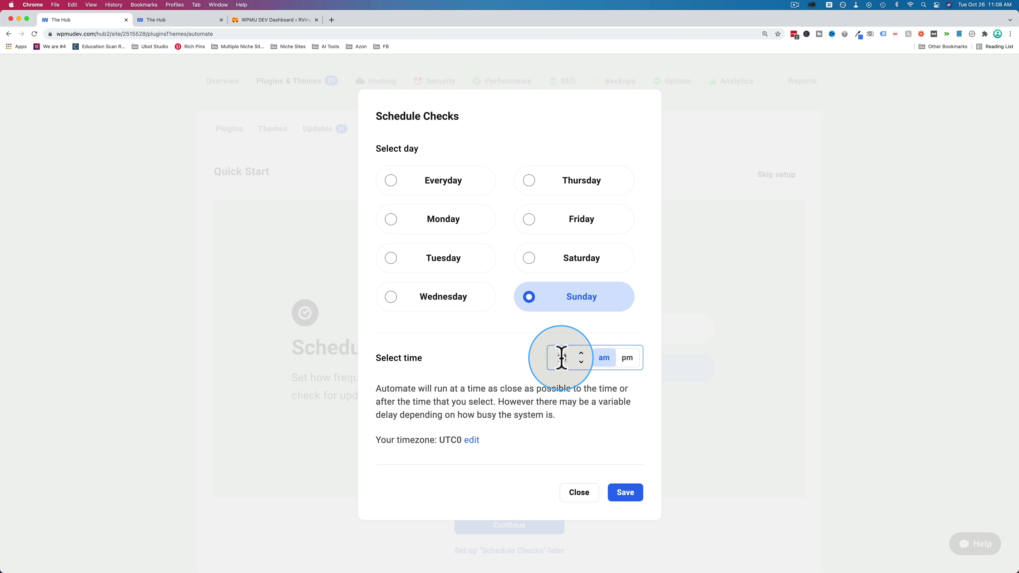
click(484, 386)
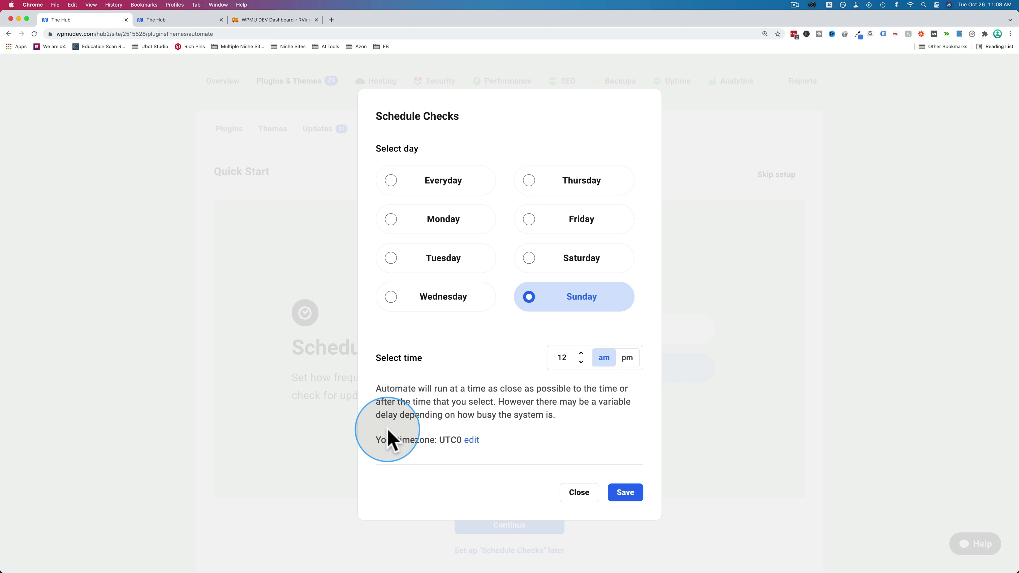
click(469, 441)
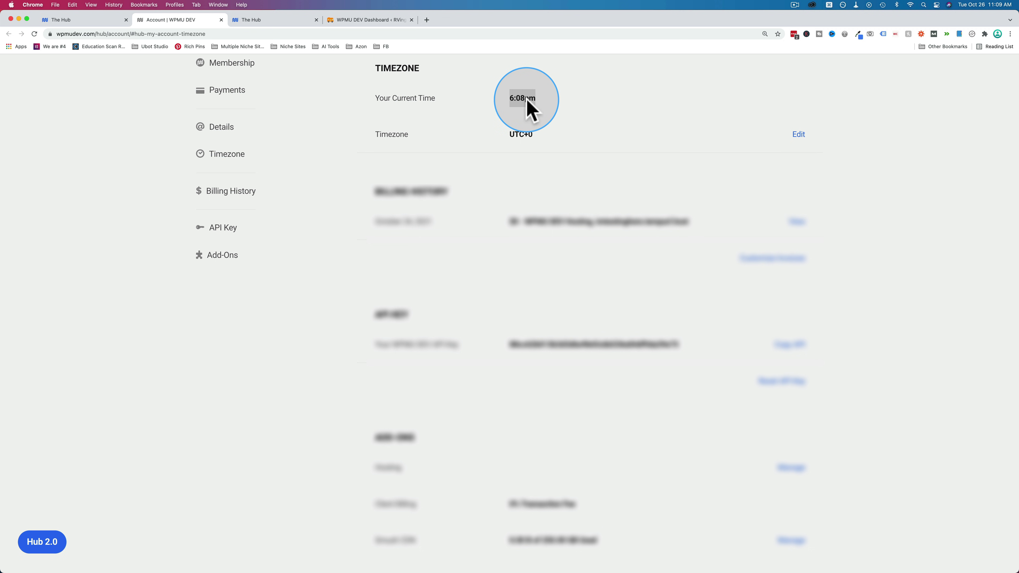
- Change the account timezone from UTC+0 to UTC-7, save it, and close the account tab
click(552, 140)
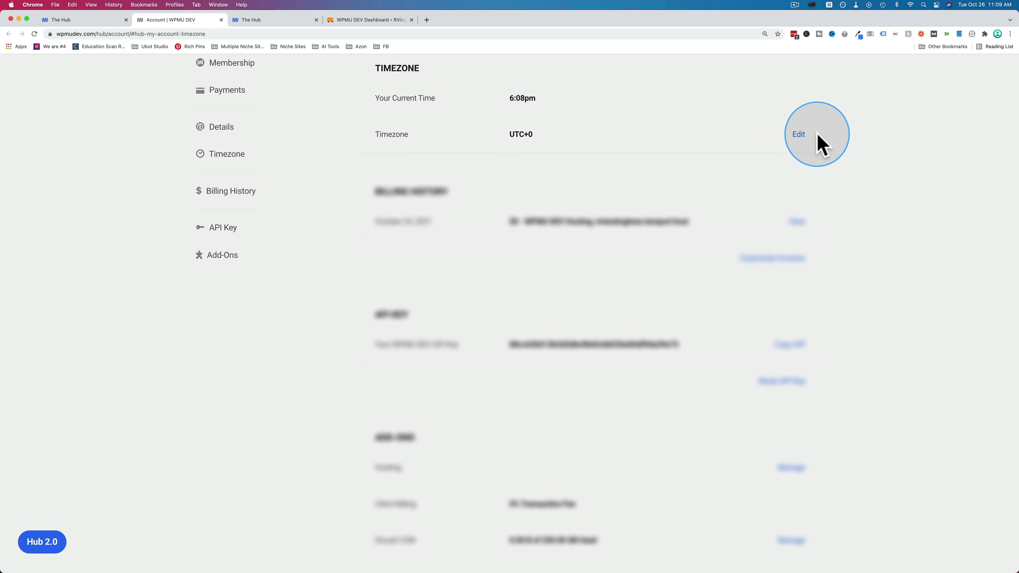
click(796, 138)
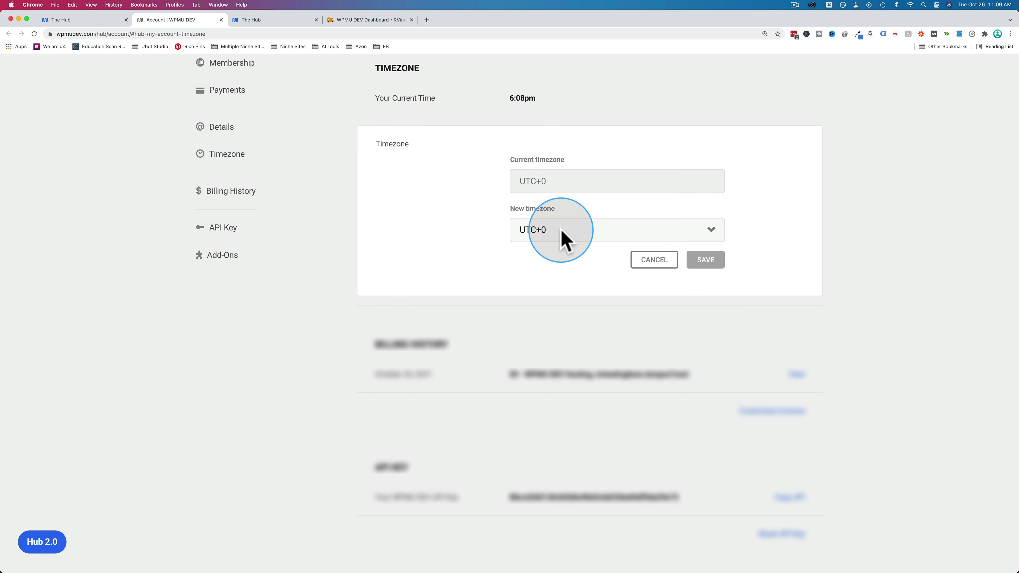
click(562, 233)
scroll(562, 417, up, 5)
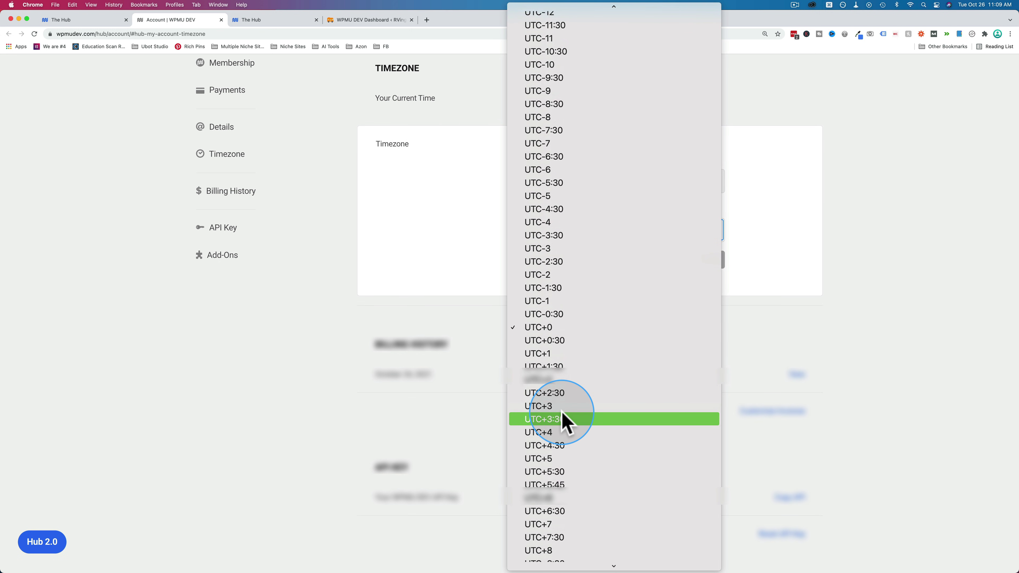
scroll(552, 177, up, 15)
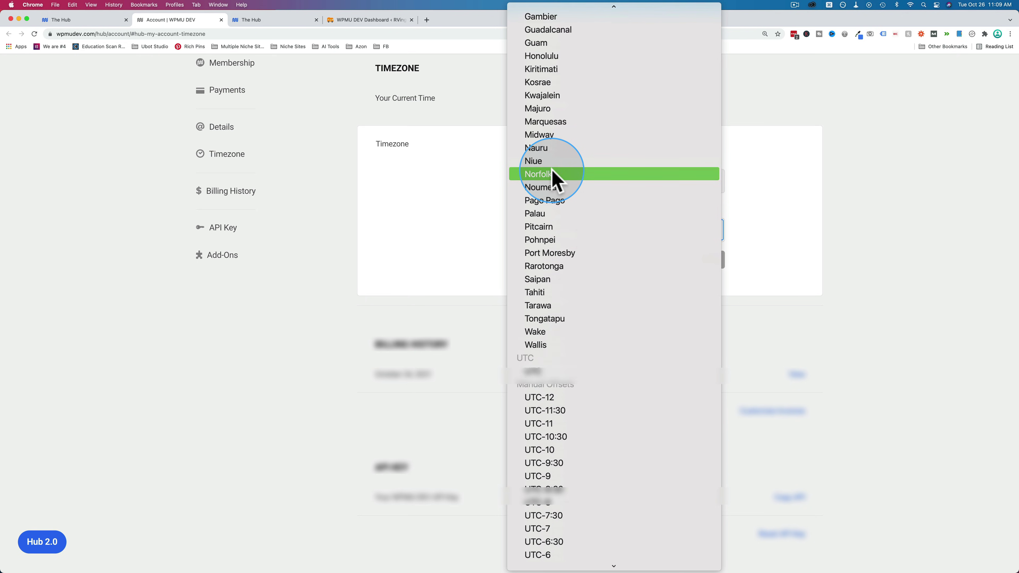
scroll(543, 352, up, 15)
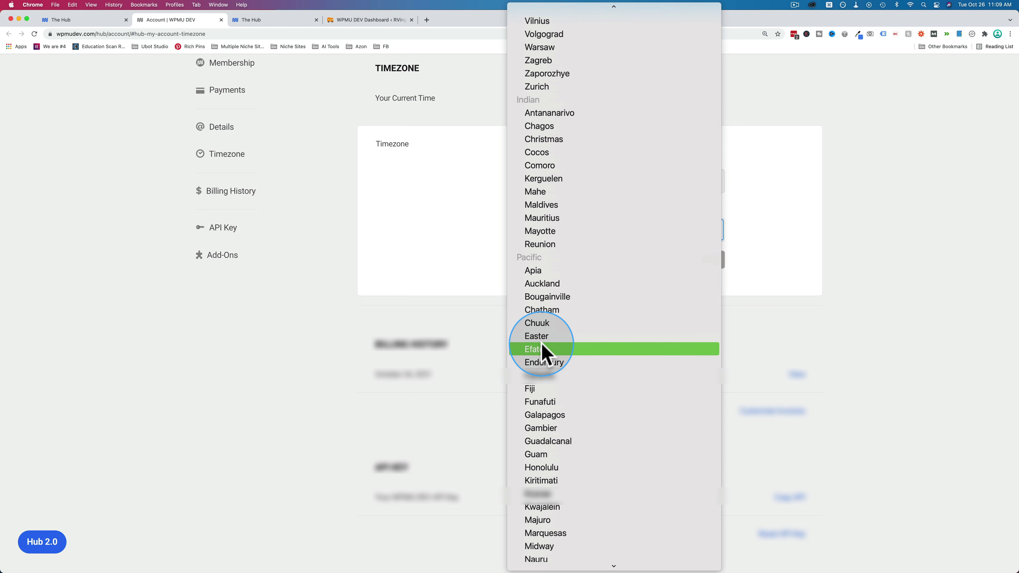
scroll(541, 343, up, 8)
scroll(541, 341, down, 20)
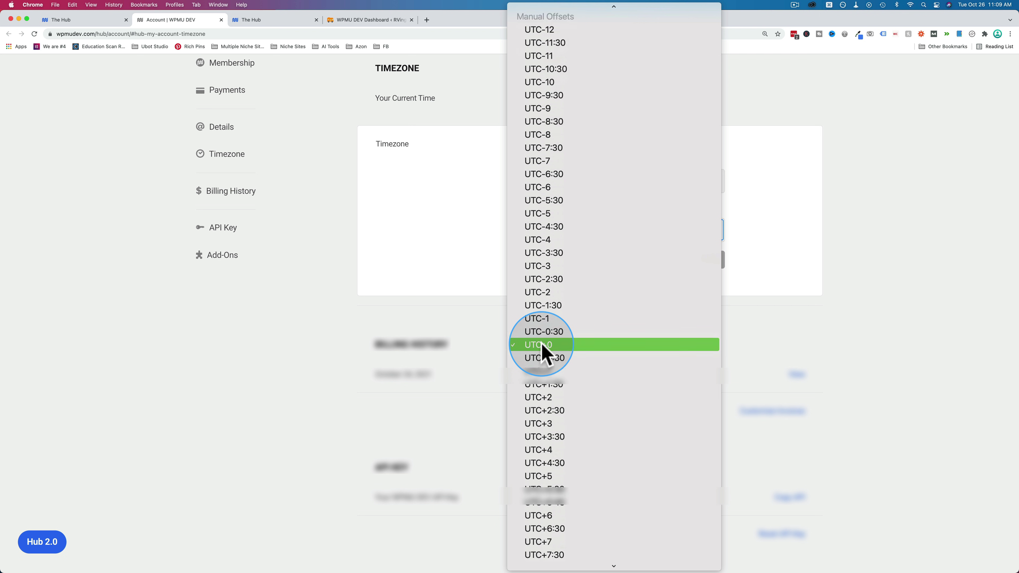
click(546, 117)
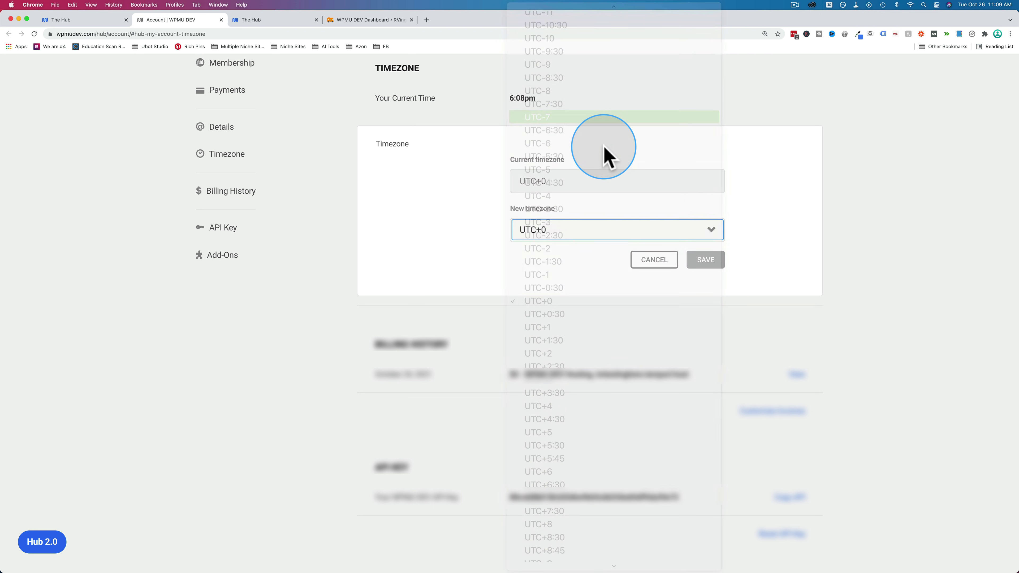
click(704, 263)
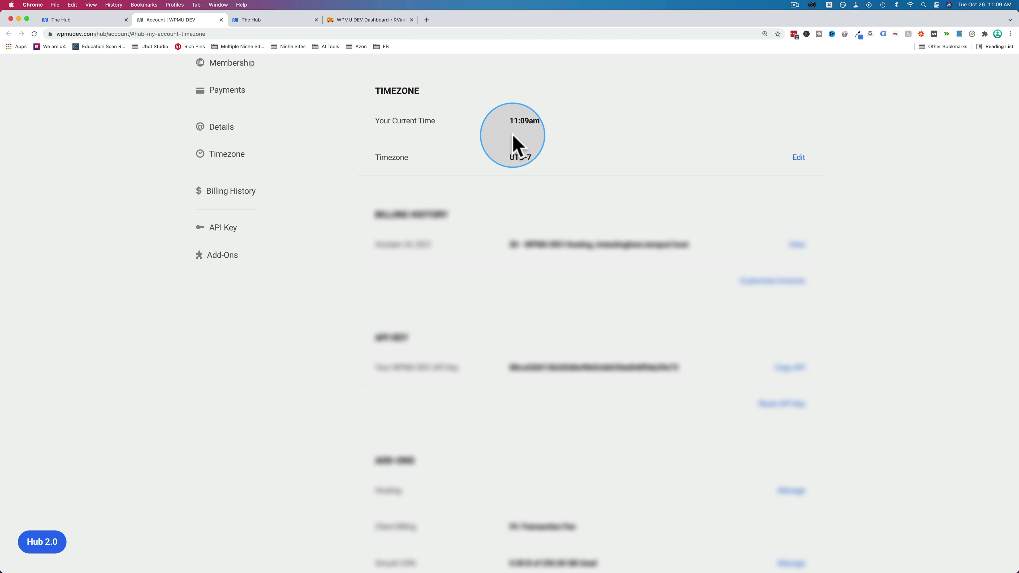
drag(506, 121, 549, 122)
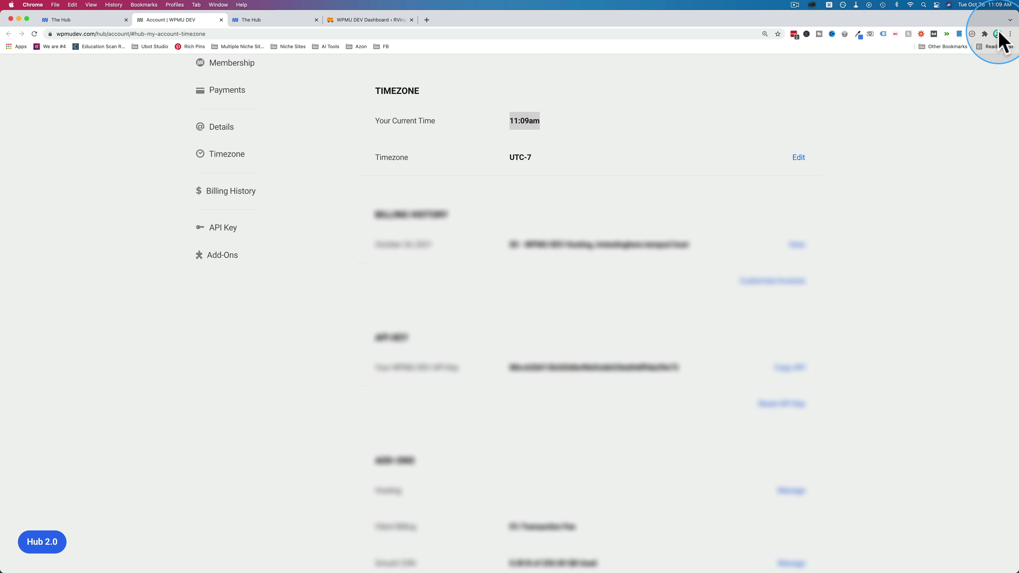
click(221, 20)
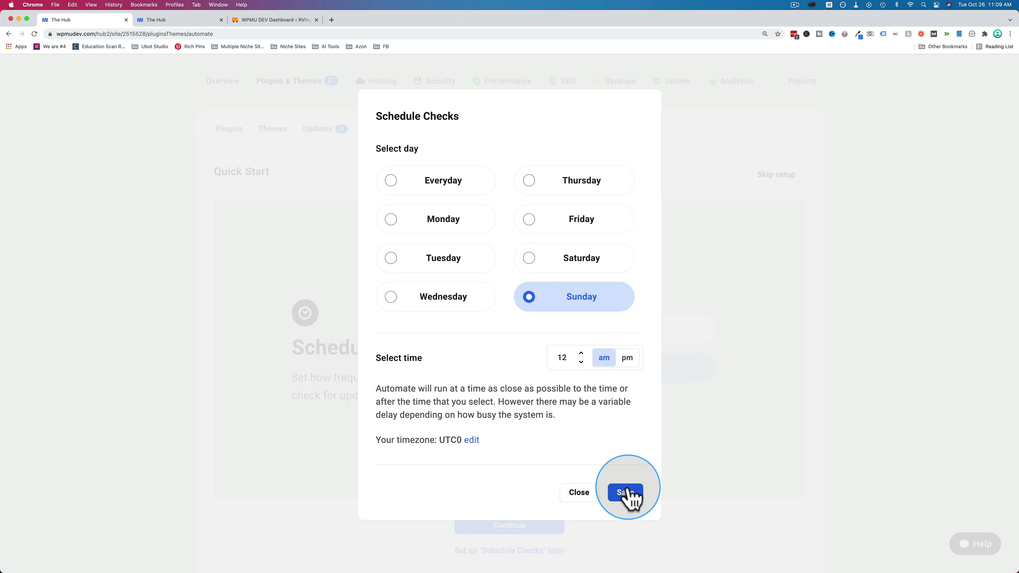
- Save the Sunday 12 am check schedule and continue to the Auto Backup step
click(625, 498)
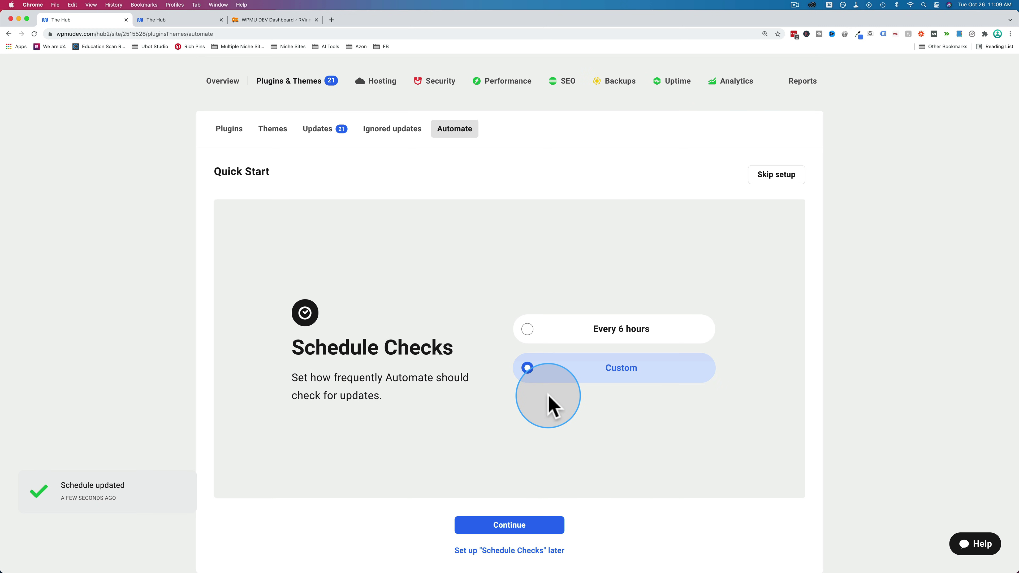
click(536, 522)
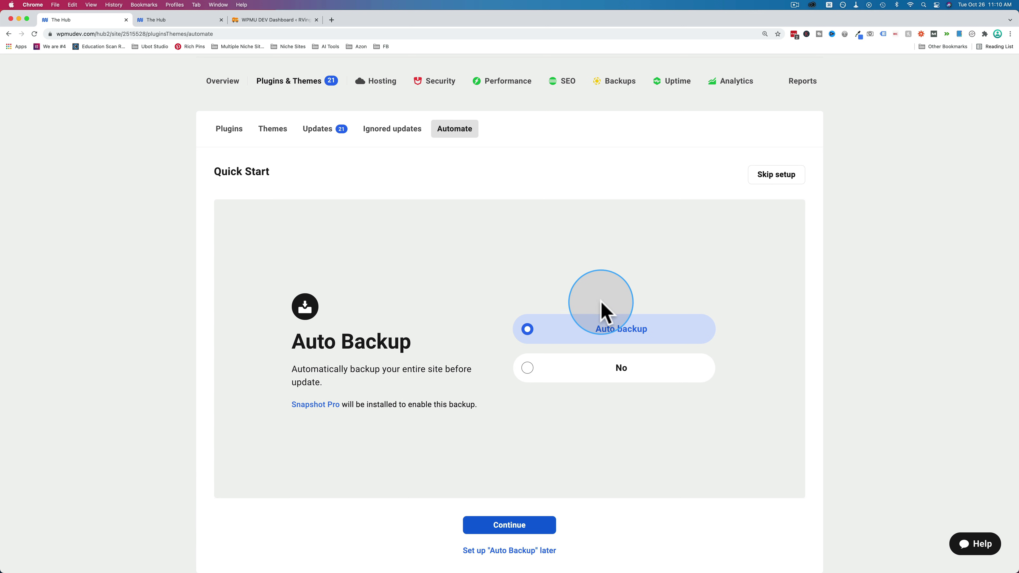
- Set Safe Update Check to Custom pages with a second page row, then switch to WordPress
click(510, 526)
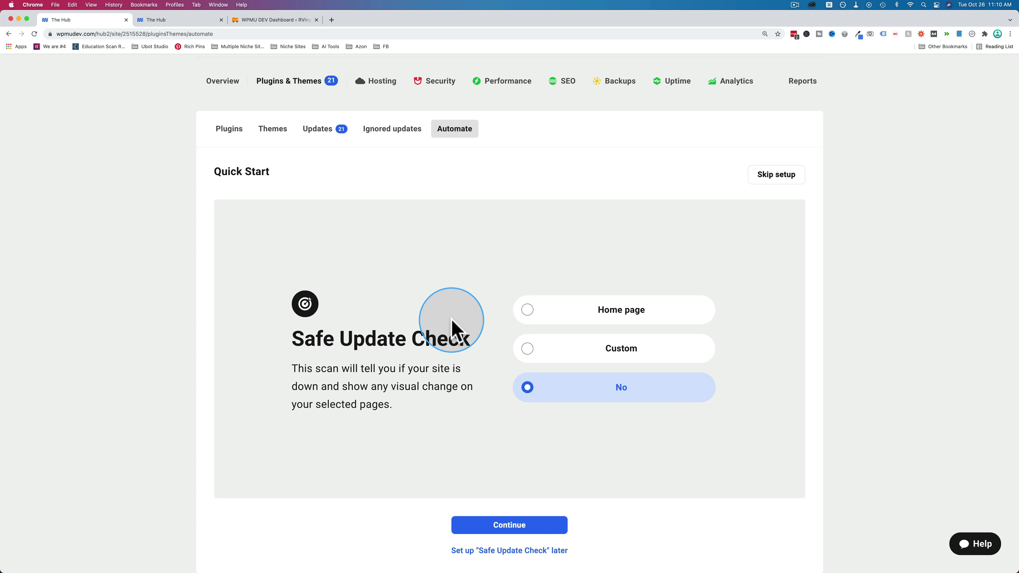
click(530, 310)
click(540, 347)
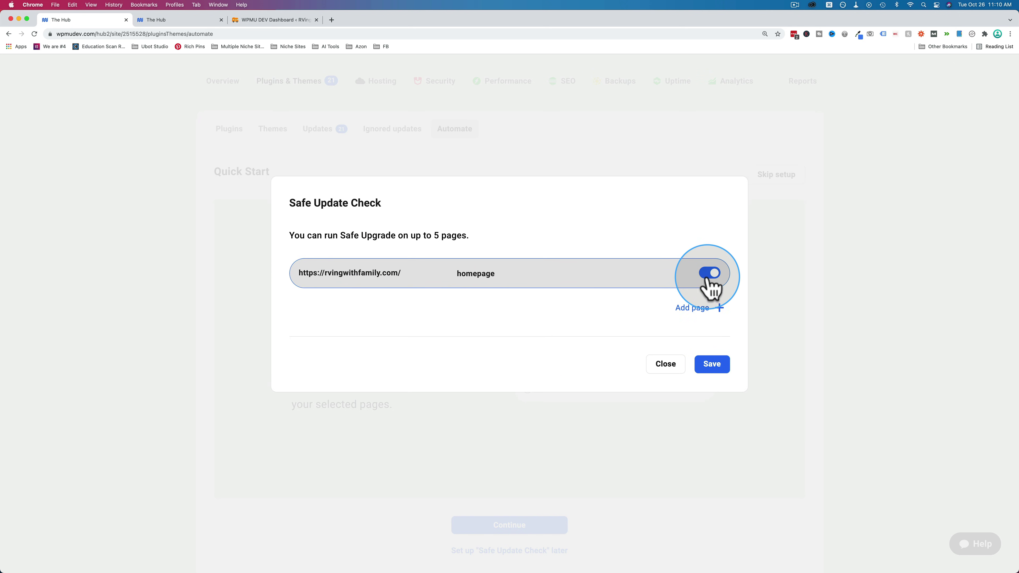
click(702, 308)
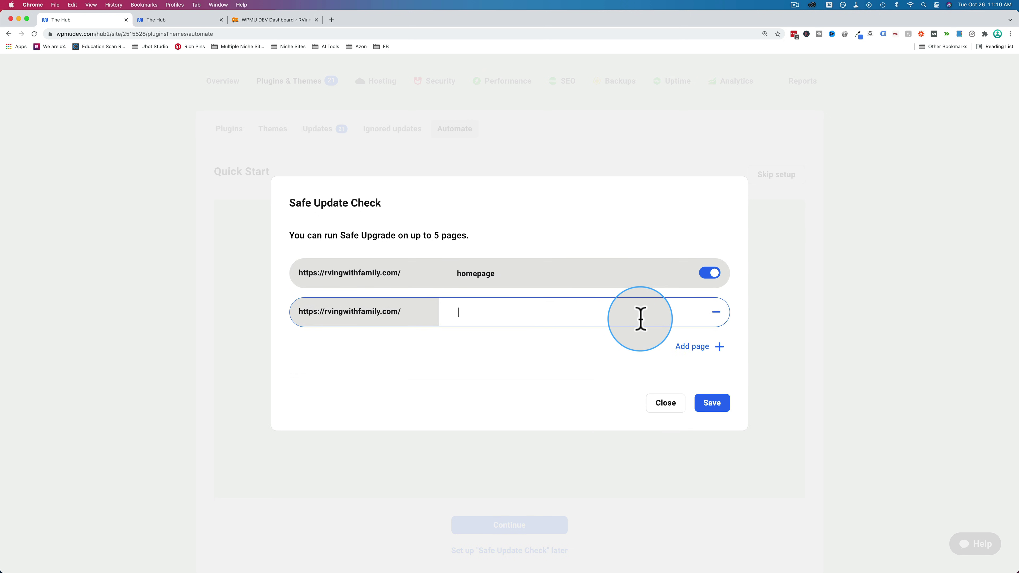
key(super+3)
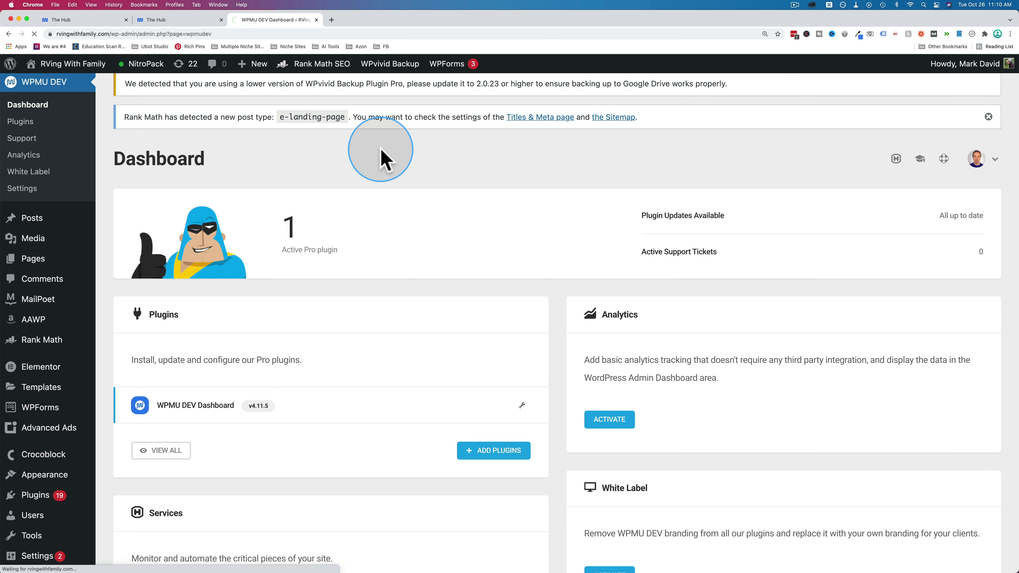
- Copy the link to the post 'How To Make An RV More Aerodynamic' and return to The Hub
mouse_move(37, 219)
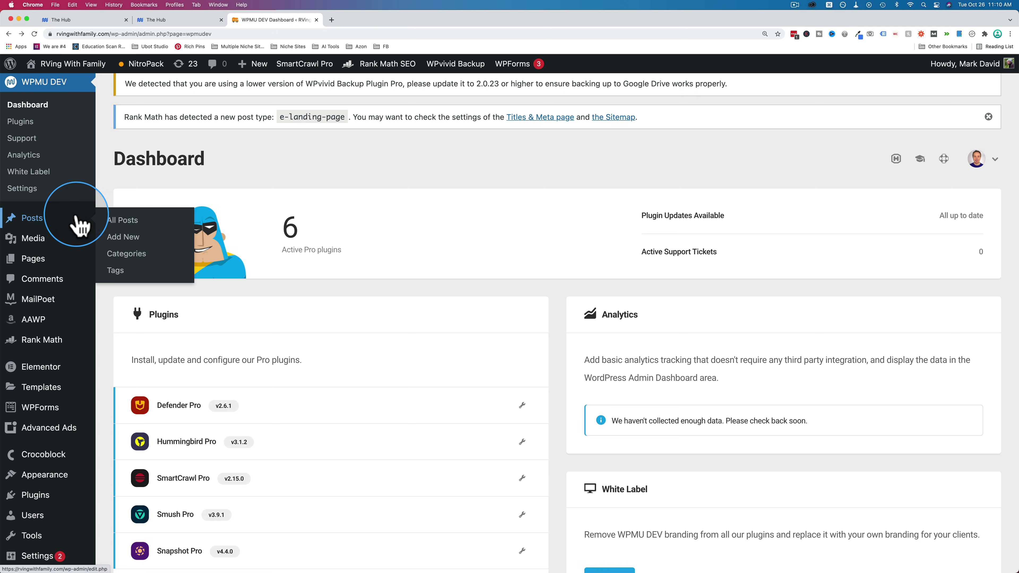
click(134, 227)
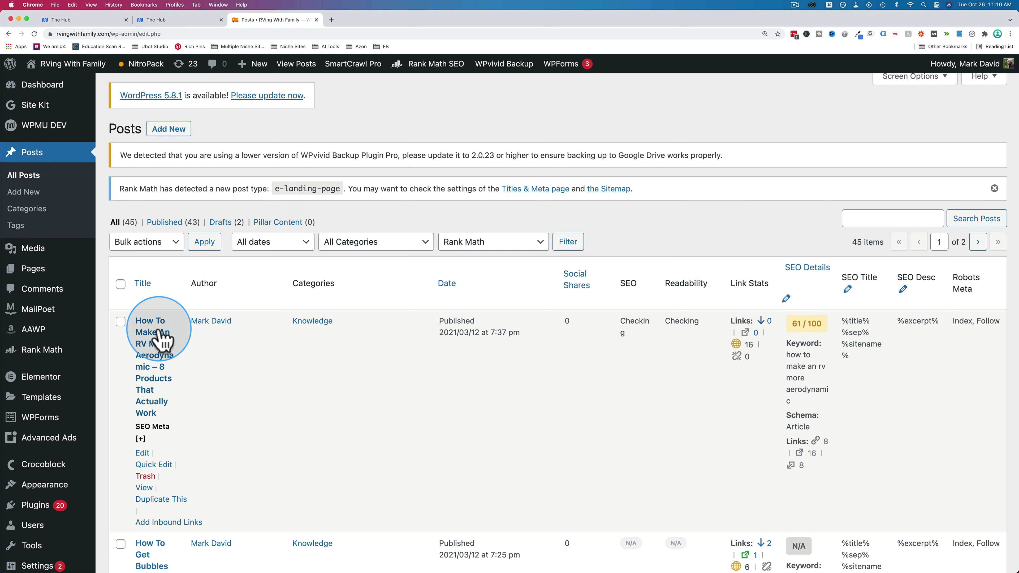
right_click(144, 488)
click(189, 459)
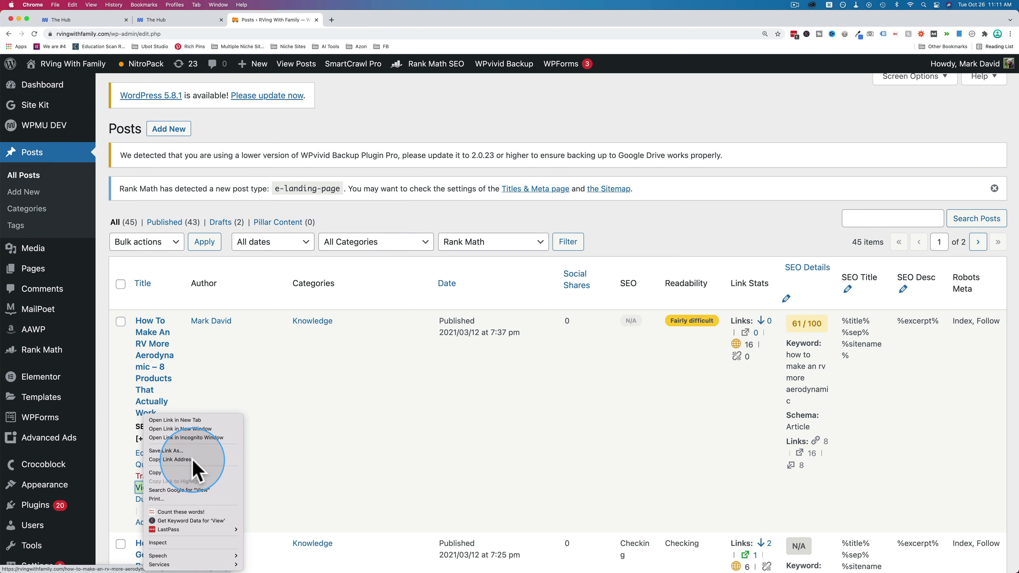
click(160, 21)
click(97, 21)
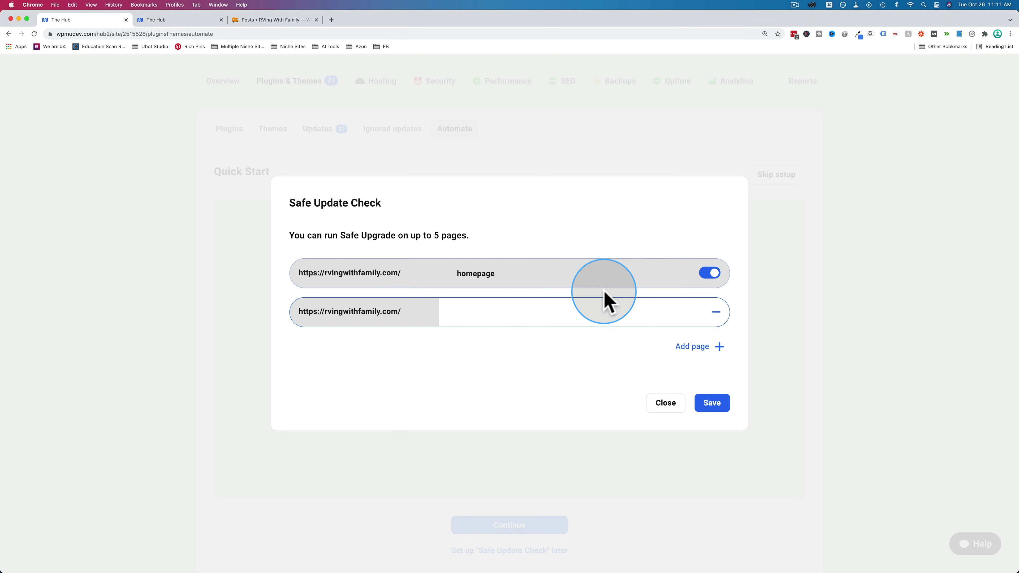
key(super+v)
drag(512, 315, 449, 318)
drag(559, 312, 446, 325)
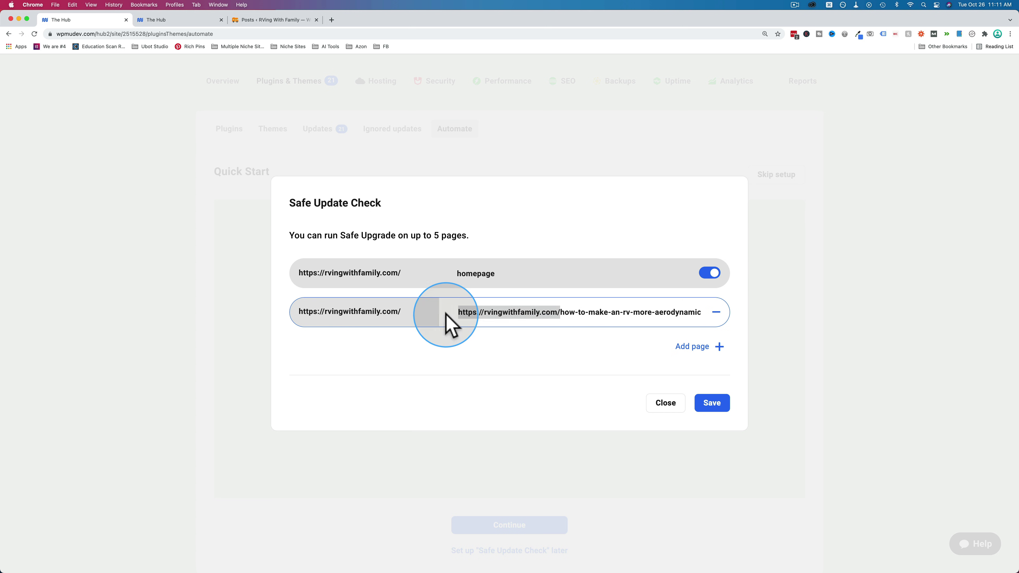
key(BackSpace)
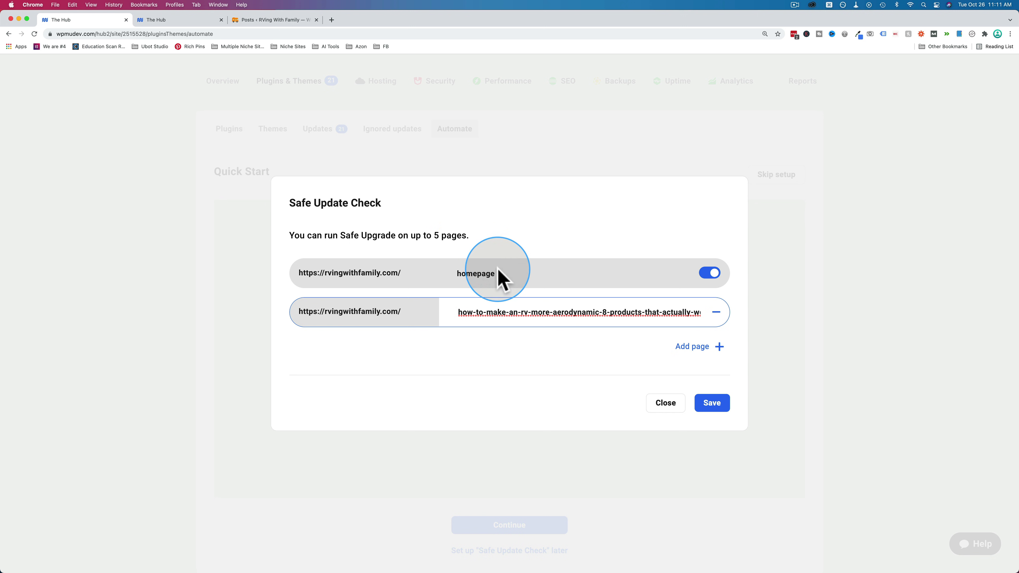
click(713, 403)
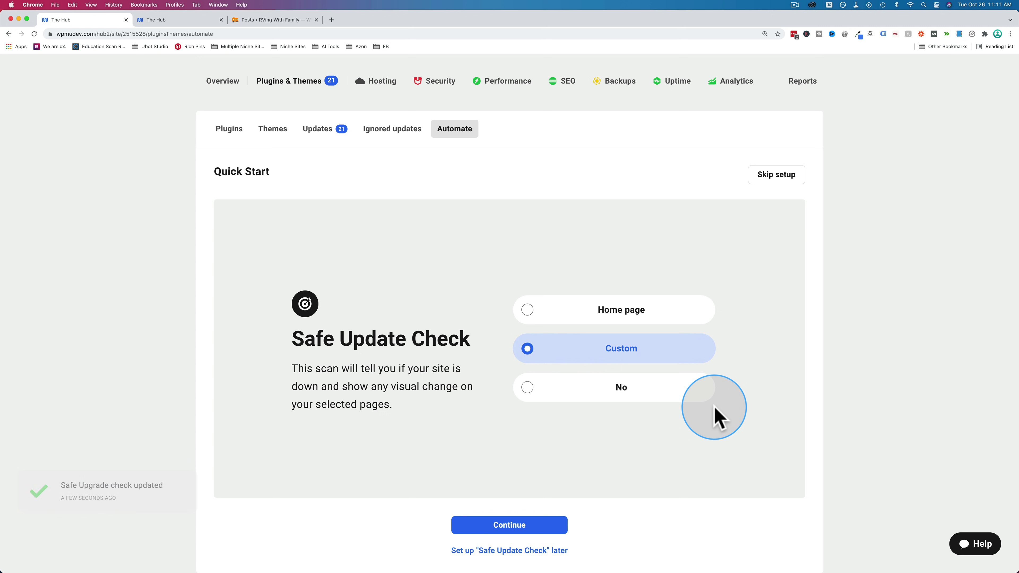
- Continue to Safe Update Alerts and set a custom alert threshold of 25%
click(510, 528)
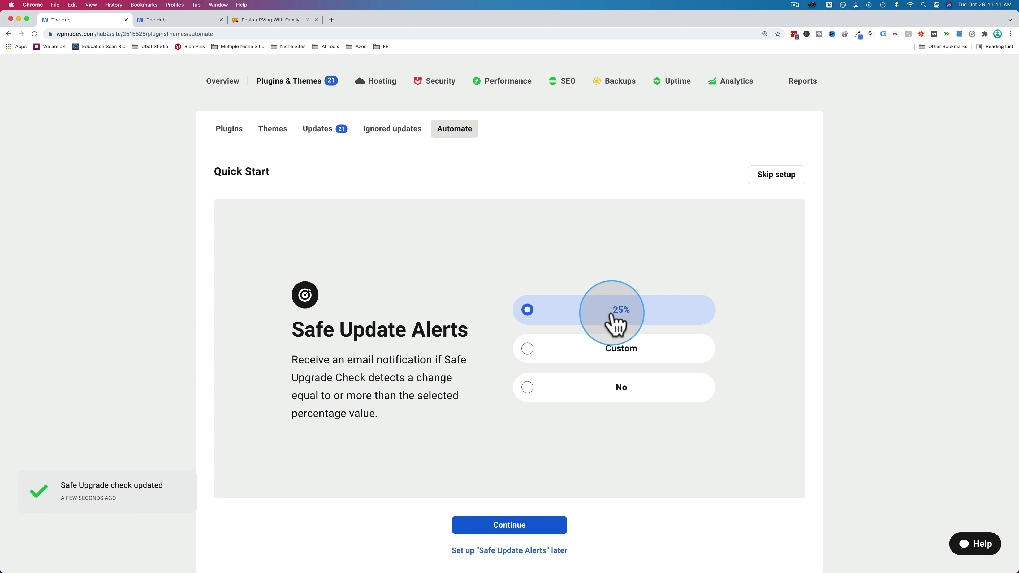
click(529, 349)
drag(443, 229, 375, 232)
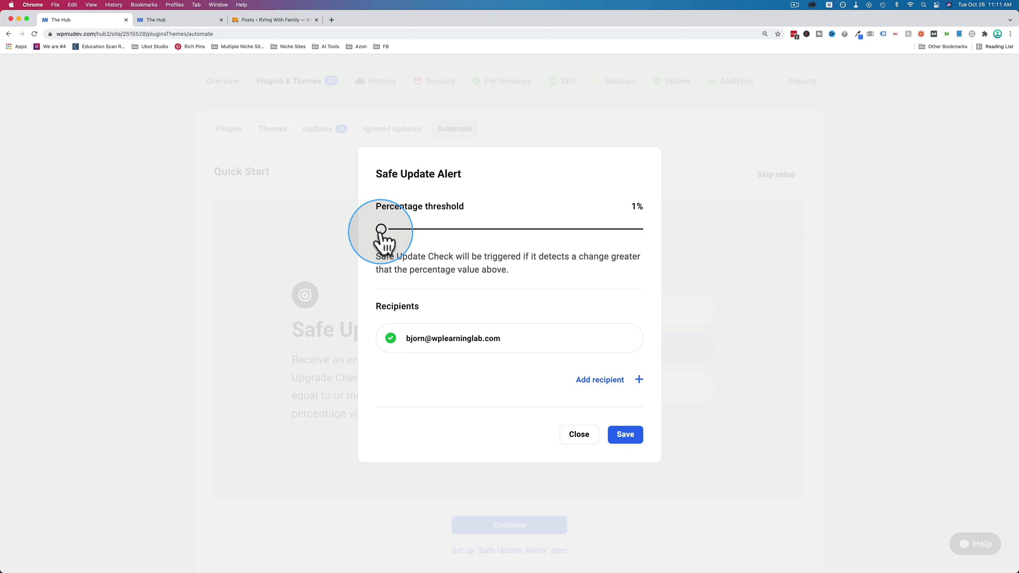
drag(381, 230, 449, 230)
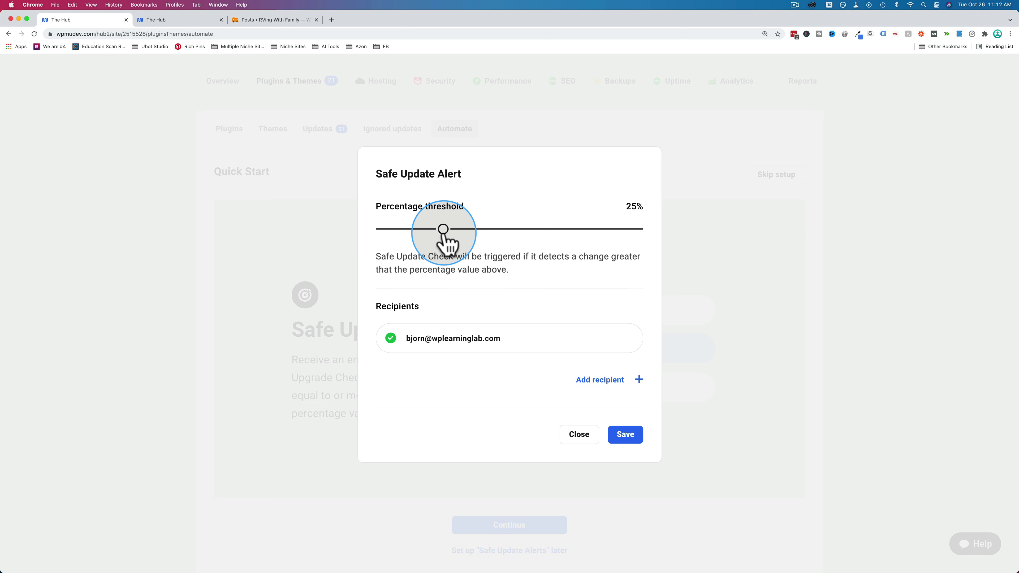
drag(443, 231, 444, 230)
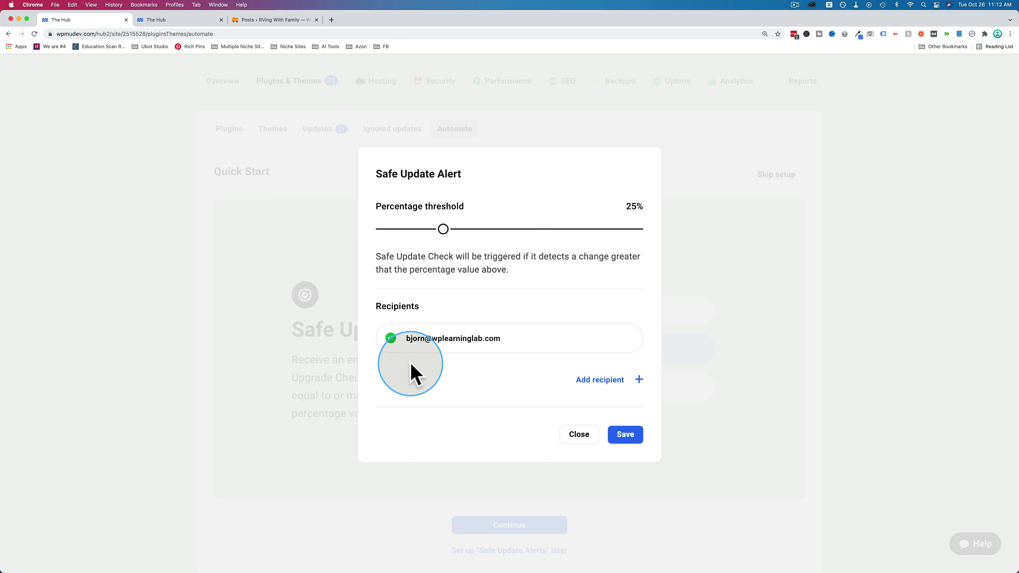
- Add and remove email recipient rows down to a single recipient, save the alert, and continue to Email Updates
click(600, 379)
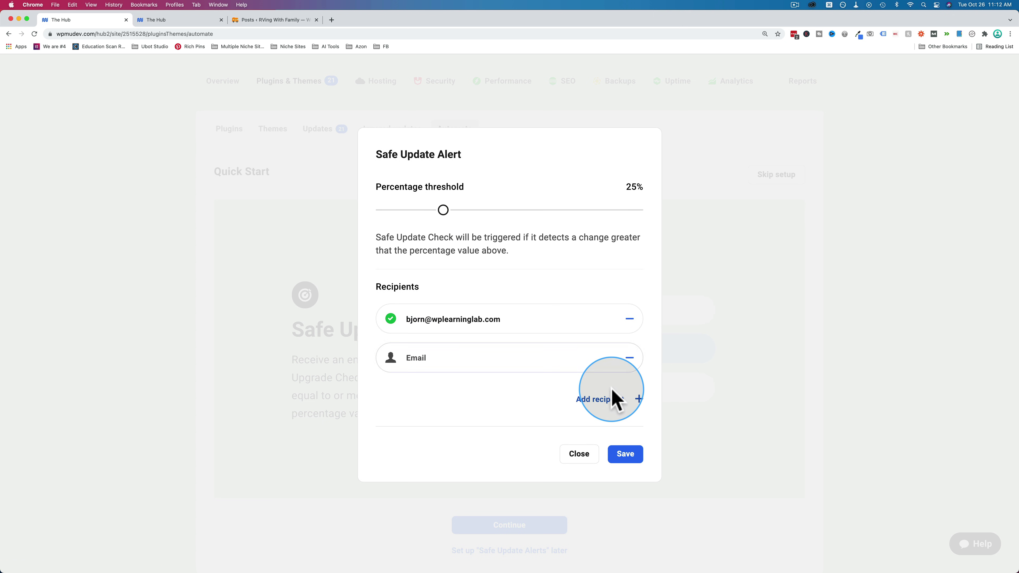
click(613, 396)
click(615, 421)
click(615, 439)
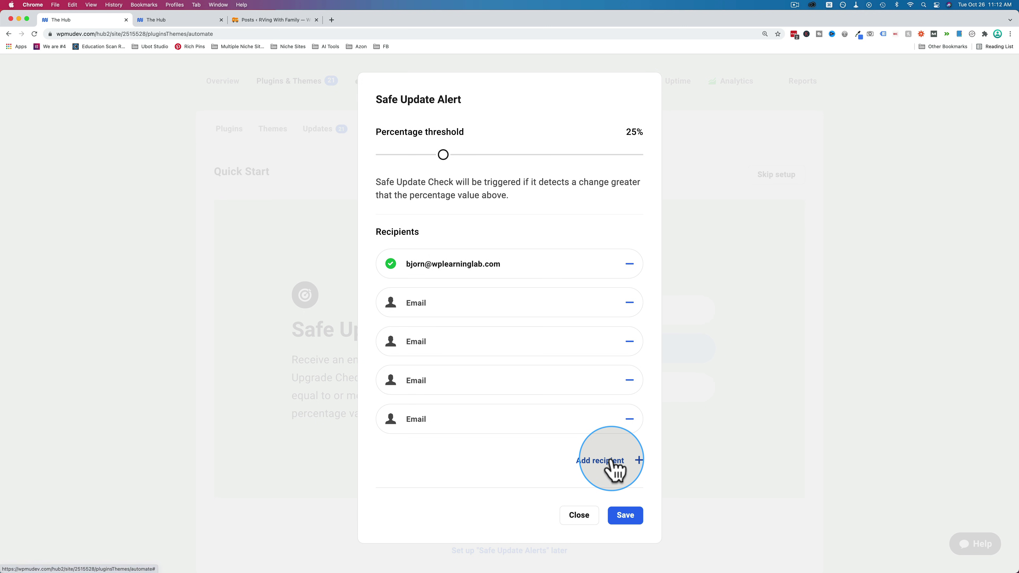
click(612, 460)
click(611, 497)
scroll(609, 502, down, 3)
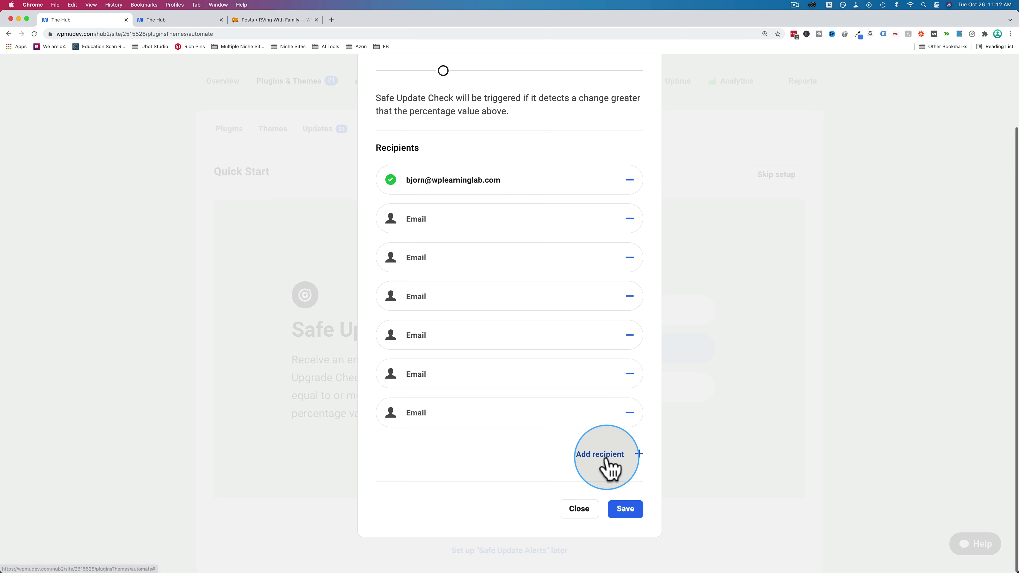
click(607, 458)
click(606, 457)
click(605, 495)
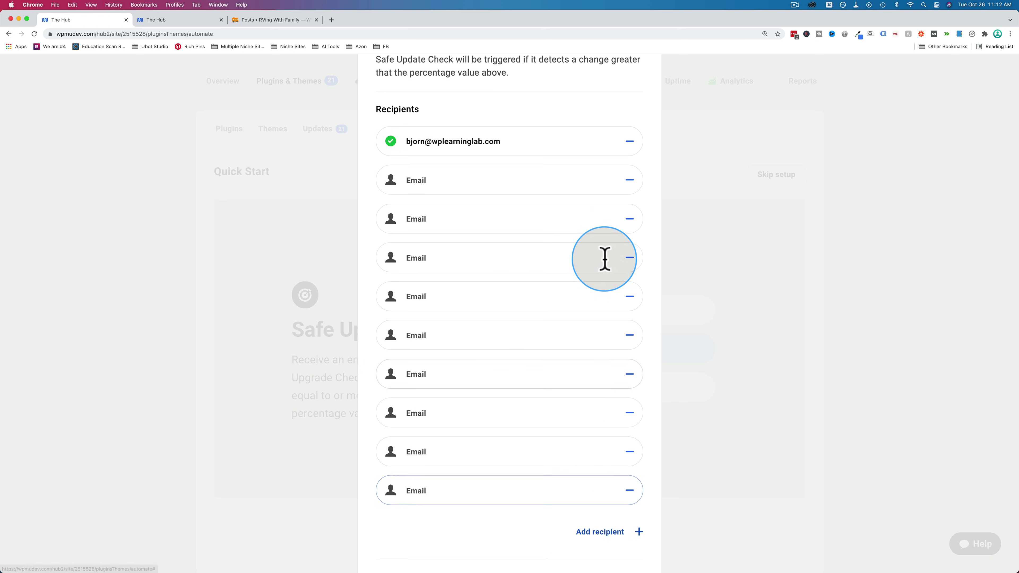
click(628, 184)
click(628, 184)
click(628, 184)
click(628, 184)
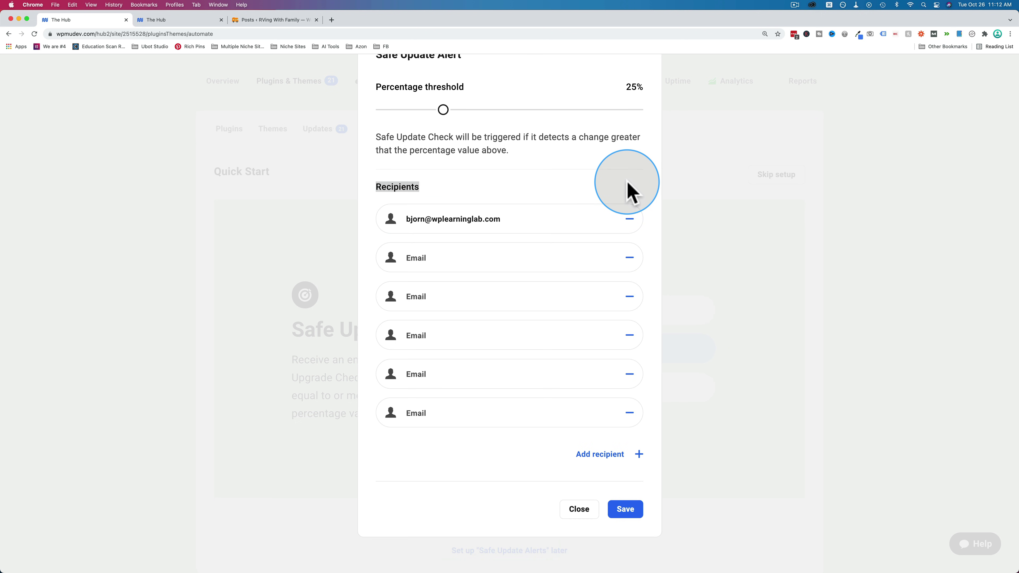
click(629, 301)
click(630, 307)
click(630, 321)
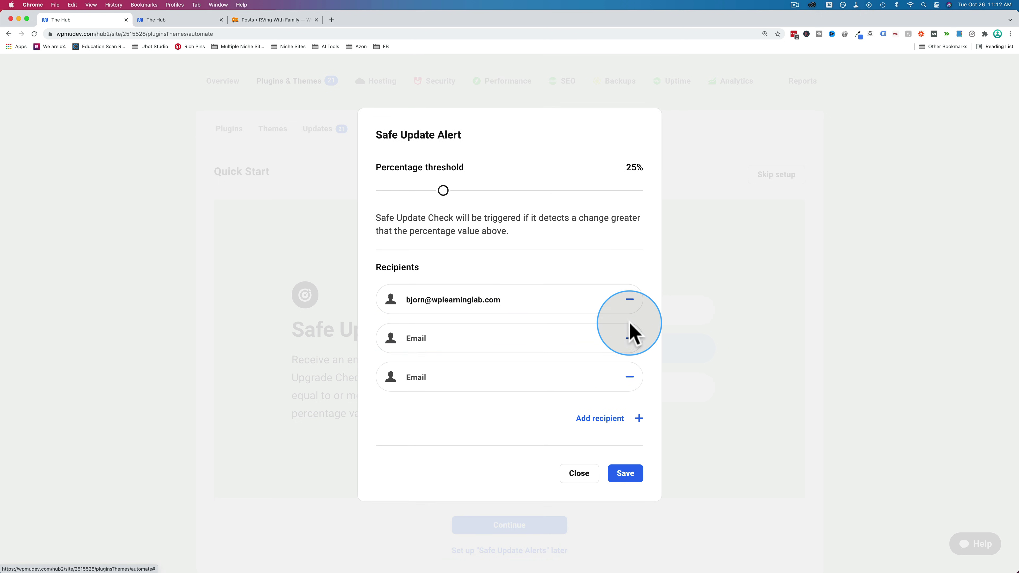
click(630, 338)
click(629, 360)
click(625, 433)
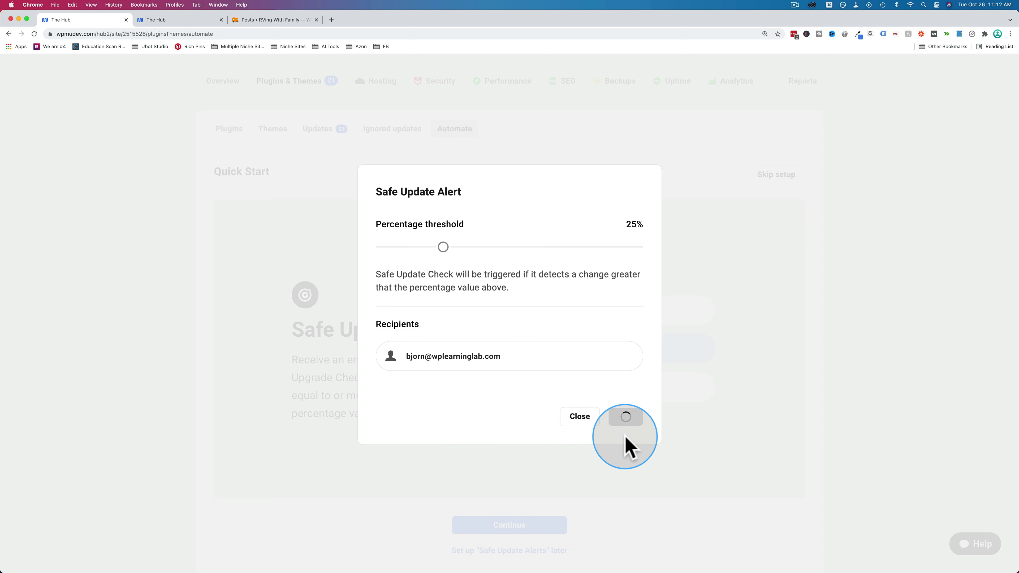
click(512, 527)
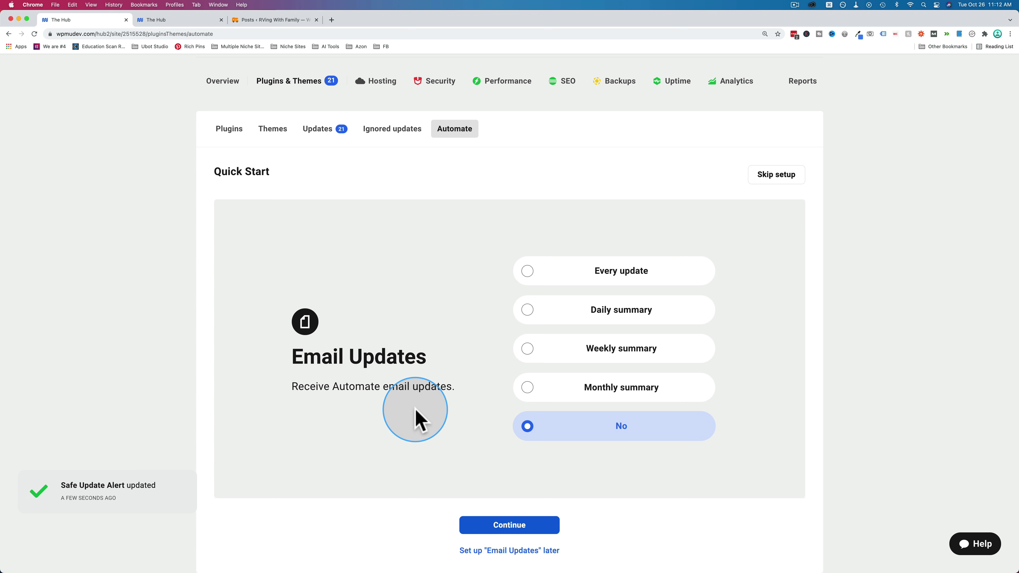
- Try each Email Updates option, settle on Weekly summary, and submit the choice
click(527, 272)
click(527, 310)
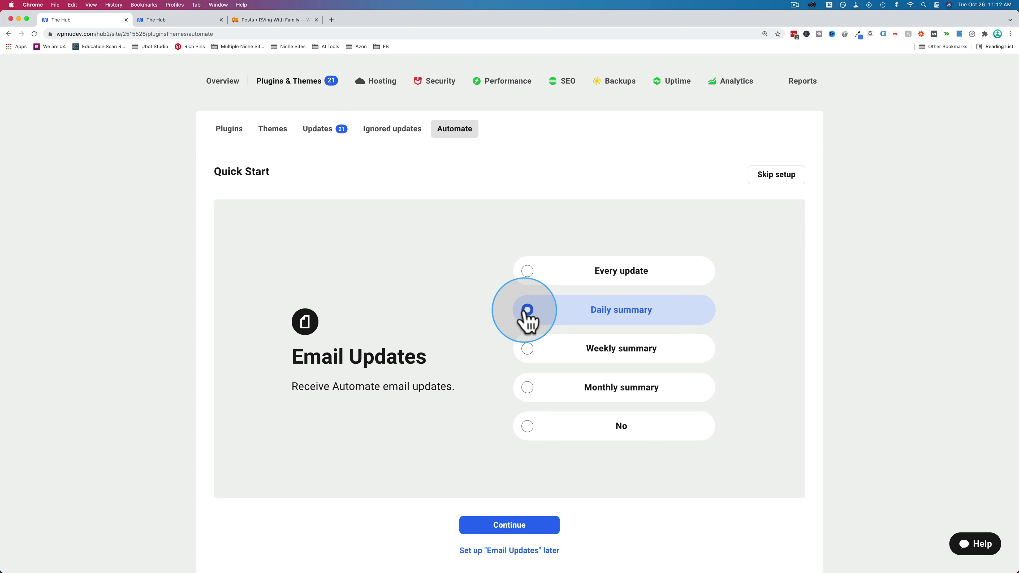
click(530, 349)
click(531, 396)
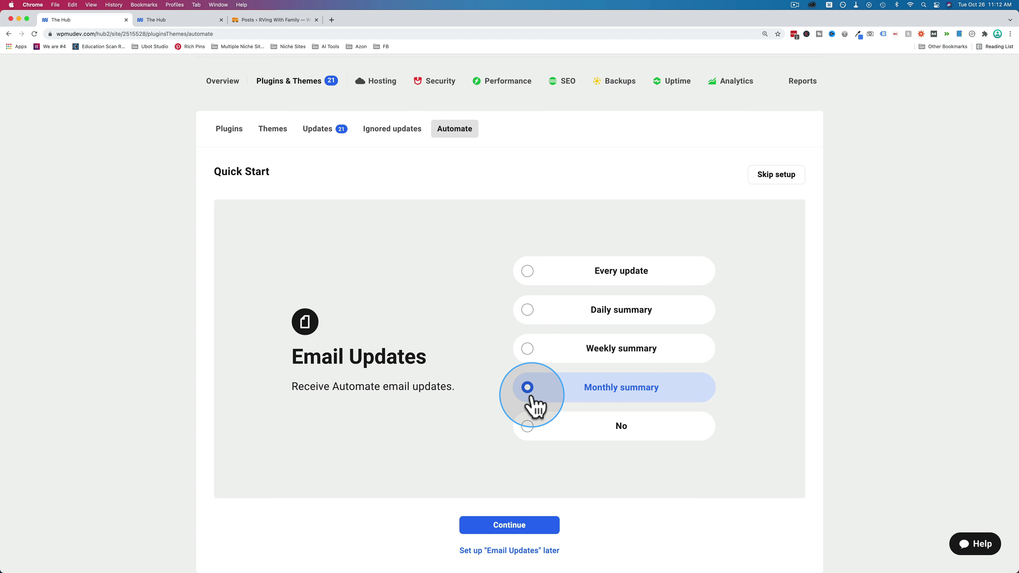
click(529, 427)
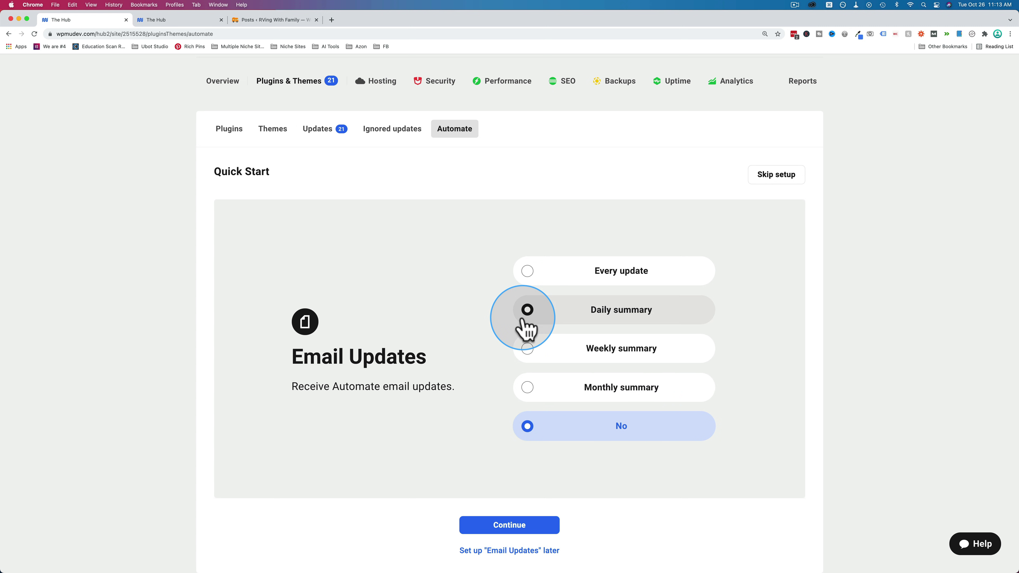
click(524, 278)
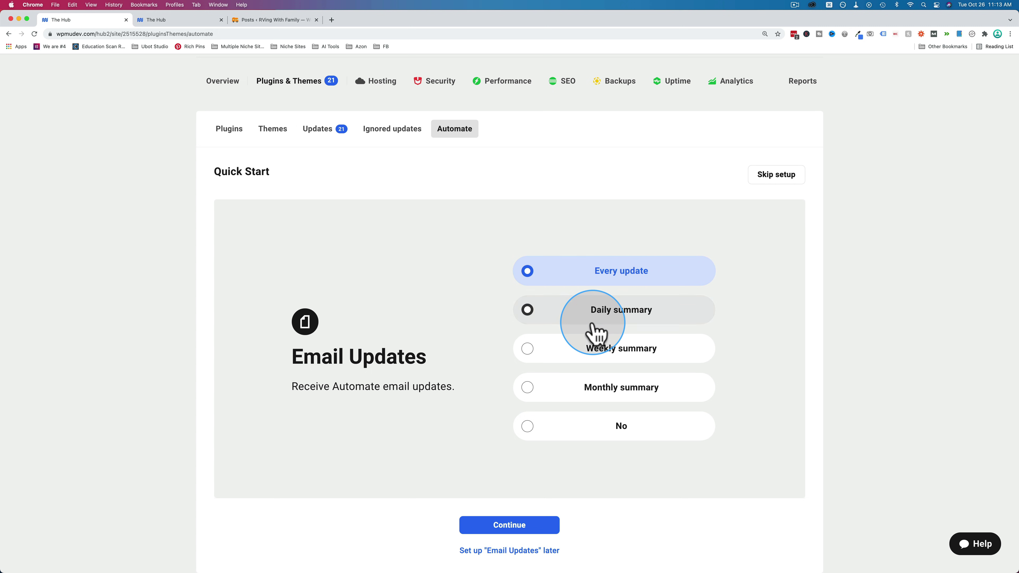
click(528, 352)
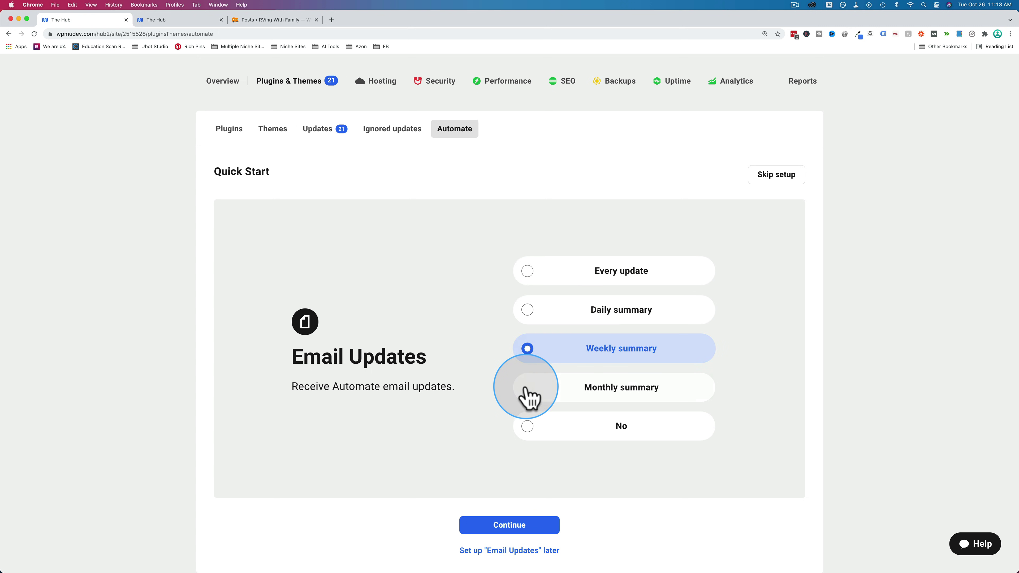
click(528, 388)
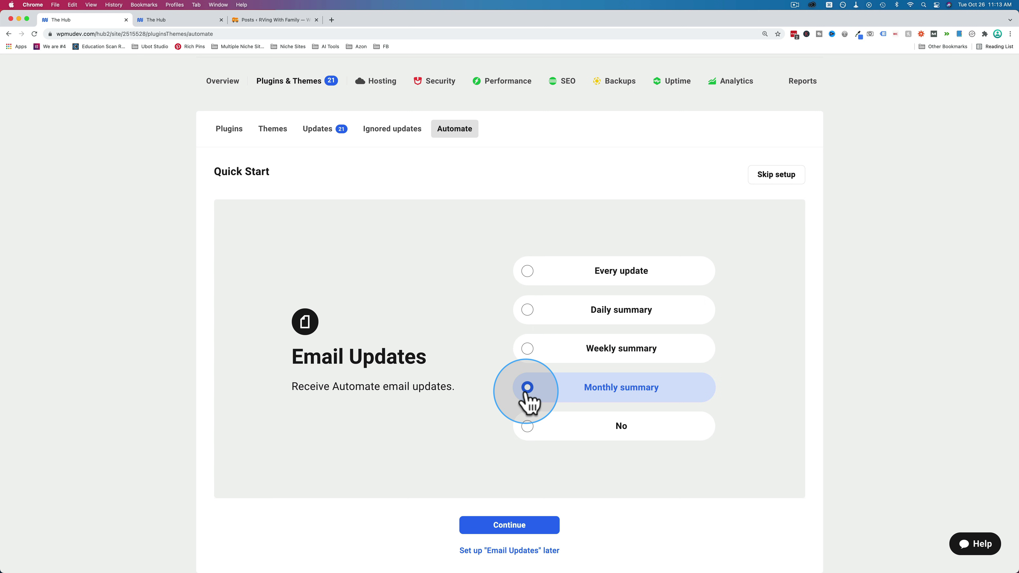
click(529, 350)
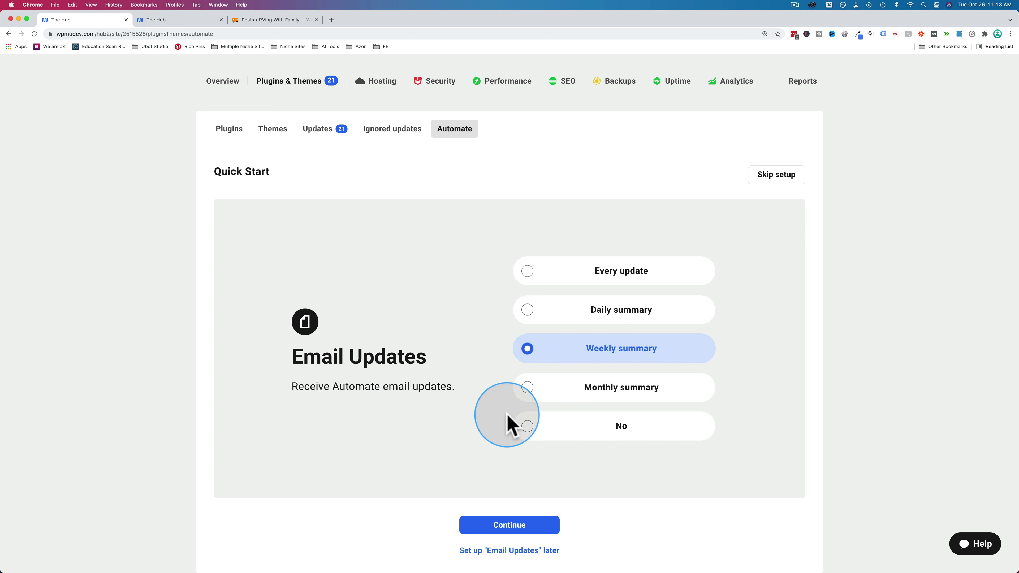
click(513, 527)
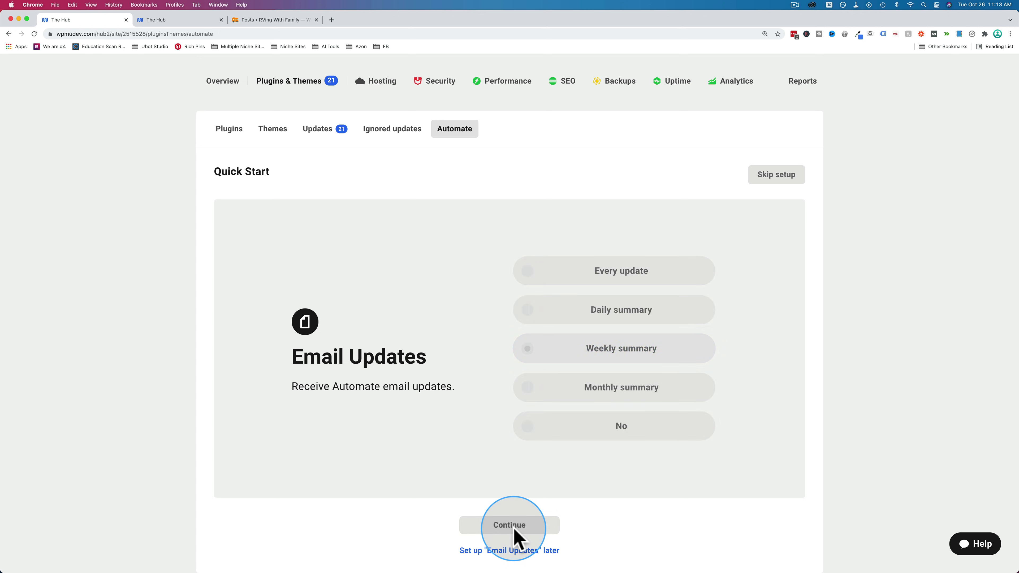
- Scroll the Automate overview to check the Sun 12am schedule, Auto Backup and auto-update toggles
scroll(465, 265, up, 3)
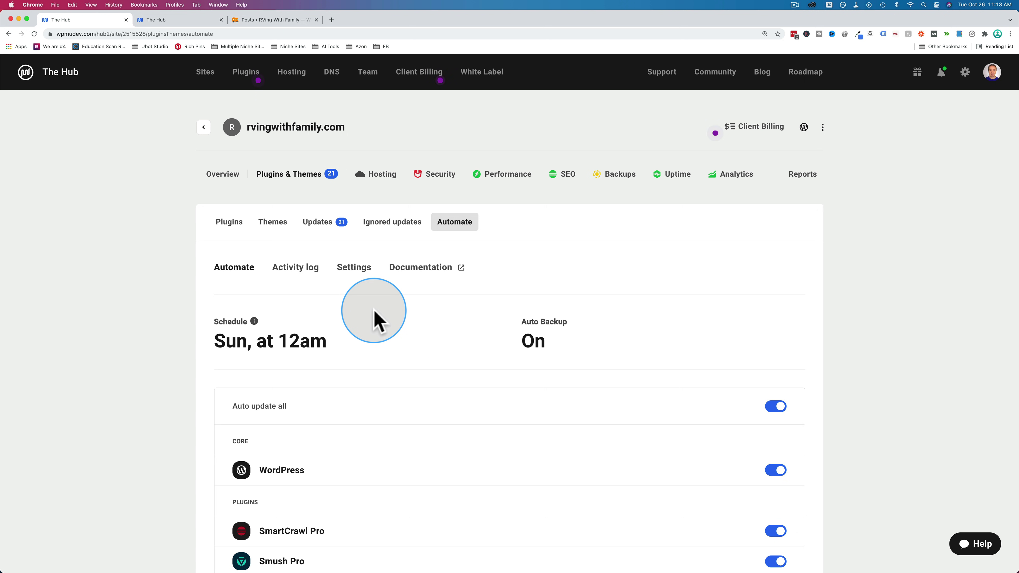
scroll(375, 320, down, 2)
drag(376, 320, 193, 307)
drag(517, 334, 574, 312)
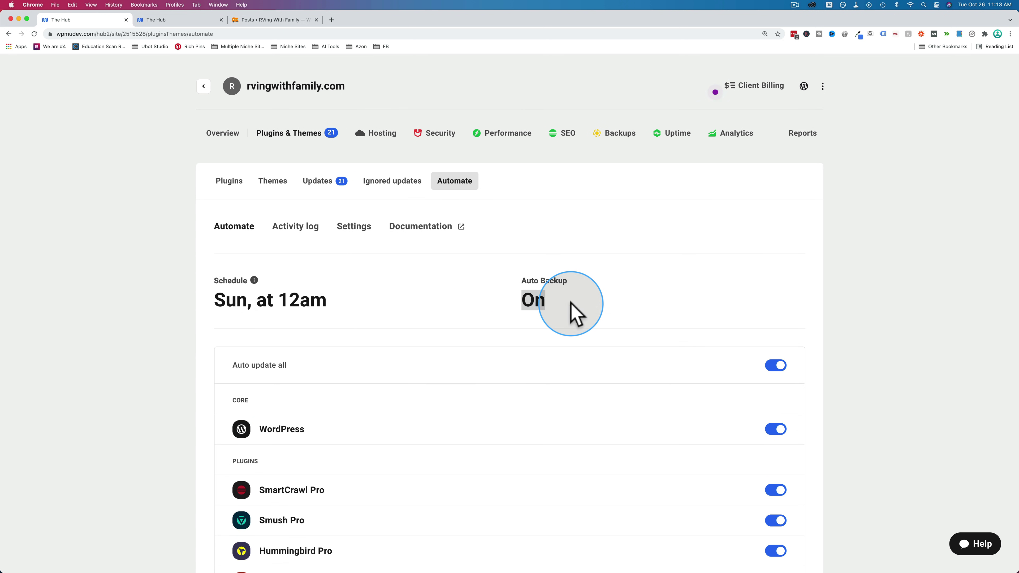
scroll(449, 334, down, 5)
scroll(446, 333, down, 1)
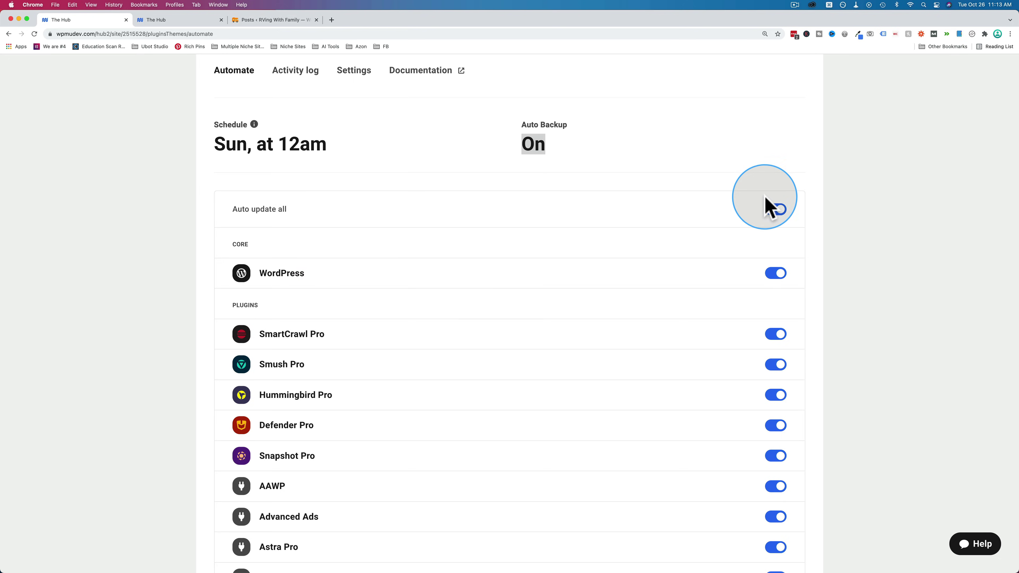
scroll(775, 414, down, 20)
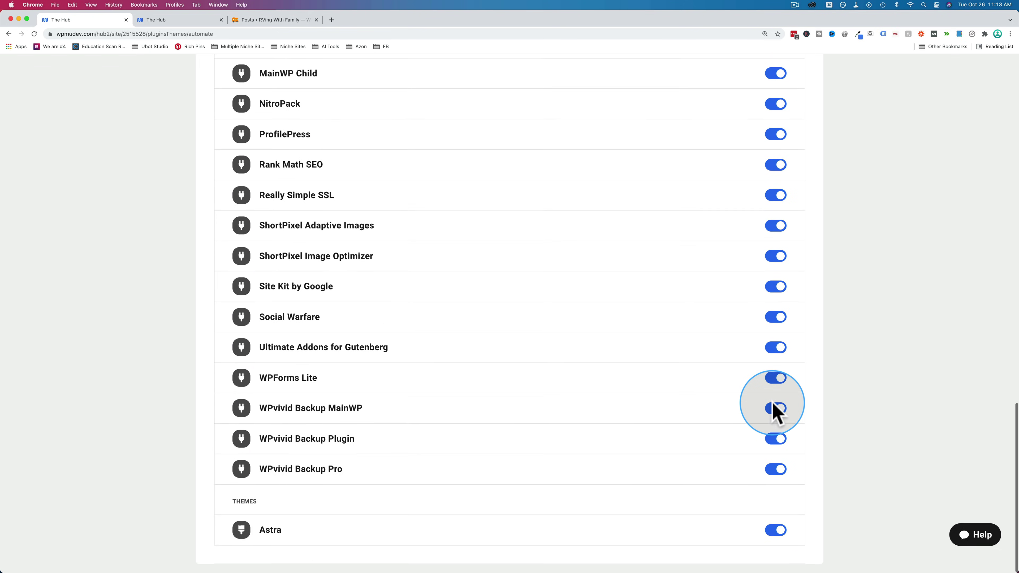
scroll(774, 414, up, 20)
scroll(773, 413, up, 9)
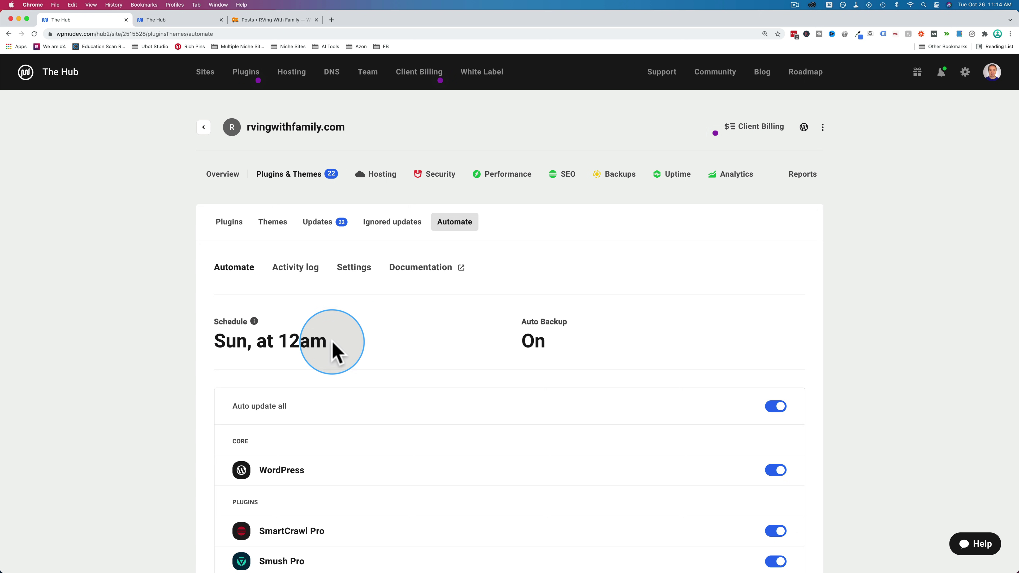
- Reschedule Automate update checks to Wednesday at 12am and bring up the pending Updates list
click(355, 274)
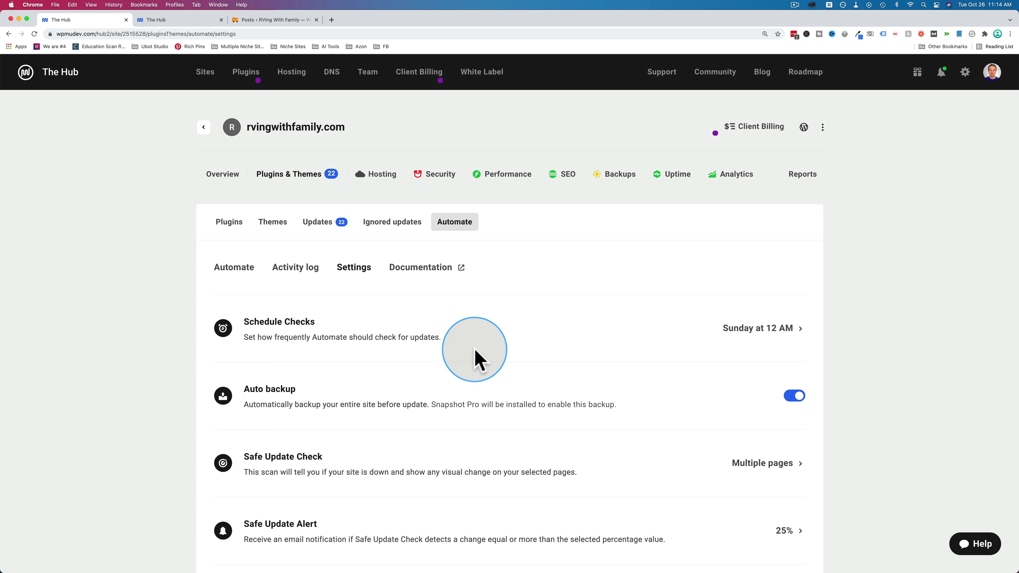
click(747, 333)
click(405, 193)
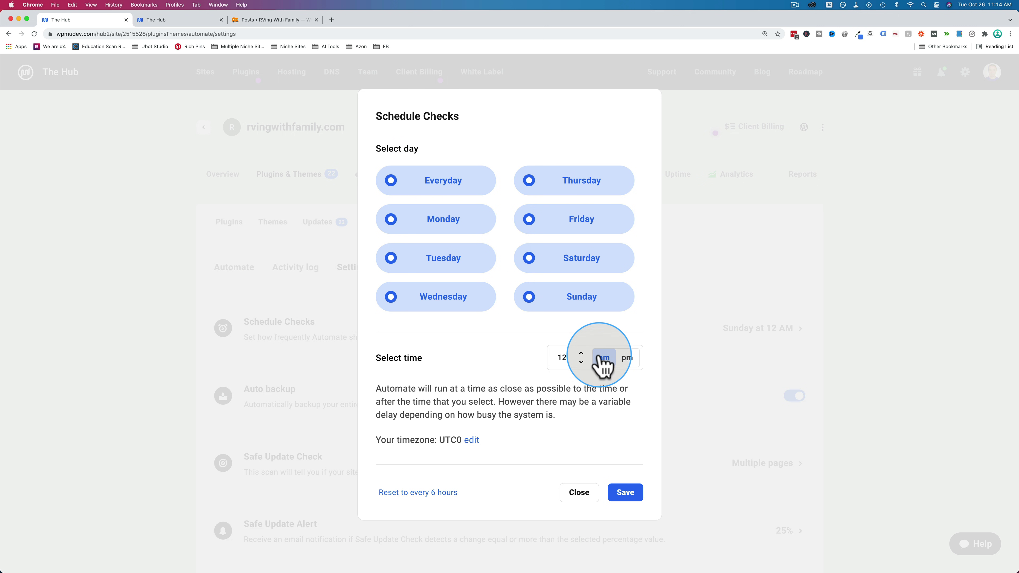
click(627, 497)
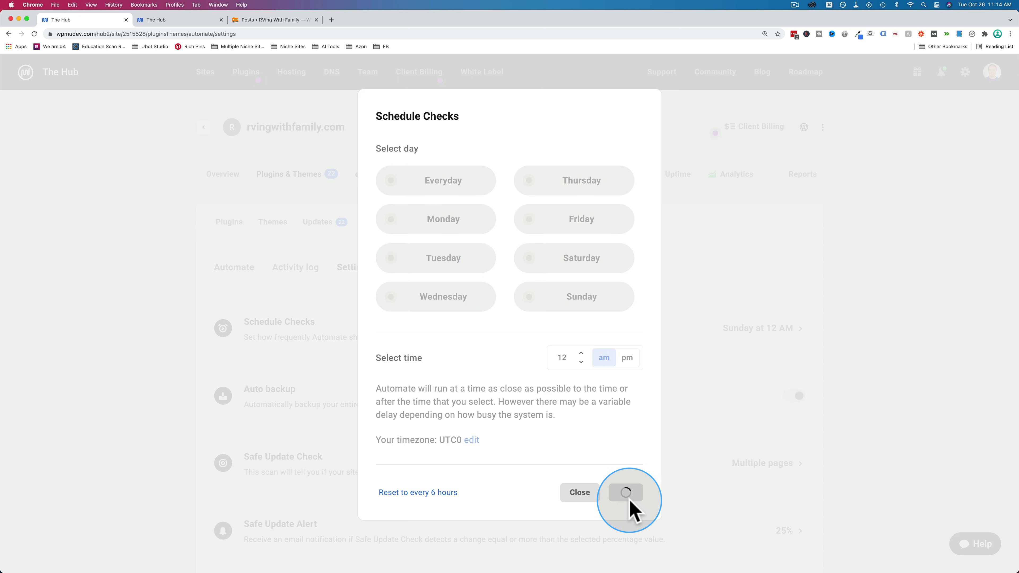
click(234, 267)
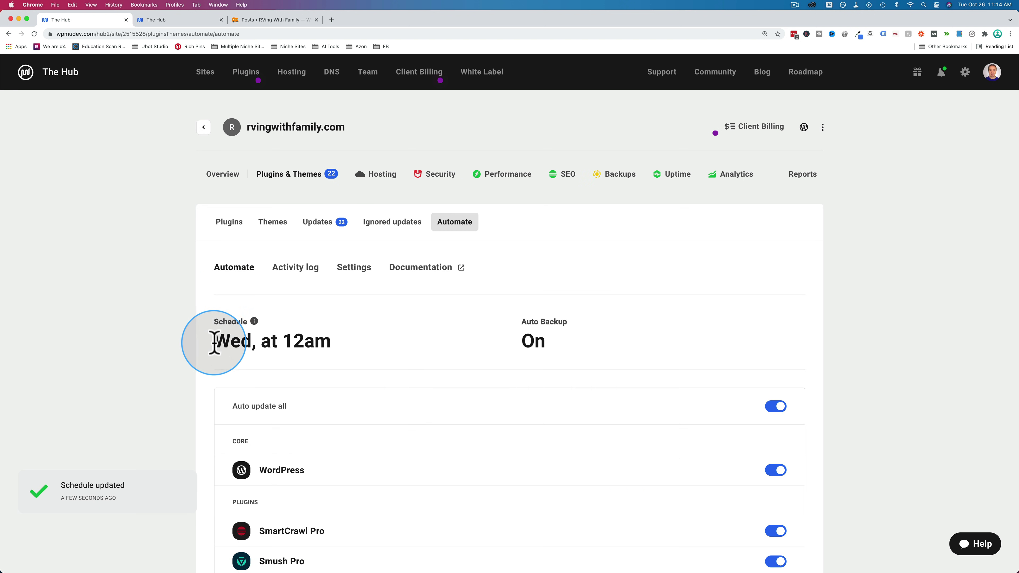
triple_click(273, 336)
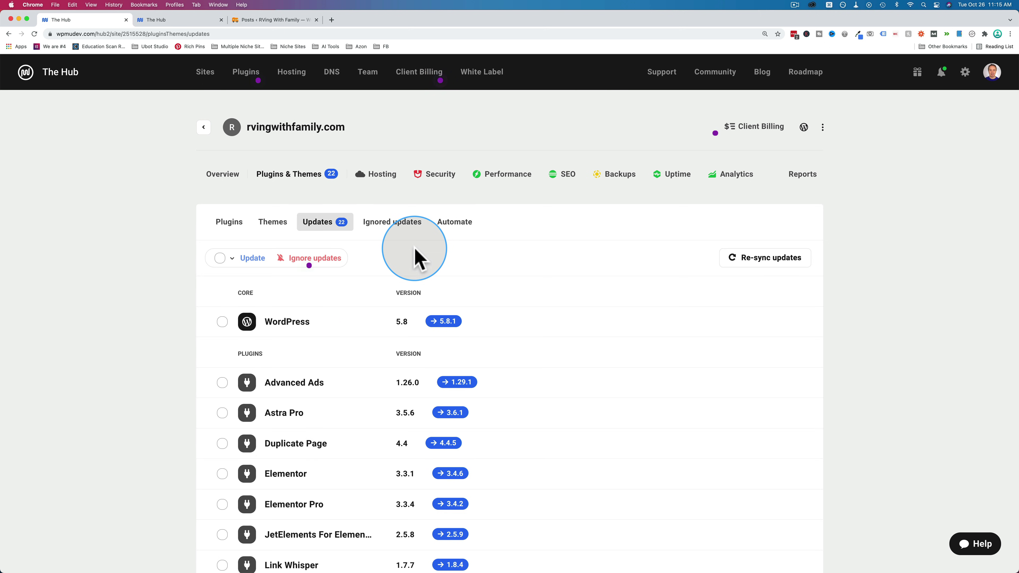
- Scroll the 22 pending updates, from core 5.8.1 to Astra 3.7.3, then return to My Sites
scroll(415, 257, down, 5)
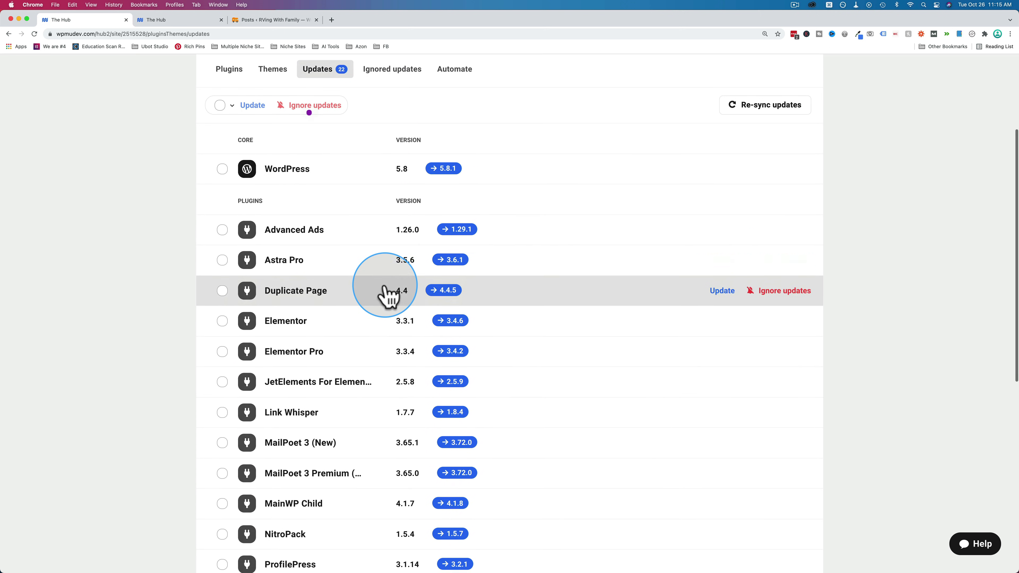
scroll(387, 296, down, 10)
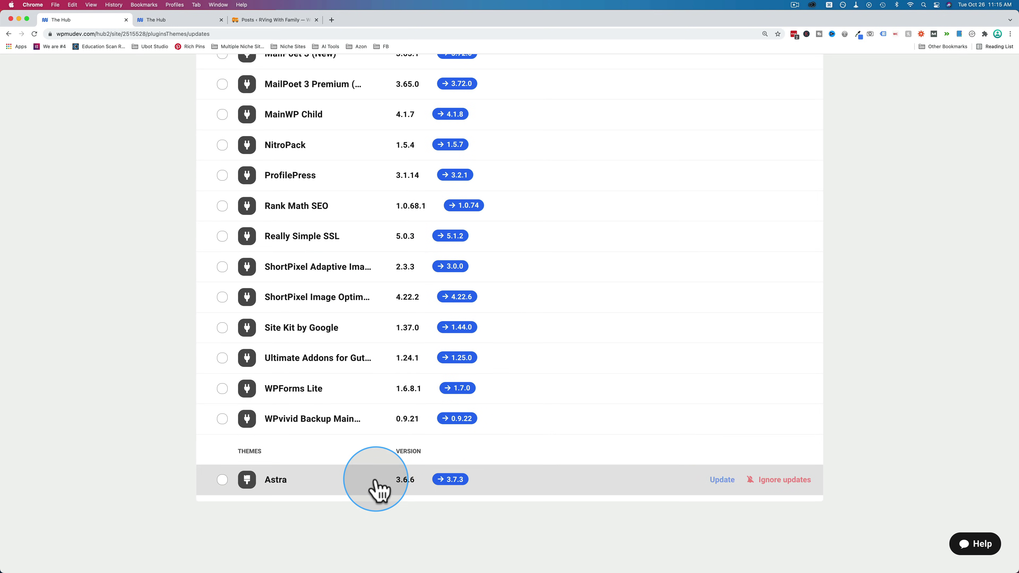
scroll(376, 494, up, 15)
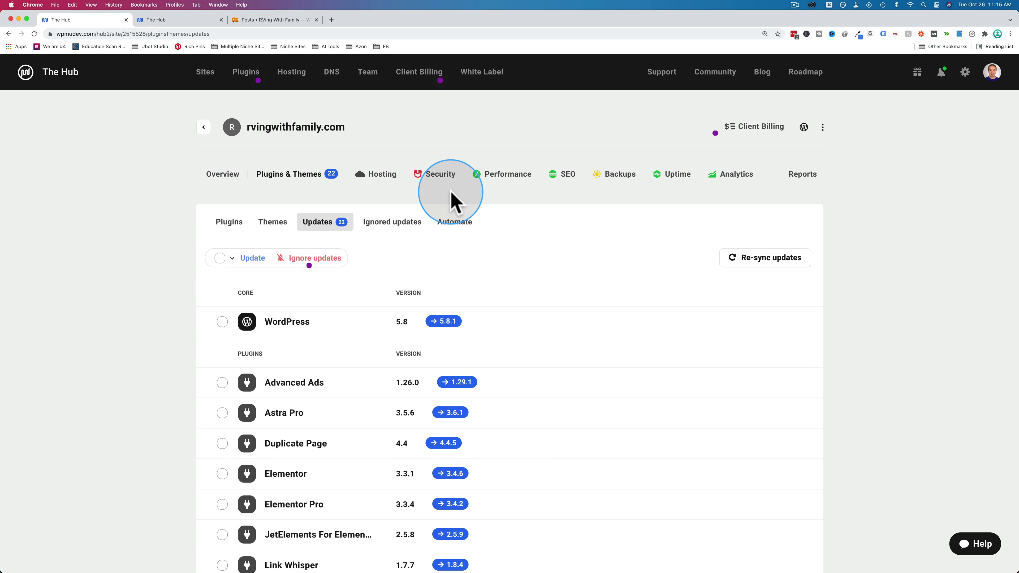
click(203, 127)
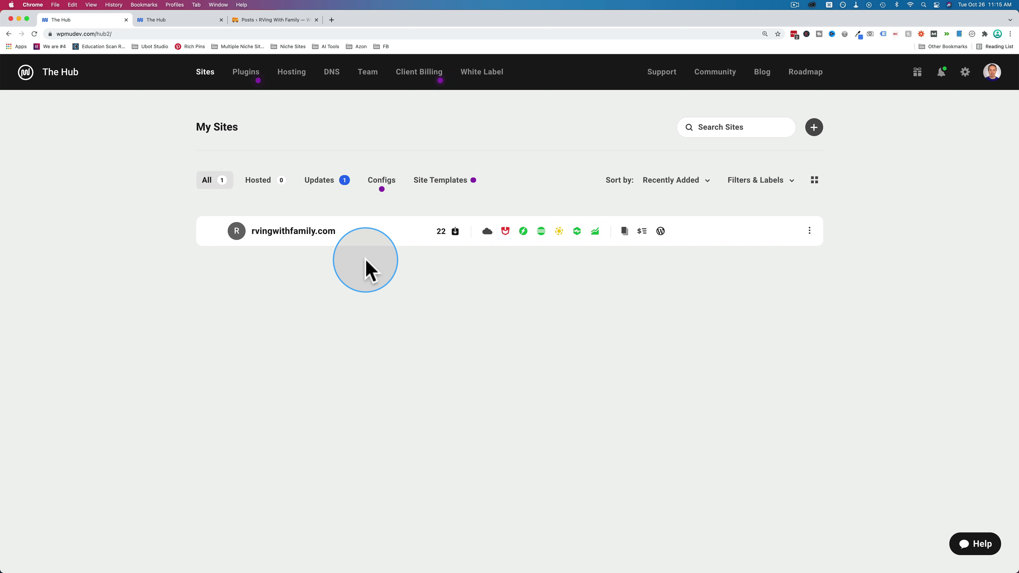
click(311, 236)
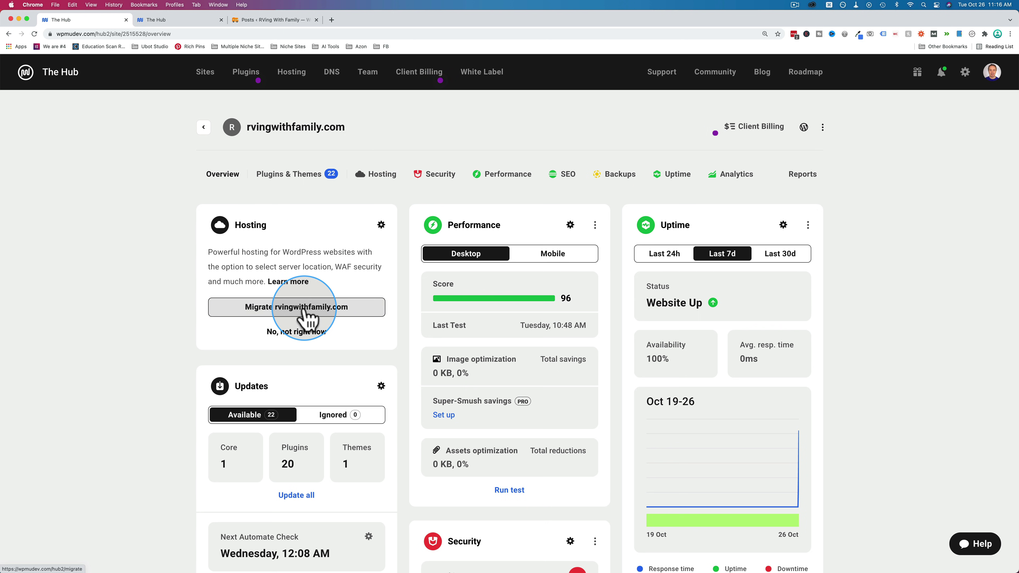
click(204, 127)
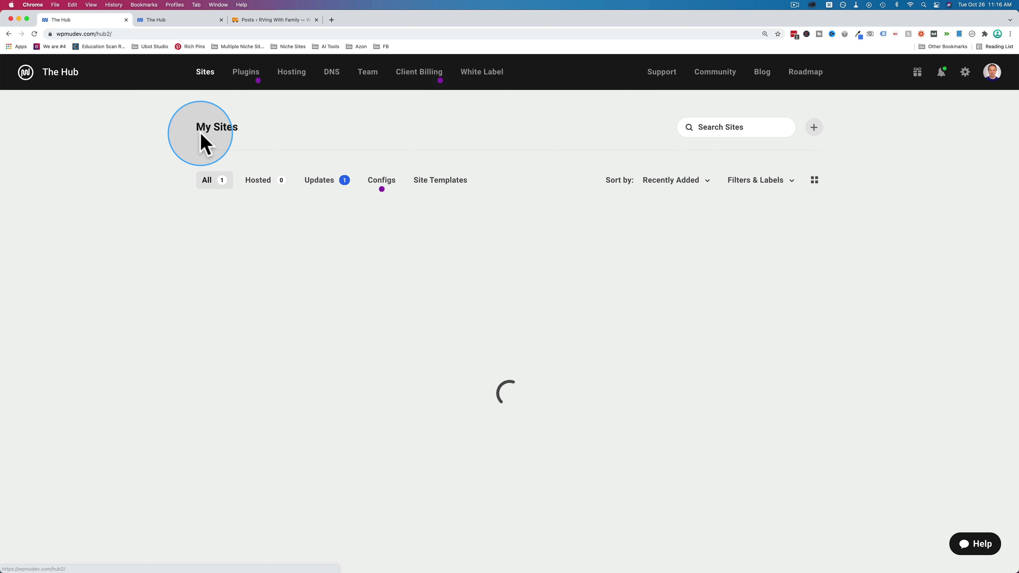
- Start adding a new hosted site and choose Create from template
click(814, 127)
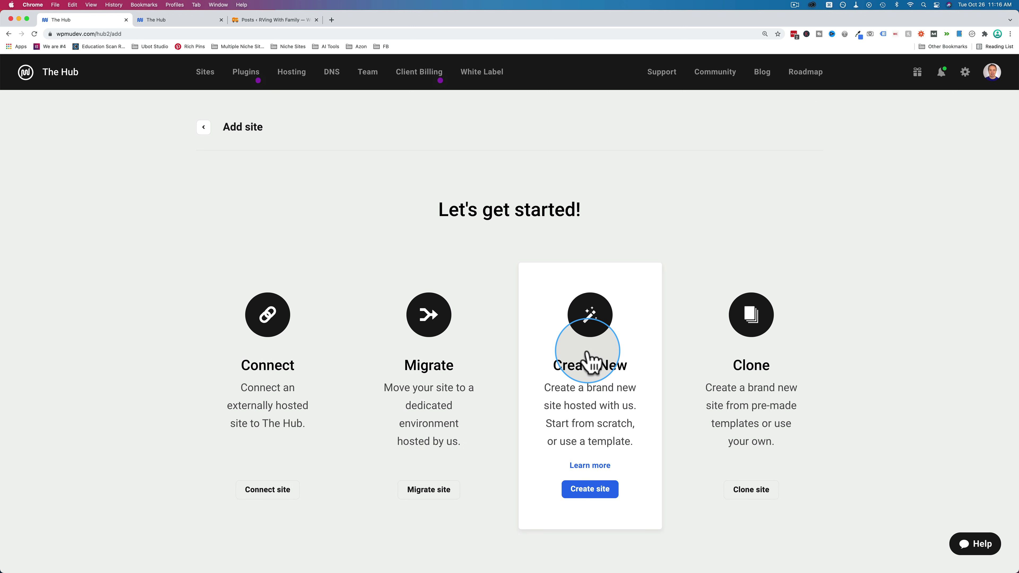
click(588, 363)
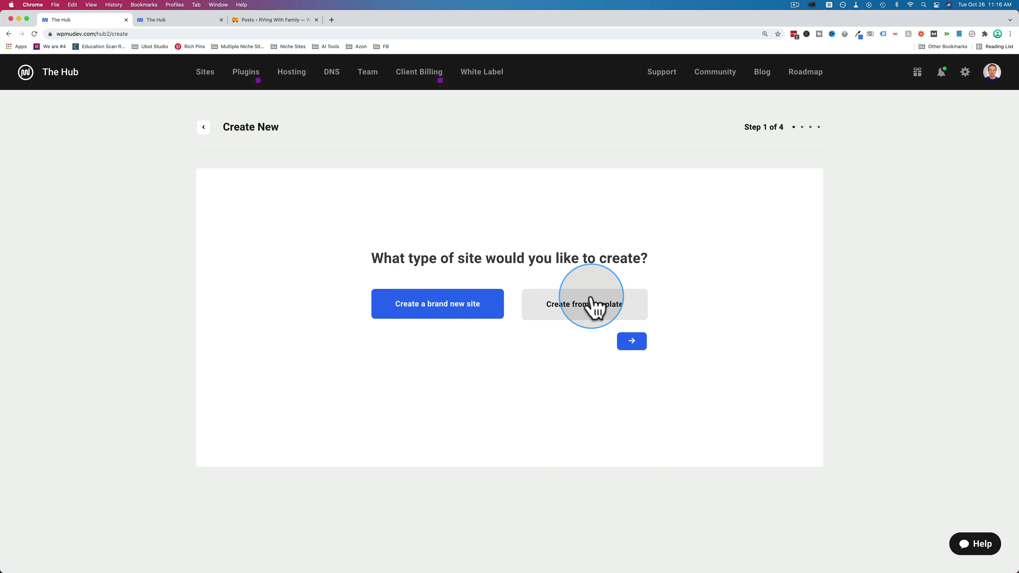
click(564, 311)
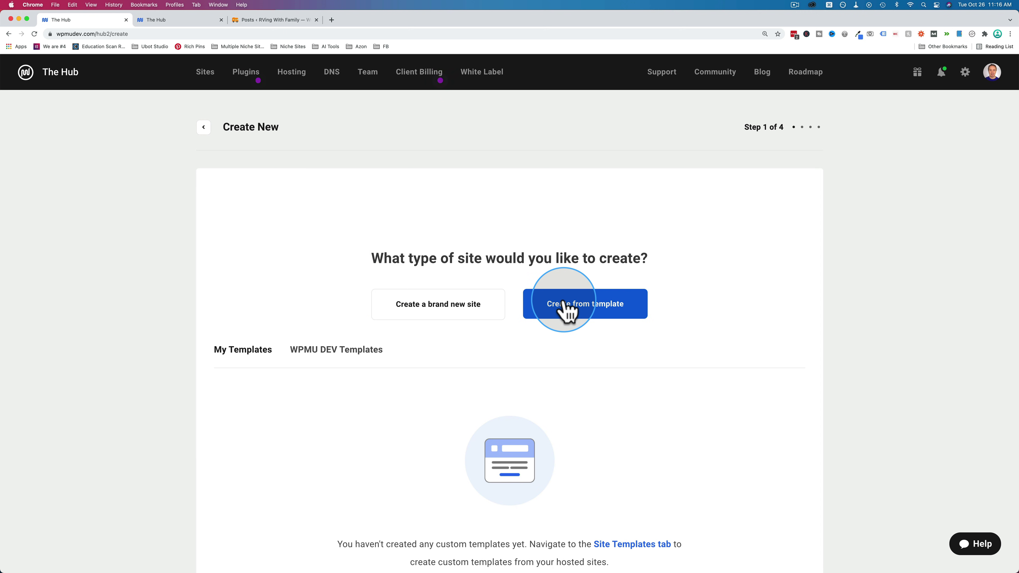
scroll(345, 234, down, 5)
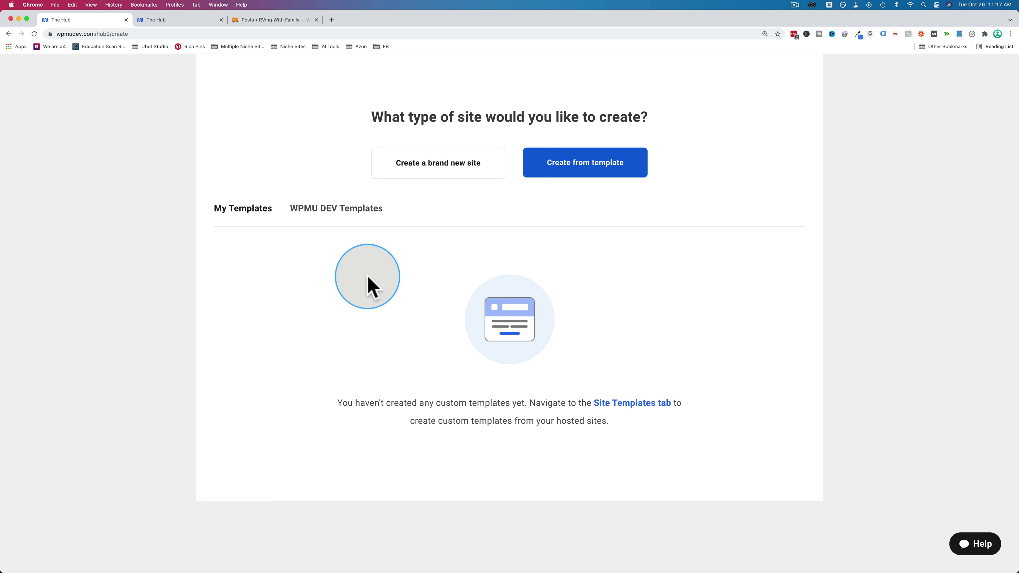
- Browse the WPMU DEV Templates and My Templates tabs, then pick Create a brand new site
click(337, 210)
scroll(330, 305, down, 3)
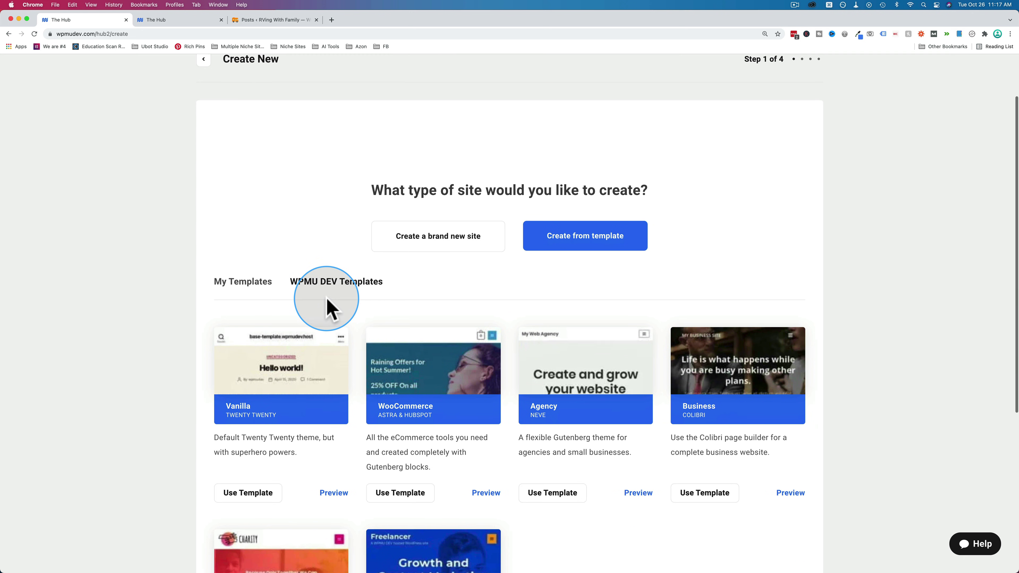
scroll(341, 307, down, 1)
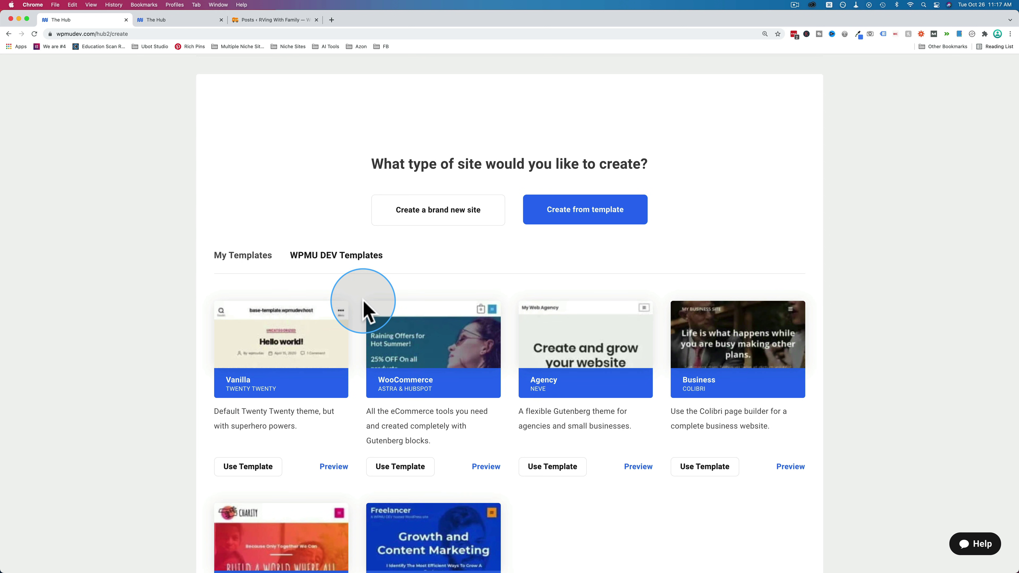
scroll(363, 309, down, 5)
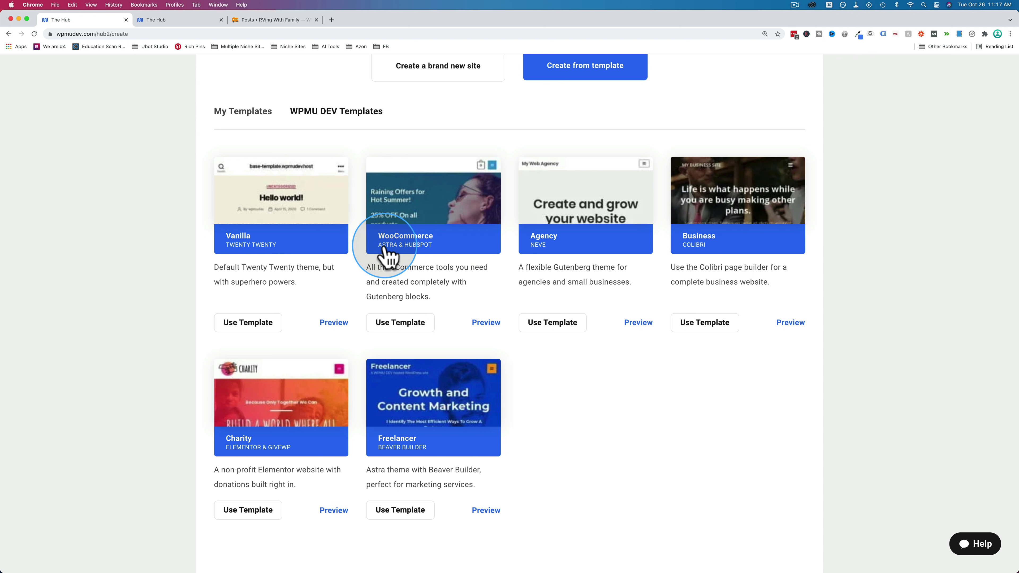
scroll(576, 264, down, 1)
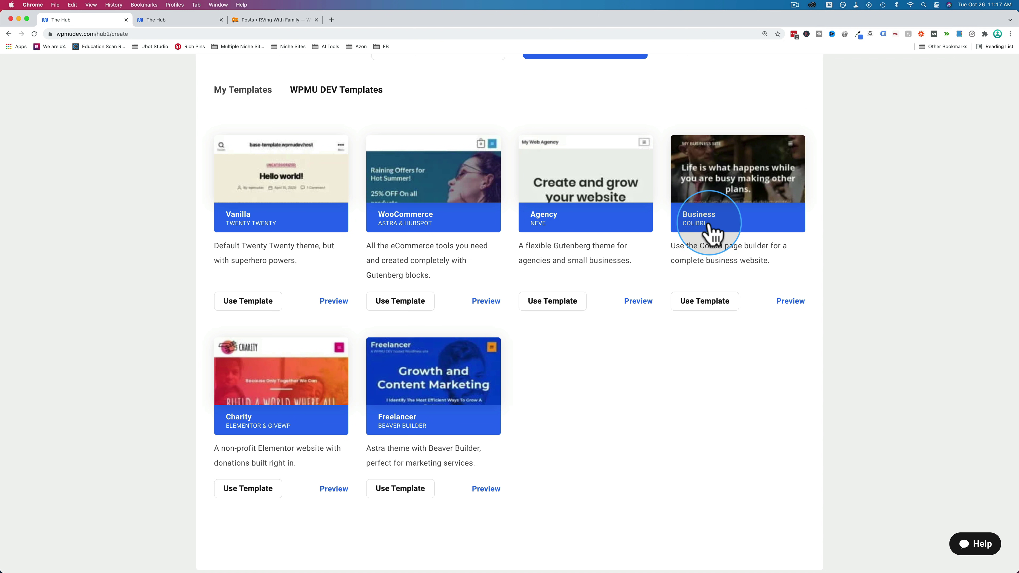
scroll(358, 395, down, 3)
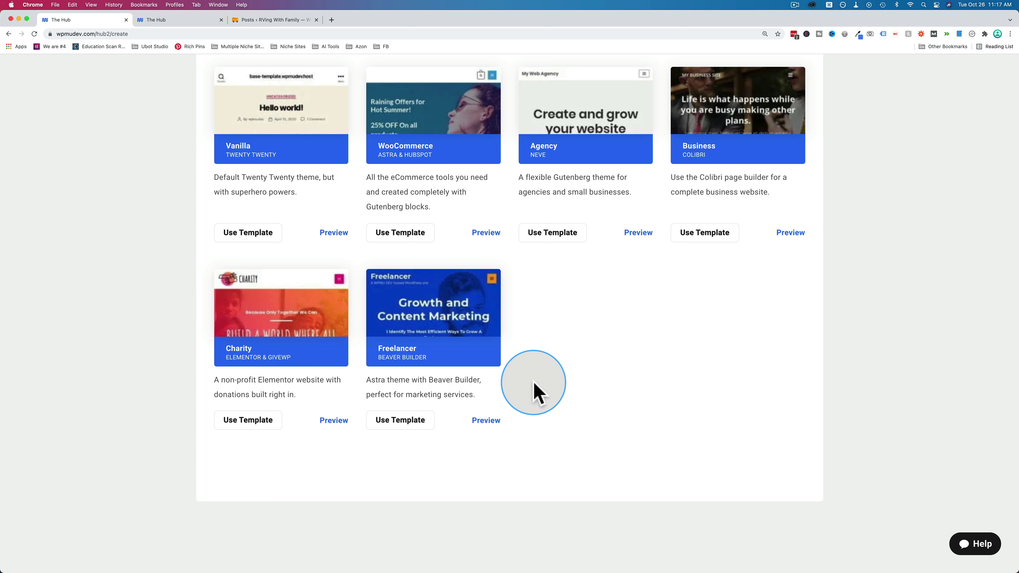
scroll(517, 405, up, 3)
scroll(506, 417, up, 1)
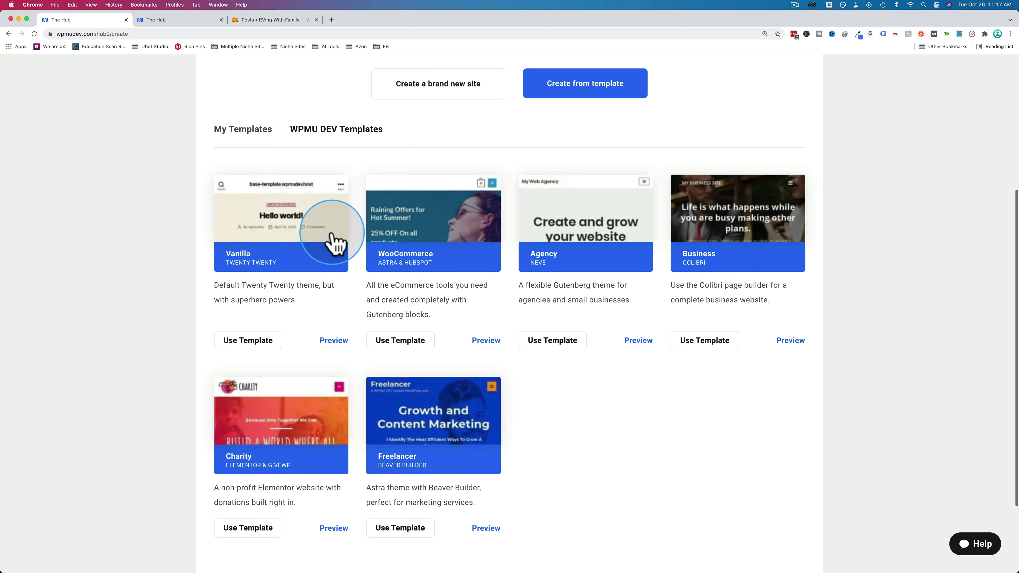
click(266, 133)
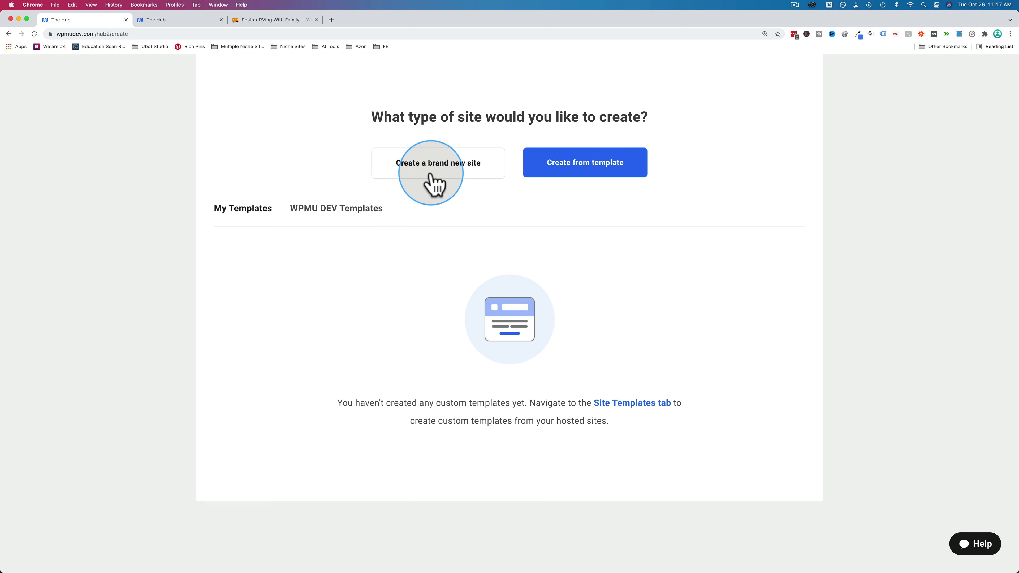
click(472, 174)
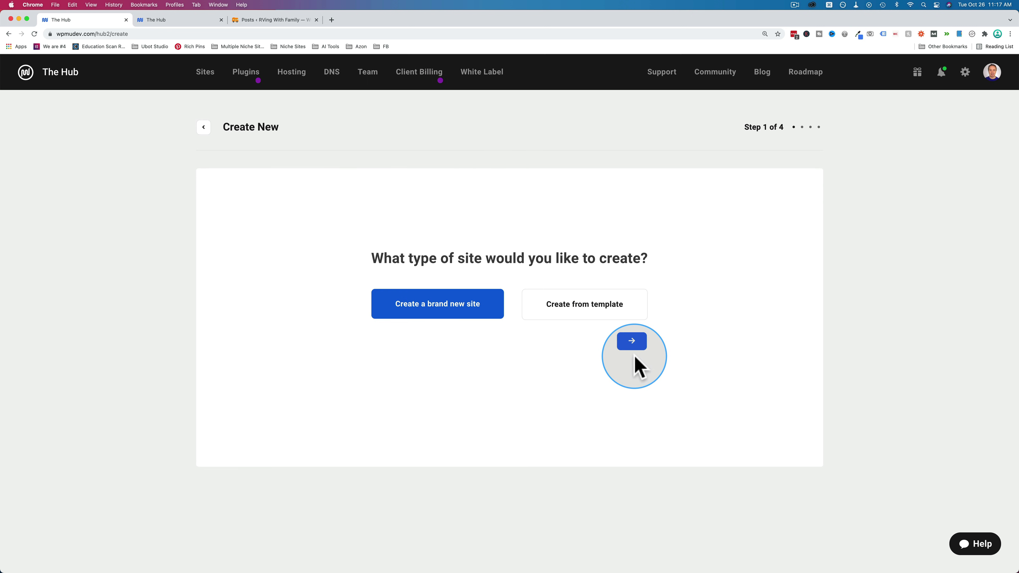
- Set the new site's temporary URL to imtestinghere.tempurl.host
click(634, 342)
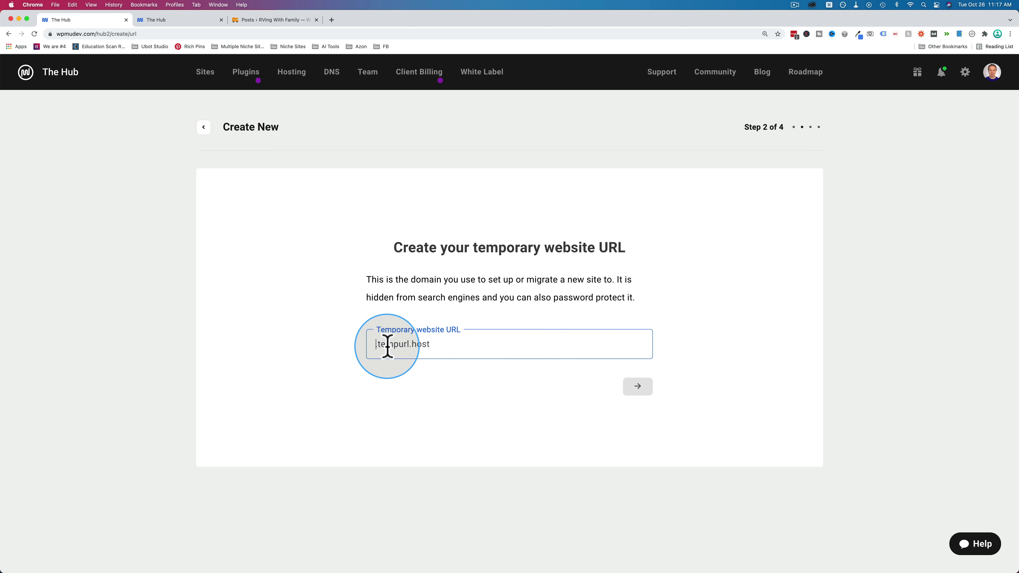
text(mtestinghere)
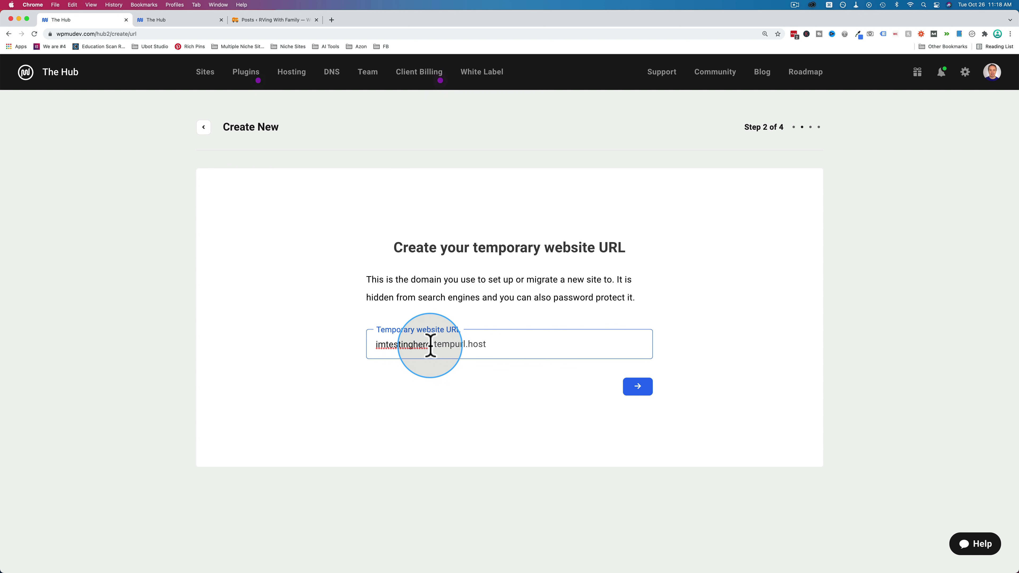
click(634, 388)
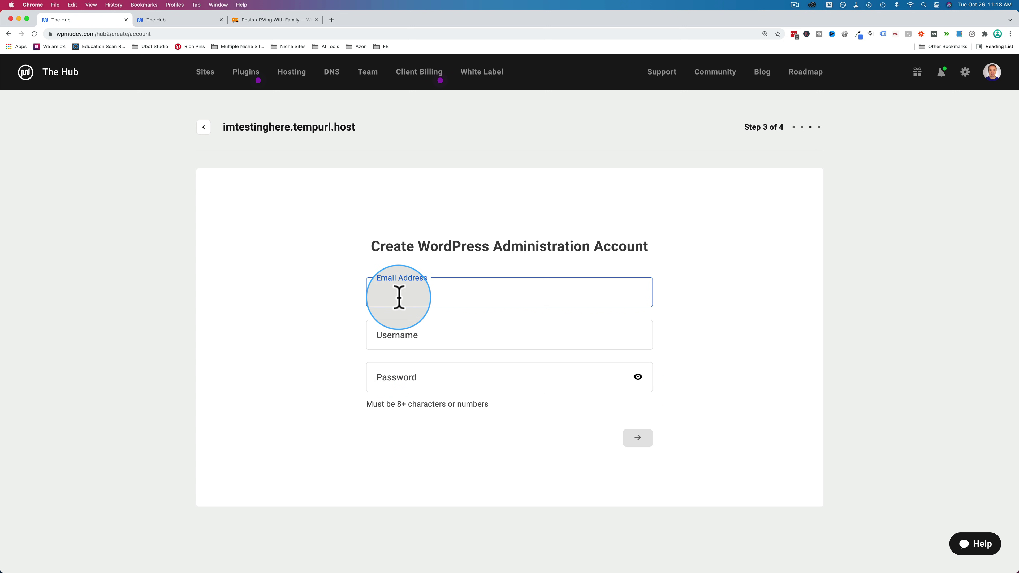
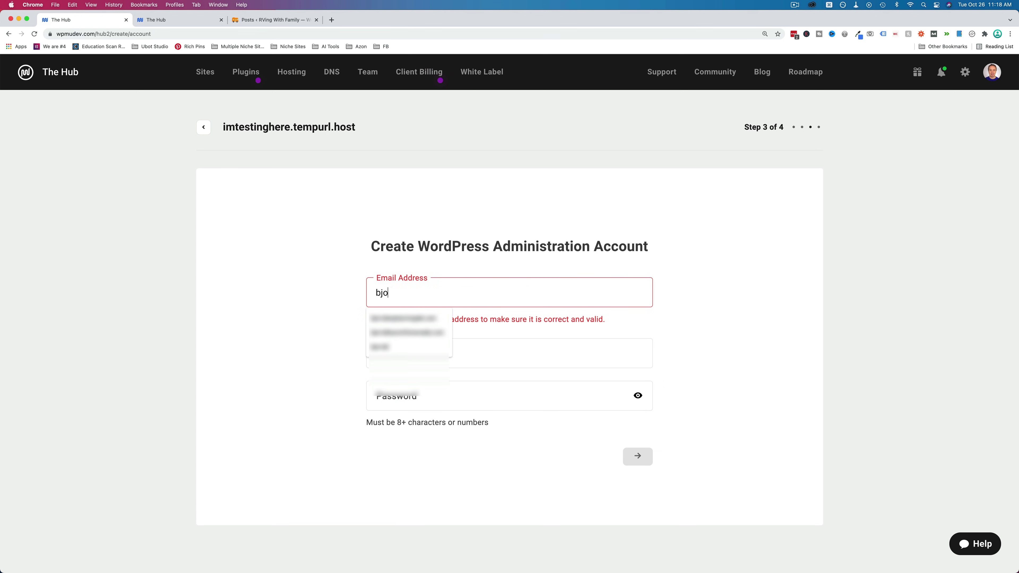
- Fill in the admin account's e-mail, username and password
click(408, 333)
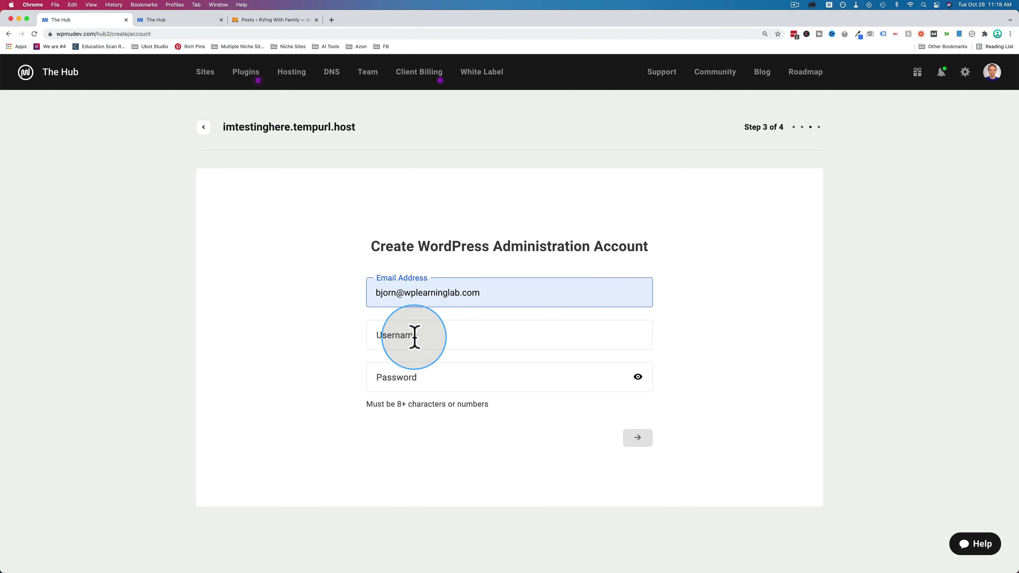
click(428, 381)
click(641, 441)
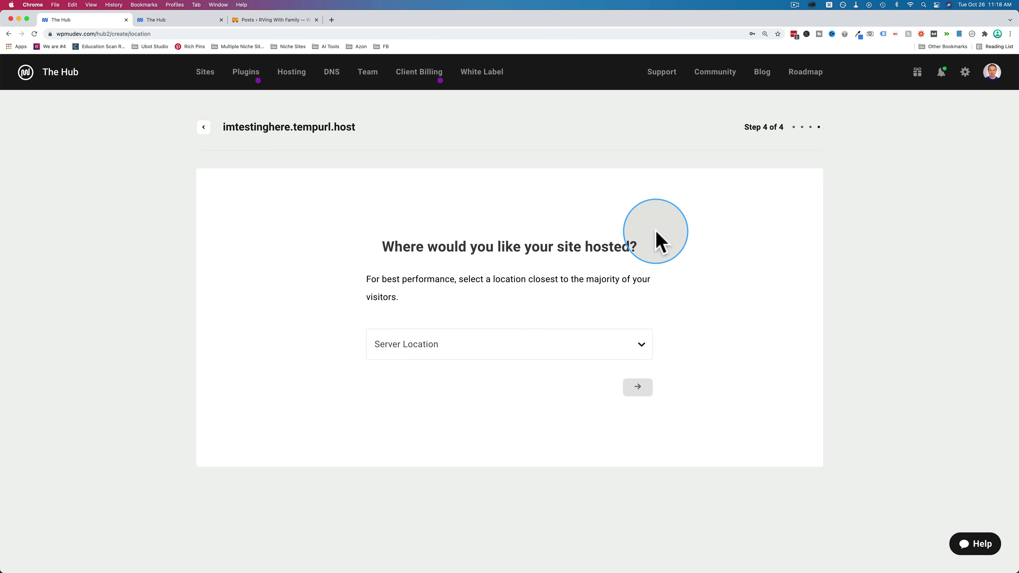
- Host the new site in United States - East
click(476, 353)
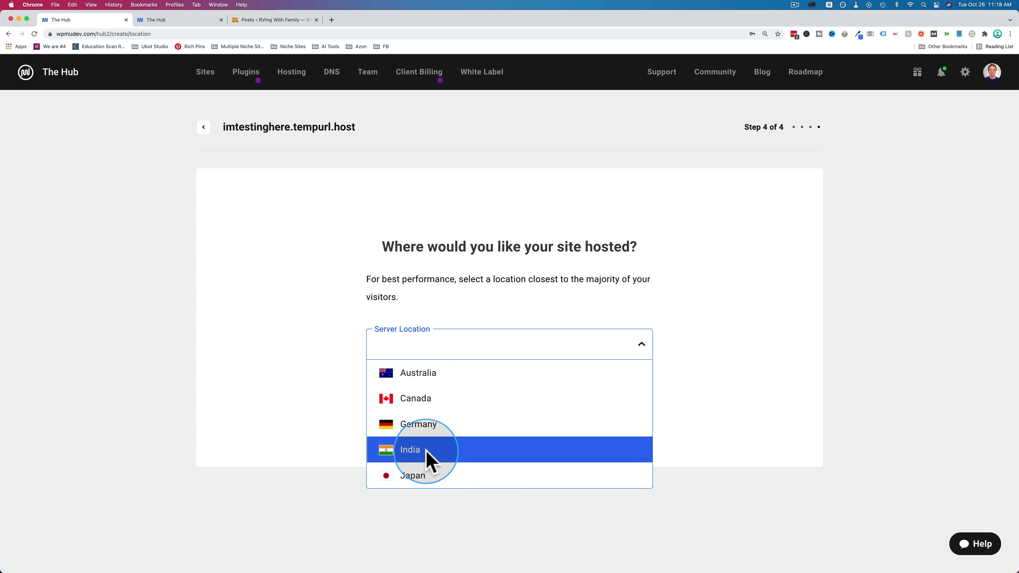
scroll(426, 453, down, 3)
scroll(426, 462, down, 3)
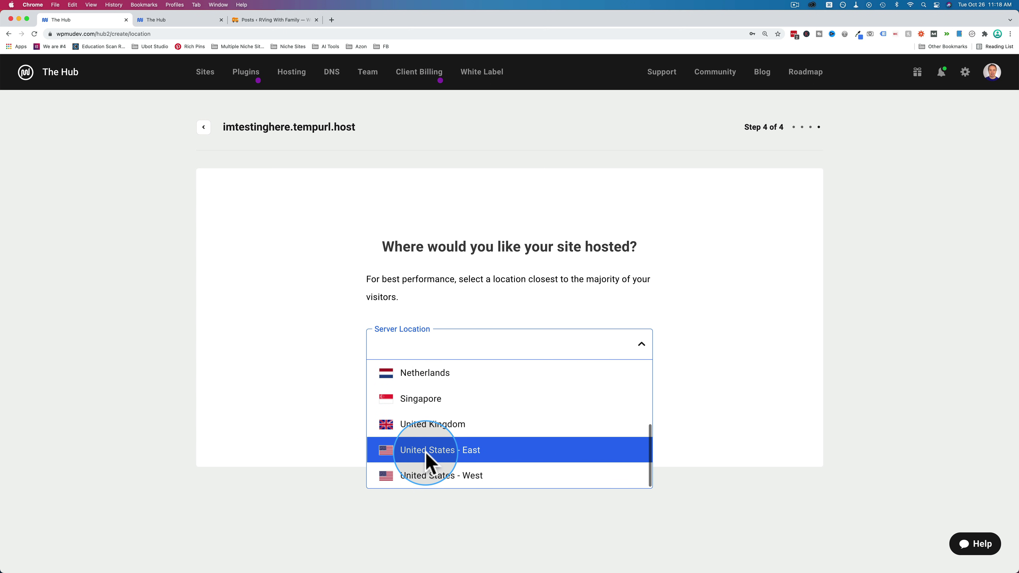
scroll(432, 482, up, 3)
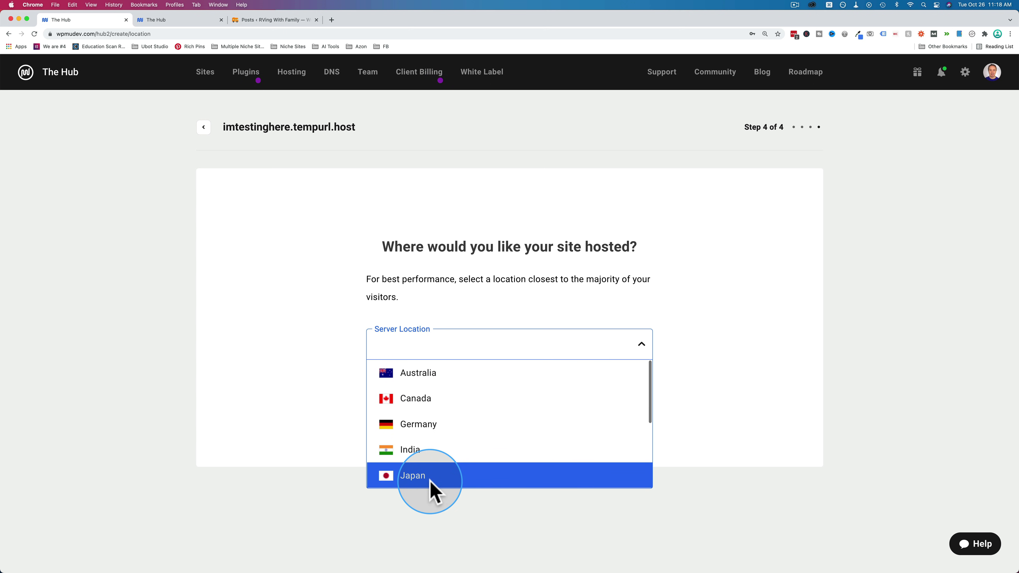
scroll(432, 481, down, 3)
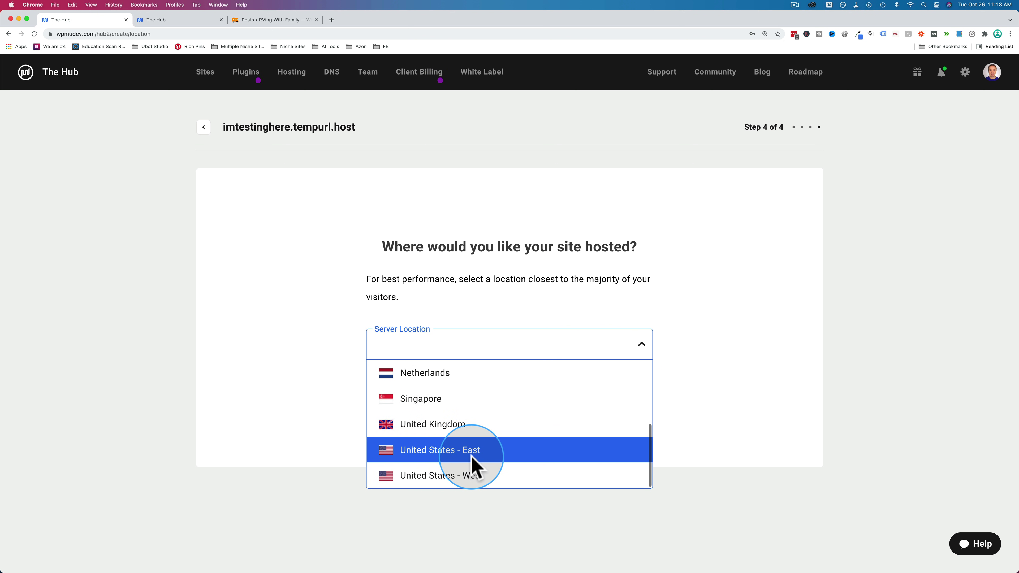
click(439, 452)
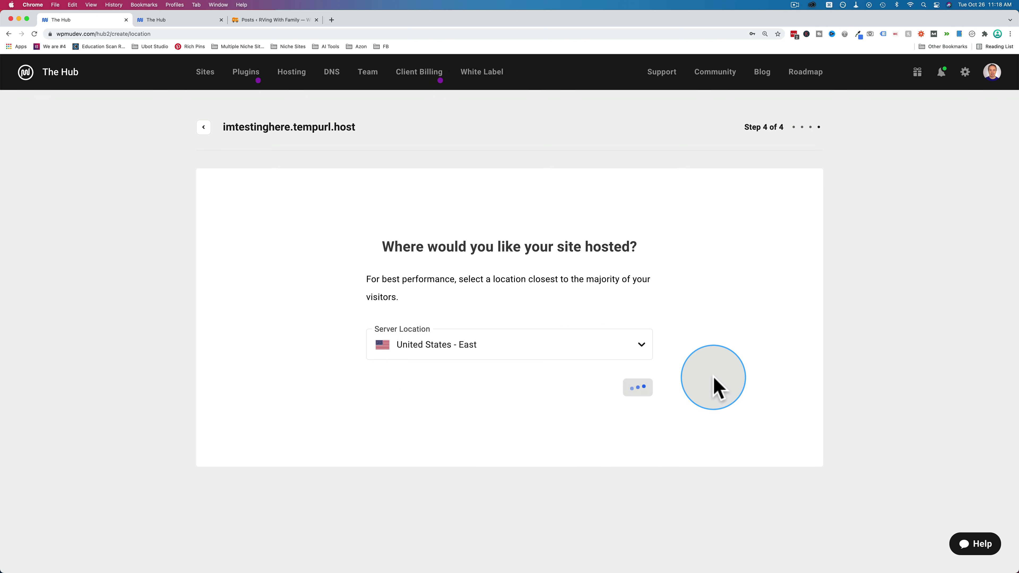
drag(746, 125, 798, 124)
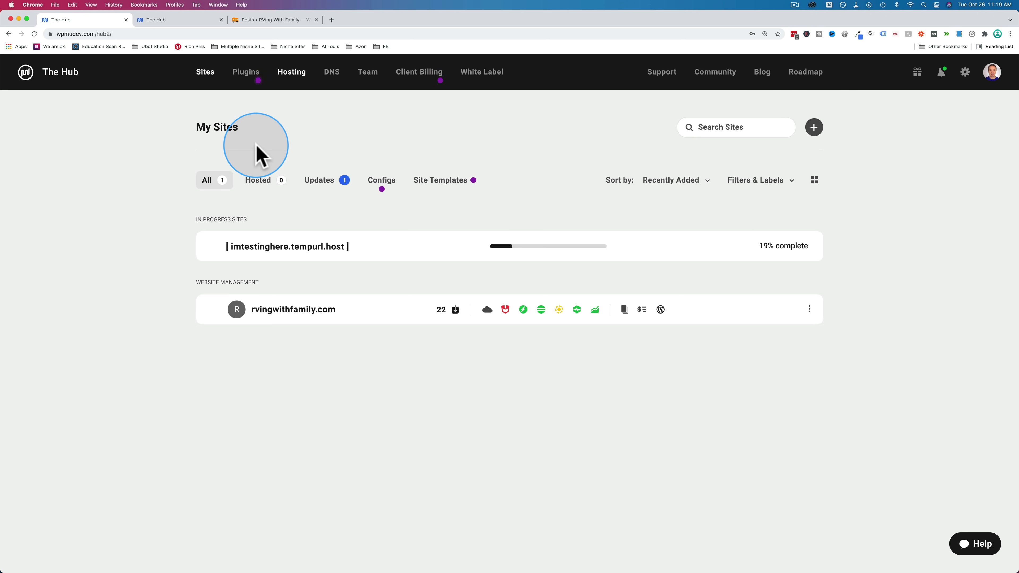
- Load wpmudev.com/hosting in a new browser tab
key(super+t)
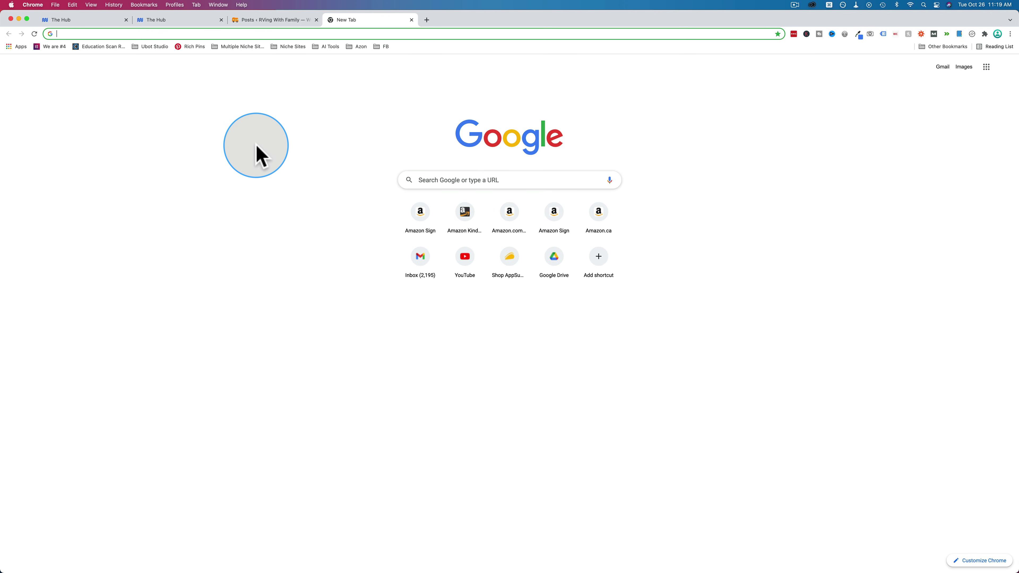
text(wpmudev.com/hosting/)
key(Return)
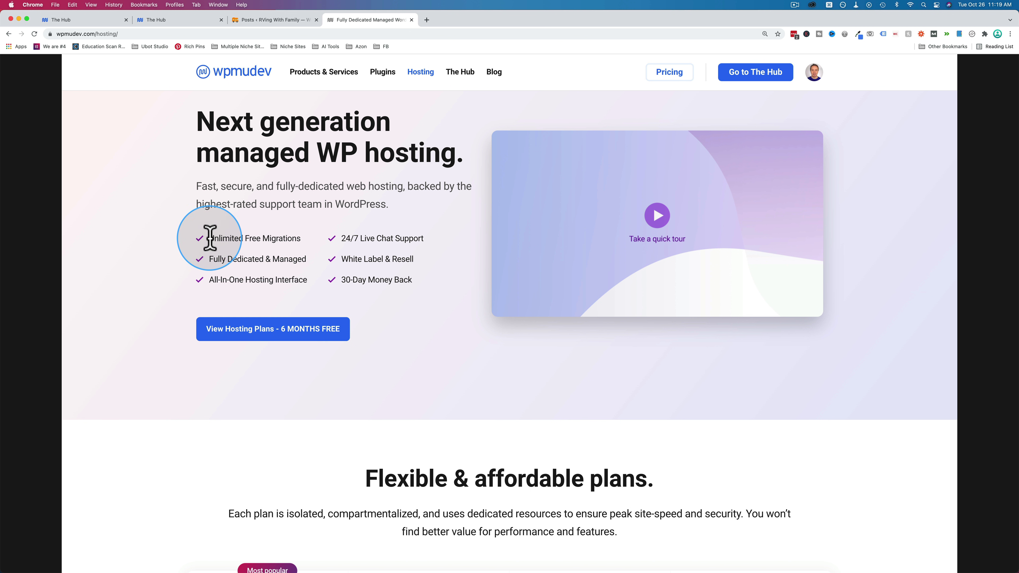
- Highlight hosting features: Free Migrations, Dedicated & Managed, All-In-One Interface, Live Chat, White Label
drag(207, 236, 315, 247)
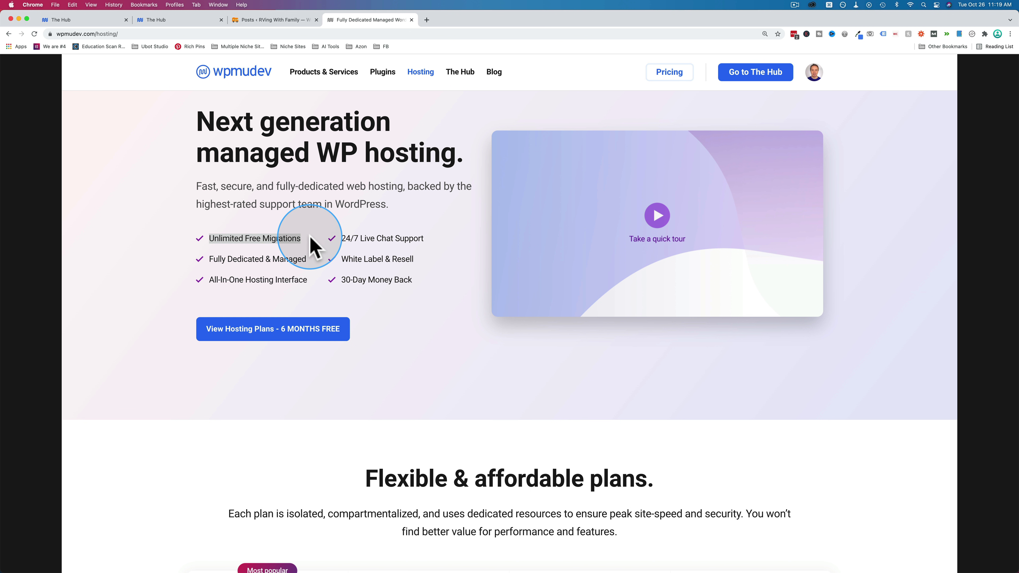
drag(206, 237, 312, 249)
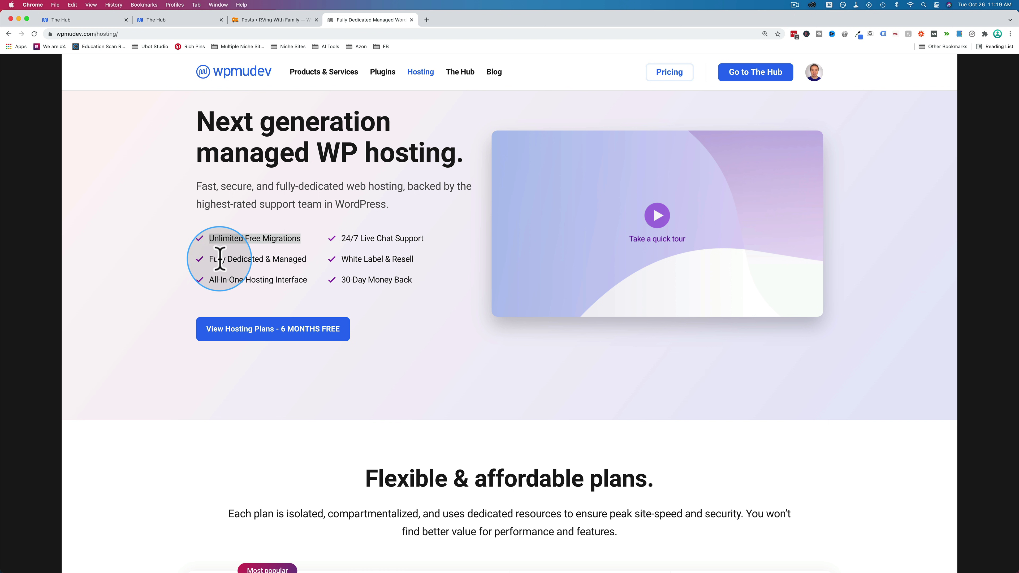
drag(208, 259, 334, 256)
drag(209, 280, 290, 276)
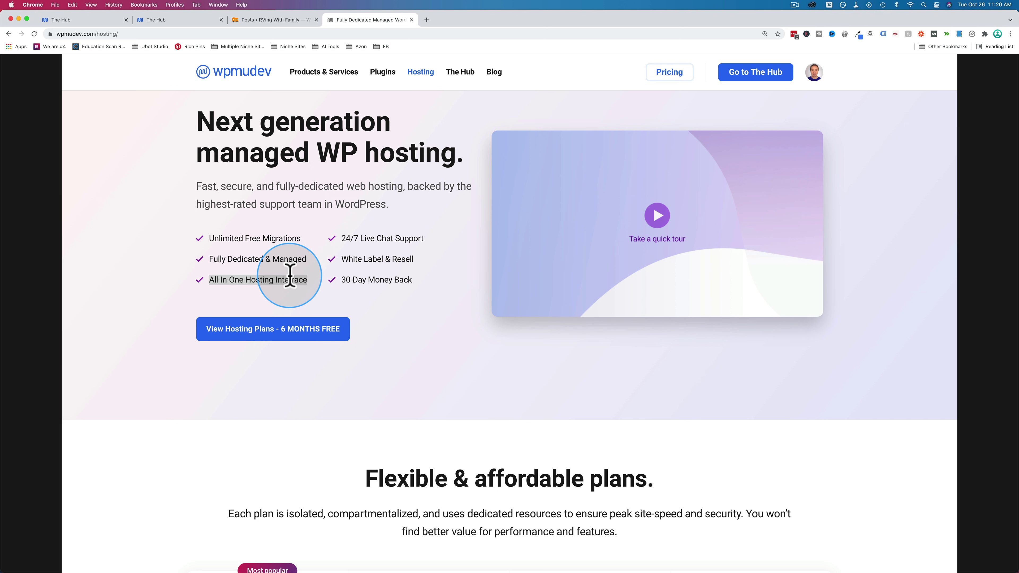
drag(342, 239, 448, 245)
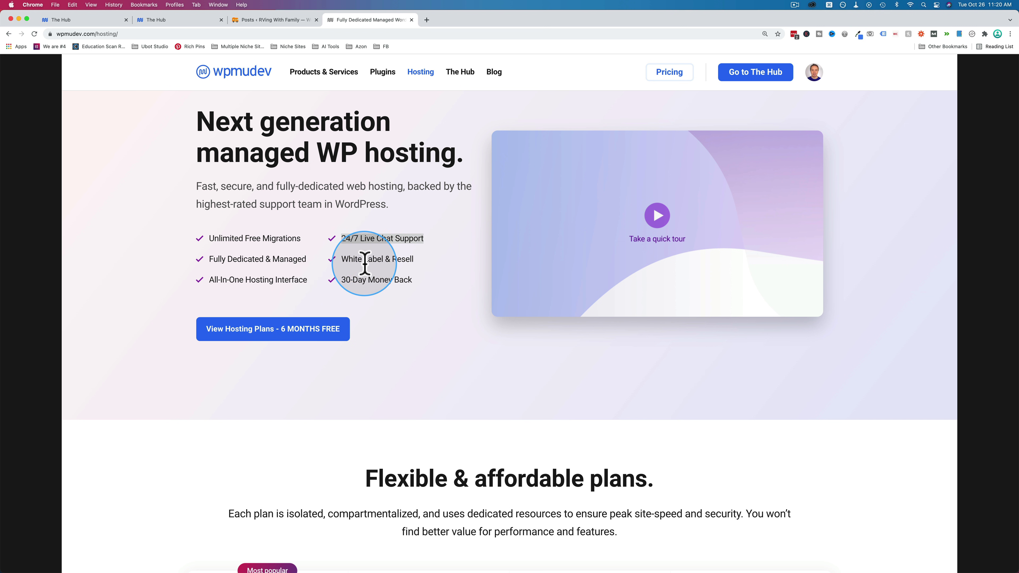
drag(341, 259, 449, 268)
drag(342, 281, 432, 289)
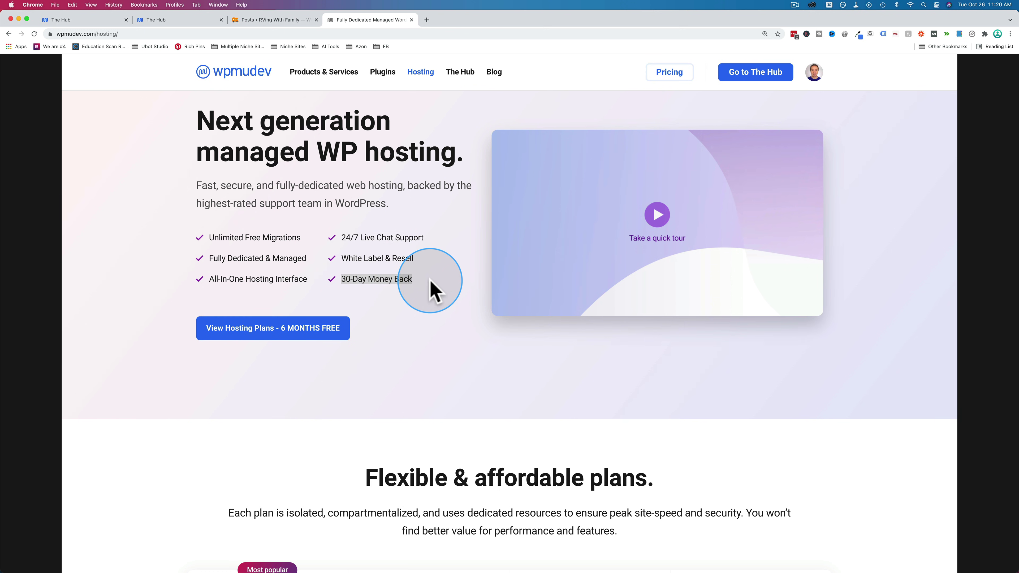
- Scroll to the pricing table and highlight the $10 Bronze plan's top rows, including vCPU
scroll(432, 265, down, 7)
scroll(431, 281, down, 5)
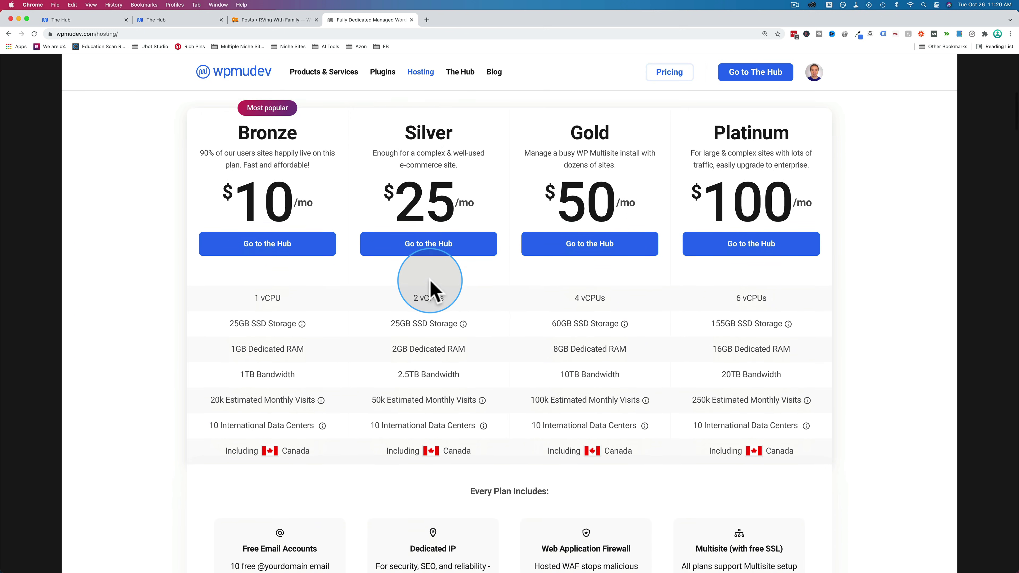
scroll(430, 281, down, 2)
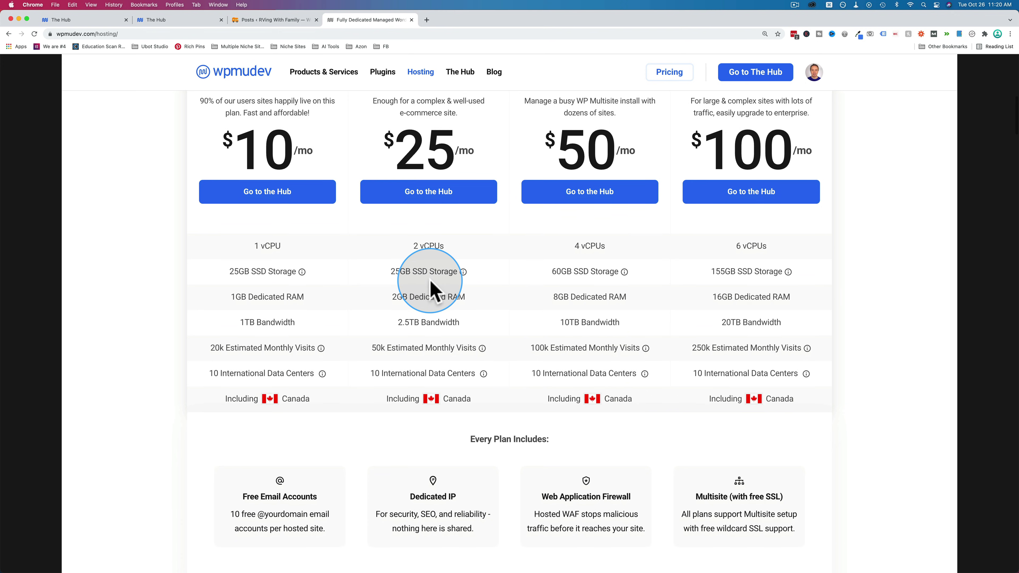
scroll(430, 281, up, 3)
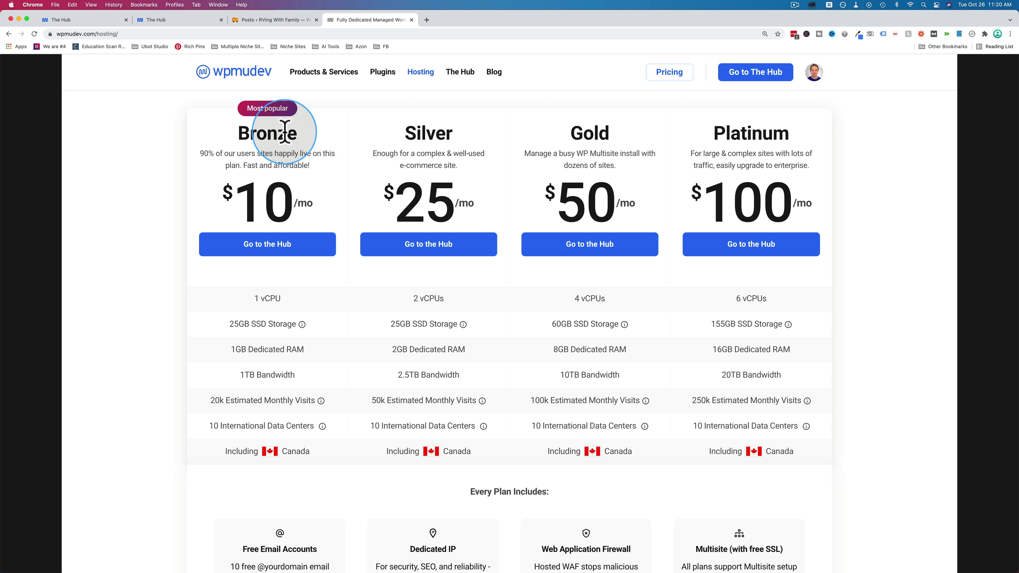
scroll(166, 209, down, 1)
scroll(166, 213, down, 3)
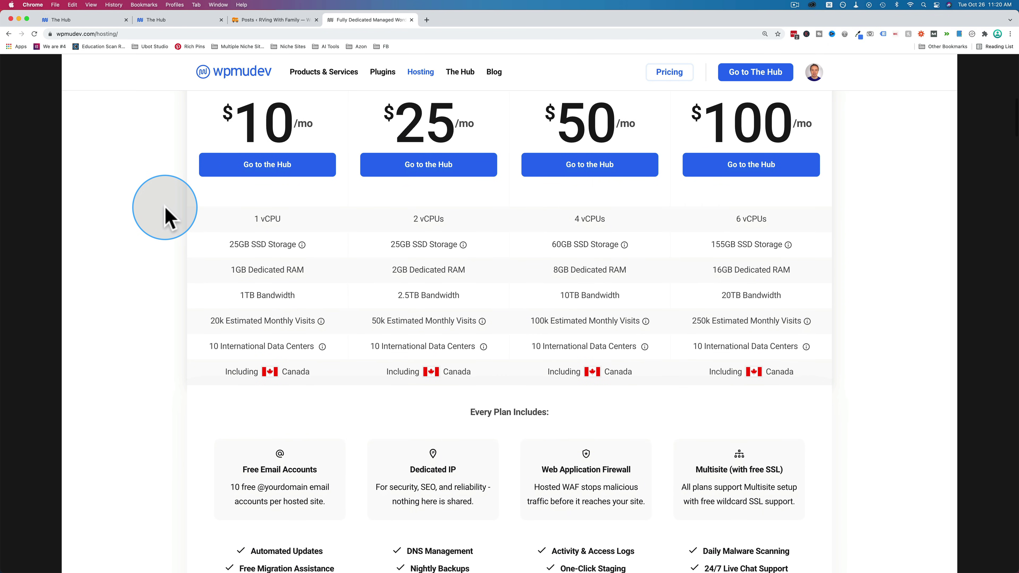
scroll(165, 215, up, 2)
drag(234, 176, 323, 177)
scroll(326, 177, down, 3)
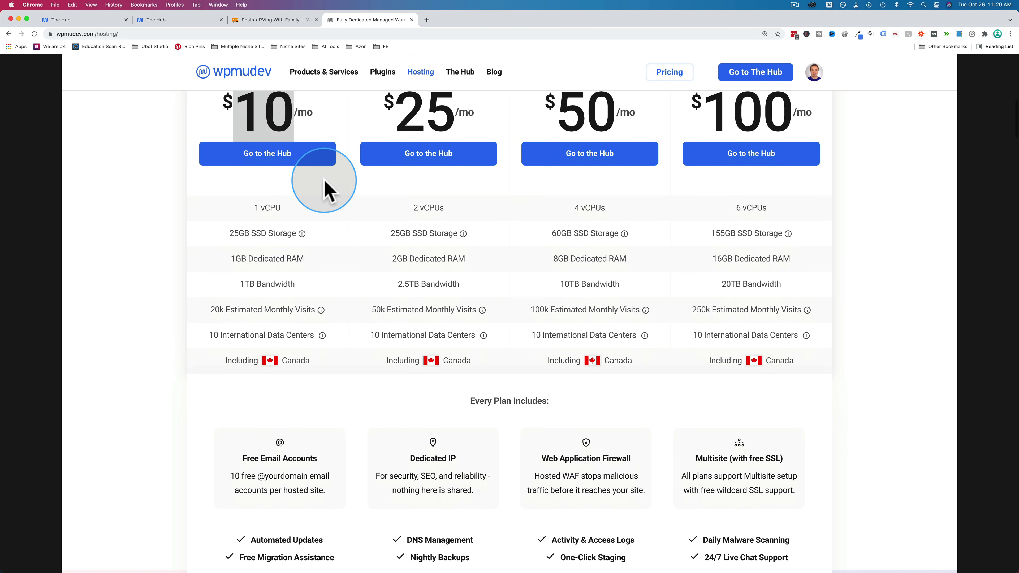
drag(244, 182, 296, 188)
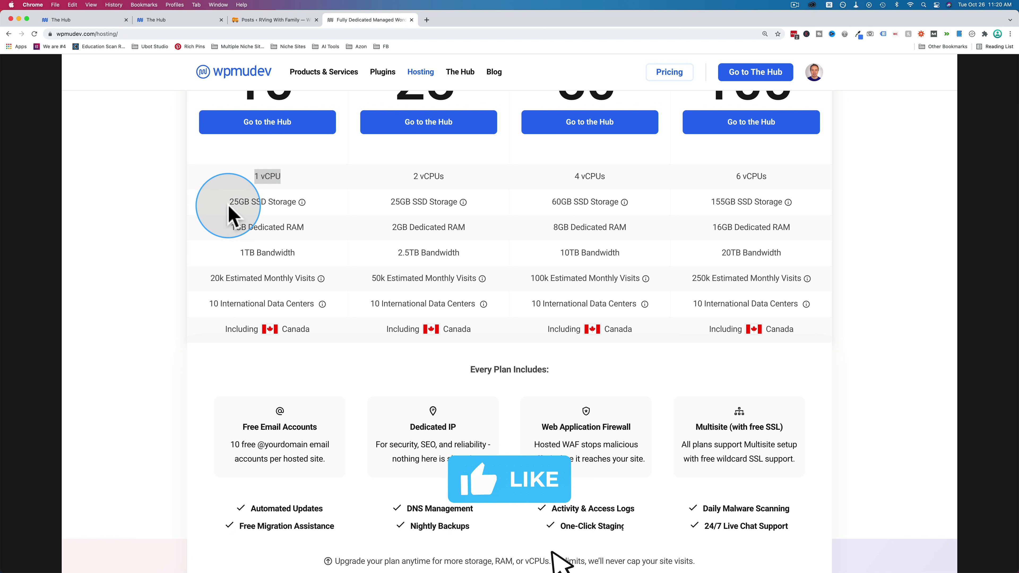
- Highlight the Bronze plan's 25GB SSD storage, 1GB RAM, 1TB bandwidth, visits and data centers
drag(219, 207, 296, 204)
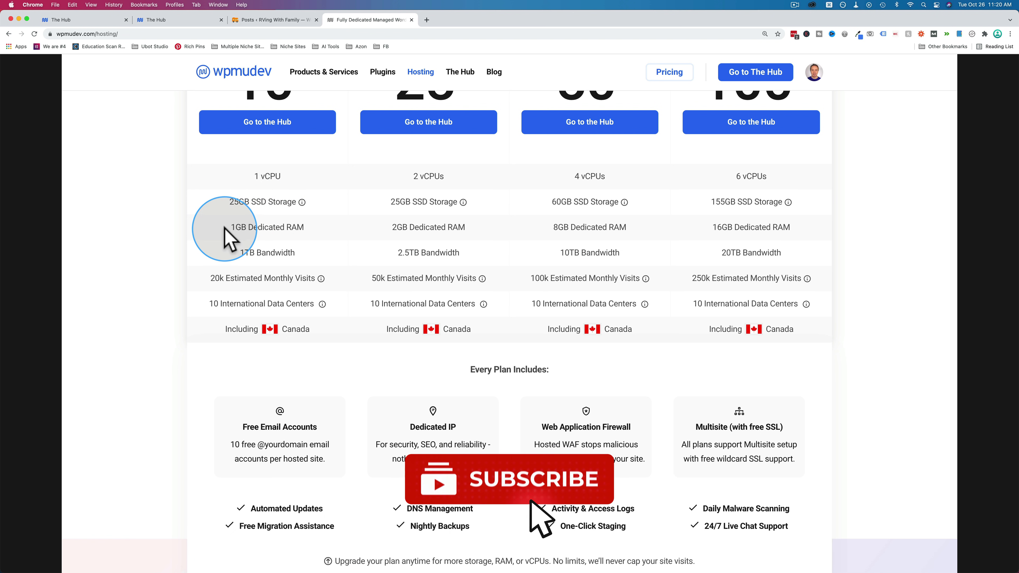
drag(223, 228, 334, 234)
click(241, 261)
drag(237, 253, 336, 262)
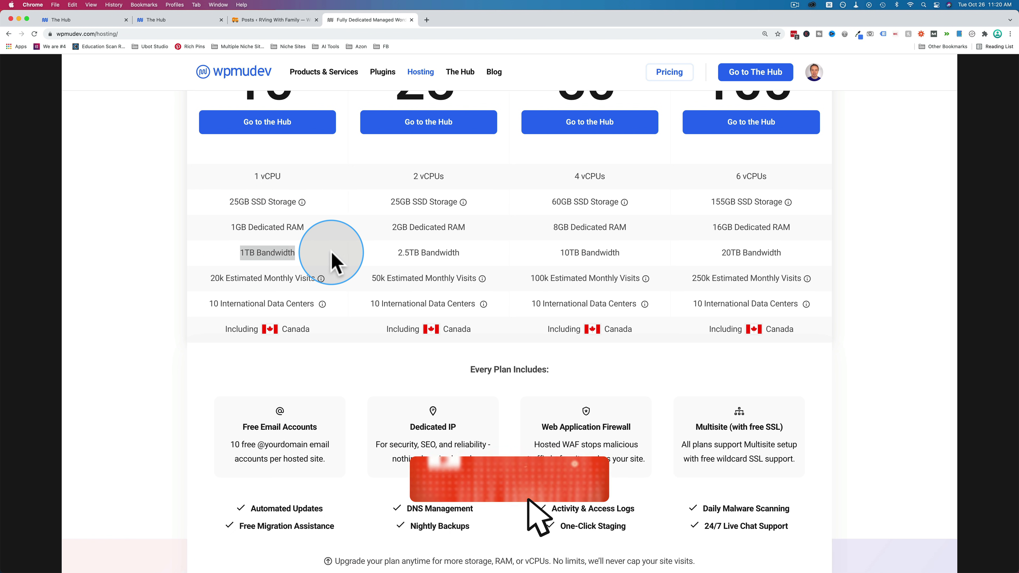
drag(205, 278, 318, 289)
scroll(319, 289, up, 1)
click(211, 297)
drag(208, 288, 314, 290)
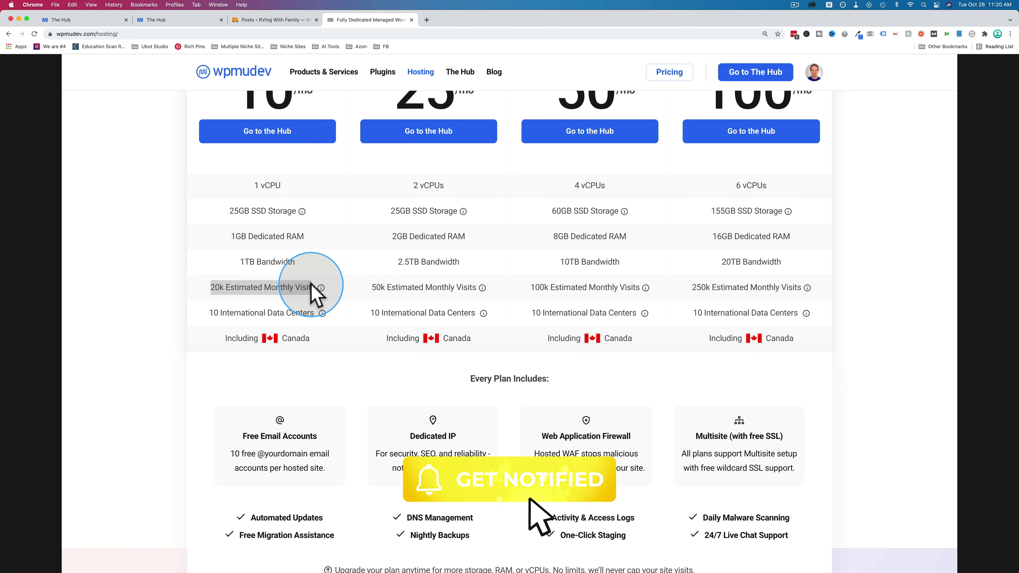
drag(209, 313, 326, 314)
scroll(240, 104, up, 1)
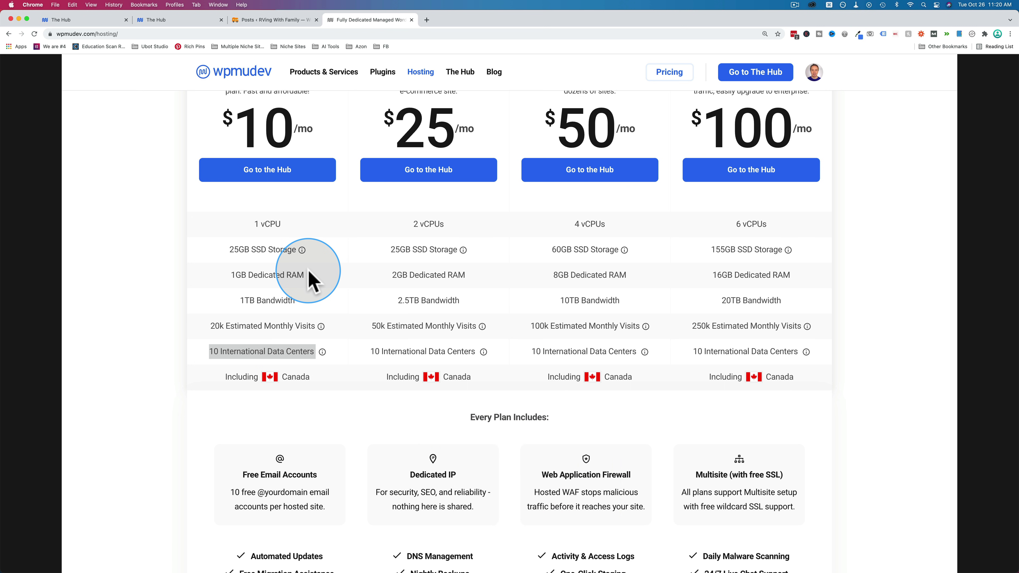
key(super+t)
- Go to SiteGround and open its Managed WordPress Hosting plans
text(siteground.)
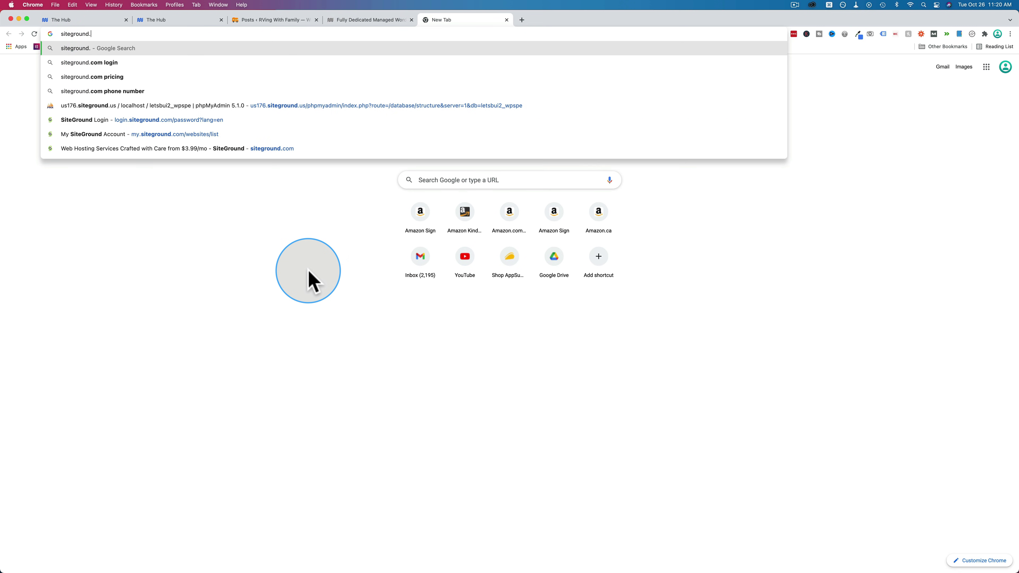
key(Return)
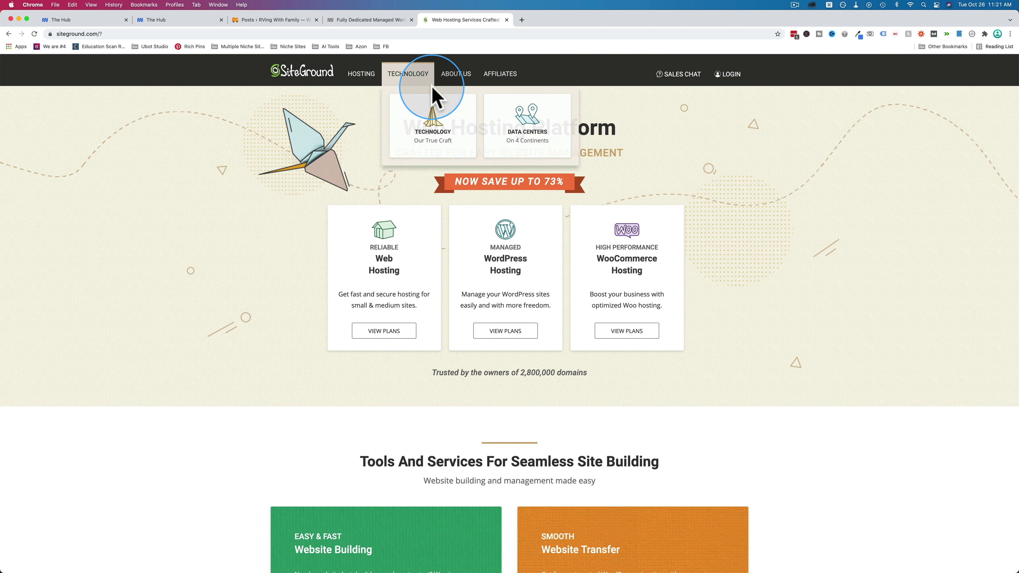
click(508, 336)
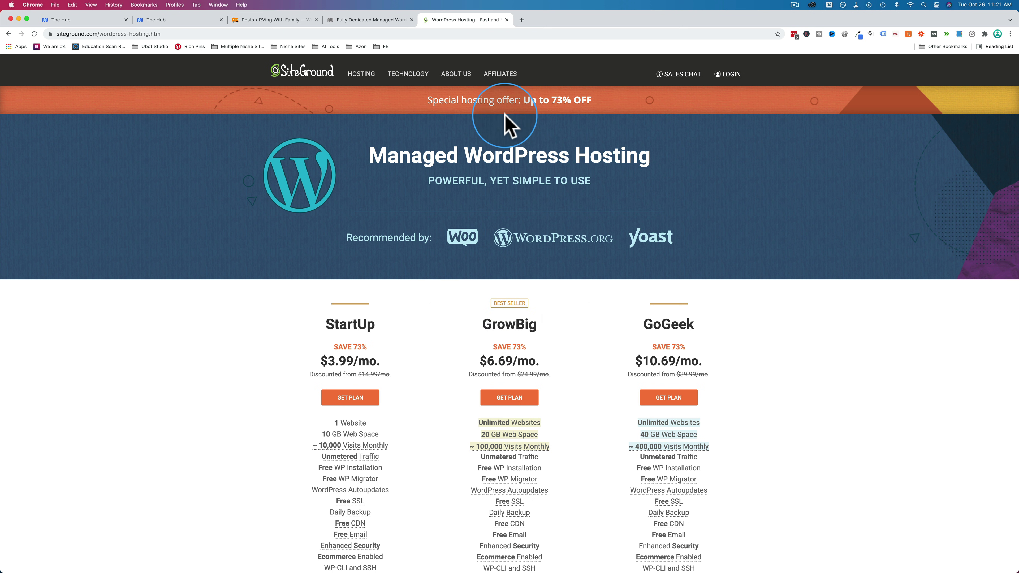
scroll(432, 269, down, 3)
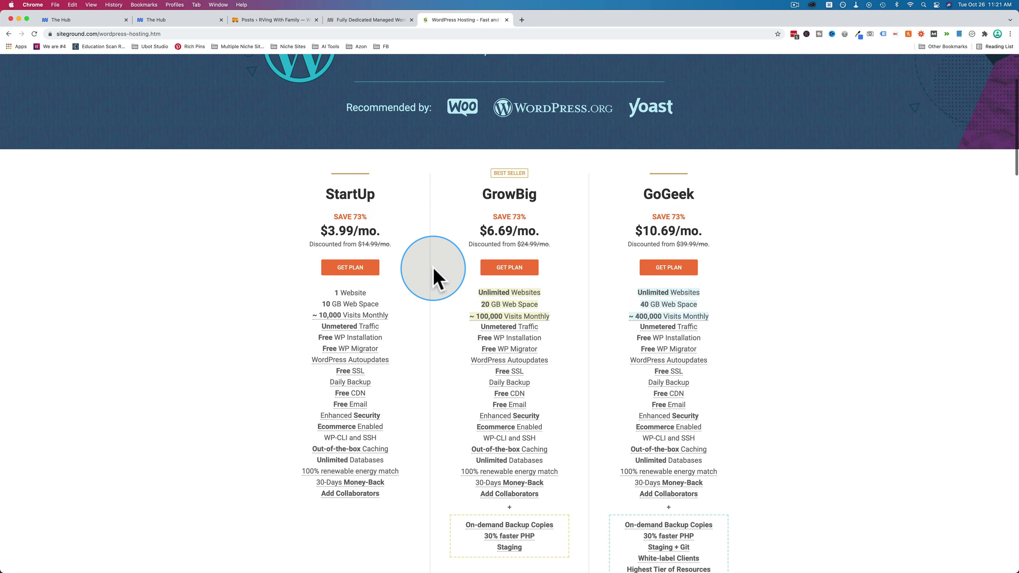
- Highlight StartUp's $3.99/mo price, 73% saving, $14.99/mo original price and 10 GB web space
drag(329, 225, 382, 221)
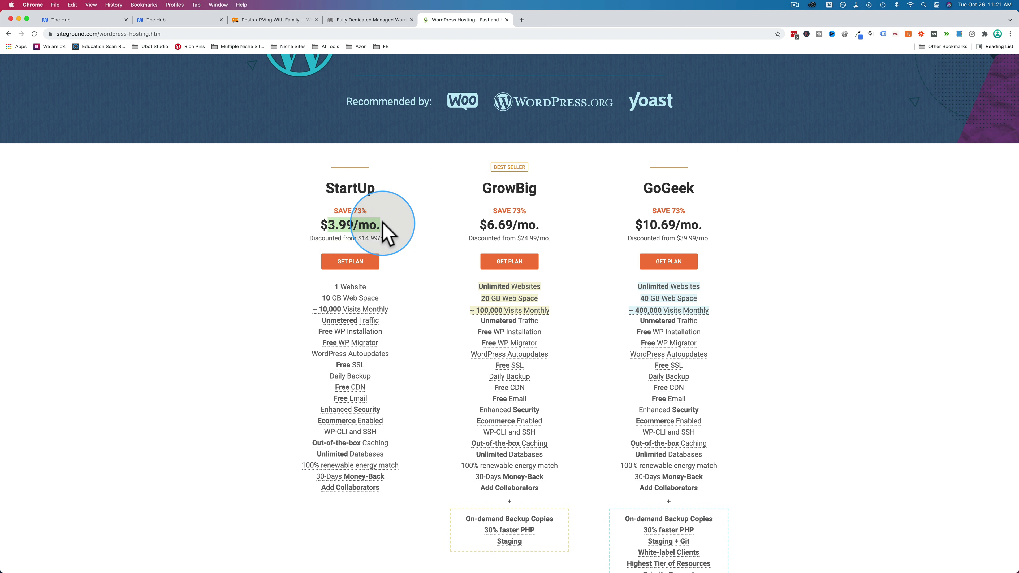
drag(336, 286, 408, 406)
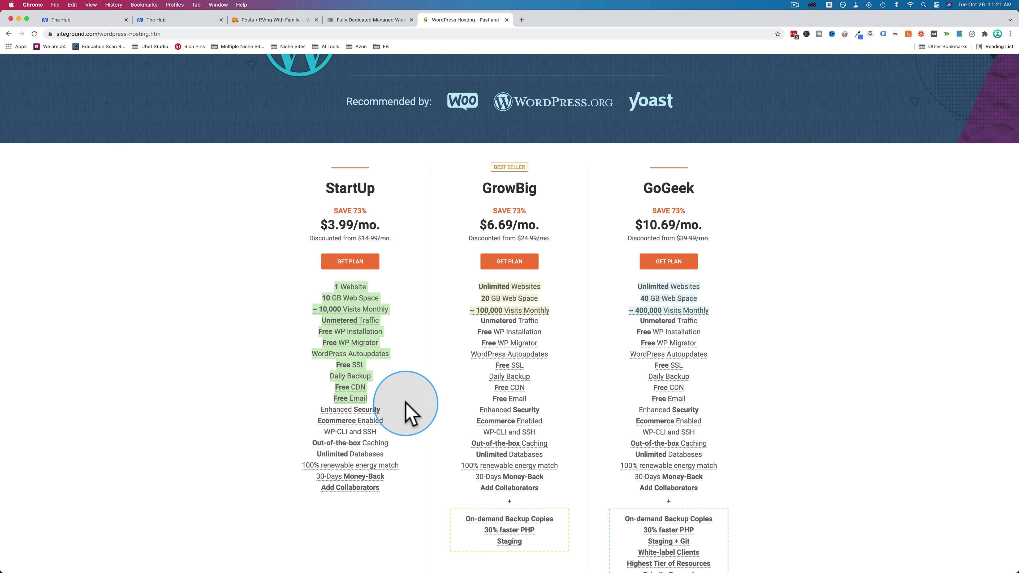
key(super+equal)
key(super+equal)
key(super+equal)
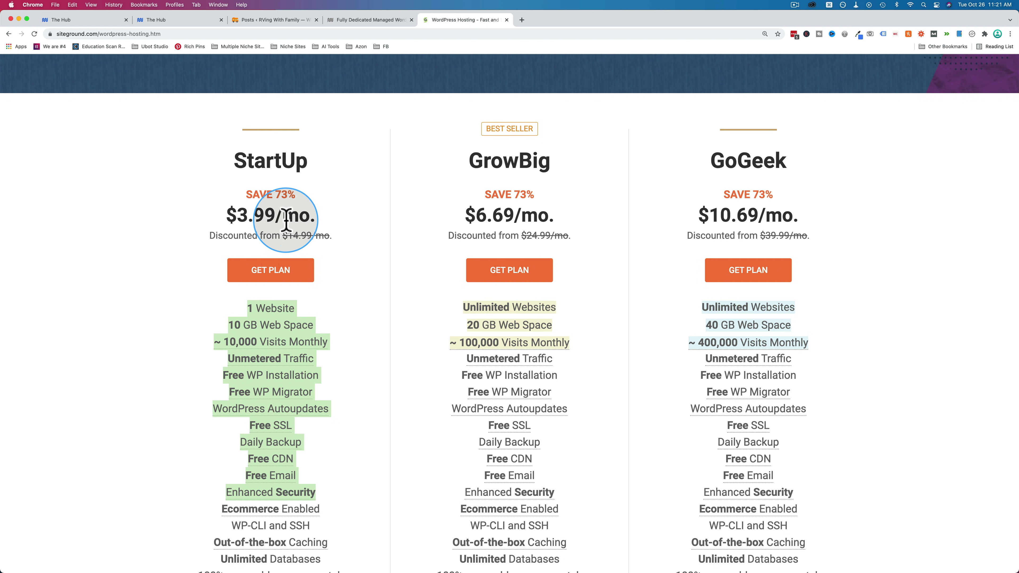
click(289, 196)
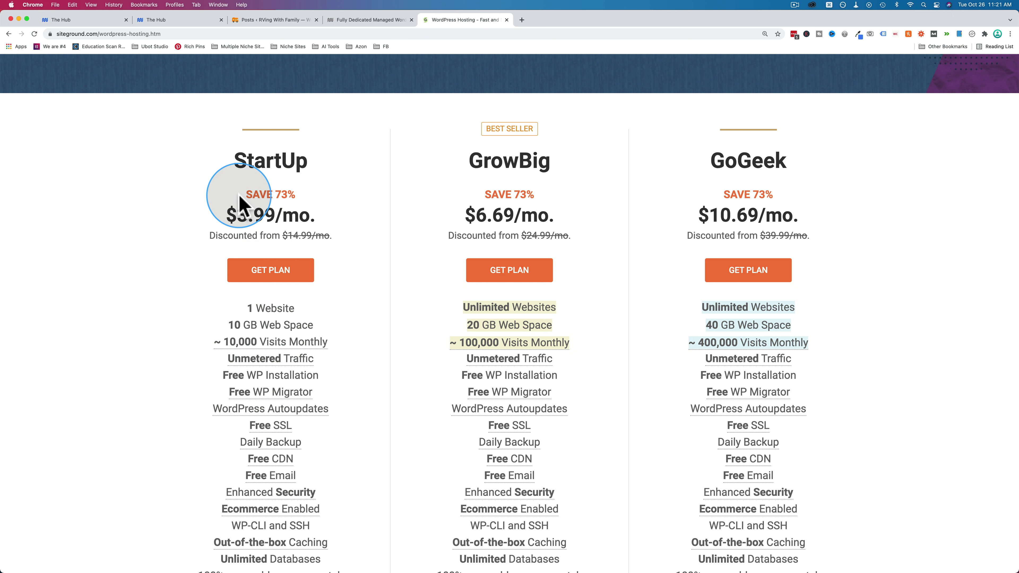
drag(240, 196, 312, 201)
click(334, 214)
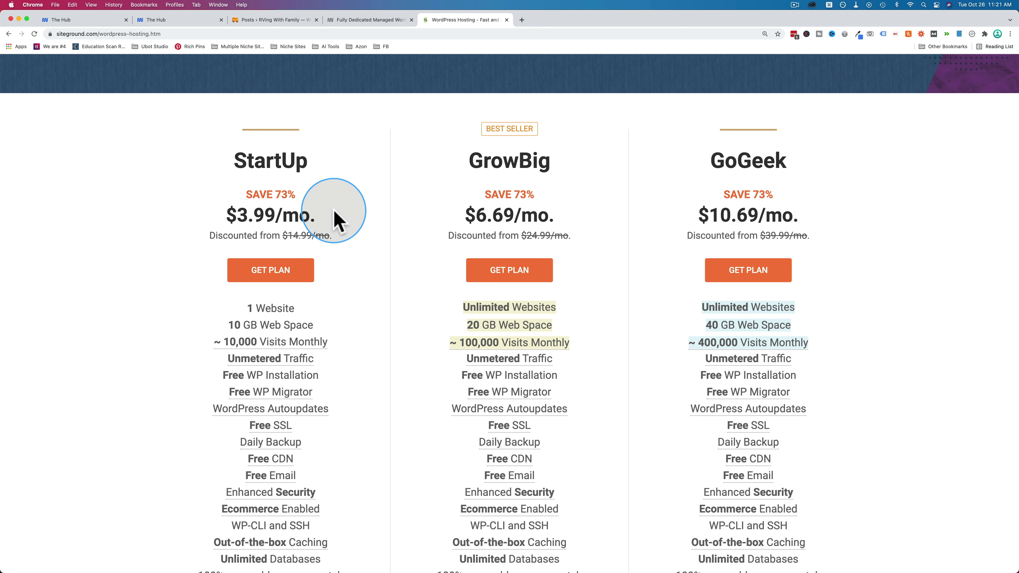
drag(334, 214, 236, 215)
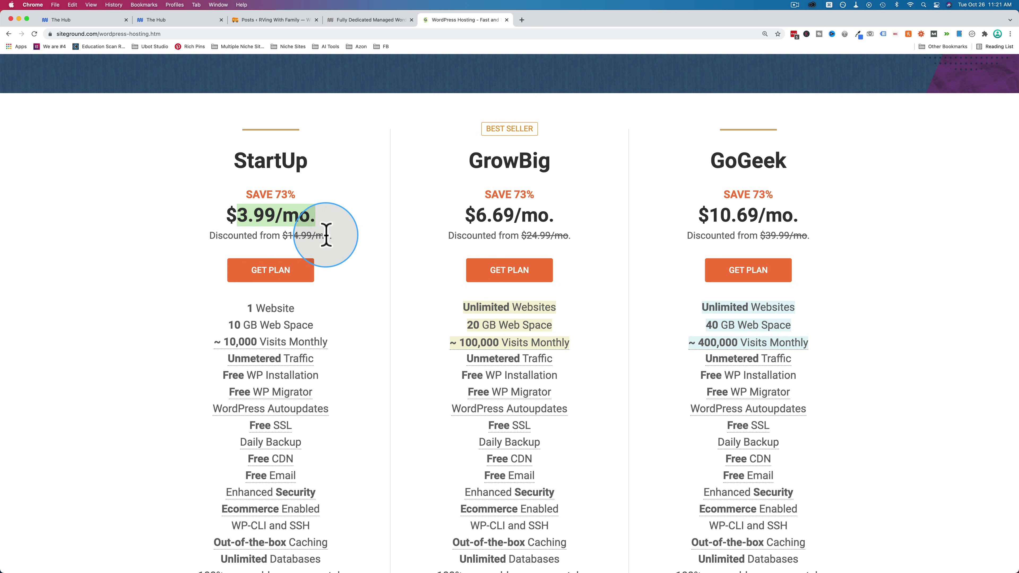
drag(333, 235, 276, 239)
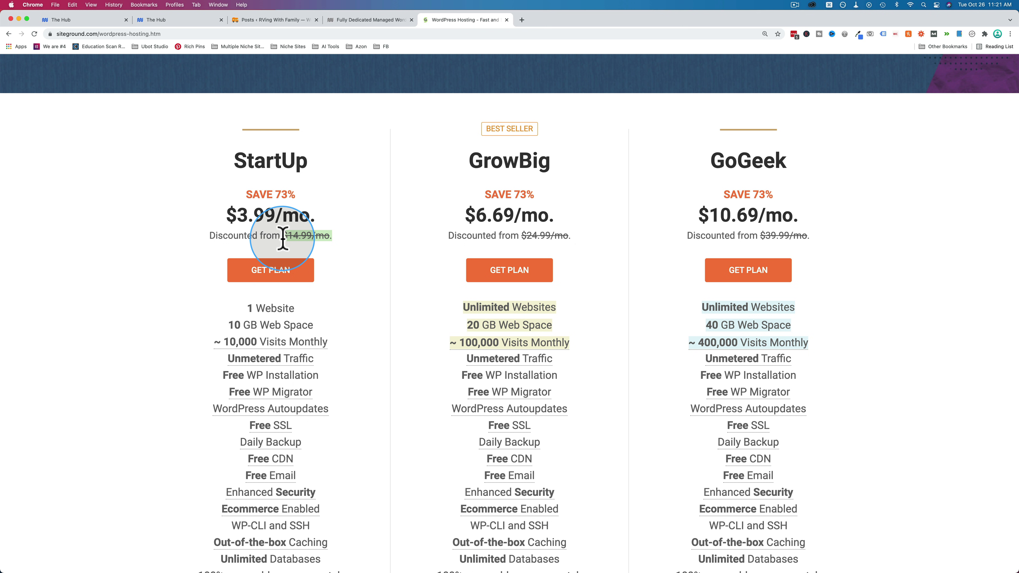
scroll(348, 244, down, 5)
drag(245, 207, 325, 209)
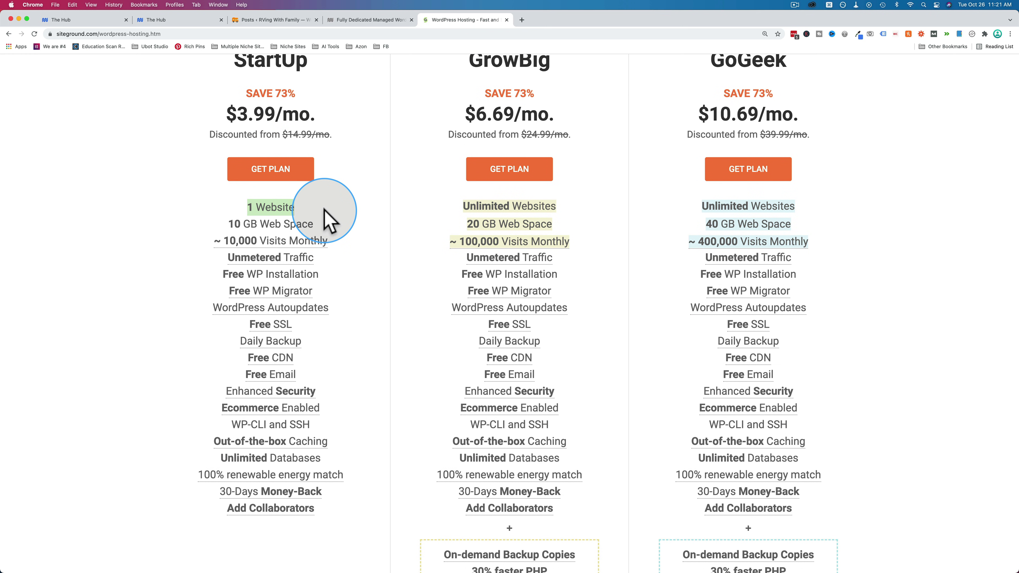
drag(227, 224, 345, 223)
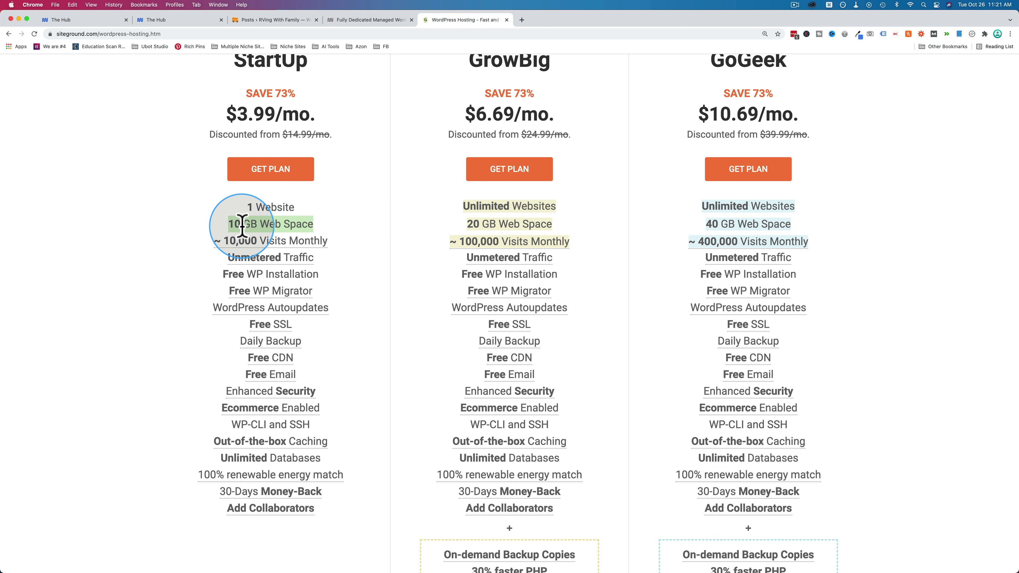
mouse_move(231, 241)
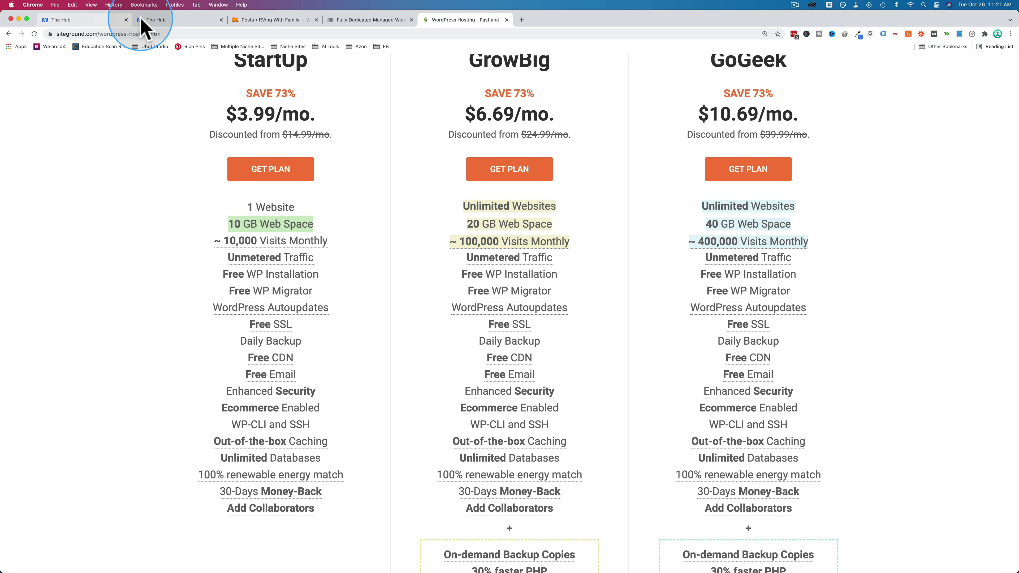
- Compare tabs, highlighting GrowBig's $24.99/mo original price and 20 GB Web Space, then return to WPMU DEV
click(340, 21)
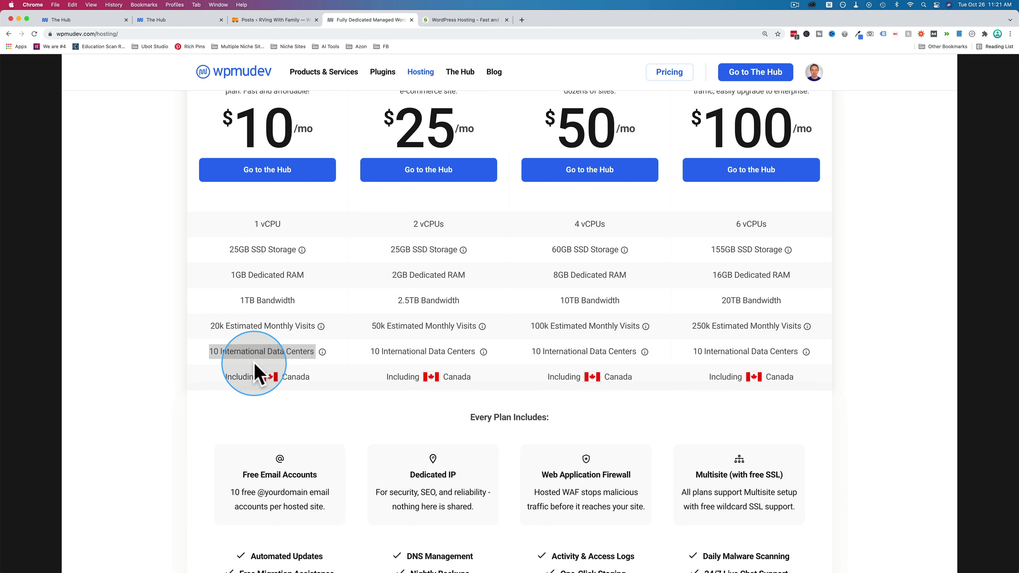
click(455, 21)
scroll(272, 197, down, 1)
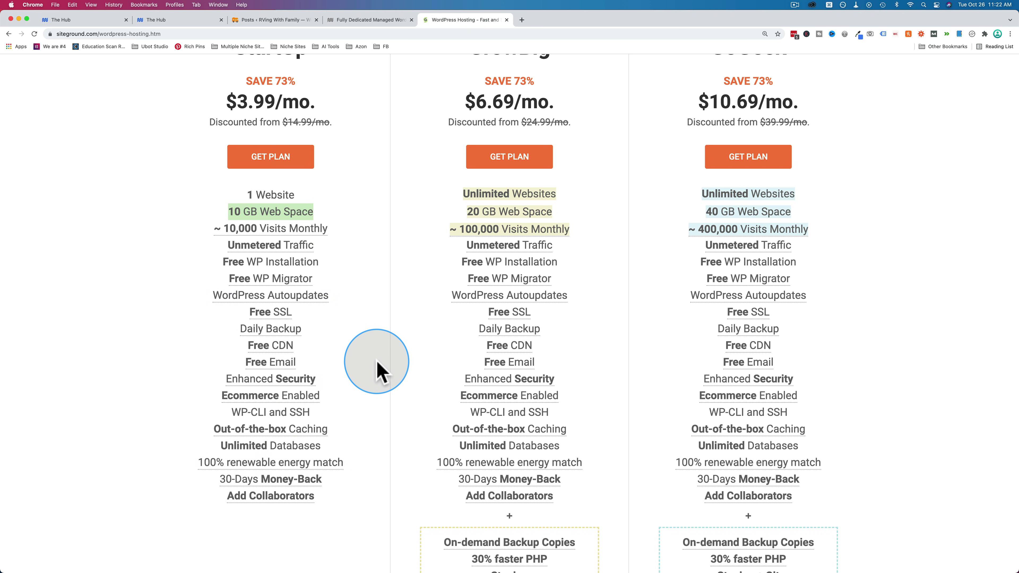
click(371, 20)
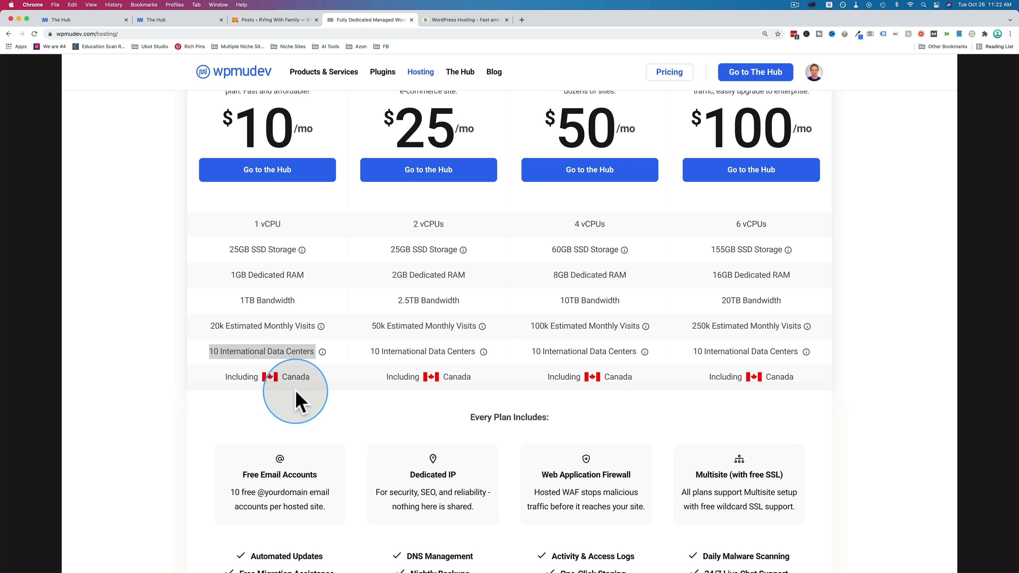
click(457, 18)
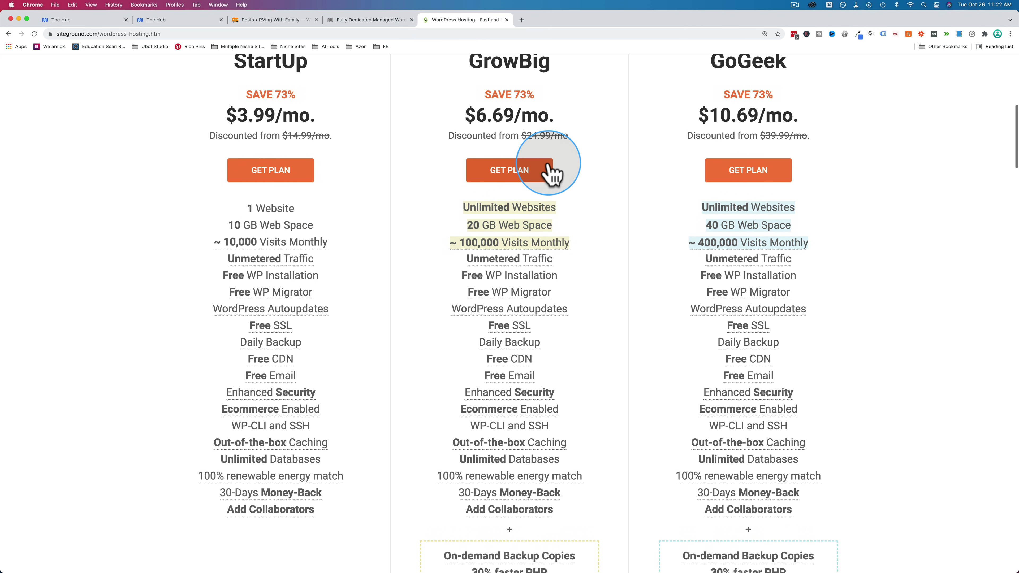
drag(573, 136, 519, 136)
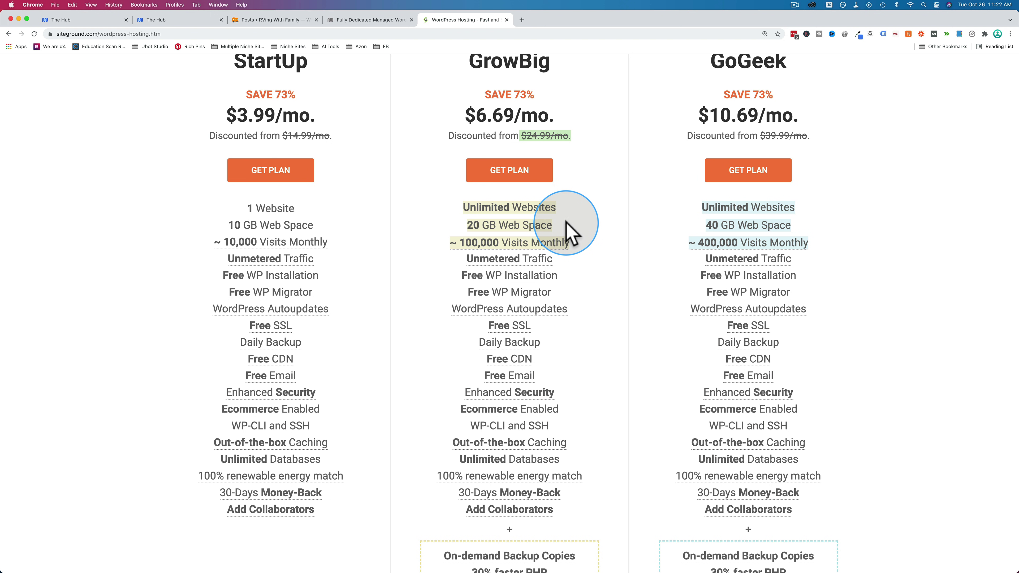
drag(567, 224, 440, 217)
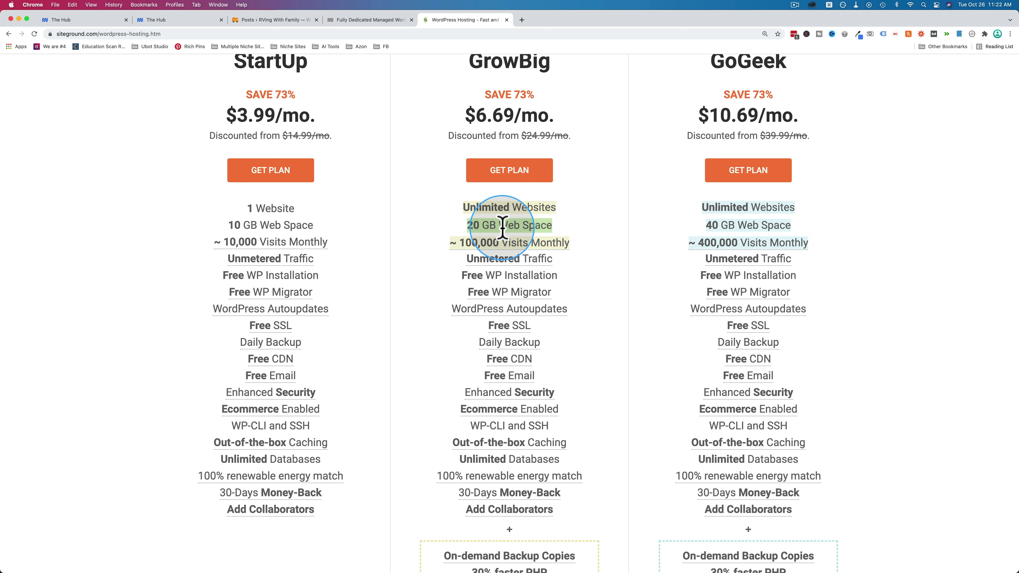
click(351, 20)
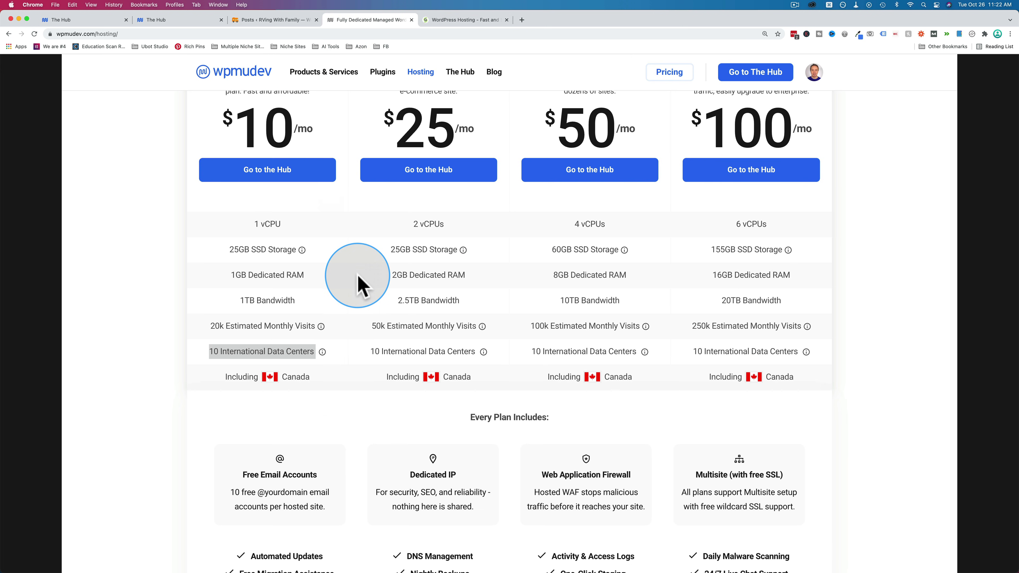
- Review WPMU DEV's all-plan features: free email, dedicated IP, firewall, Multisite with free SSL
scroll(354, 326, up, 2)
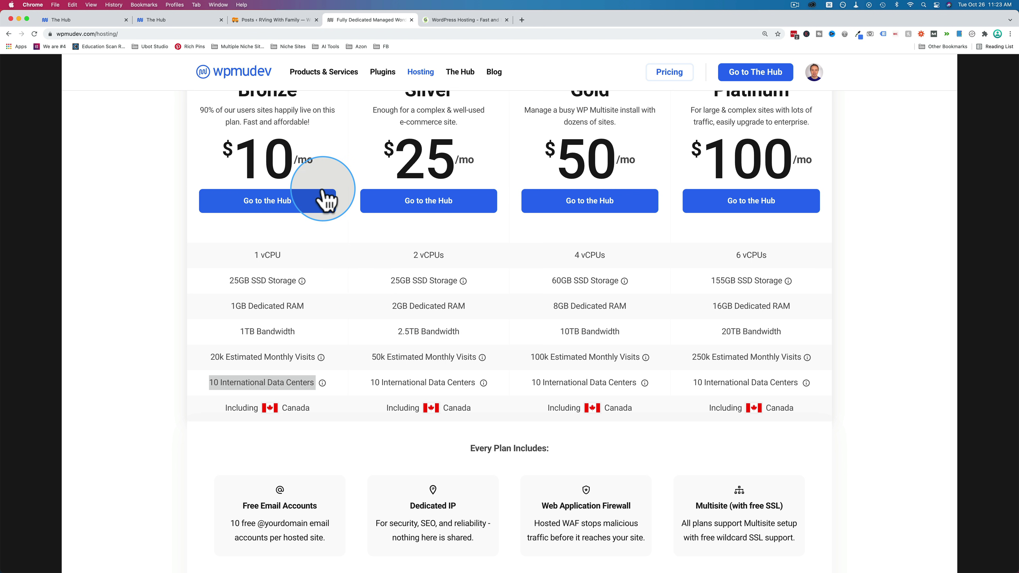
scroll(363, 285, down, 1)
scroll(409, 502, up, 3)
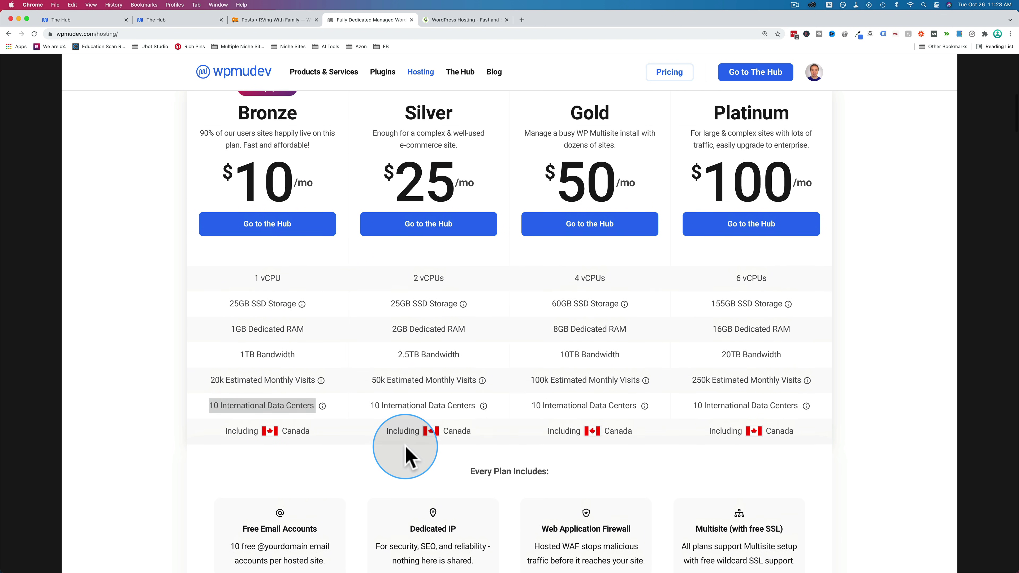
drag(201, 144, 209, 194)
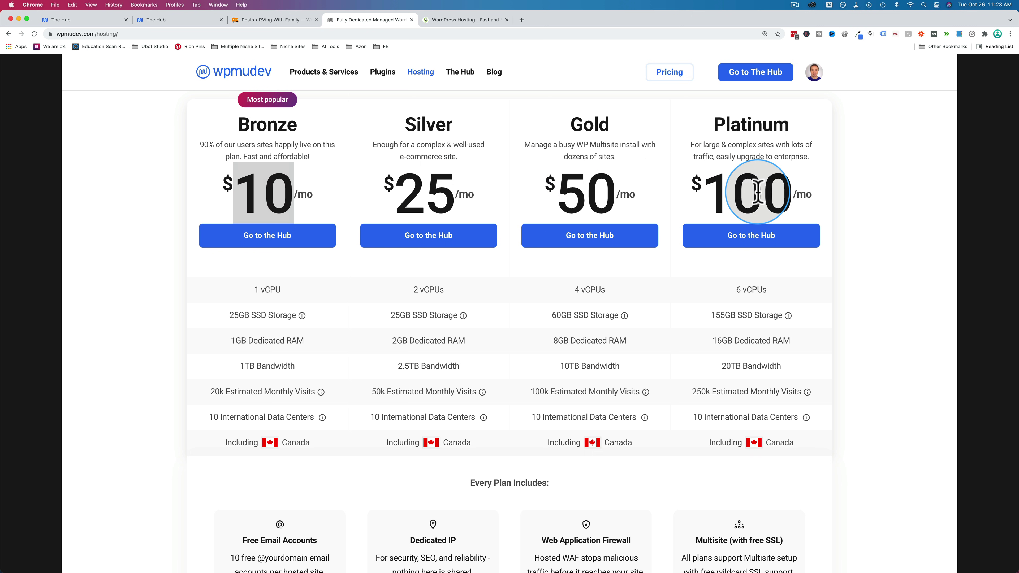
scroll(348, 193, down, 3)
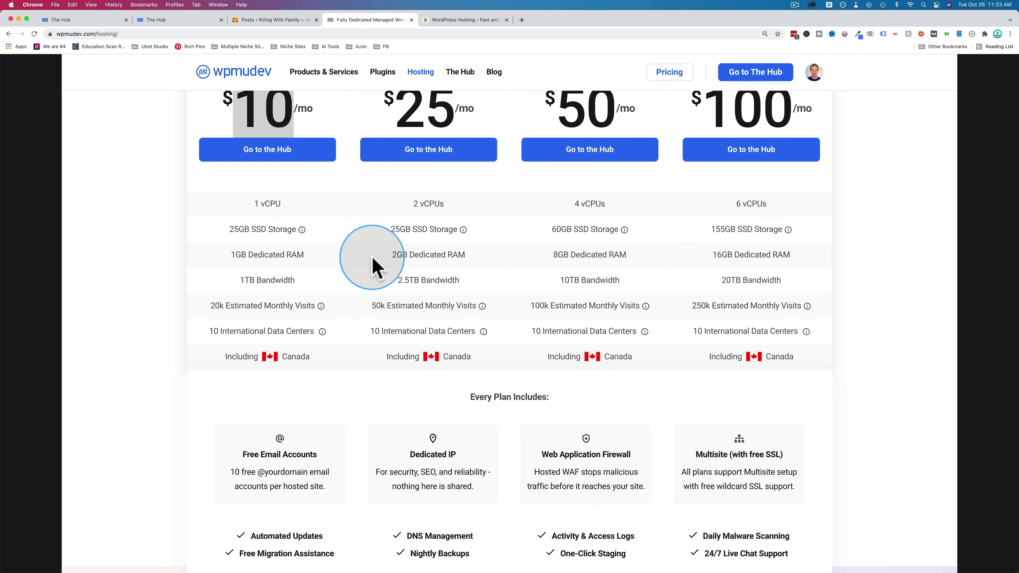
scroll(365, 265, down, 3)
key(ctrl+Tab)
mouse_move(283, 359)
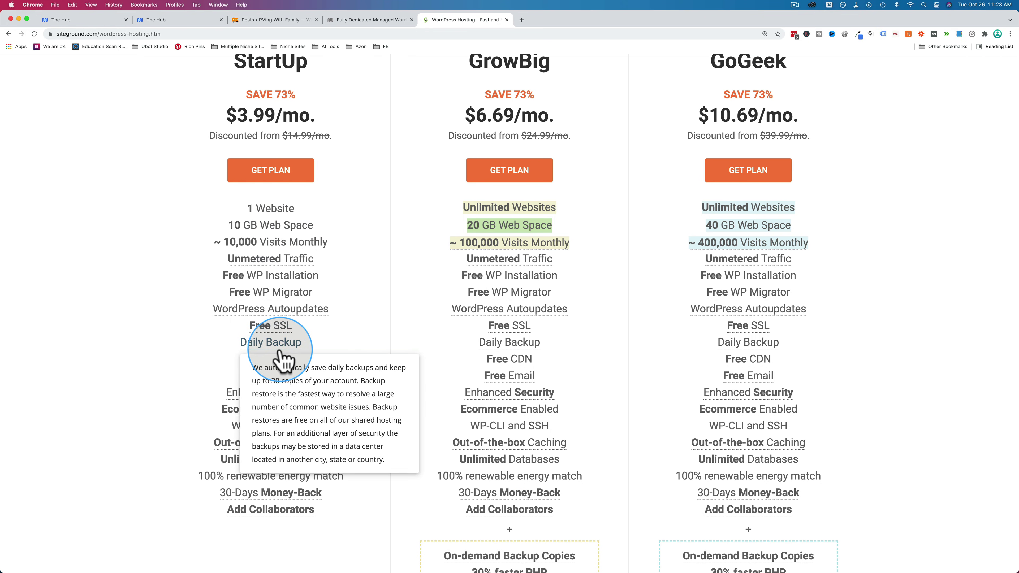
click(355, 20)
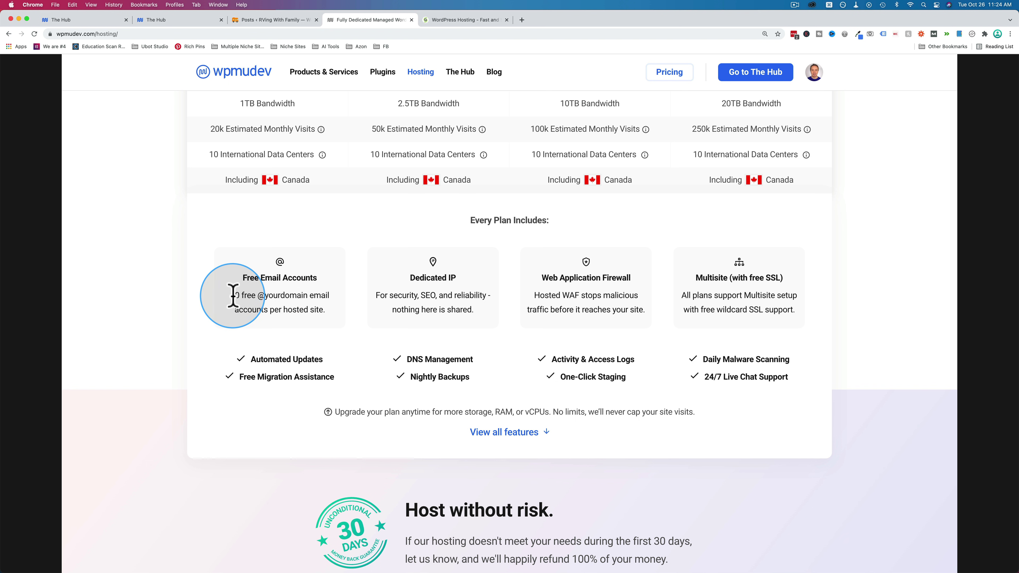
drag(233, 297, 336, 317)
click(447, 281)
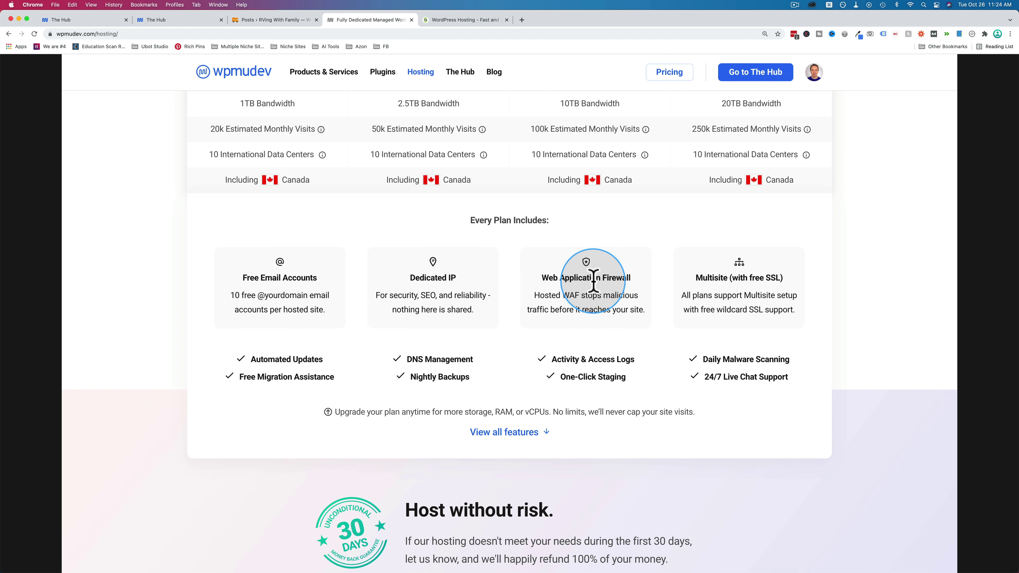
drag(738, 265, 786, 312)
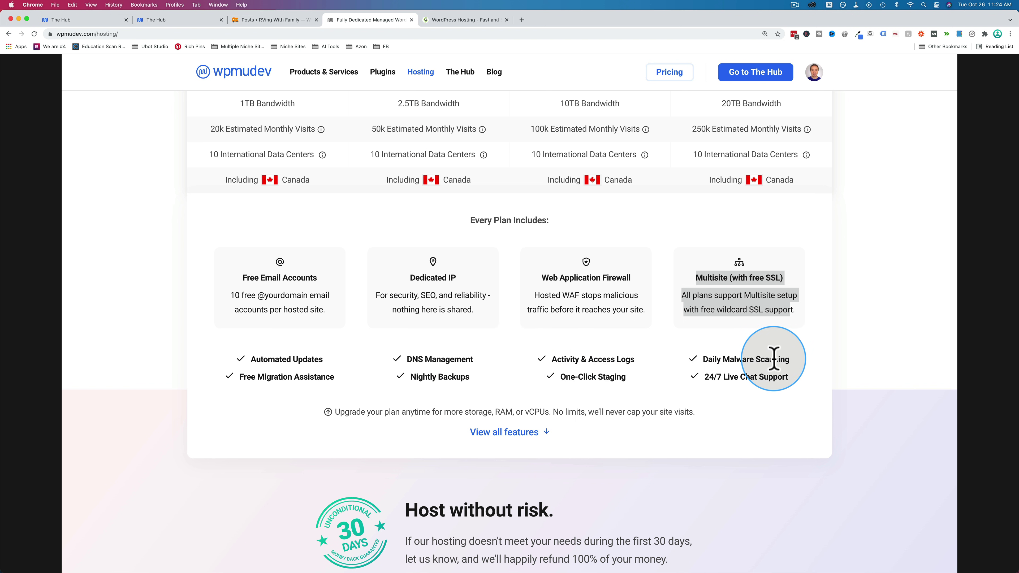
drag(775, 359, 696, 359)
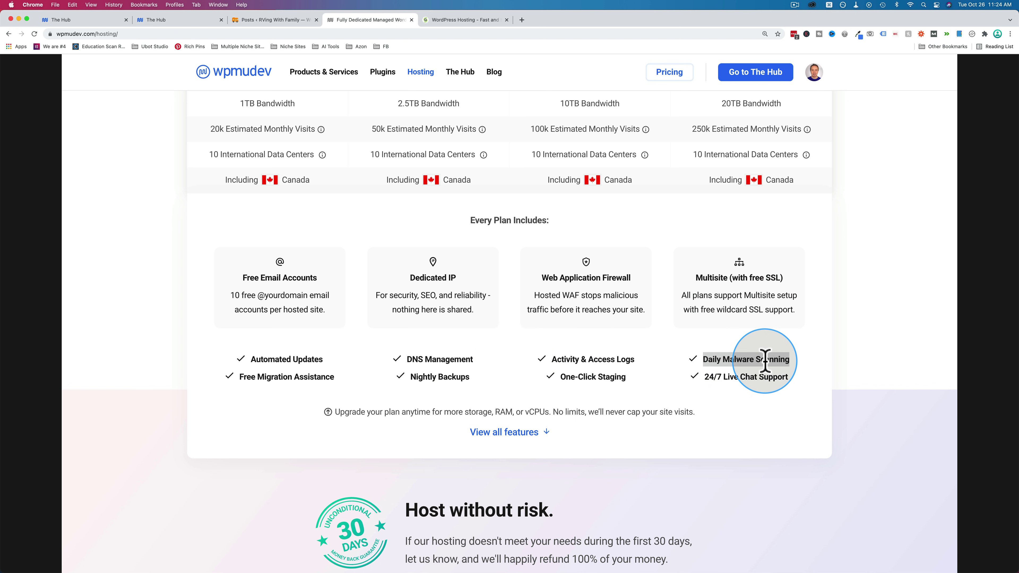
triple_click(312, 377)
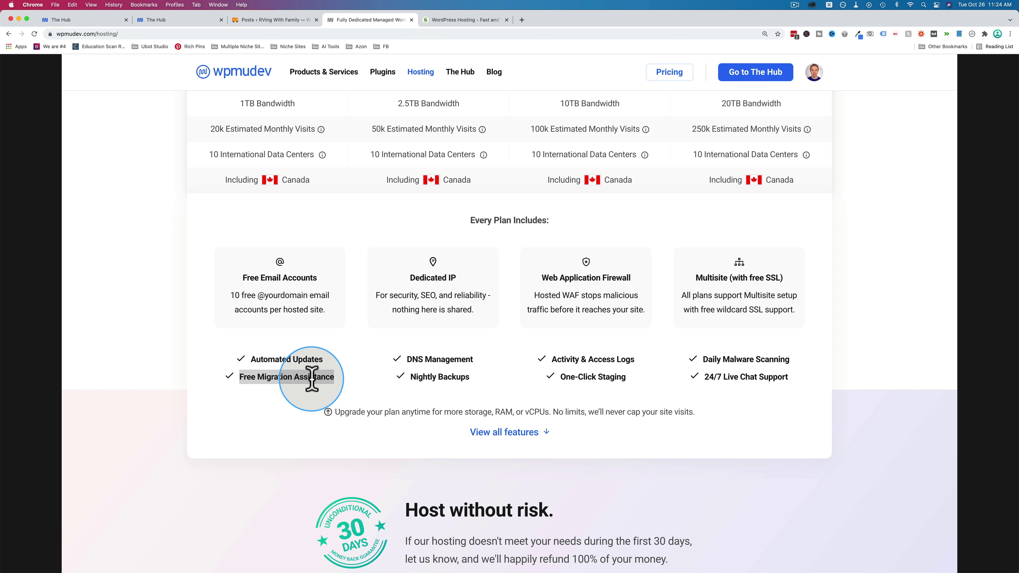
drag(413, 377, 469, 377)
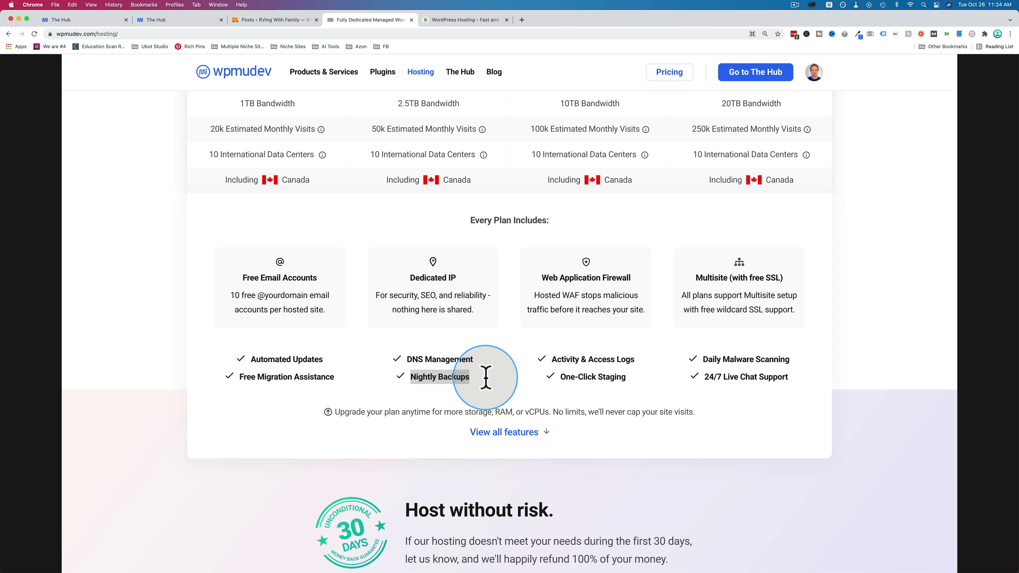
drag(566, 375, 626, 376)
drag(706, 377, 779, 377)
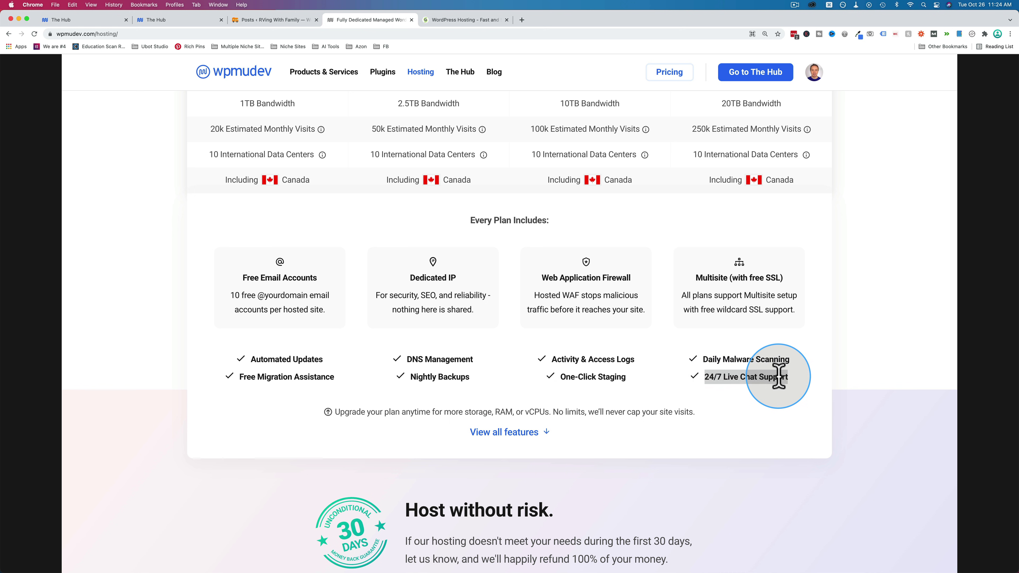
- Open the full hosting features list and scroll down to the page footer
click(504, 435)
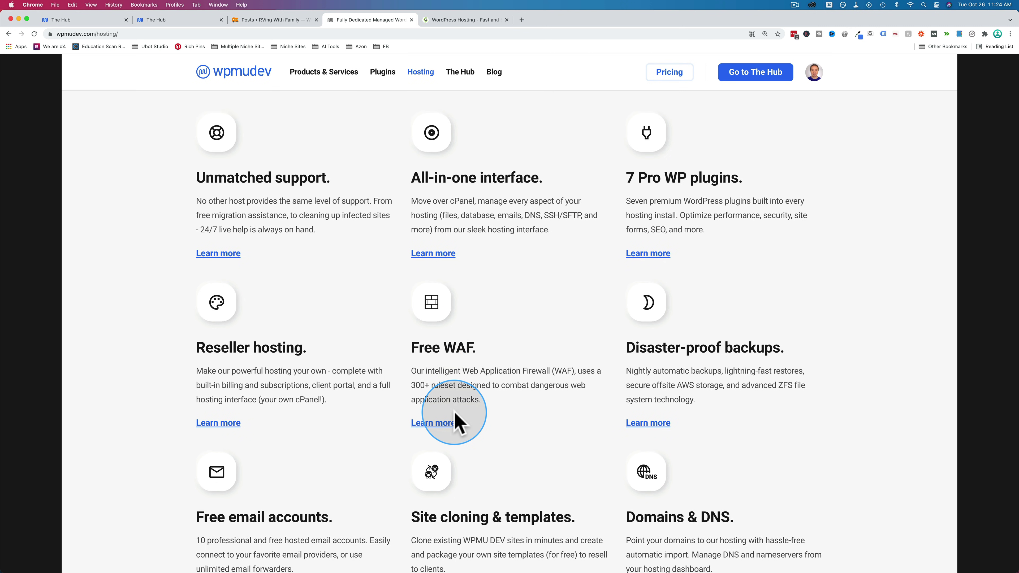
scroll(558, 379, down, 15)
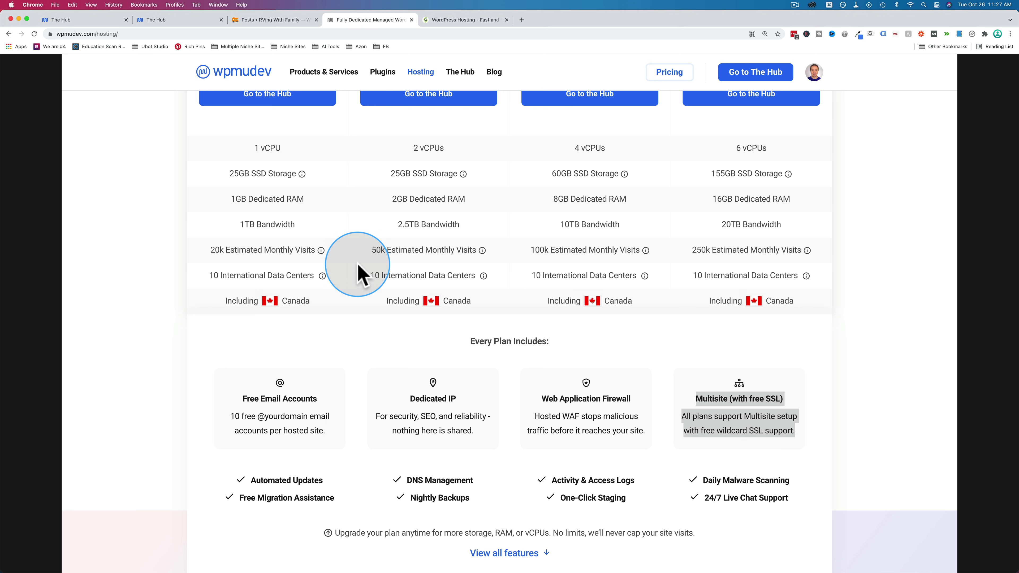
scroll(365, 216, up, 4)
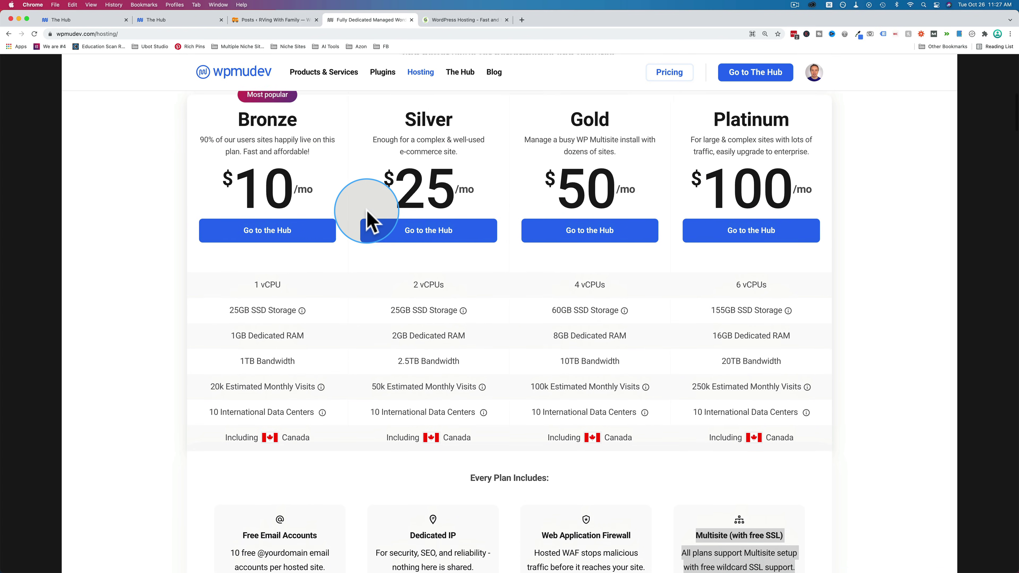
scroll(366, 217, down, 20)
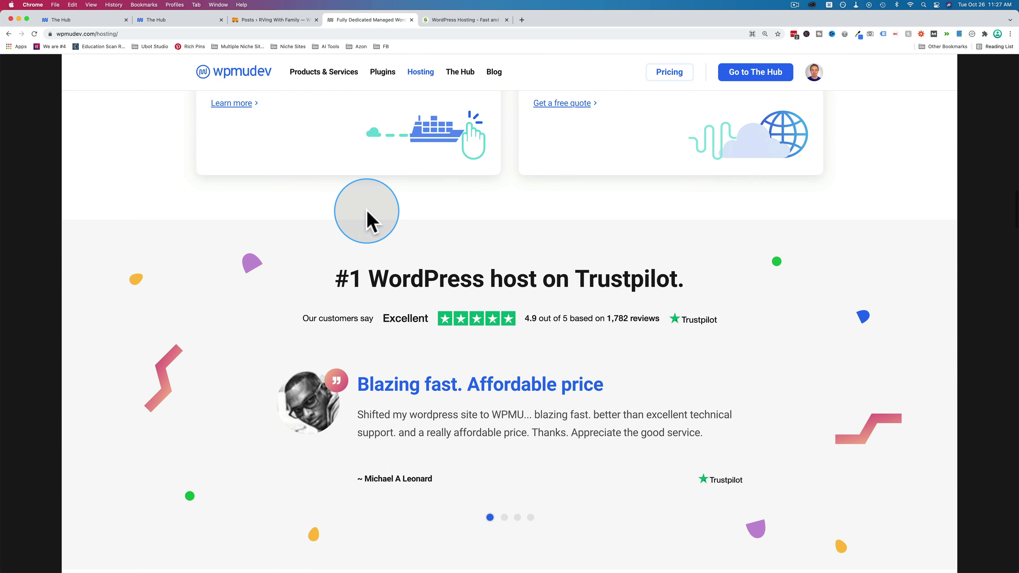
scroll(367, 219, up, 10)
scroll(368, 220, down, 20)
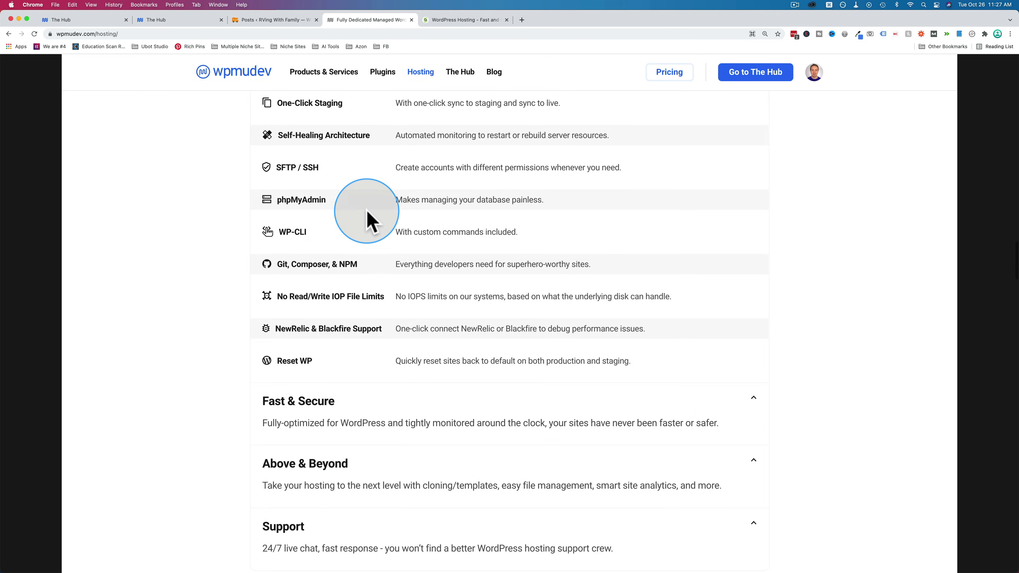
scroll(369, 220, down, 20)
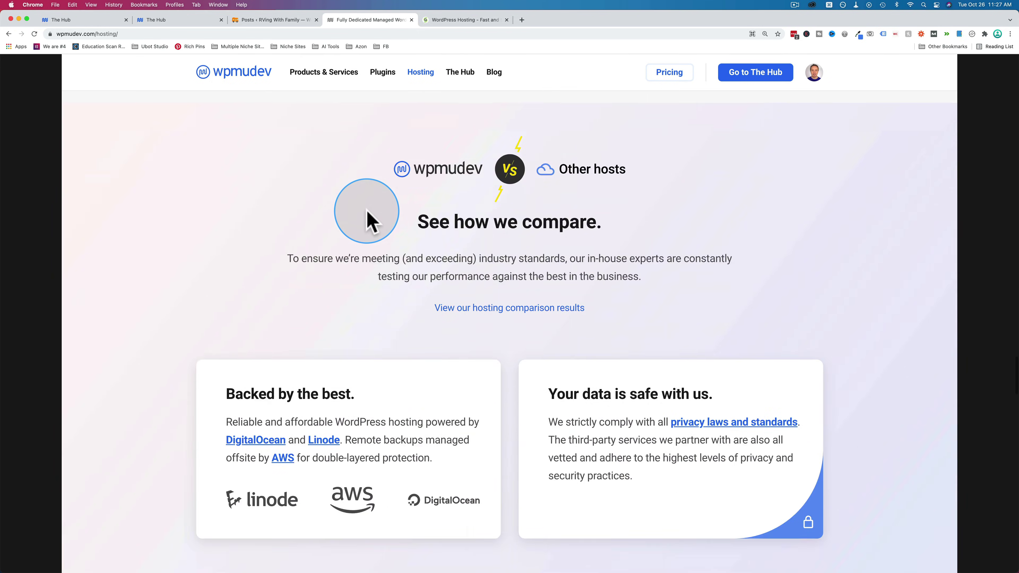
scroll(369, 220, down, 15)
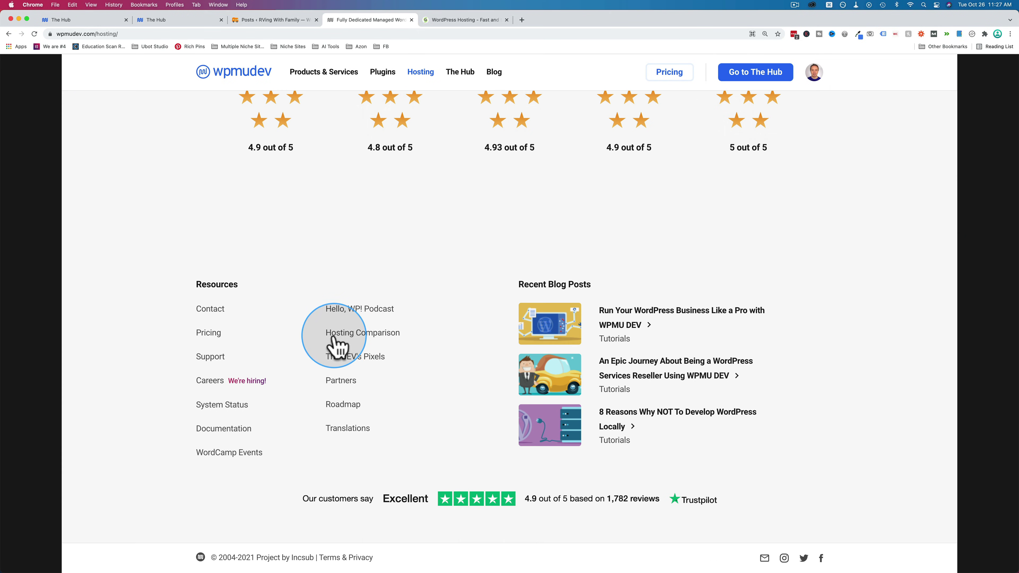
- Open the Hosting Comparison page and scroll through its sections against Flywheel, SiteGround and Kinsta
click(375, 339)
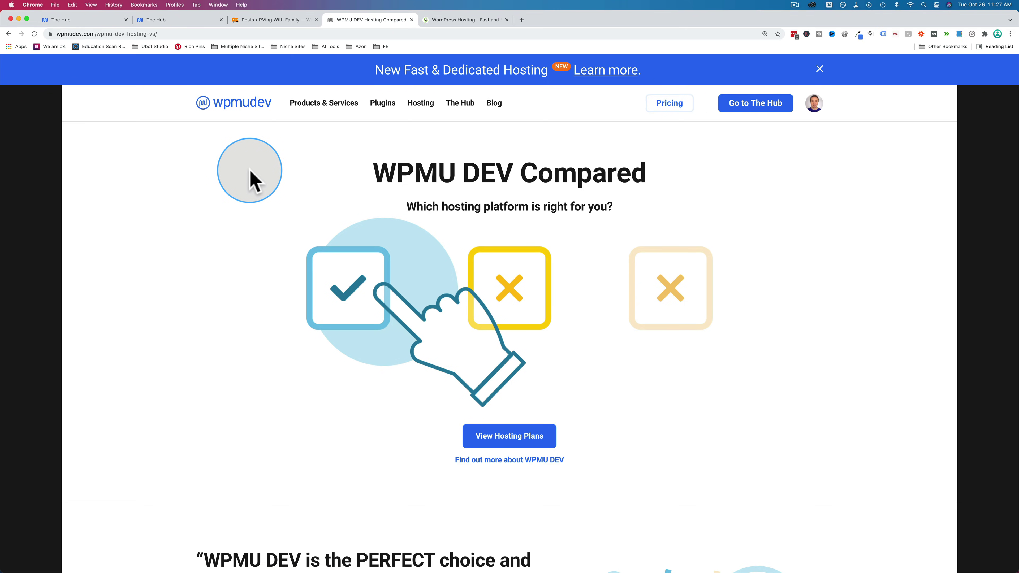
scroll(250, 179, down, 5)
scroll(250, 178, down, 15)
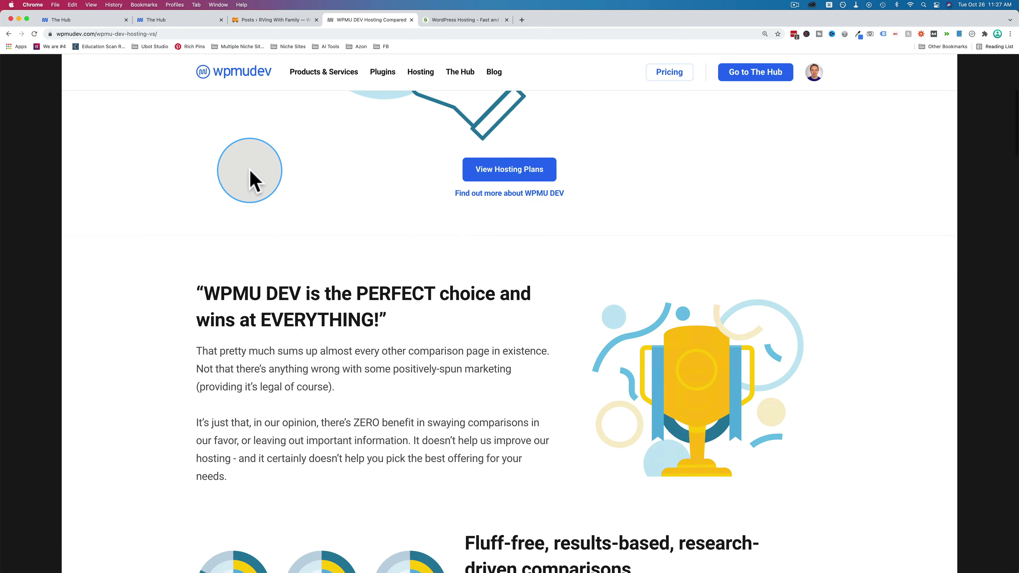
scroll(250, 179, down, 8)
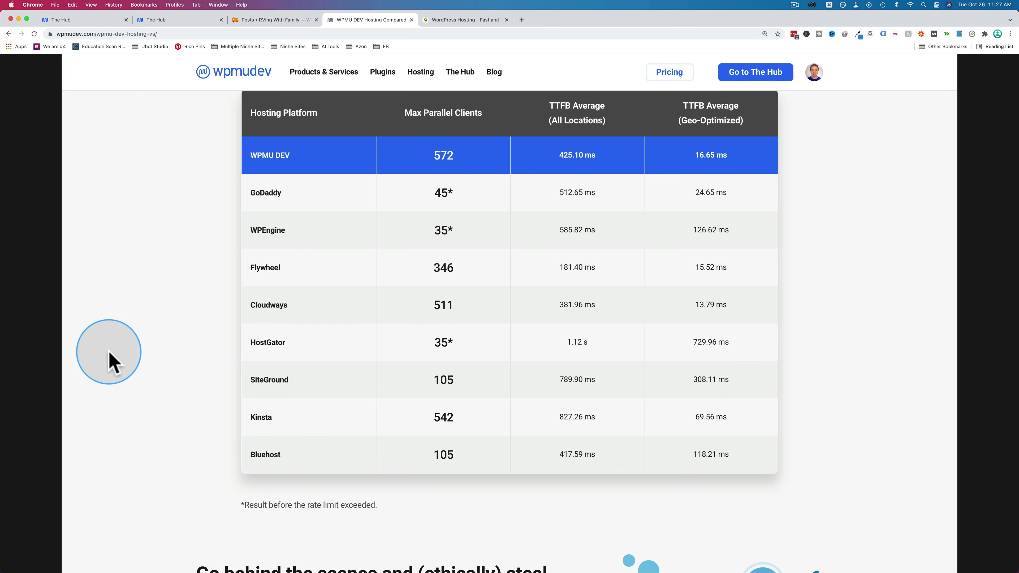
scroll(109, 361, down, 5)
scroll(109, 361, down, 6)
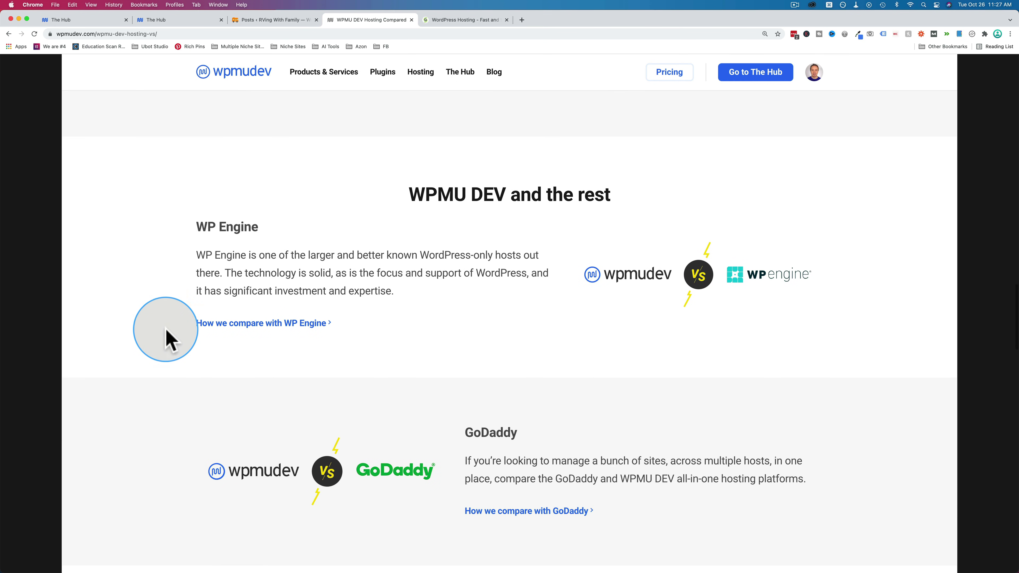
scroll(357, 277, down, 3)
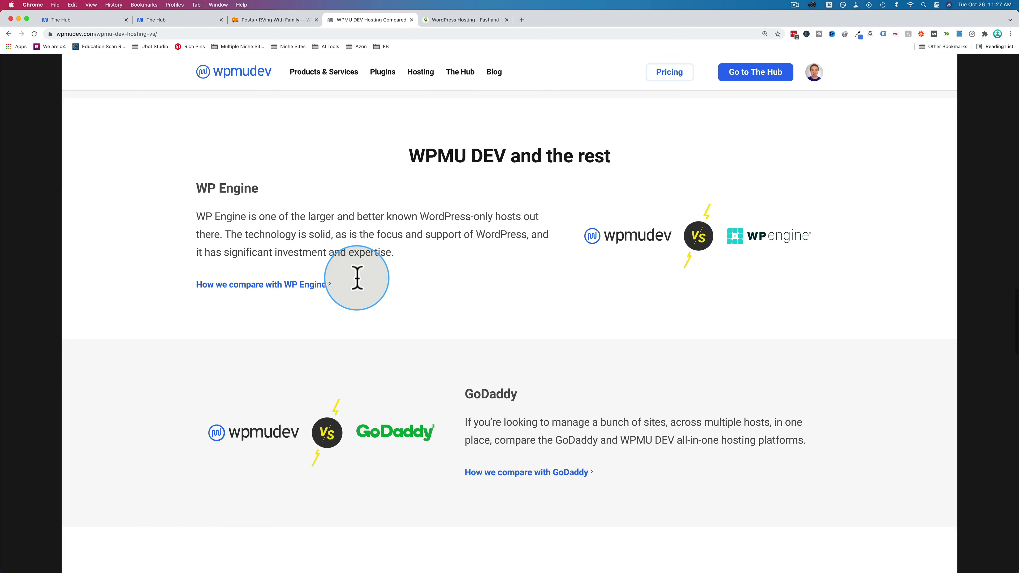
scroll(471, 308, down, 3)
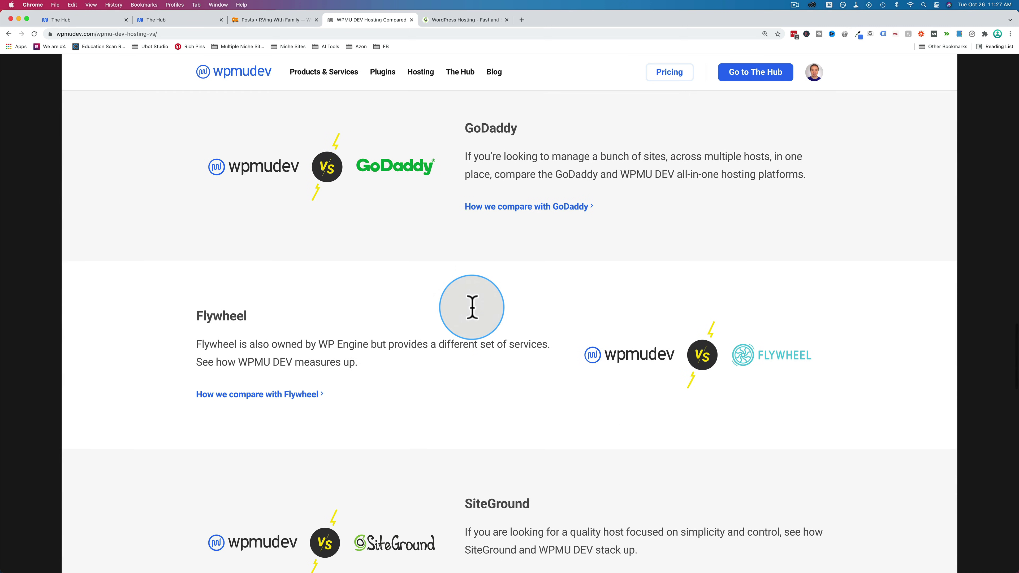
scroll(435, 368, down, 4)
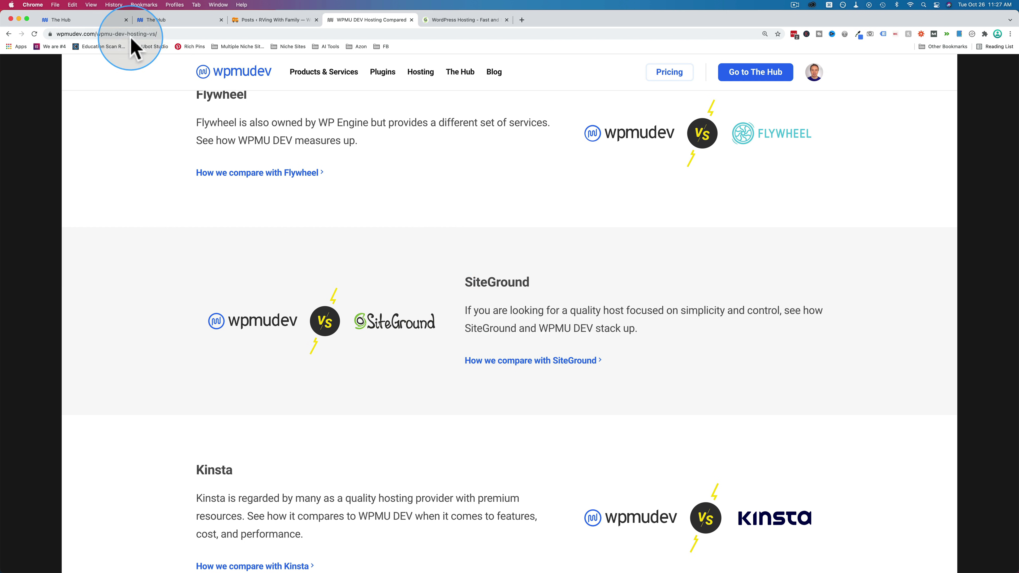
- Check the Storage row on imtestinghere.tempurl.host's overview, then return to the hosting comparison tab
click(93, 21)
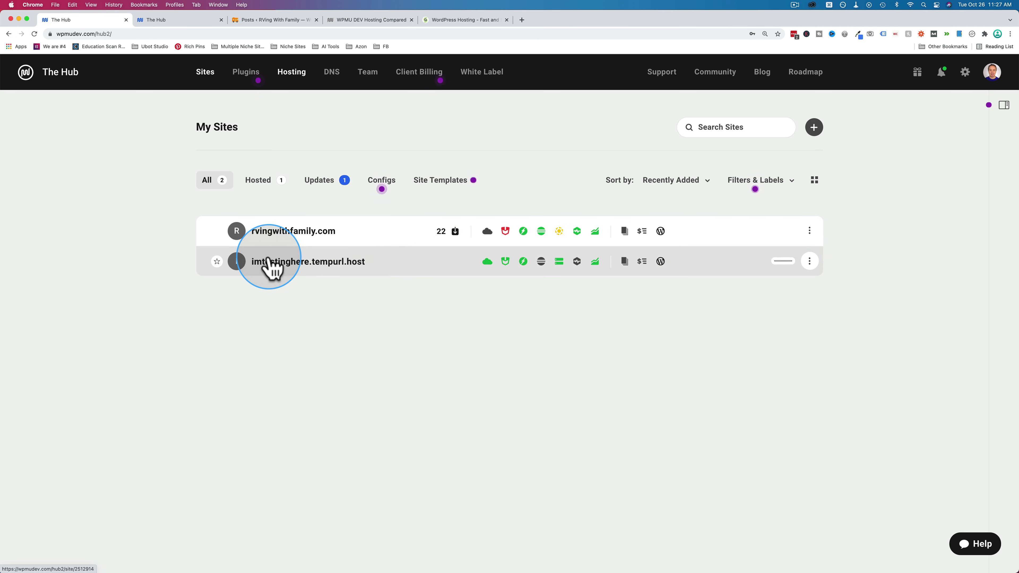
mouse_move(486, 266)
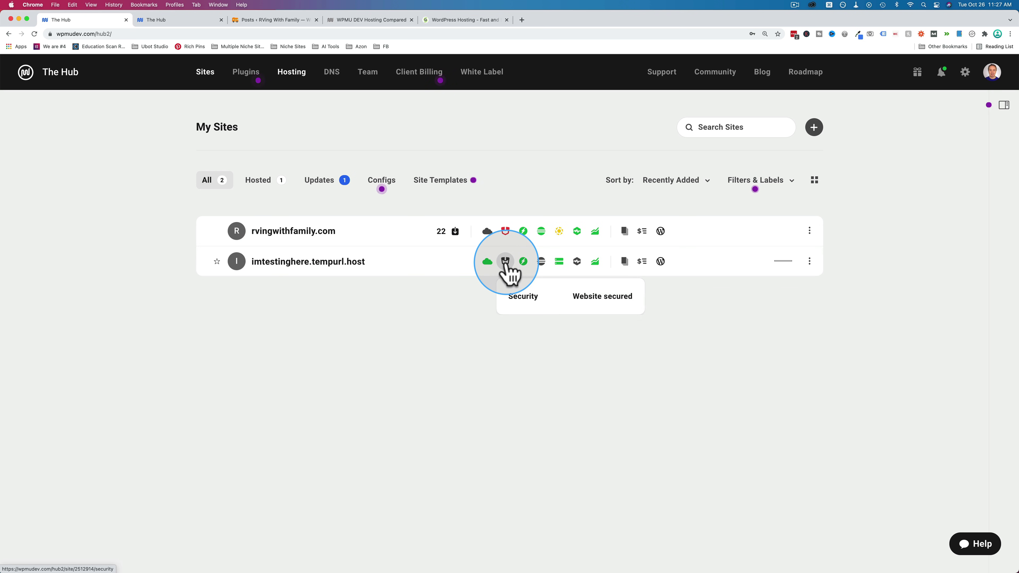
mouse_move(562, 264)
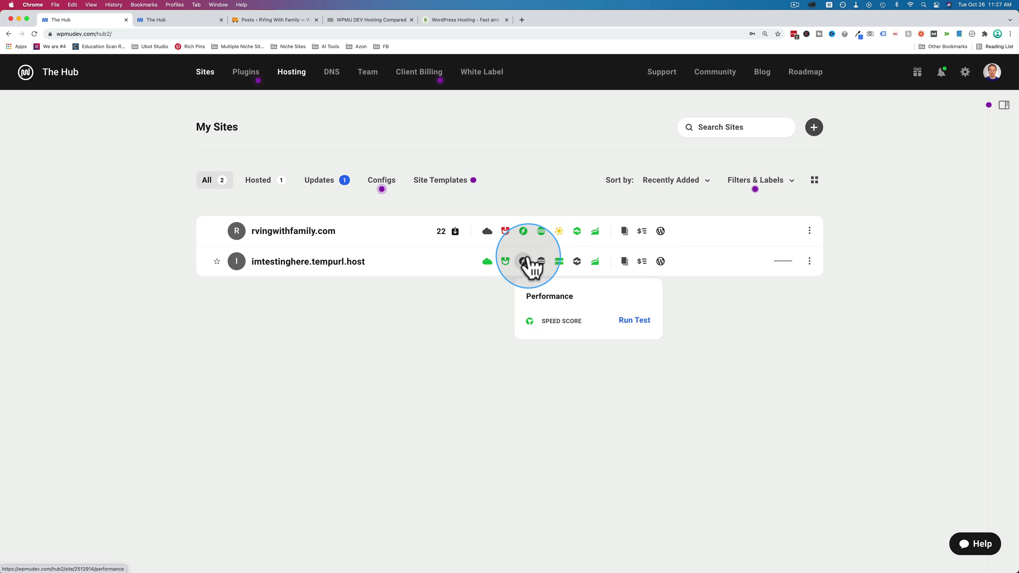
click(300, 263)
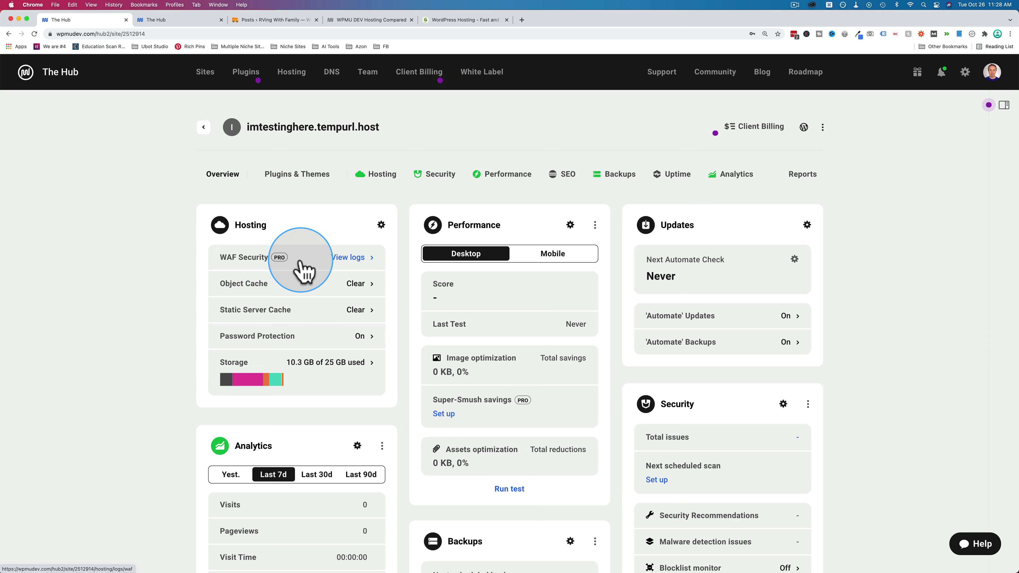
scroll(303, 271, down, 1)
mouse_move(227, 364)
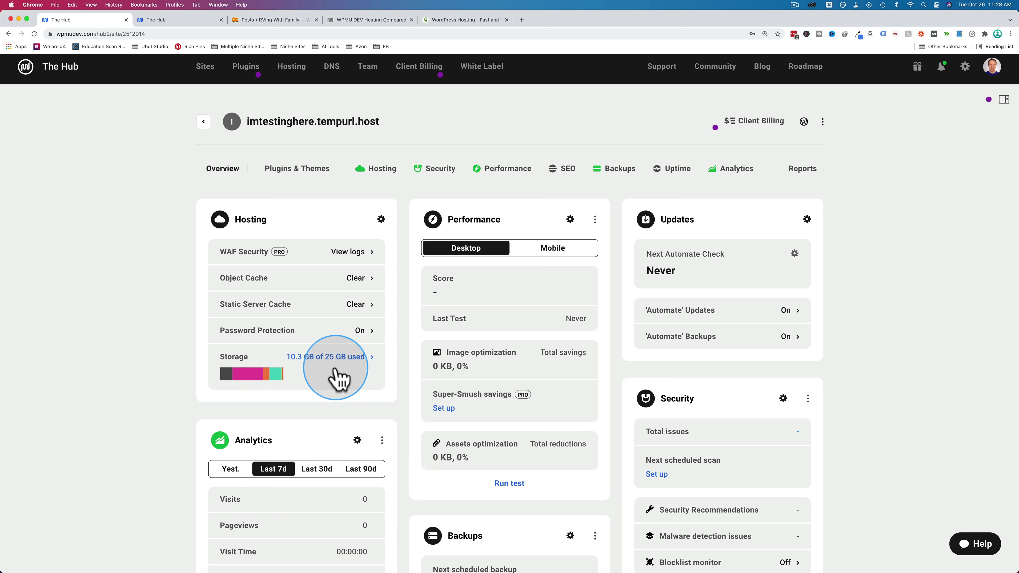
click(378, 23)
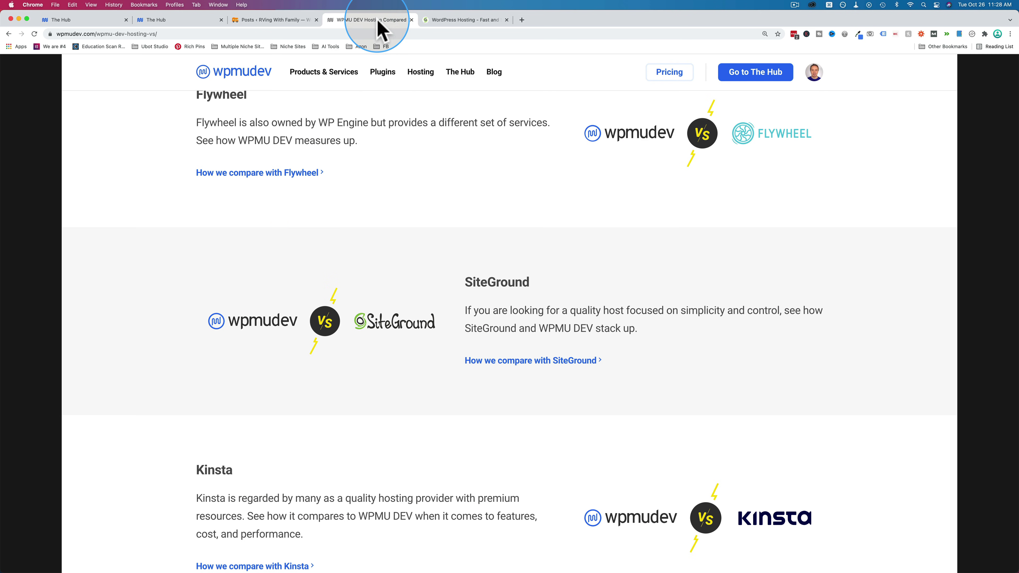
- Highlight the Bronze plan's 25GB SSD storage, then open the test site's storage usage details
click(259, 177)
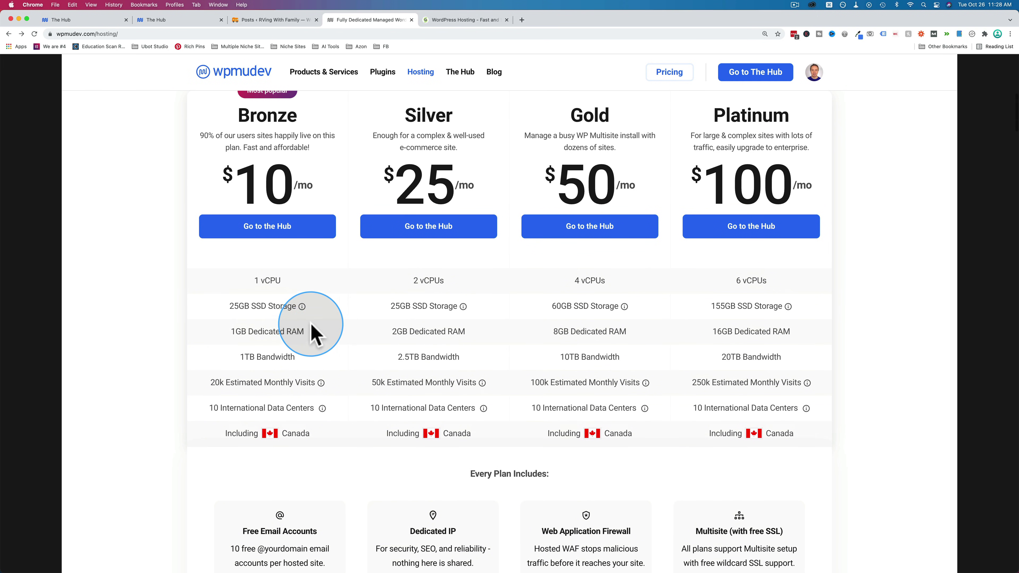
drag(230, 306, 294, 306)
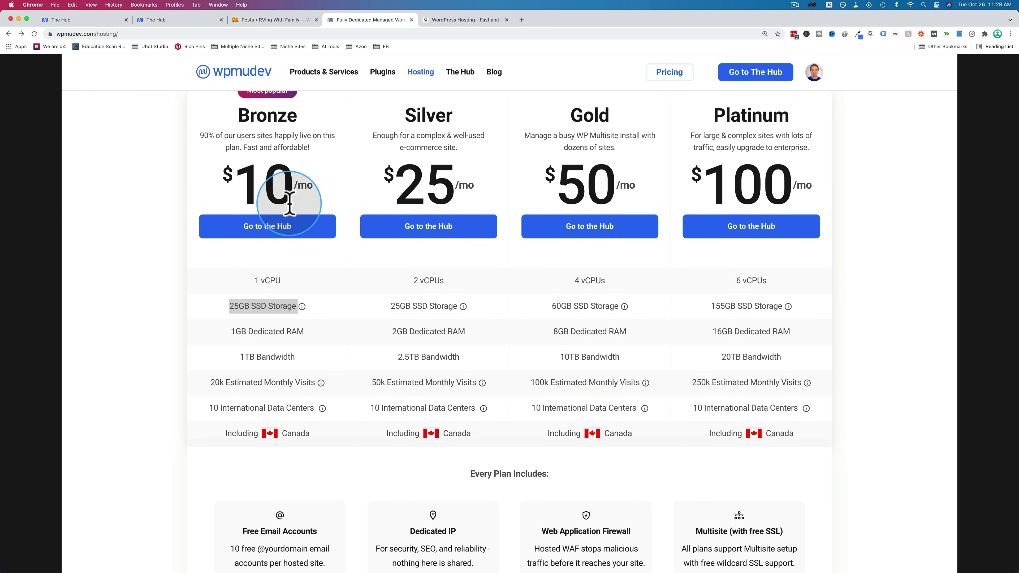
click(103, 20)
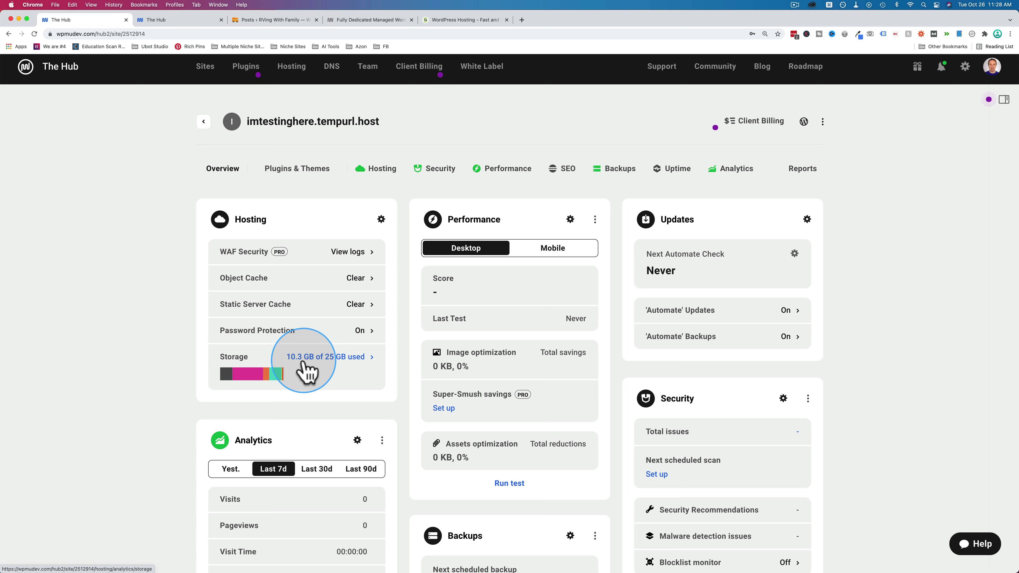
click(344, 357)
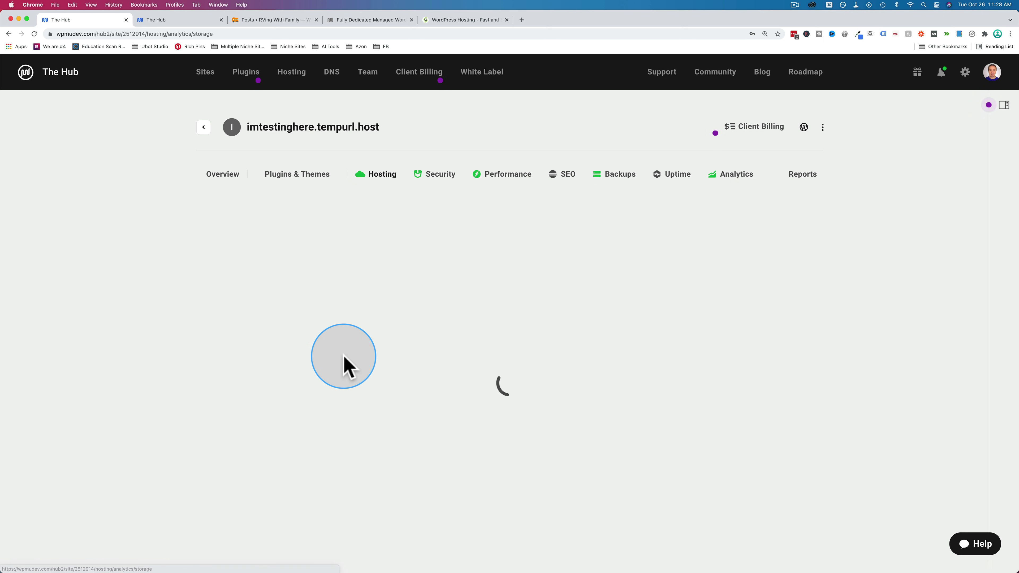
- Compare the site's 10.3 GB storage use with the 25GB plan, then open its Hosting Overview
scroll(675, 321, down, 5)
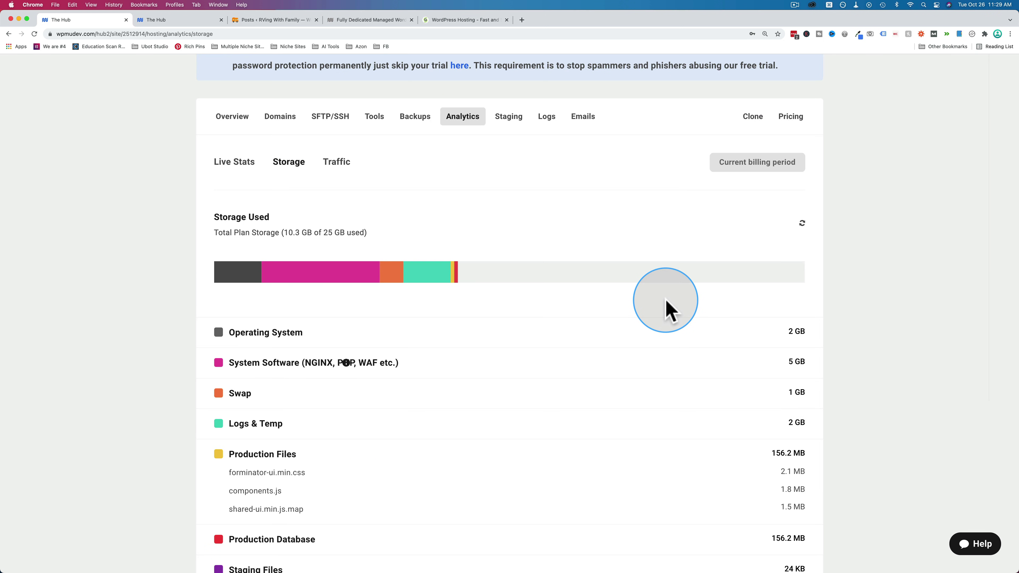
scroll(671, 309, down, 6)
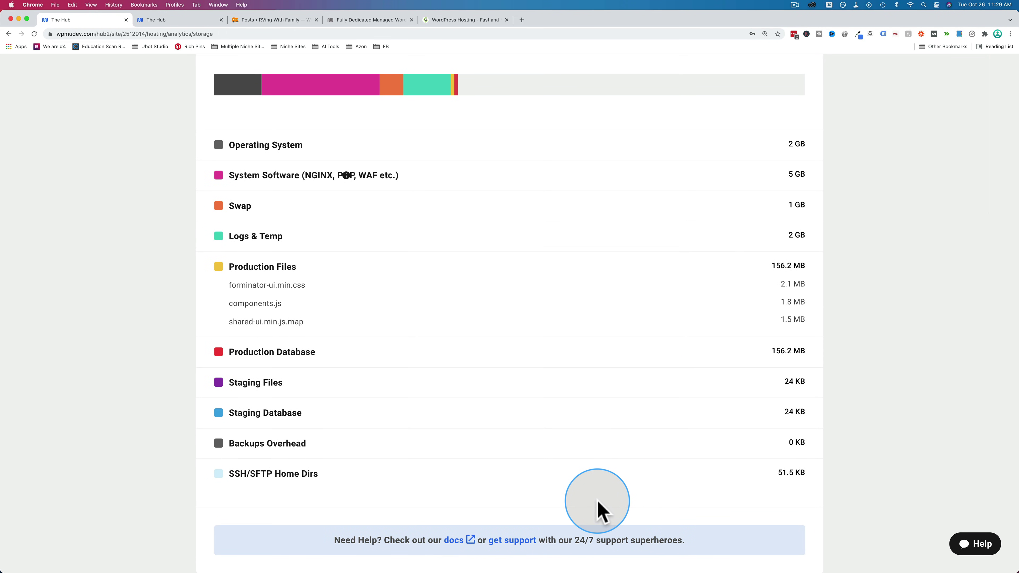
scroll(601, 509, up, 6)
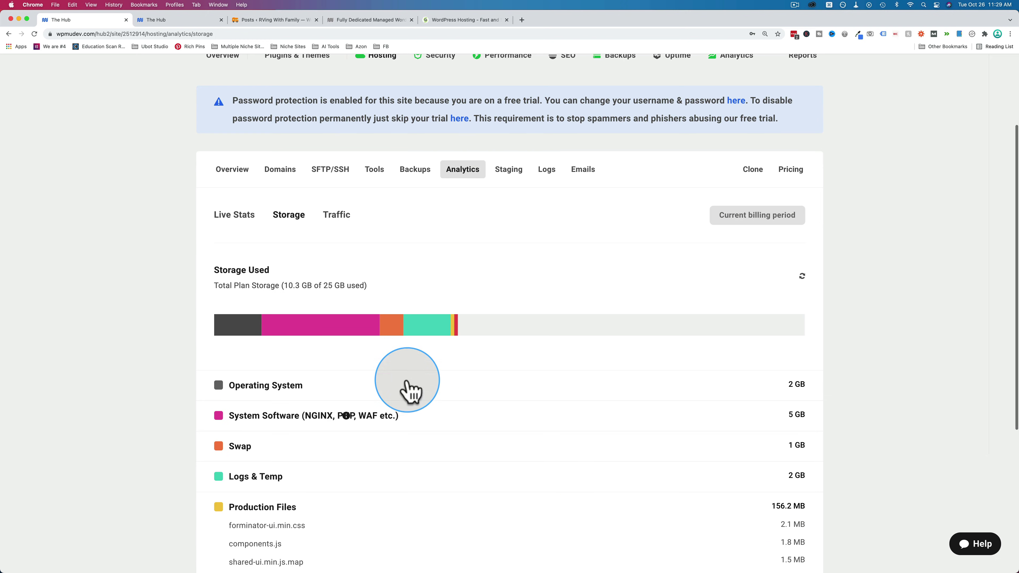
click(356, 20)
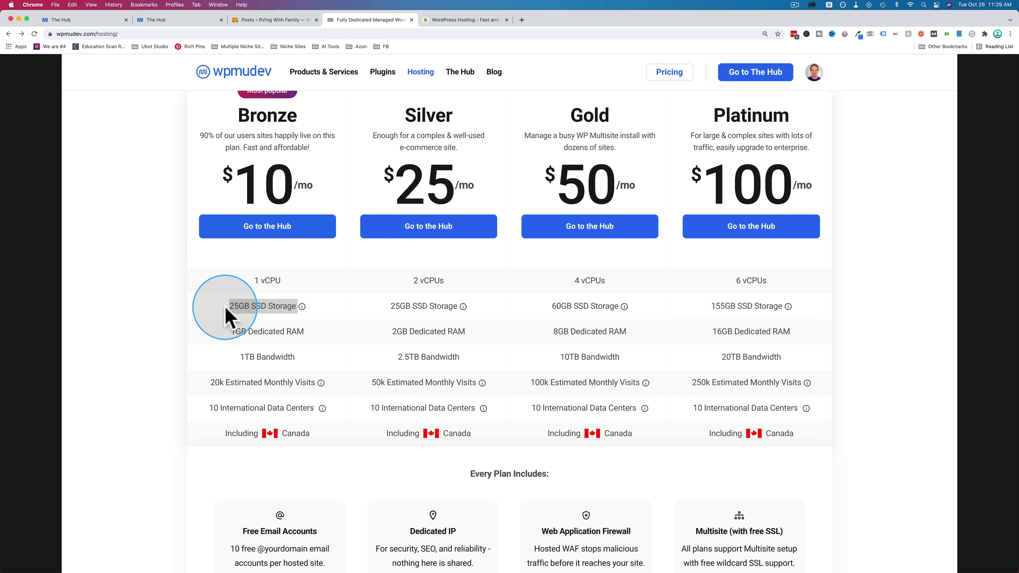
click(71, 21)
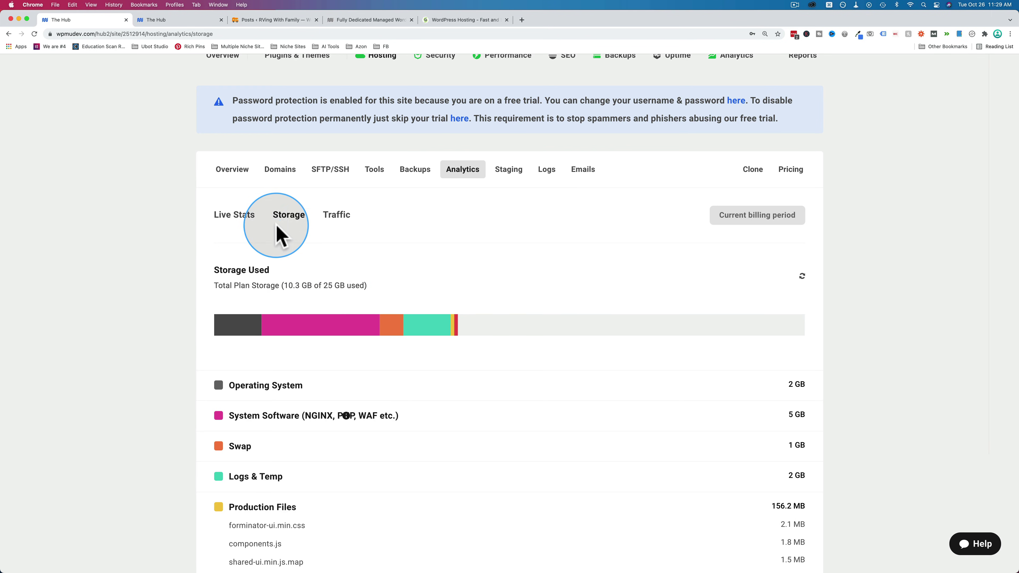
click(234, 177)
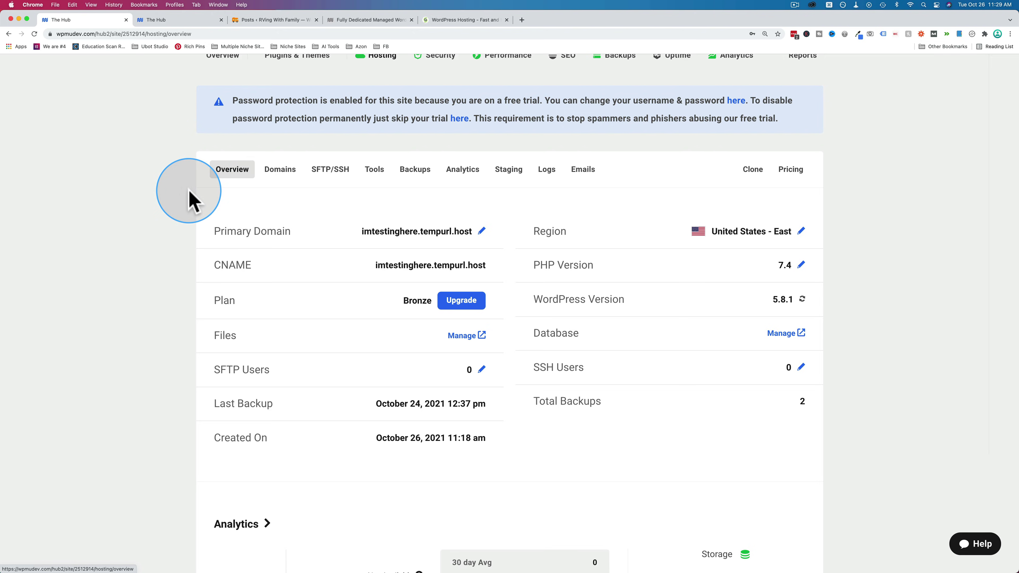
scroll(188, 197, up, 3)
- Look through the site's empty WAF Security log, then go back to its overview
click(226, 170)
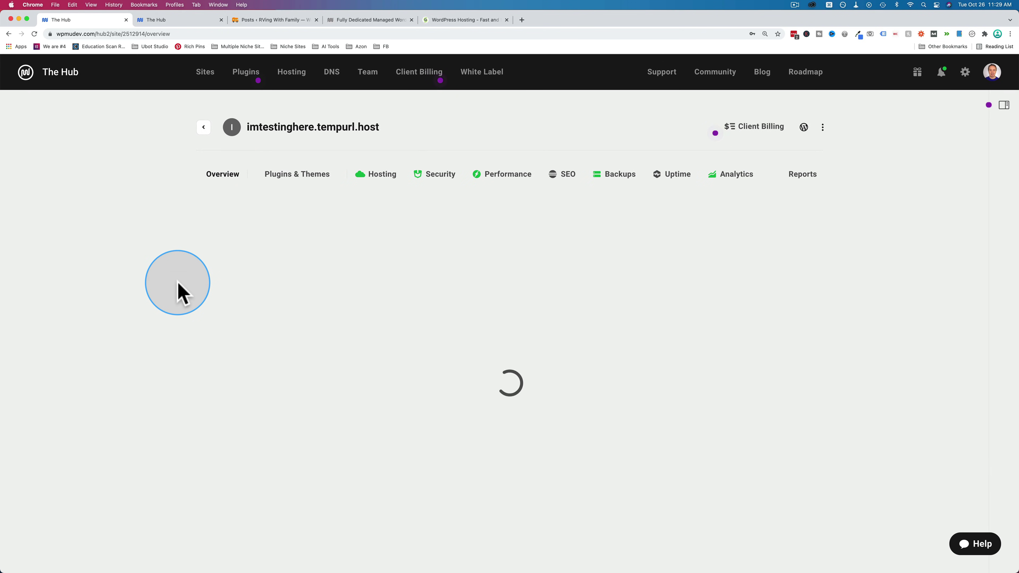
click(348, 260)
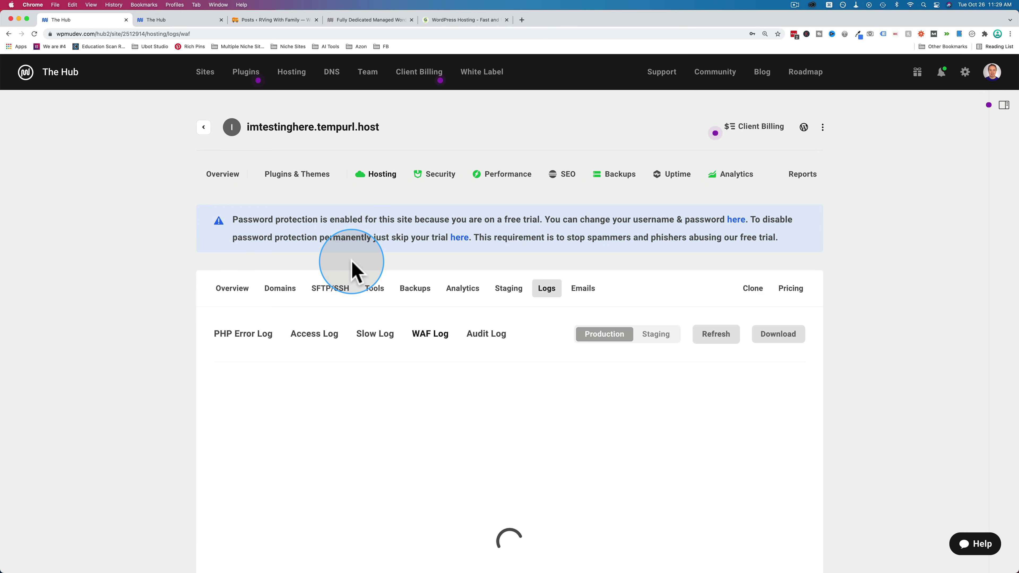
scroll(555, 383, down, 3)
scroll(551, 387, down, 3)
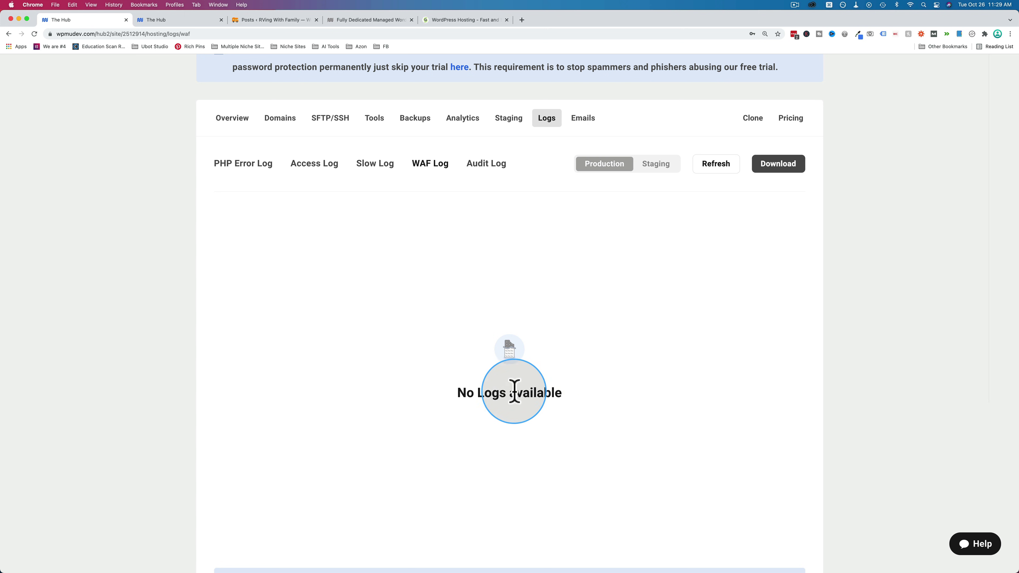
scroll(568, 375, down, 2)
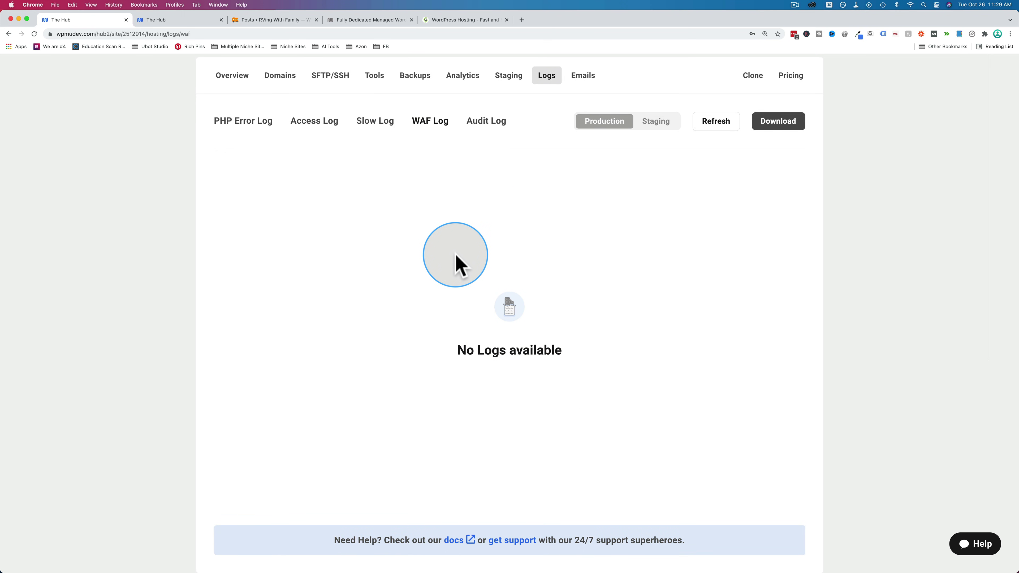
scroll(455, 261, up, 4)
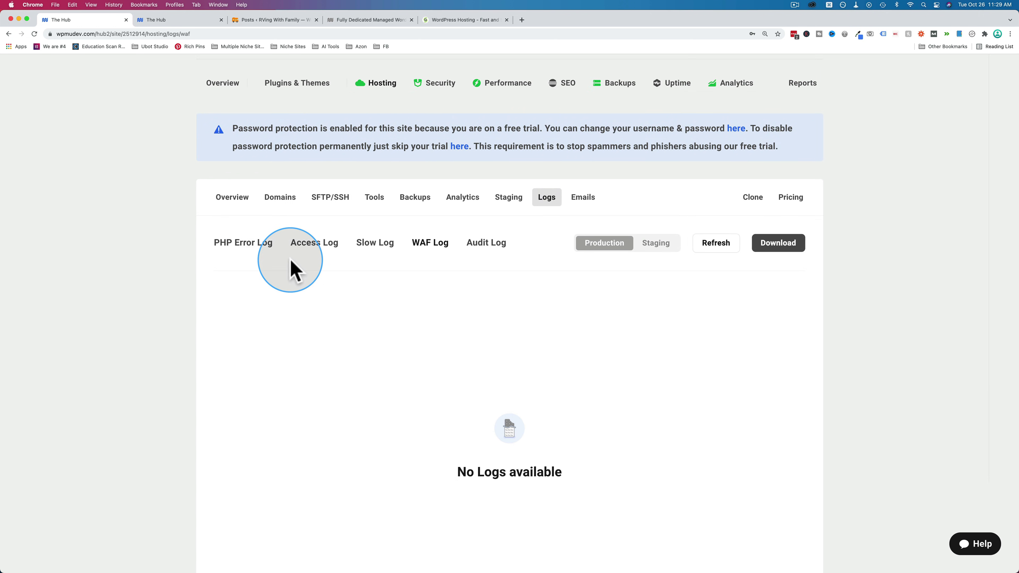
click(225, 82)
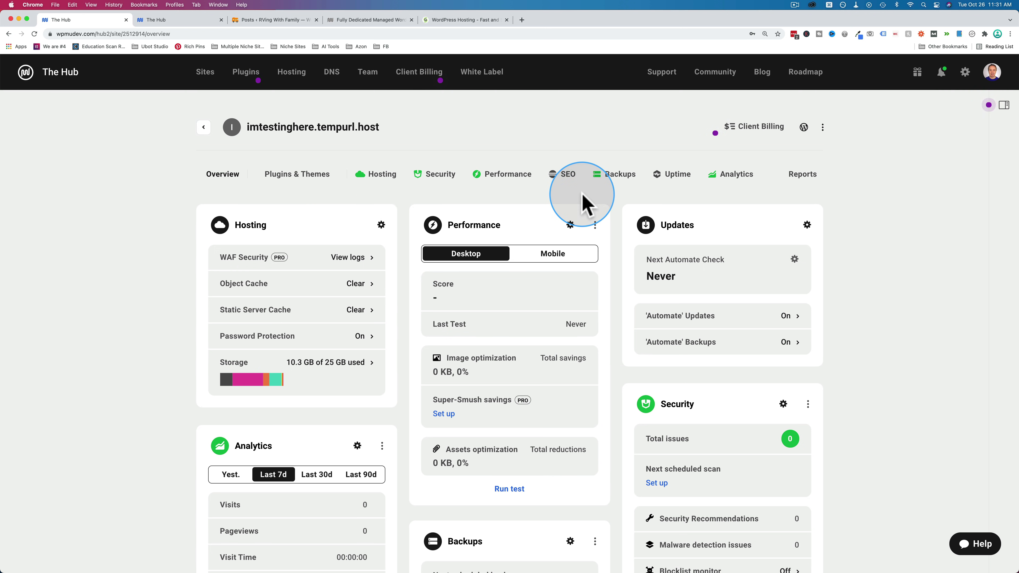
- Open imtestinghere.tempurl.host/wp-admin in a new tab and return to The Hub overview
click(804, 127)
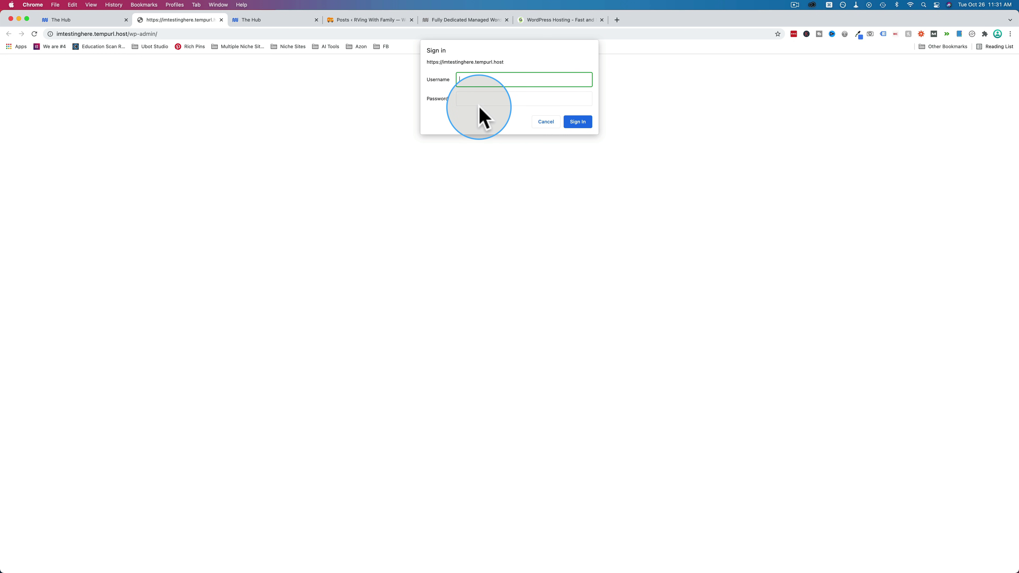
click(107, 22)
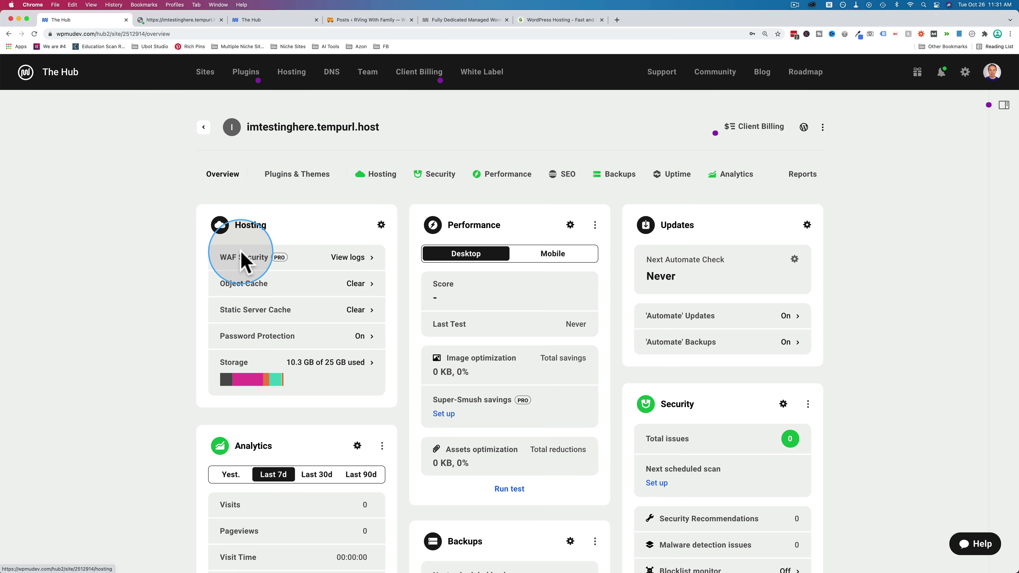
- Copy the password from Password Protection and use it to pass the site's protection sign-in
click(300, 345)
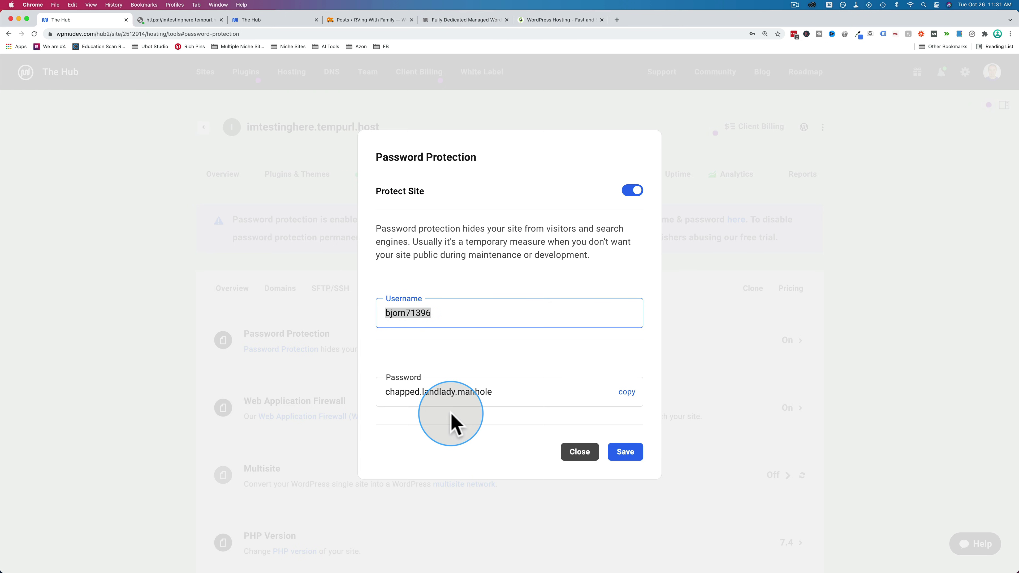
click(627, 392)
click(441, 395)
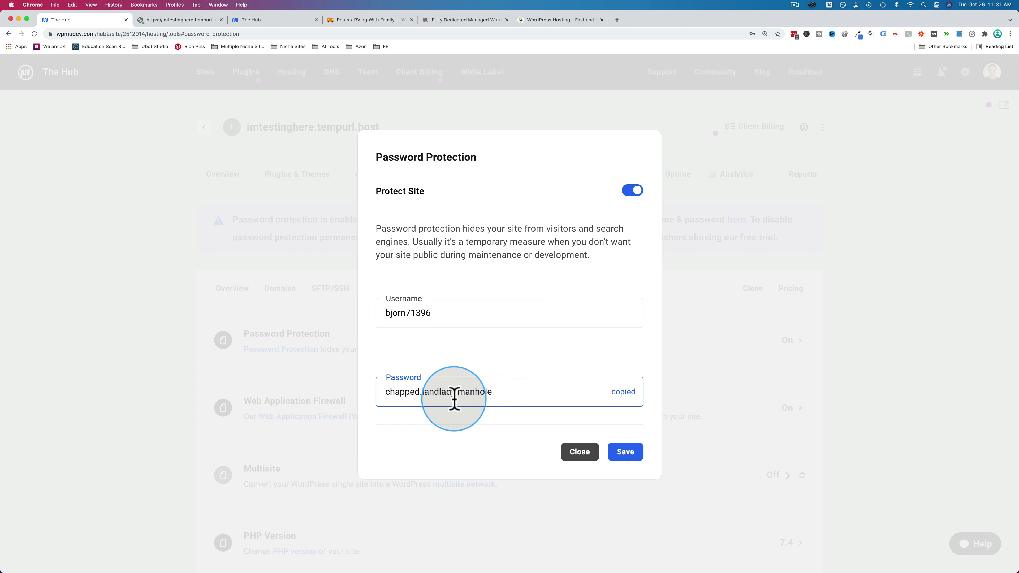
click(204, 19)
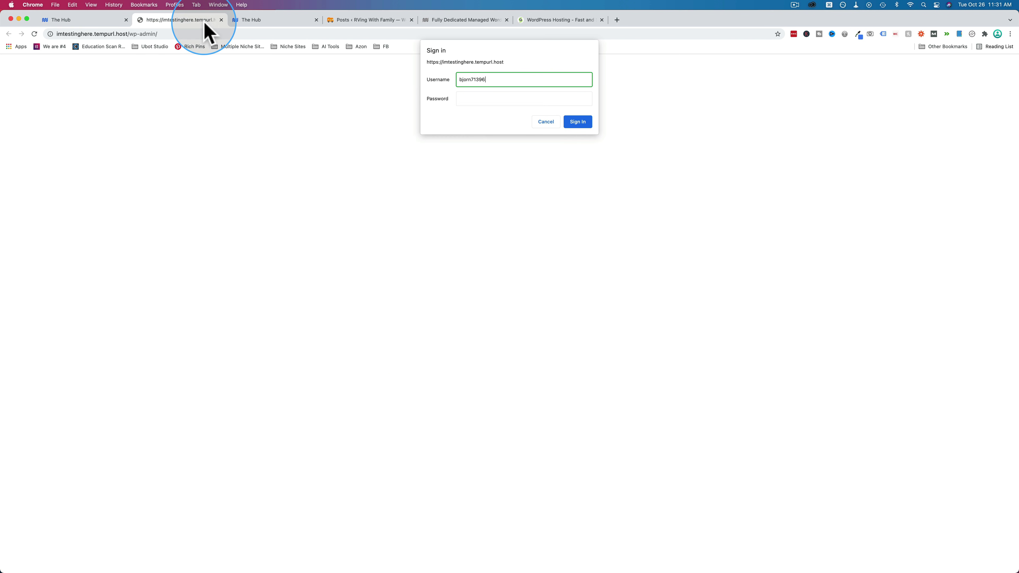
key(super+v)
click(577, 122)
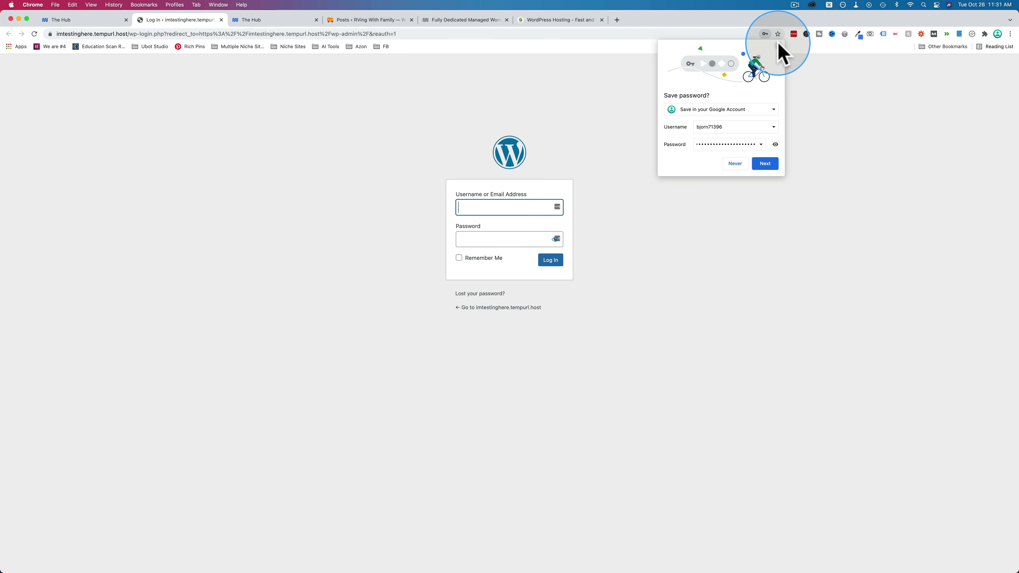
- Enlarge the WordPress login page and enter the WordPress username and password
click(779, 46)
key(super+equal)
key(super+equal)
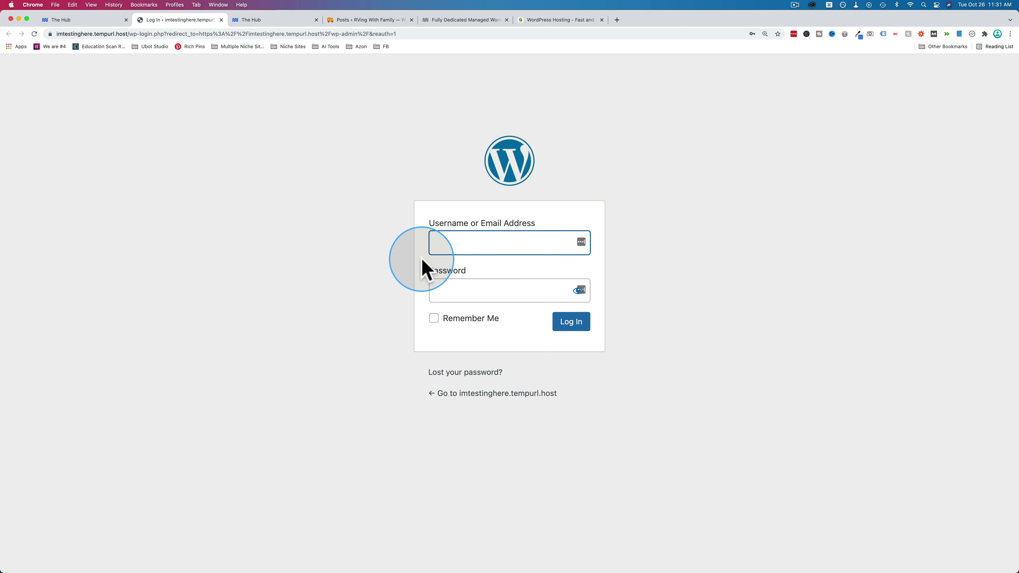
text(Bjorn)
key(Tab)
text(**********)
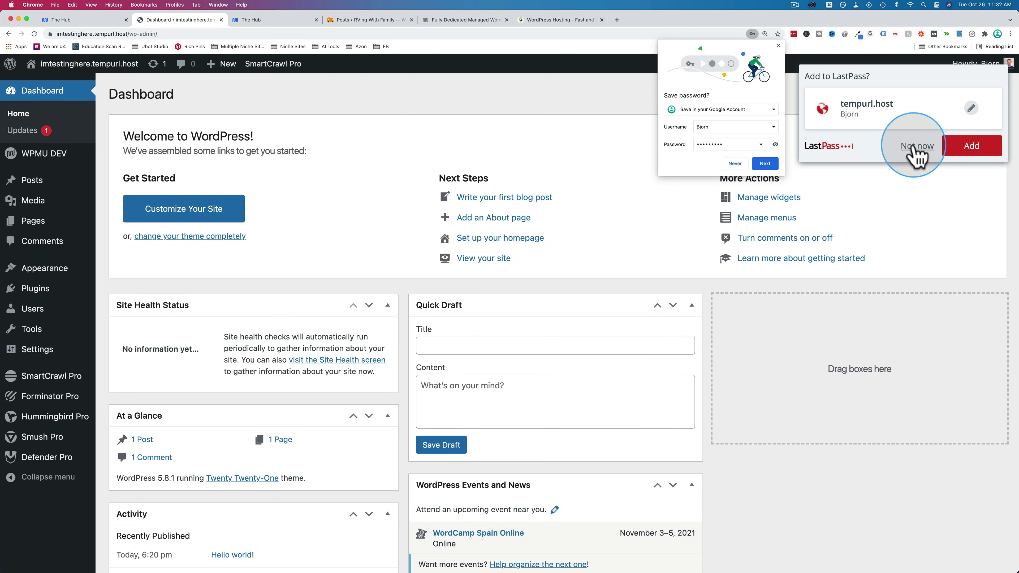
- Decline the LastPass and Chrome save-password prompts, then close the WordPress Dashboard tab
click(913, 146)
click(752, 33)
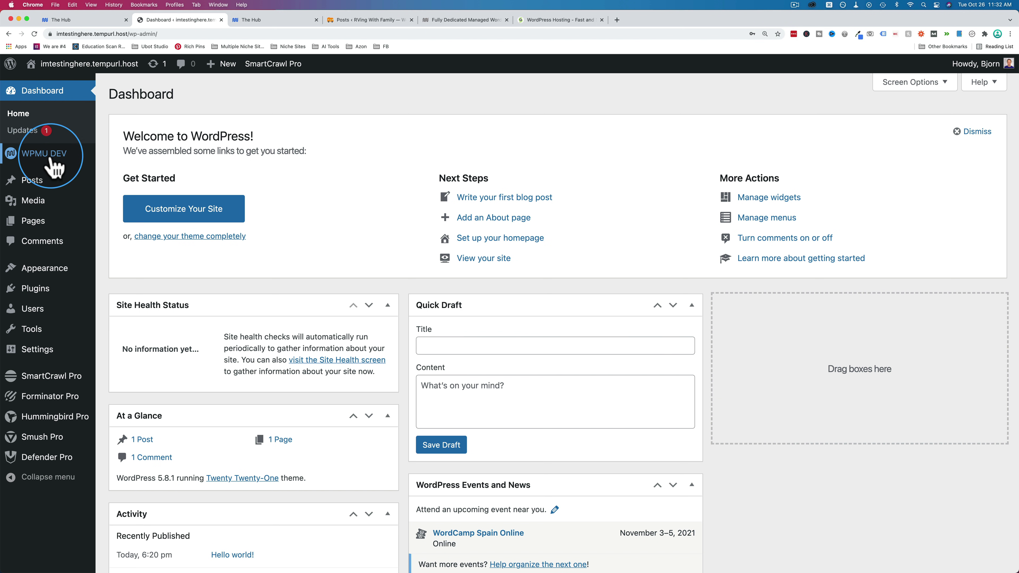
mouse_move(53, 158)
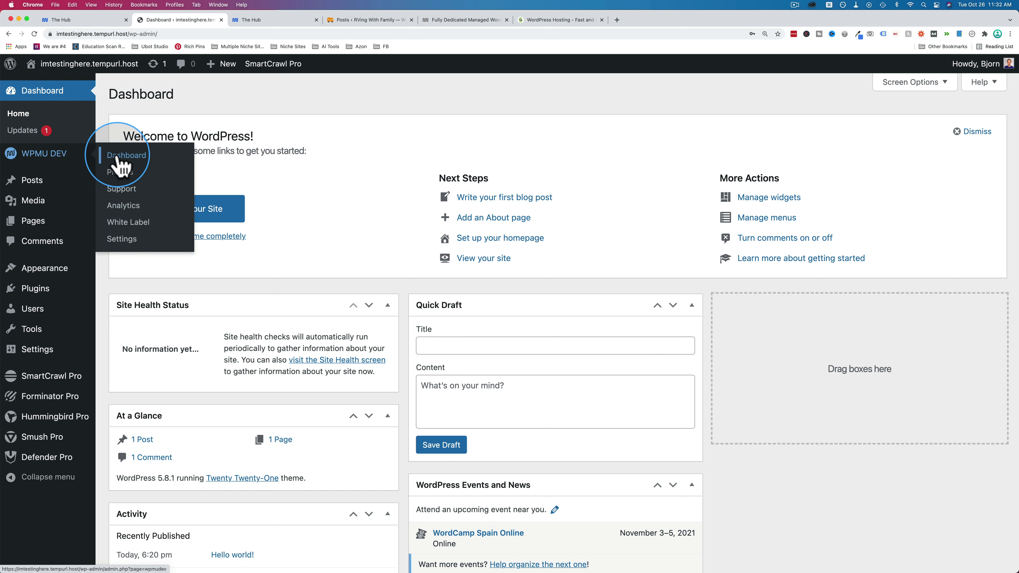
mouse_move(45, 384)
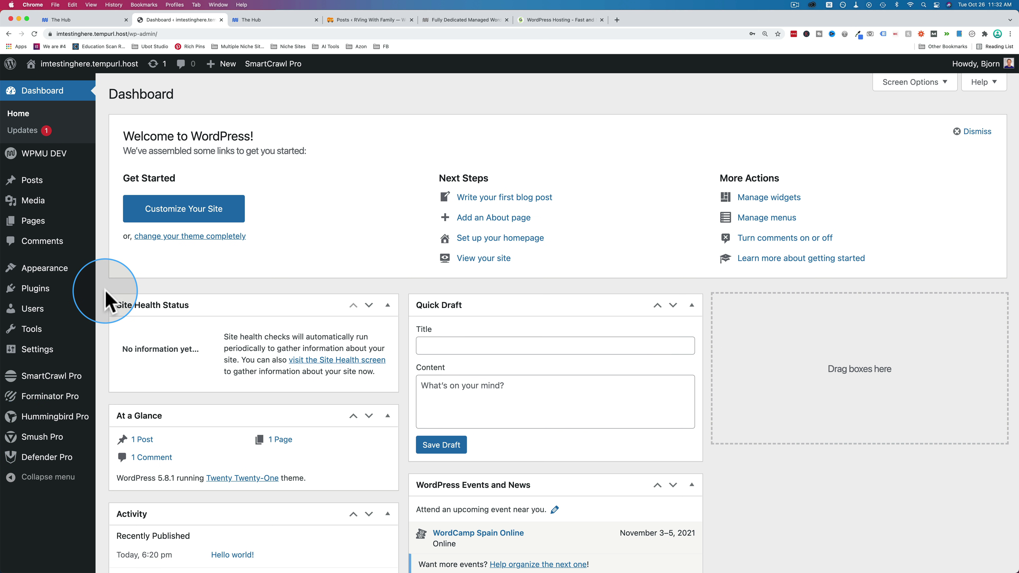
click(222, 20)
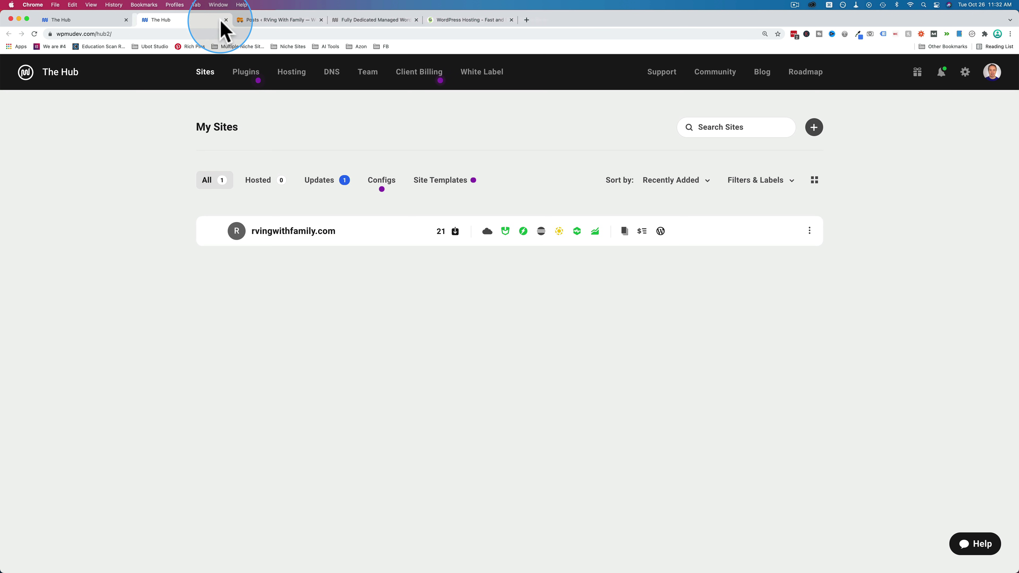
- Toggle Protect Site off and back on, inspect the password, and close Password Protection
click(99, 21)
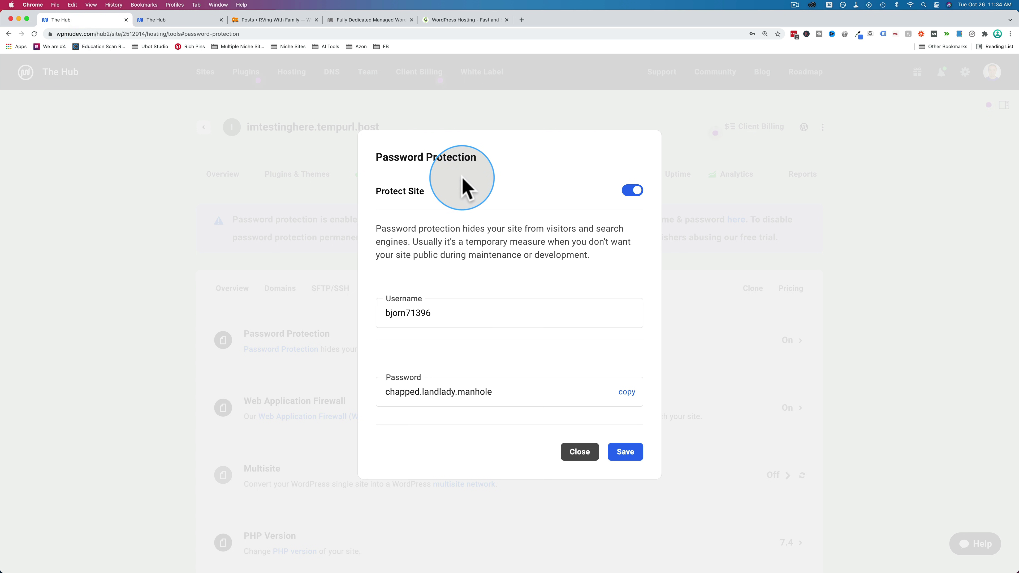
click(633, 191)
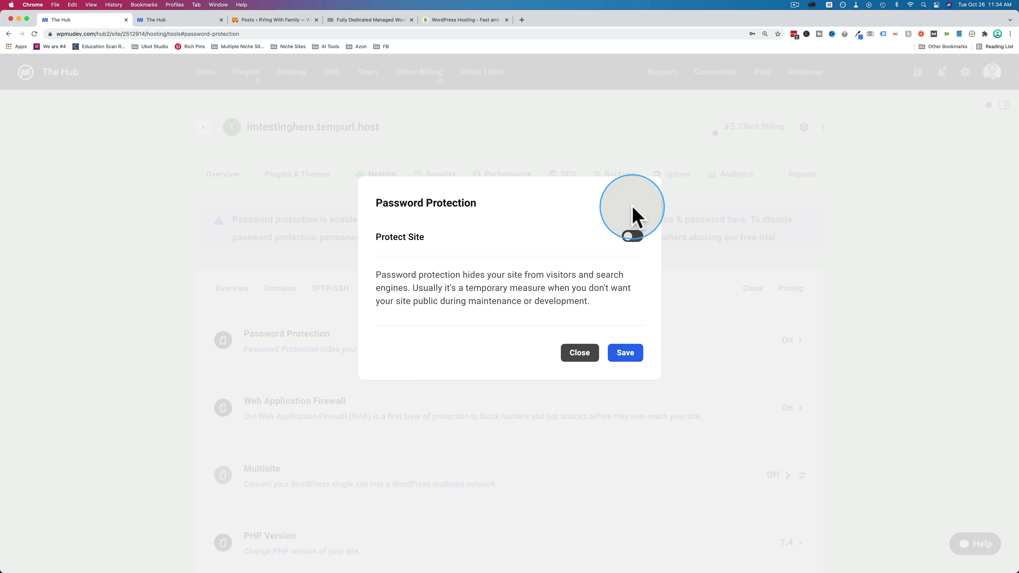
click(632, 236)
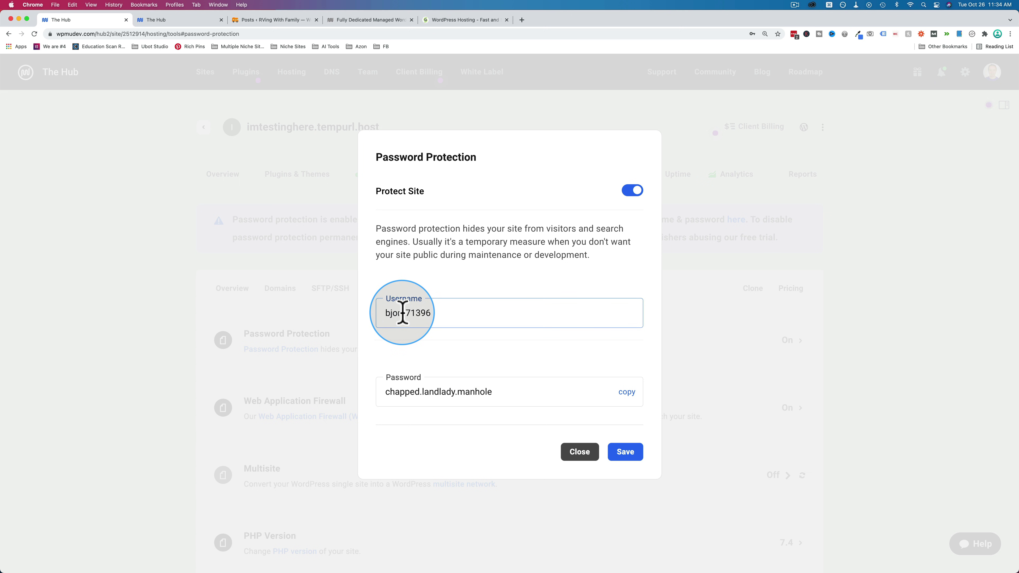
click(440, 391)
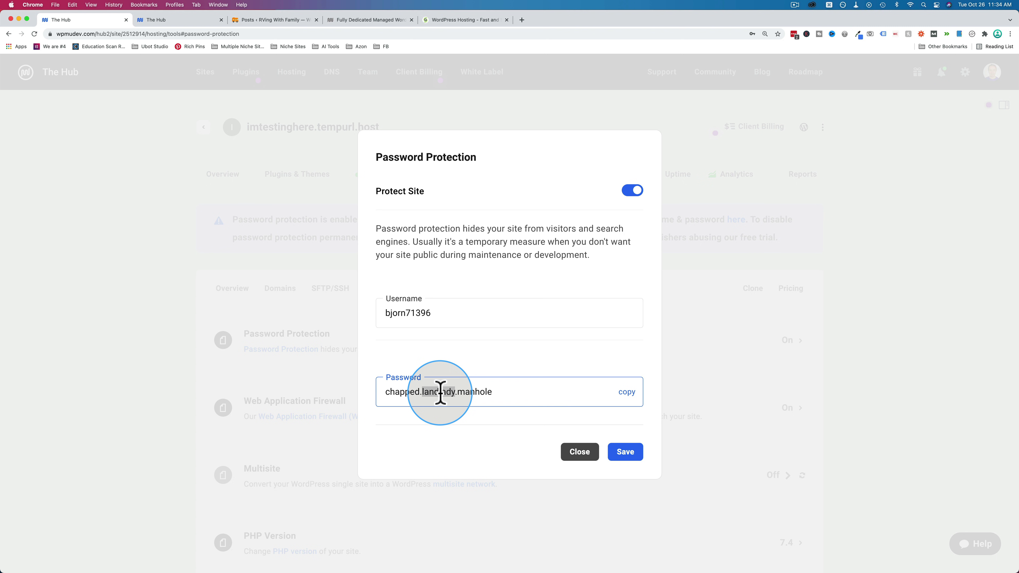
click(580, 452)
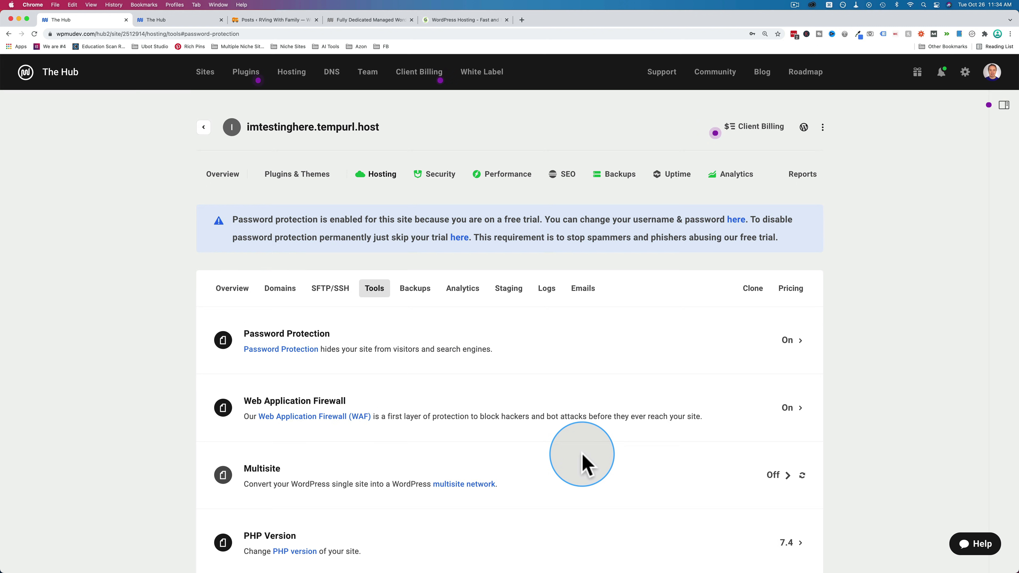
- Go to imtestinghere.tempurl.host's overview and open its site menu with Visit site, Rename and labels
click(224, 180)
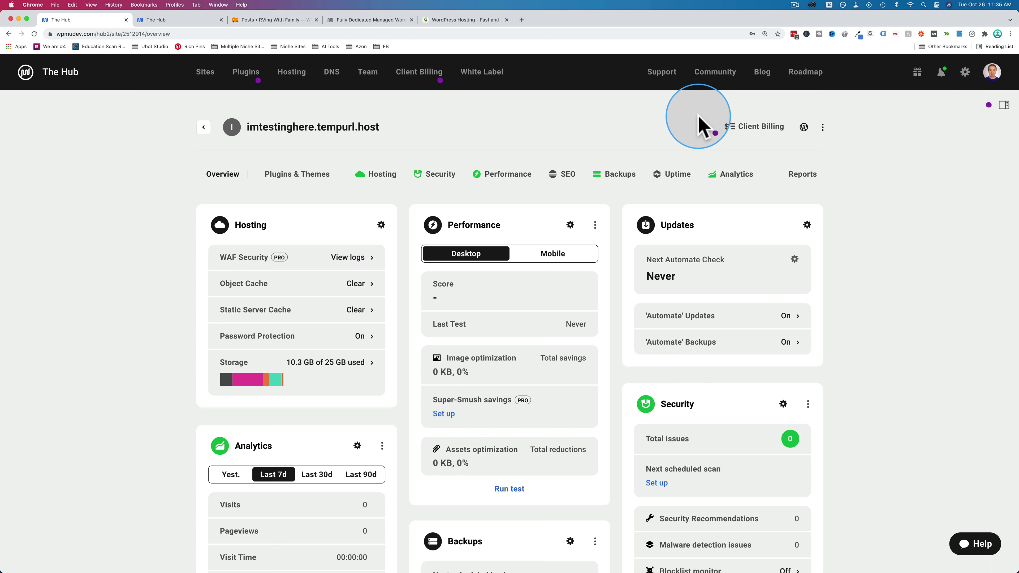
click(225, 178)
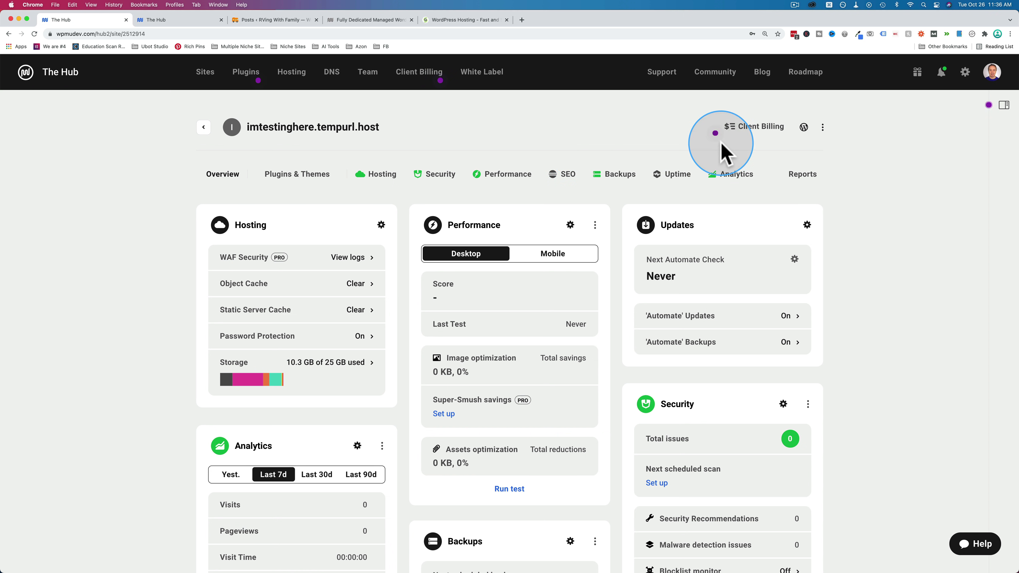
click(823, 128)
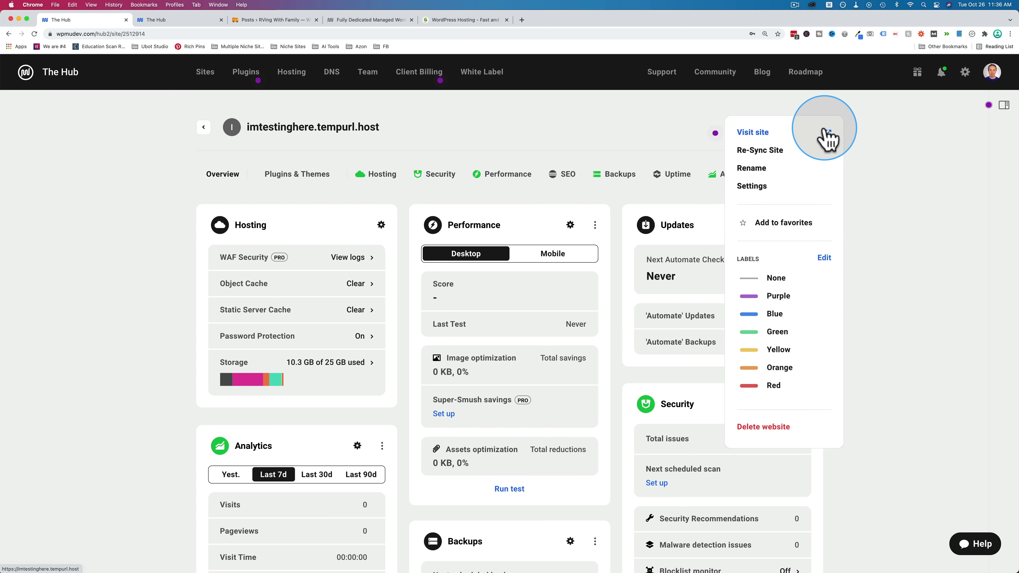
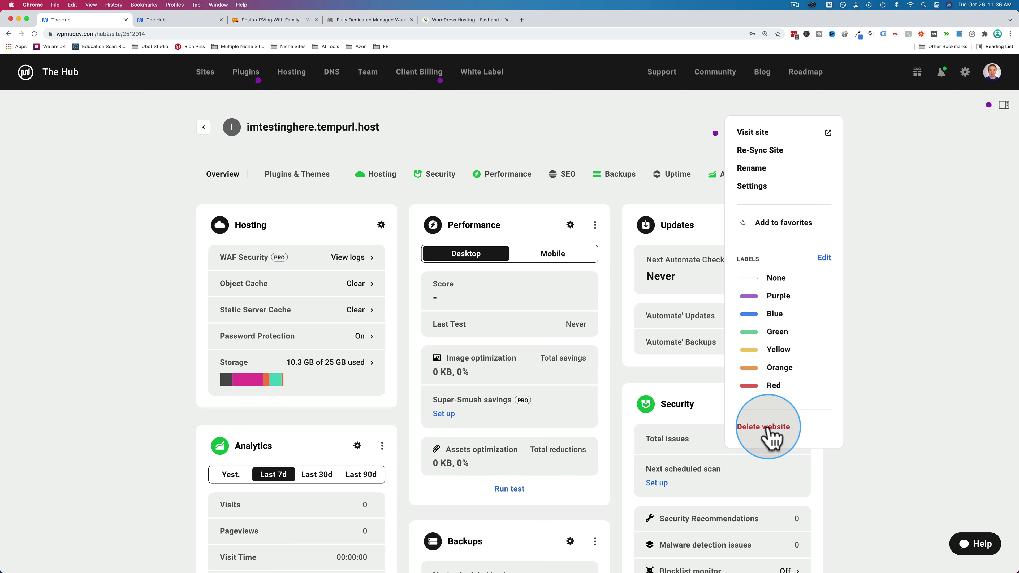
- Review the imtestinghere.tempurl.host Settings page, then go back to its Overview
click(752, 188)
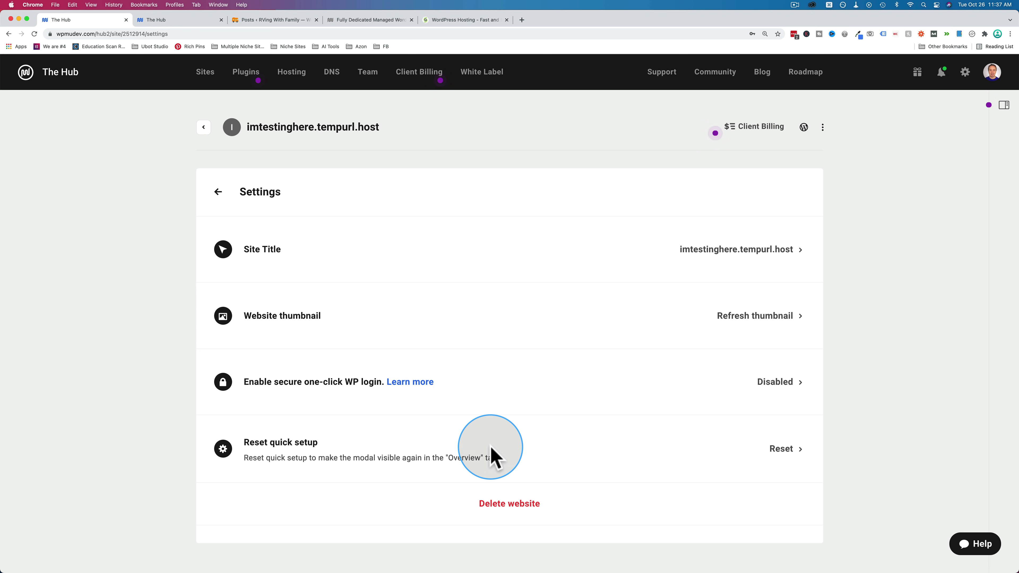
click(218, 191)
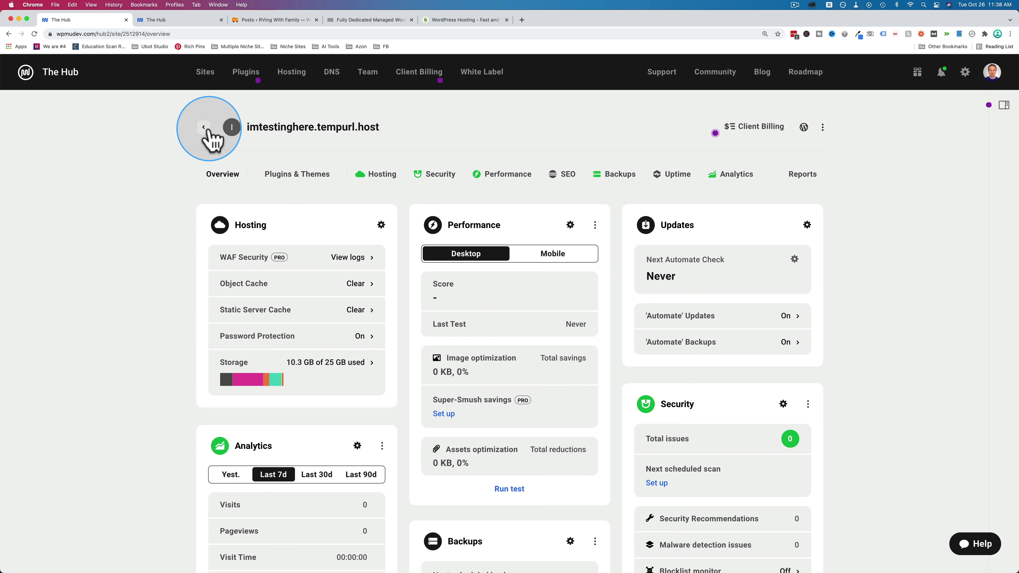
- Back on My Sites, toggle between grid and list layouts, leaving the sites as grid cards
click(205, 127)
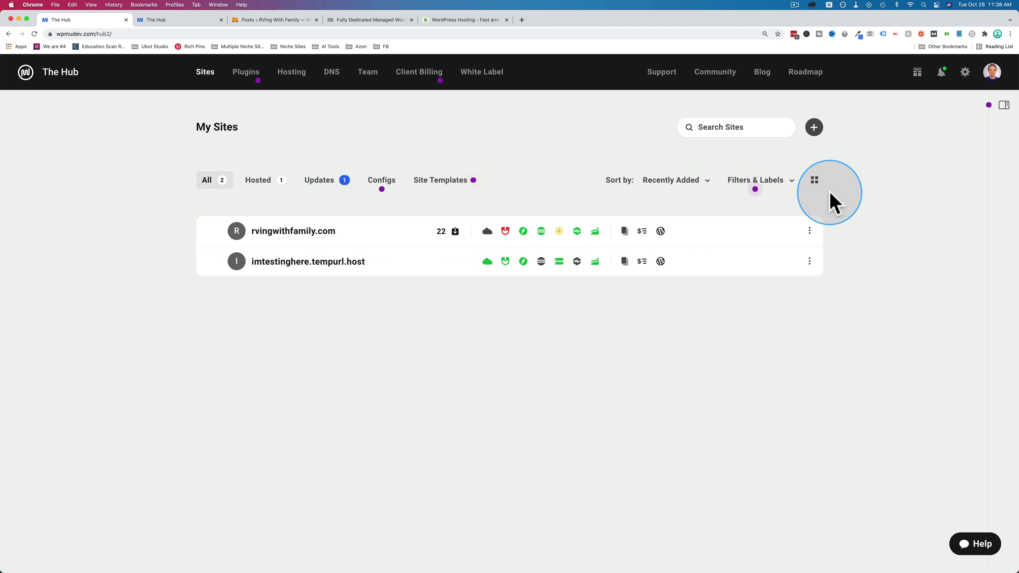
click(814, 181)
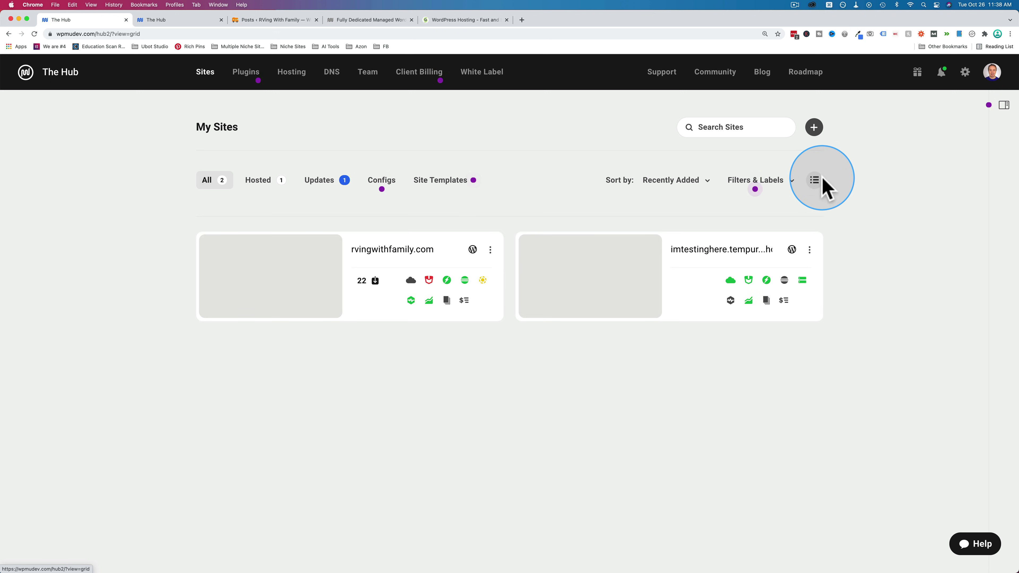
click(815, 180)
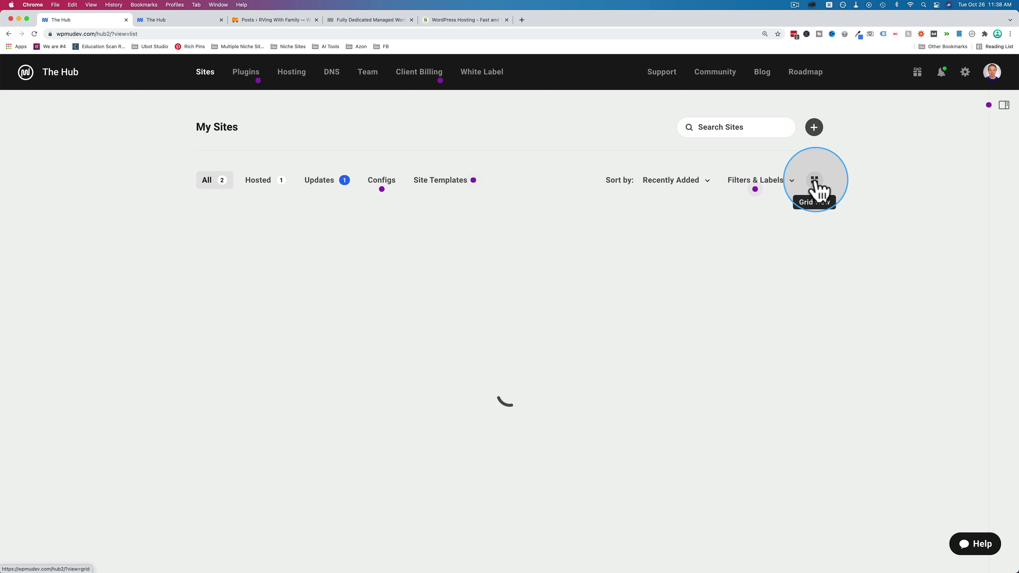
click(815, 181)
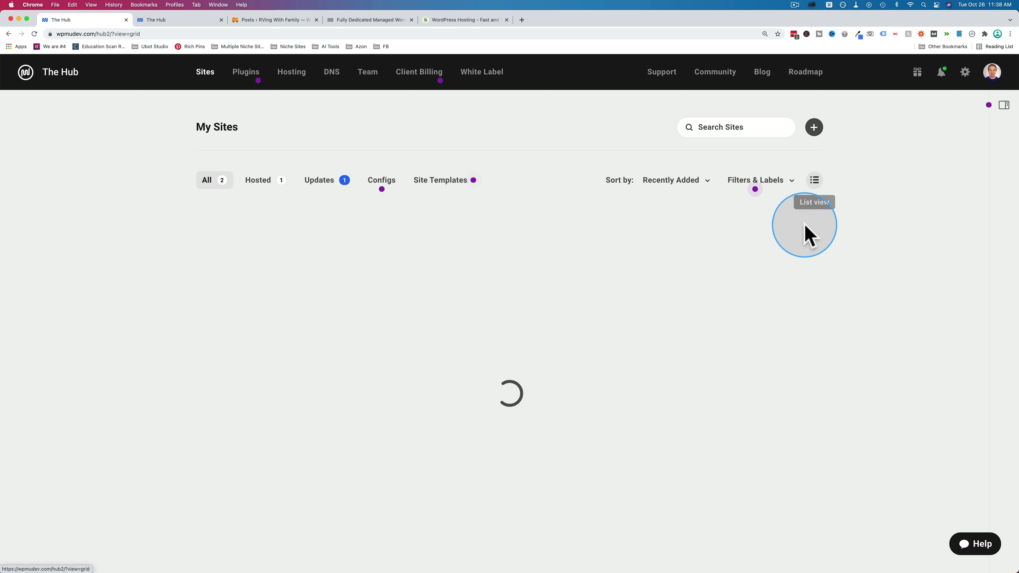
click(700, 188)
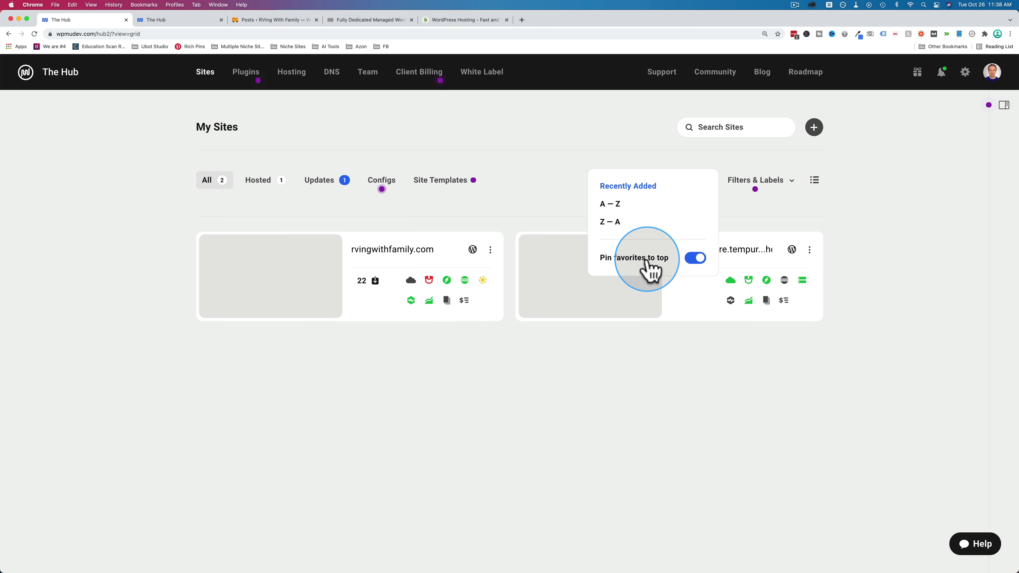
- Check Filters & Labels, then star the rvingwithfamily.com card as a favorite
click(784, 185)
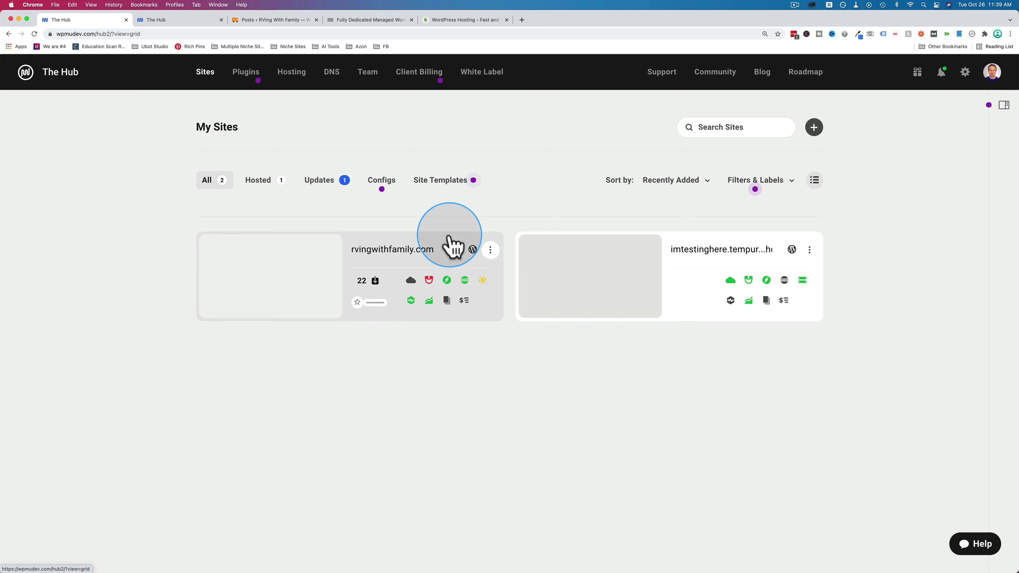
click(358, 303)
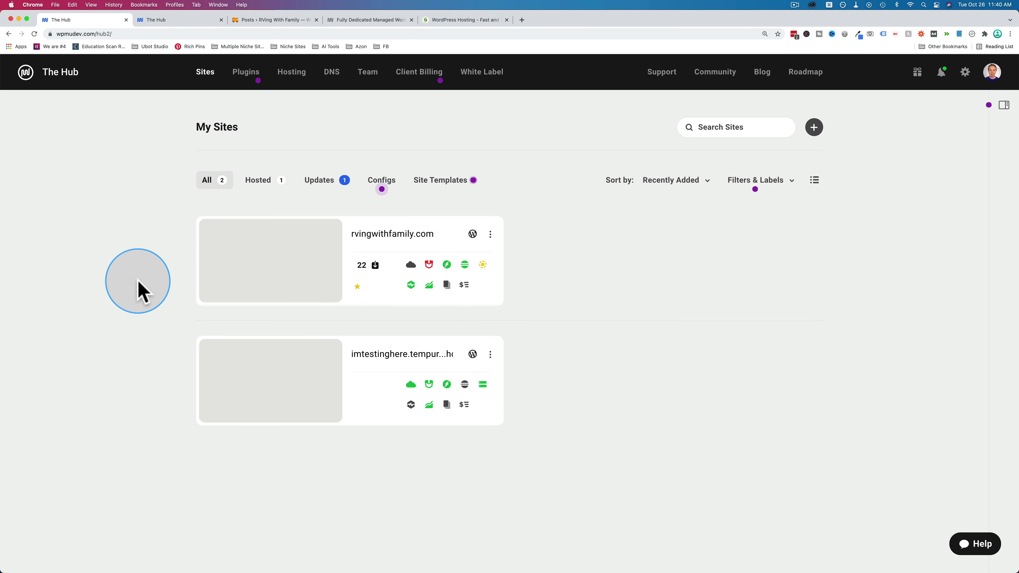
- From rvingwithfamily.com's options menu, reach the pricing page and highlight the URL's coupon parameter
click(395, 236)
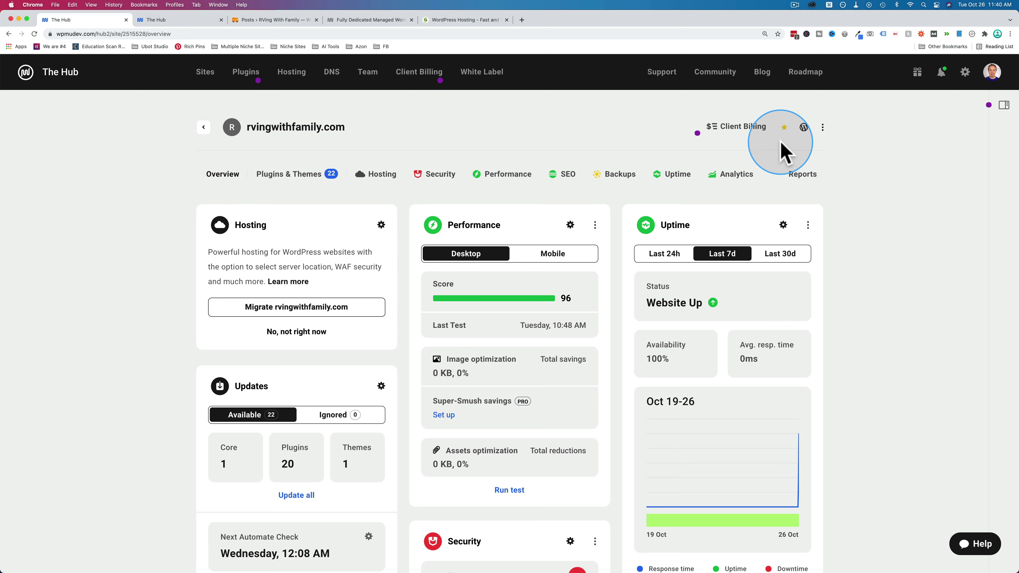
click(784, 129)
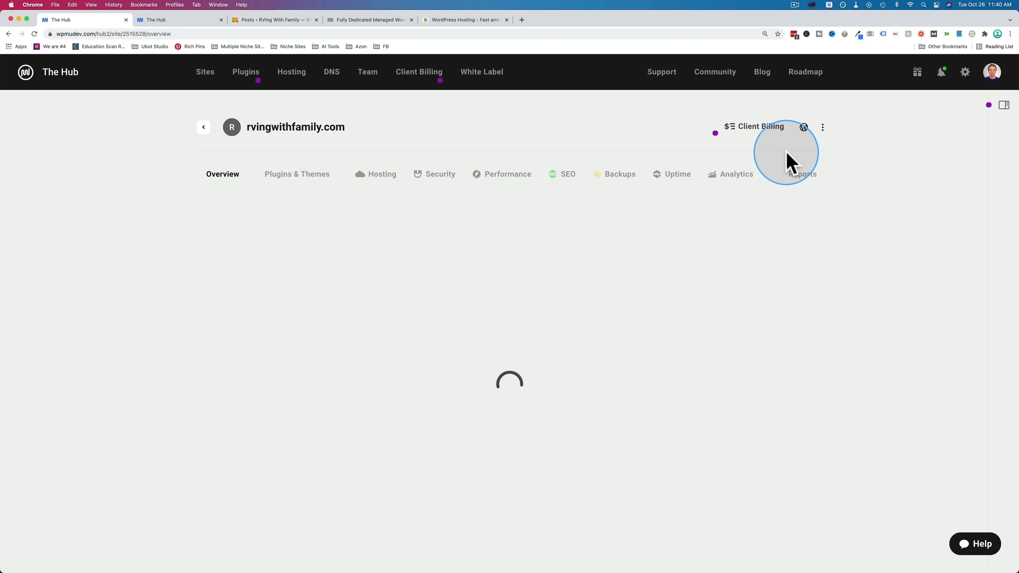
click(824, 130)
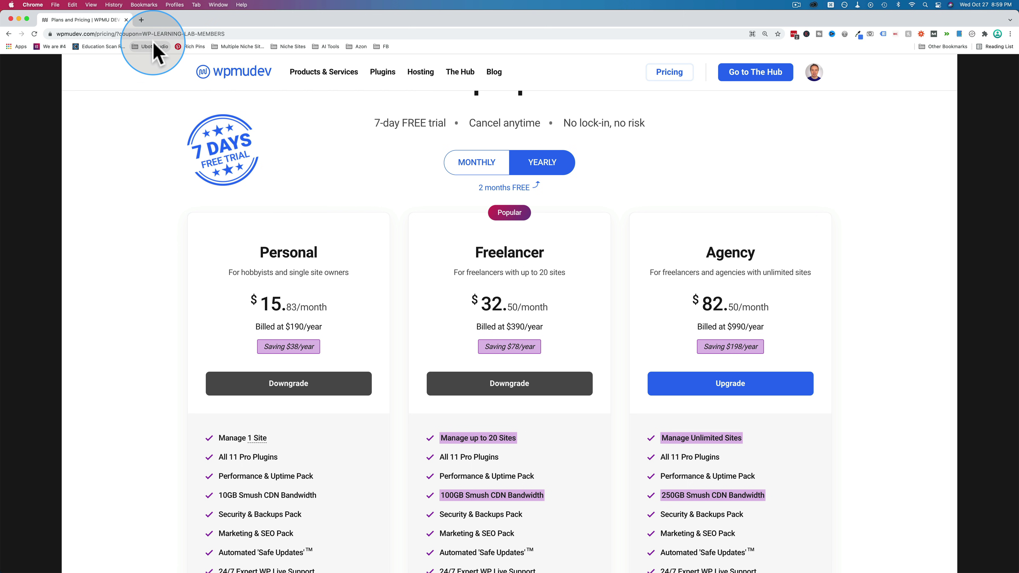
drag(118, 34, 234, 33)
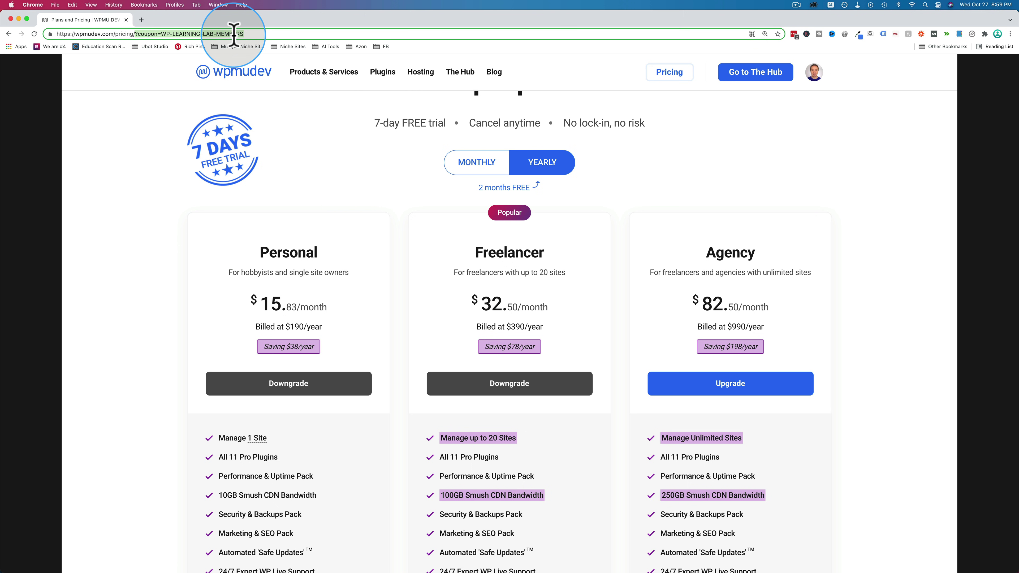